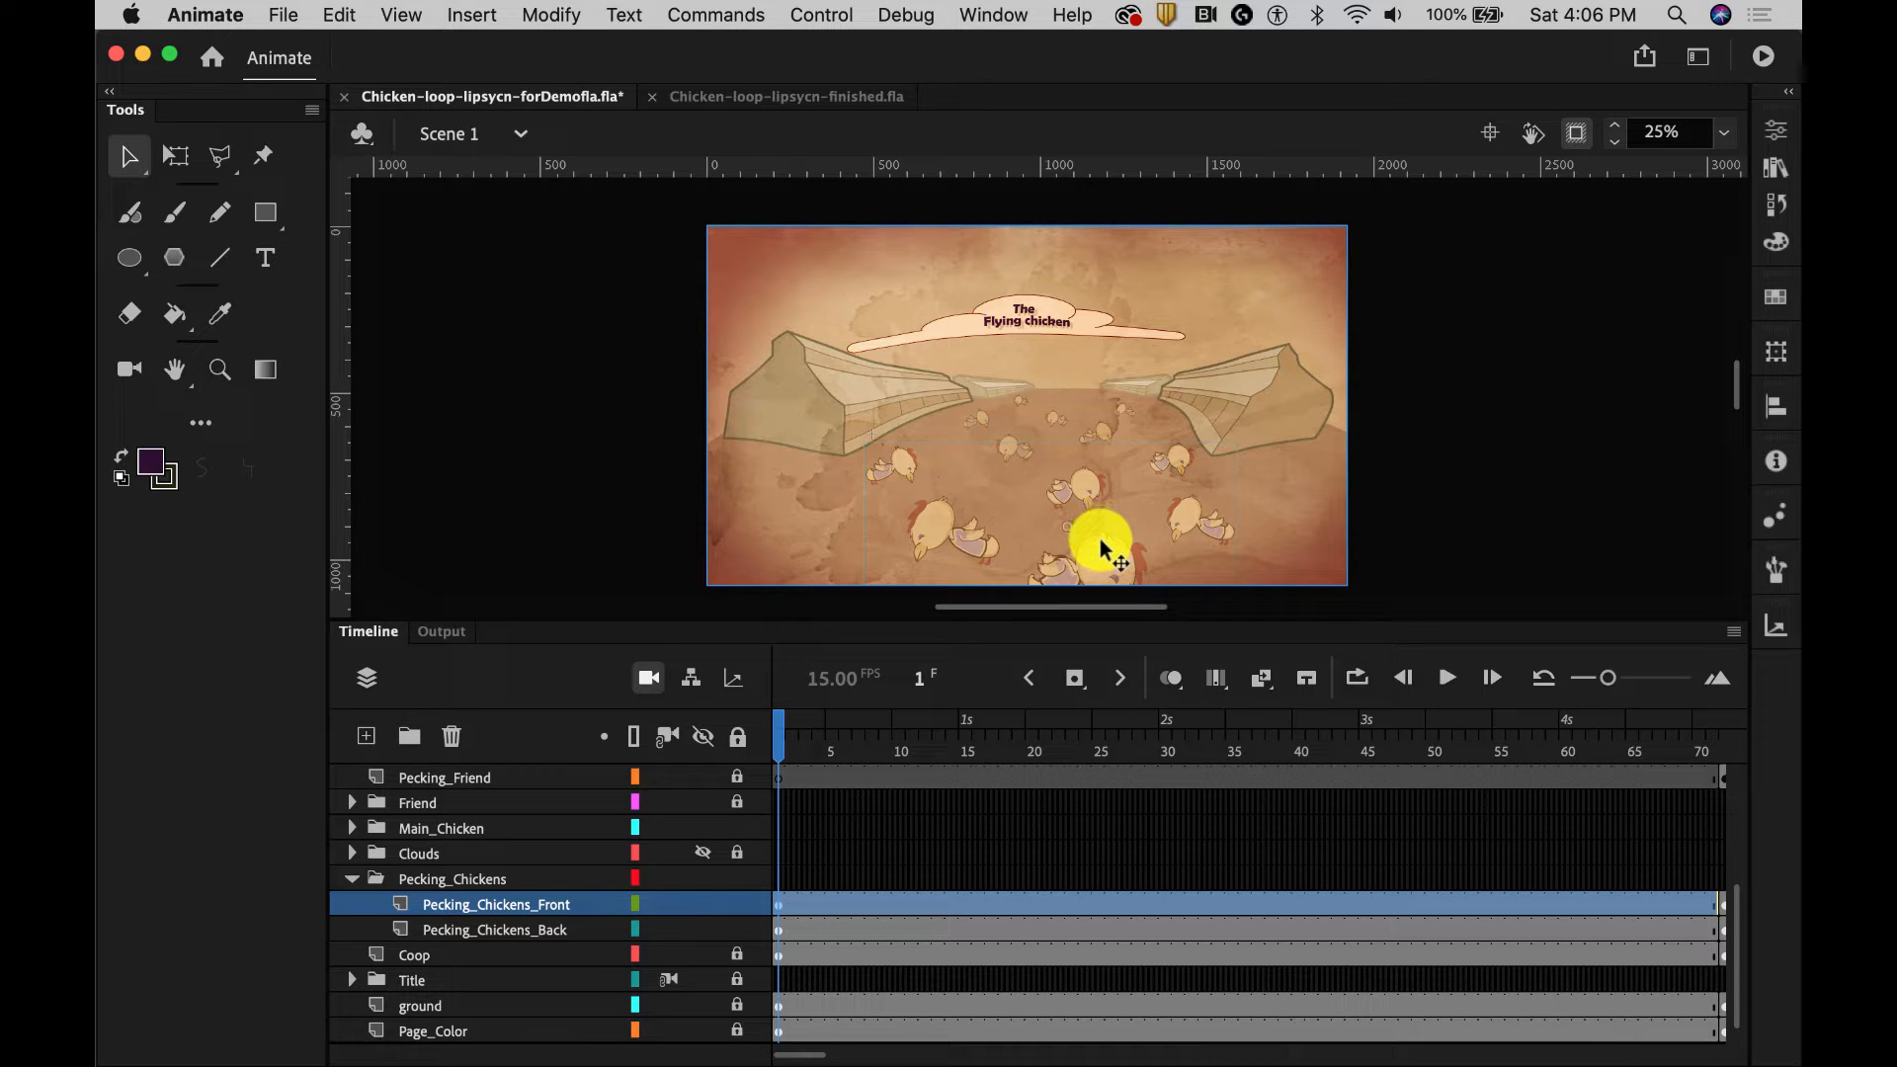
Step: Inspect the properties of the pecking chickens instance and the symbol types available for it
mouse_move(1102, 549)
left_mouse_down()
mouse_move(1143, 538)
mouse_move(1099, 535)
left_mouse_up()
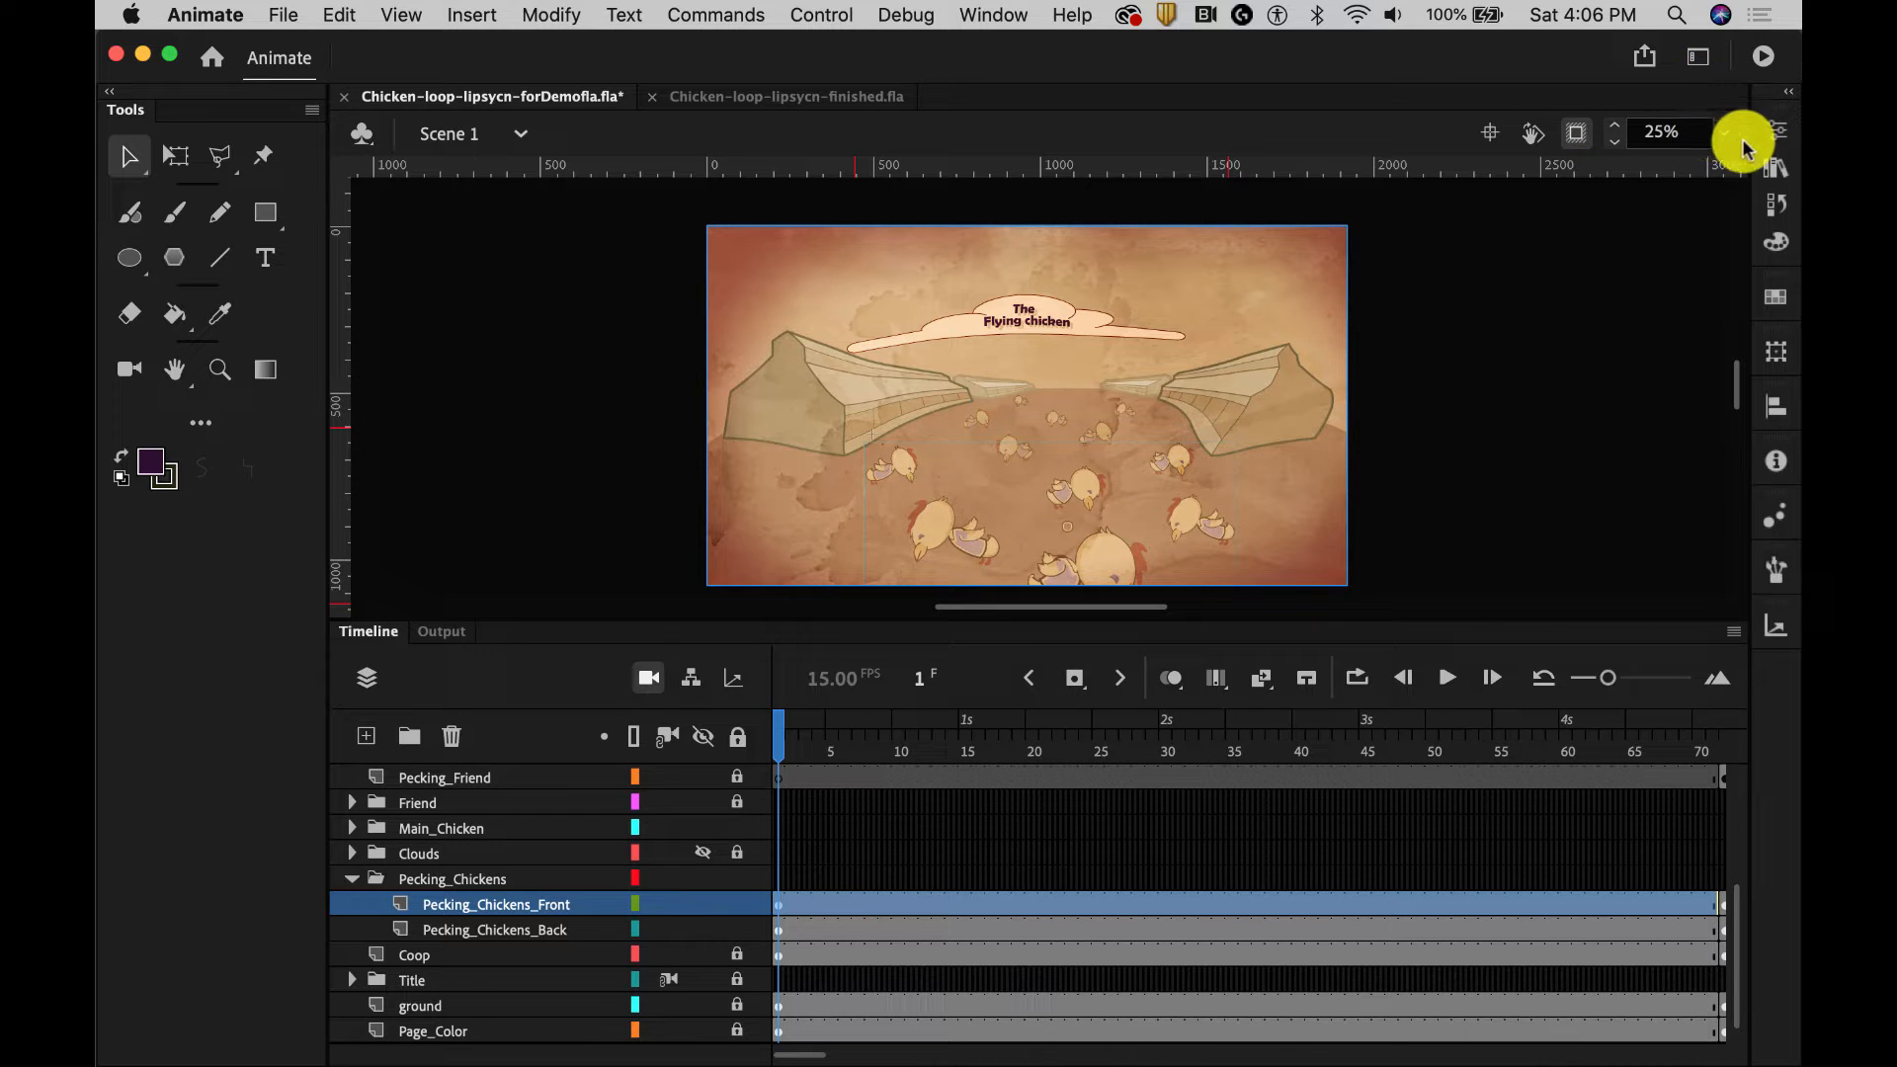
left_click(1775, 131)
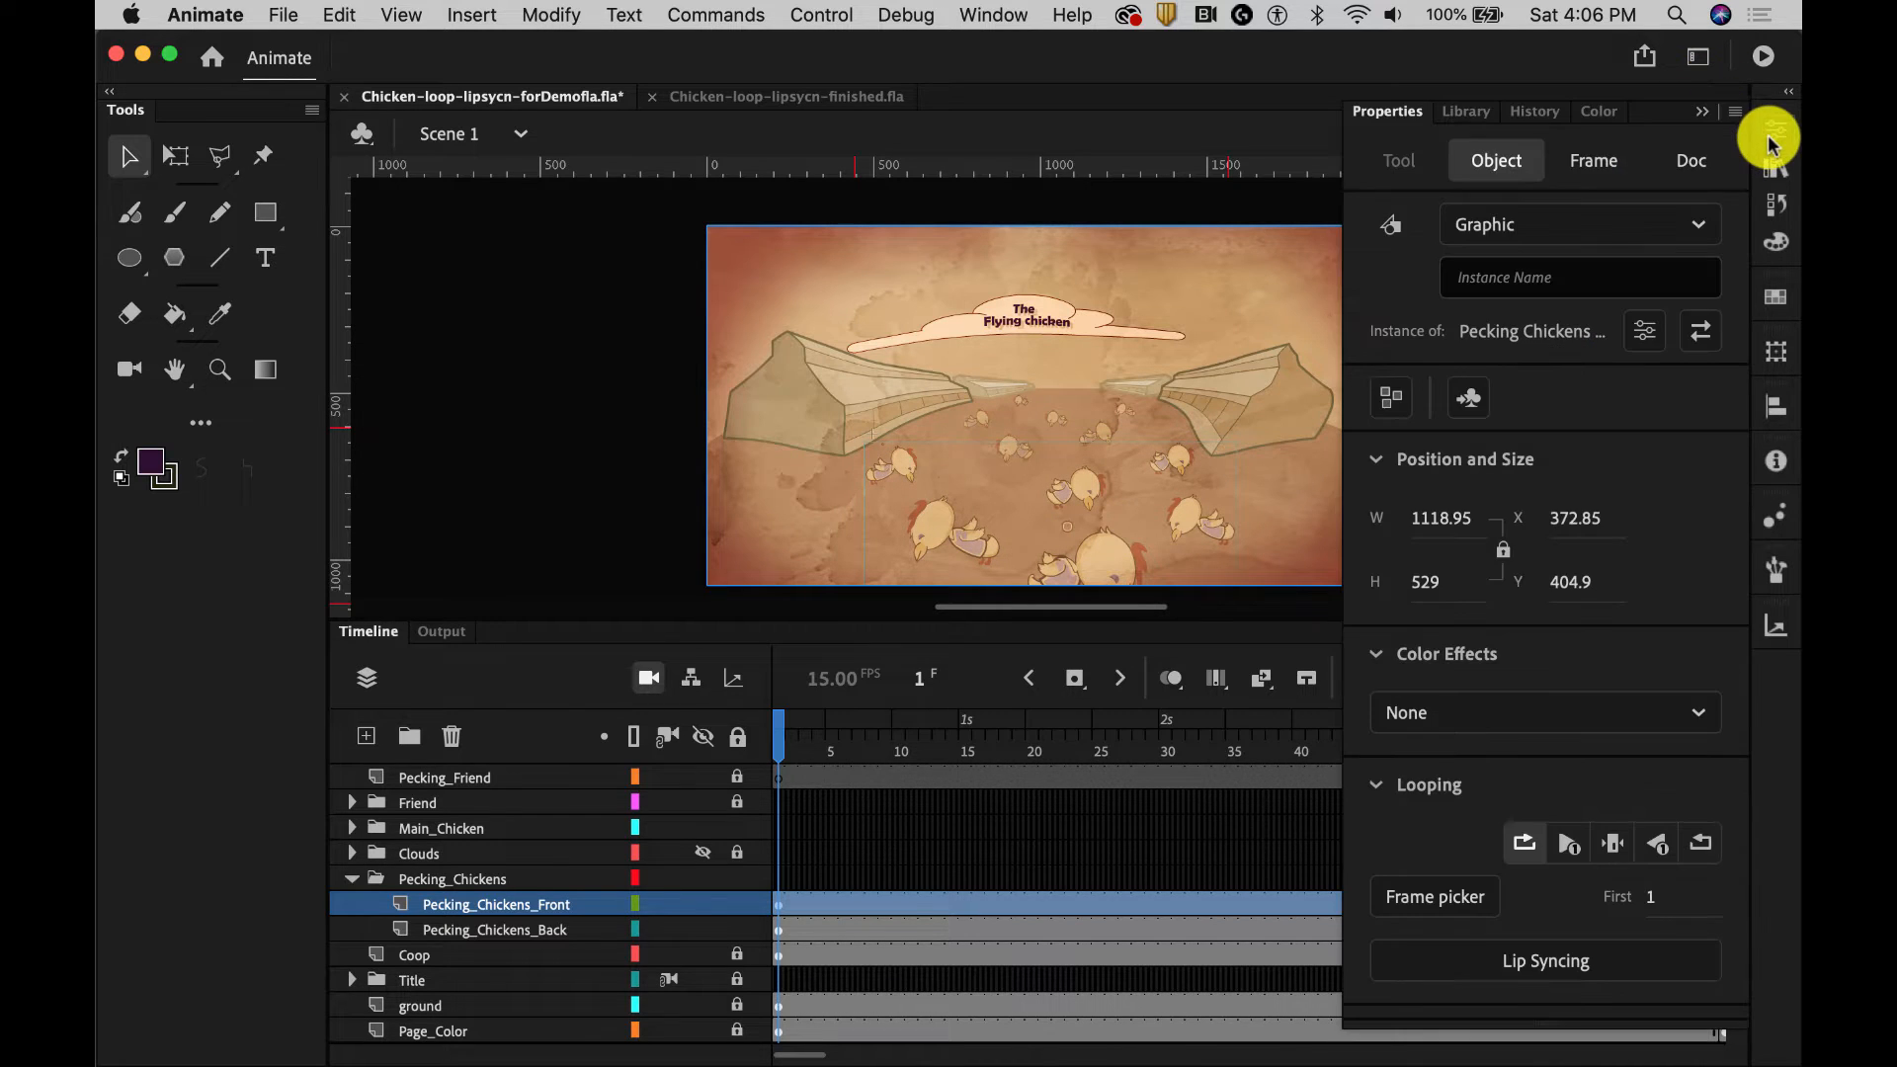
left_click(1552, 232)
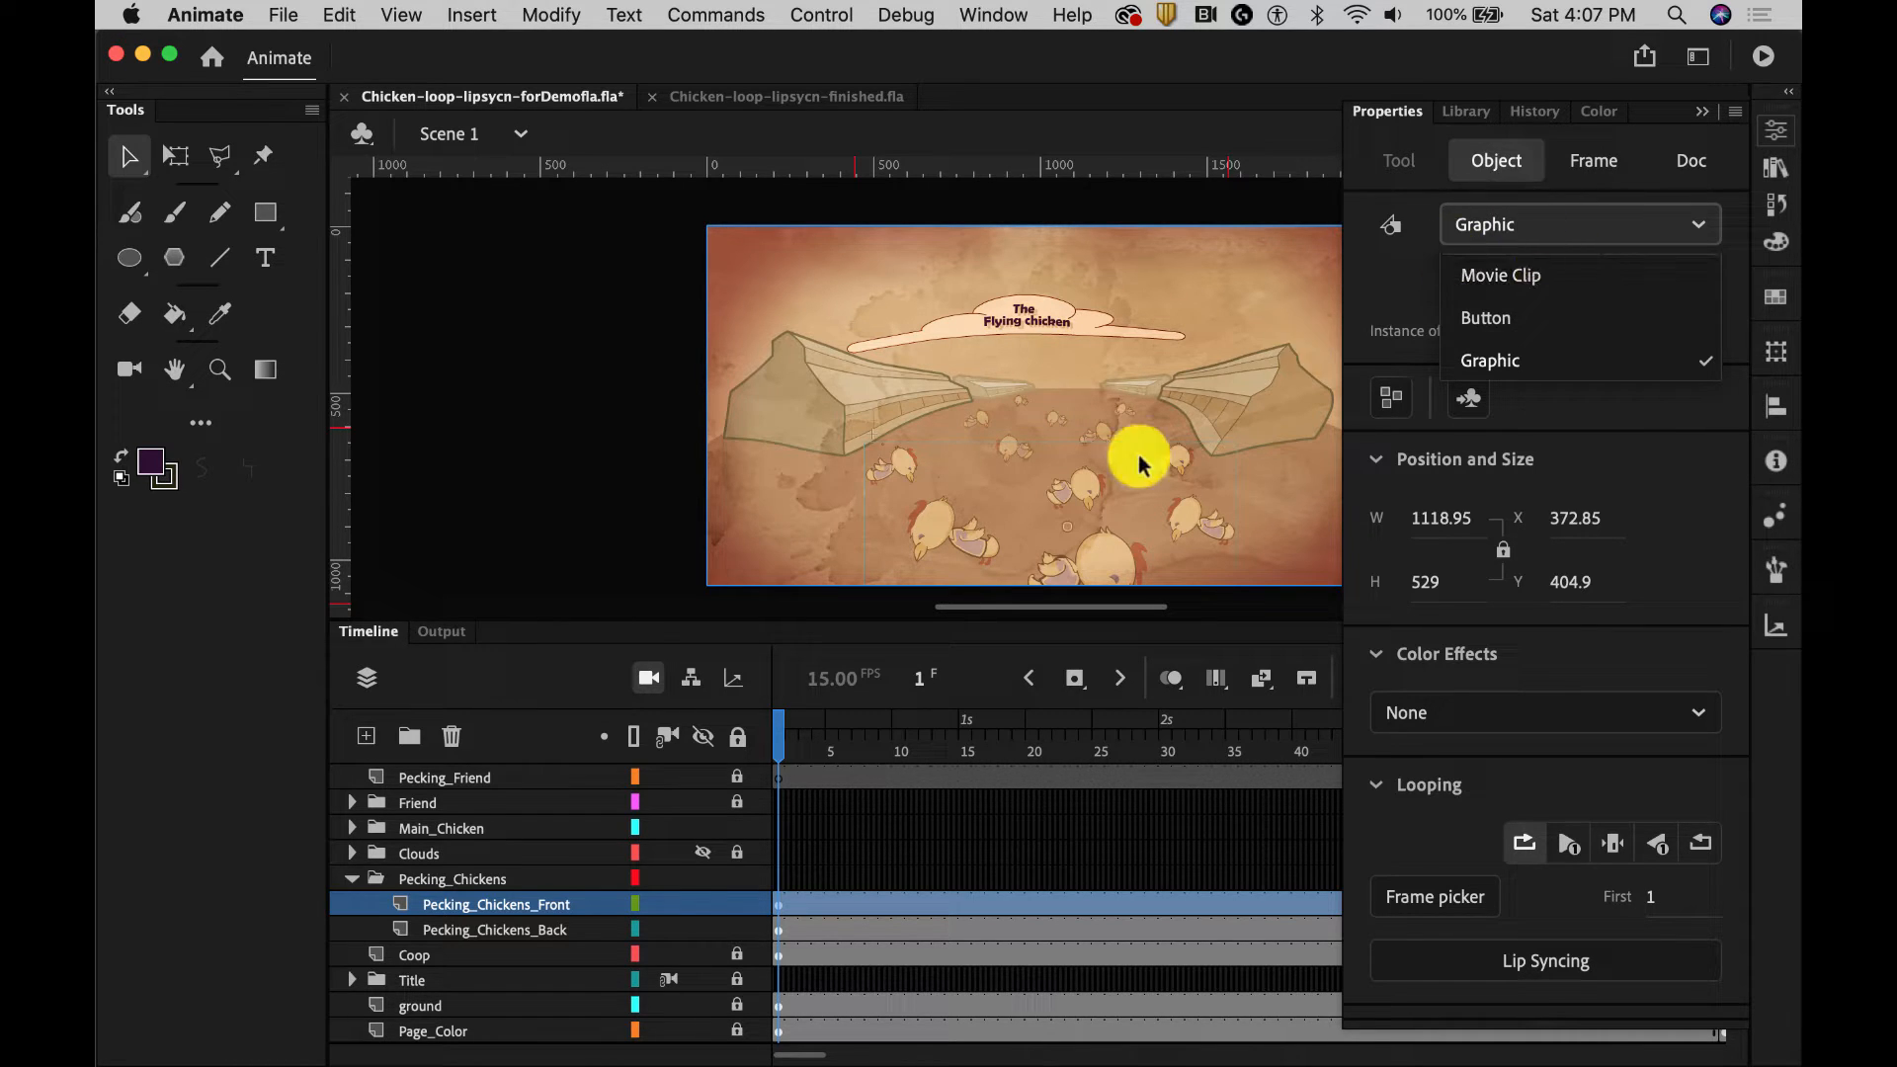
left_click(560, 355)
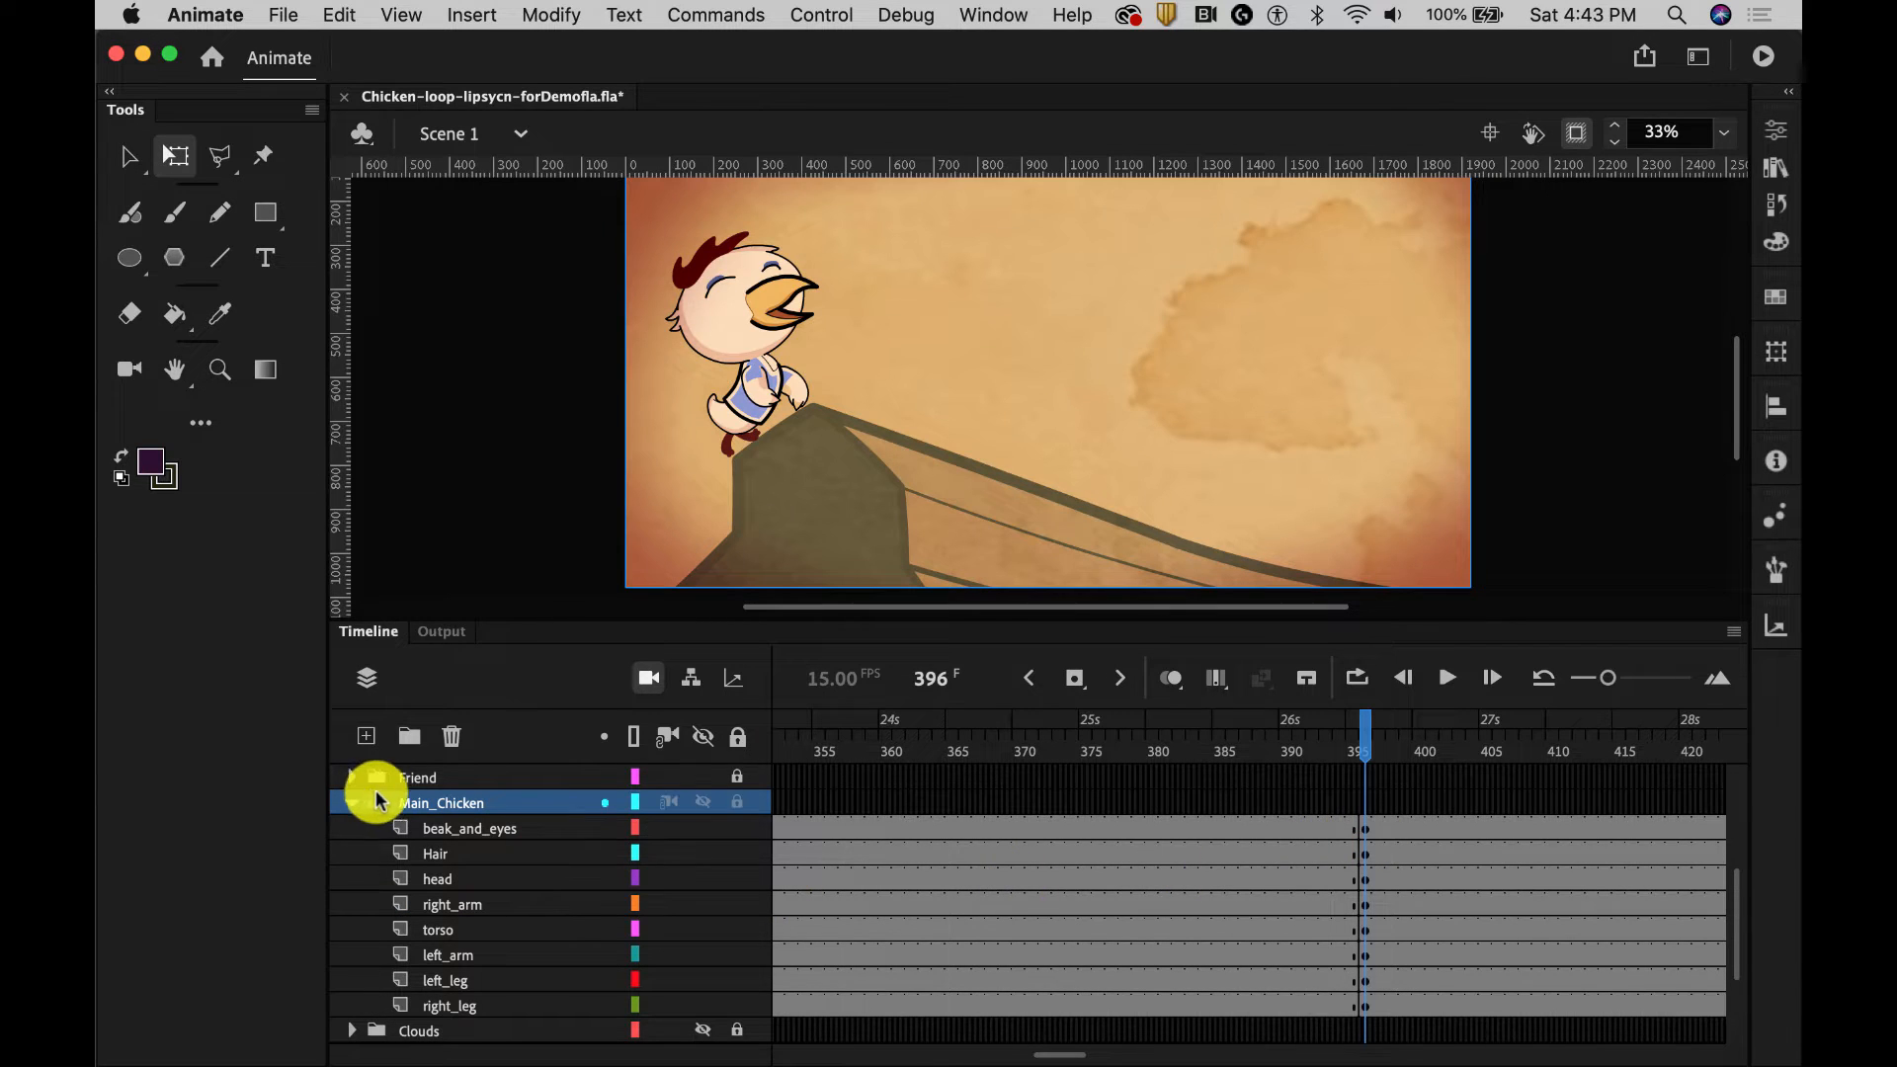
Step: Copy the keyframes at frame 396 on all Main_Chicken layers, from beak_and_eyes through right_leg
left_click(435, 833)
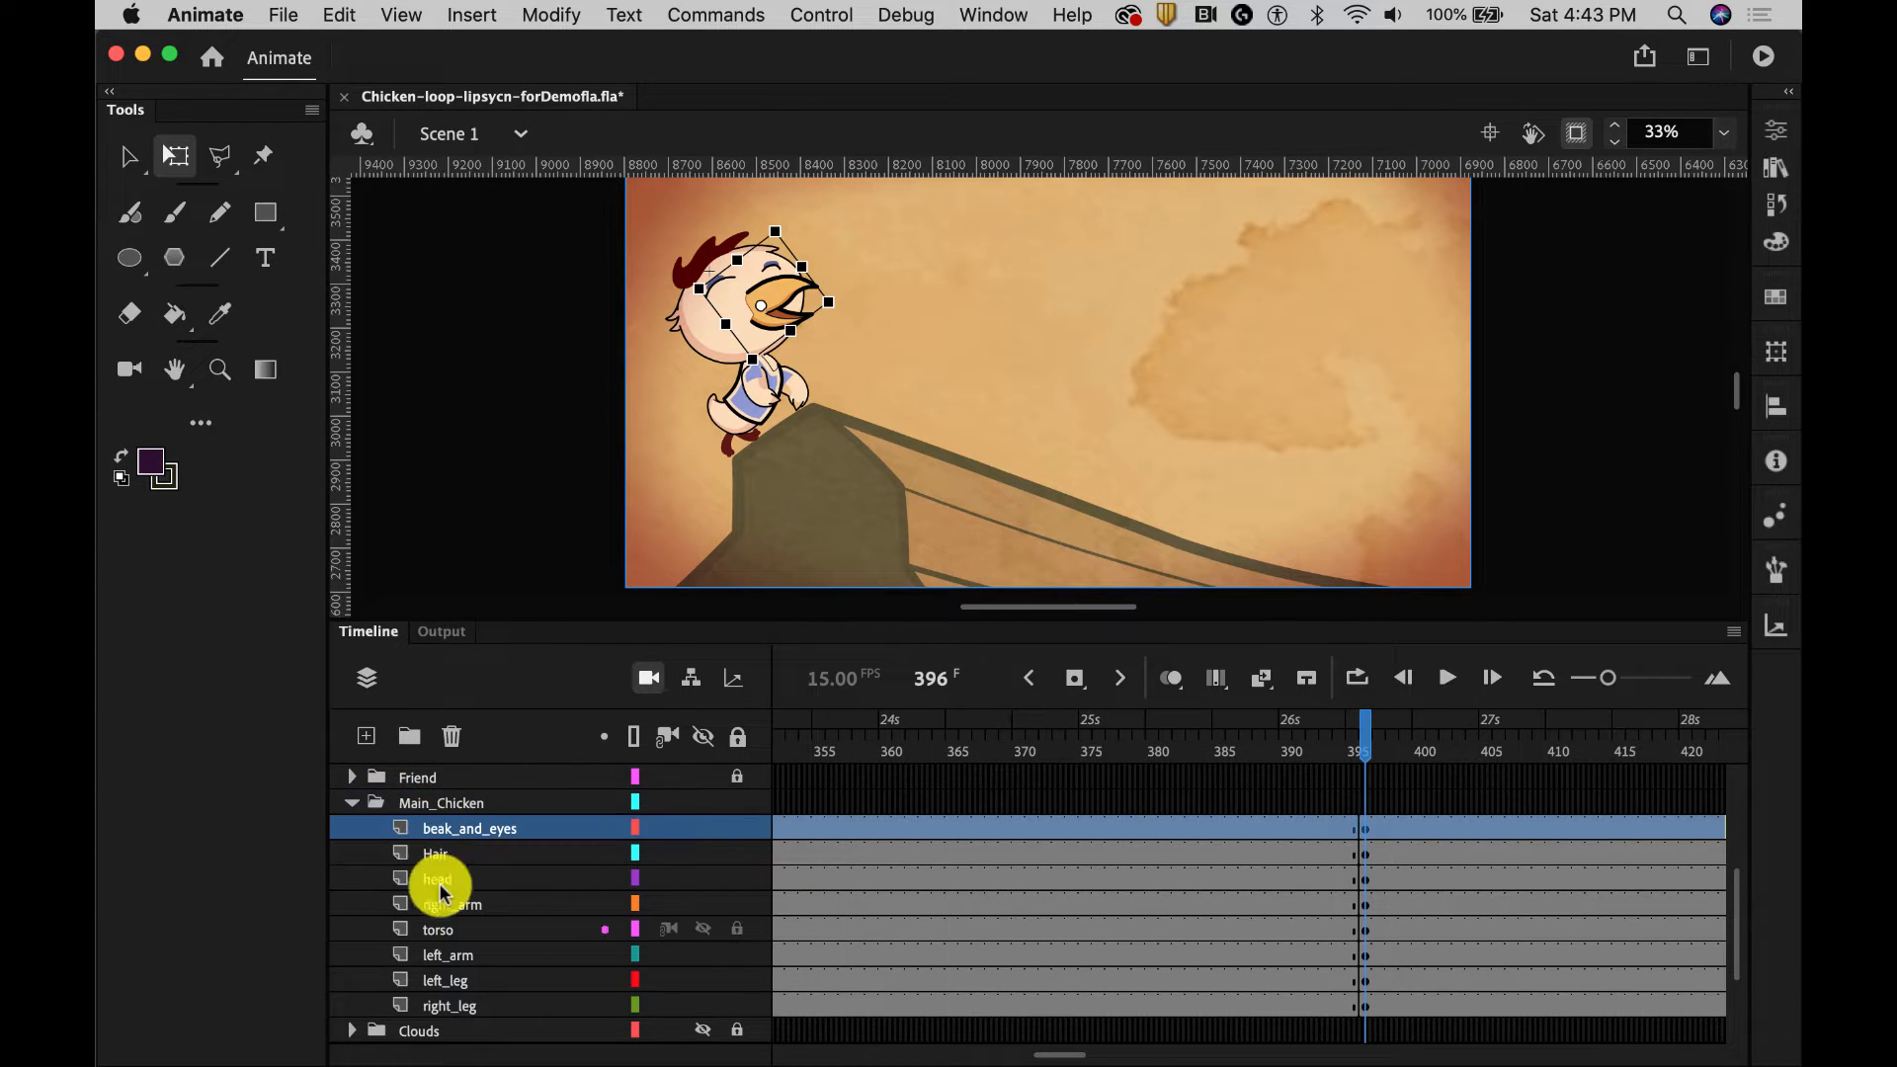
left_click(457, 1008, "shift")
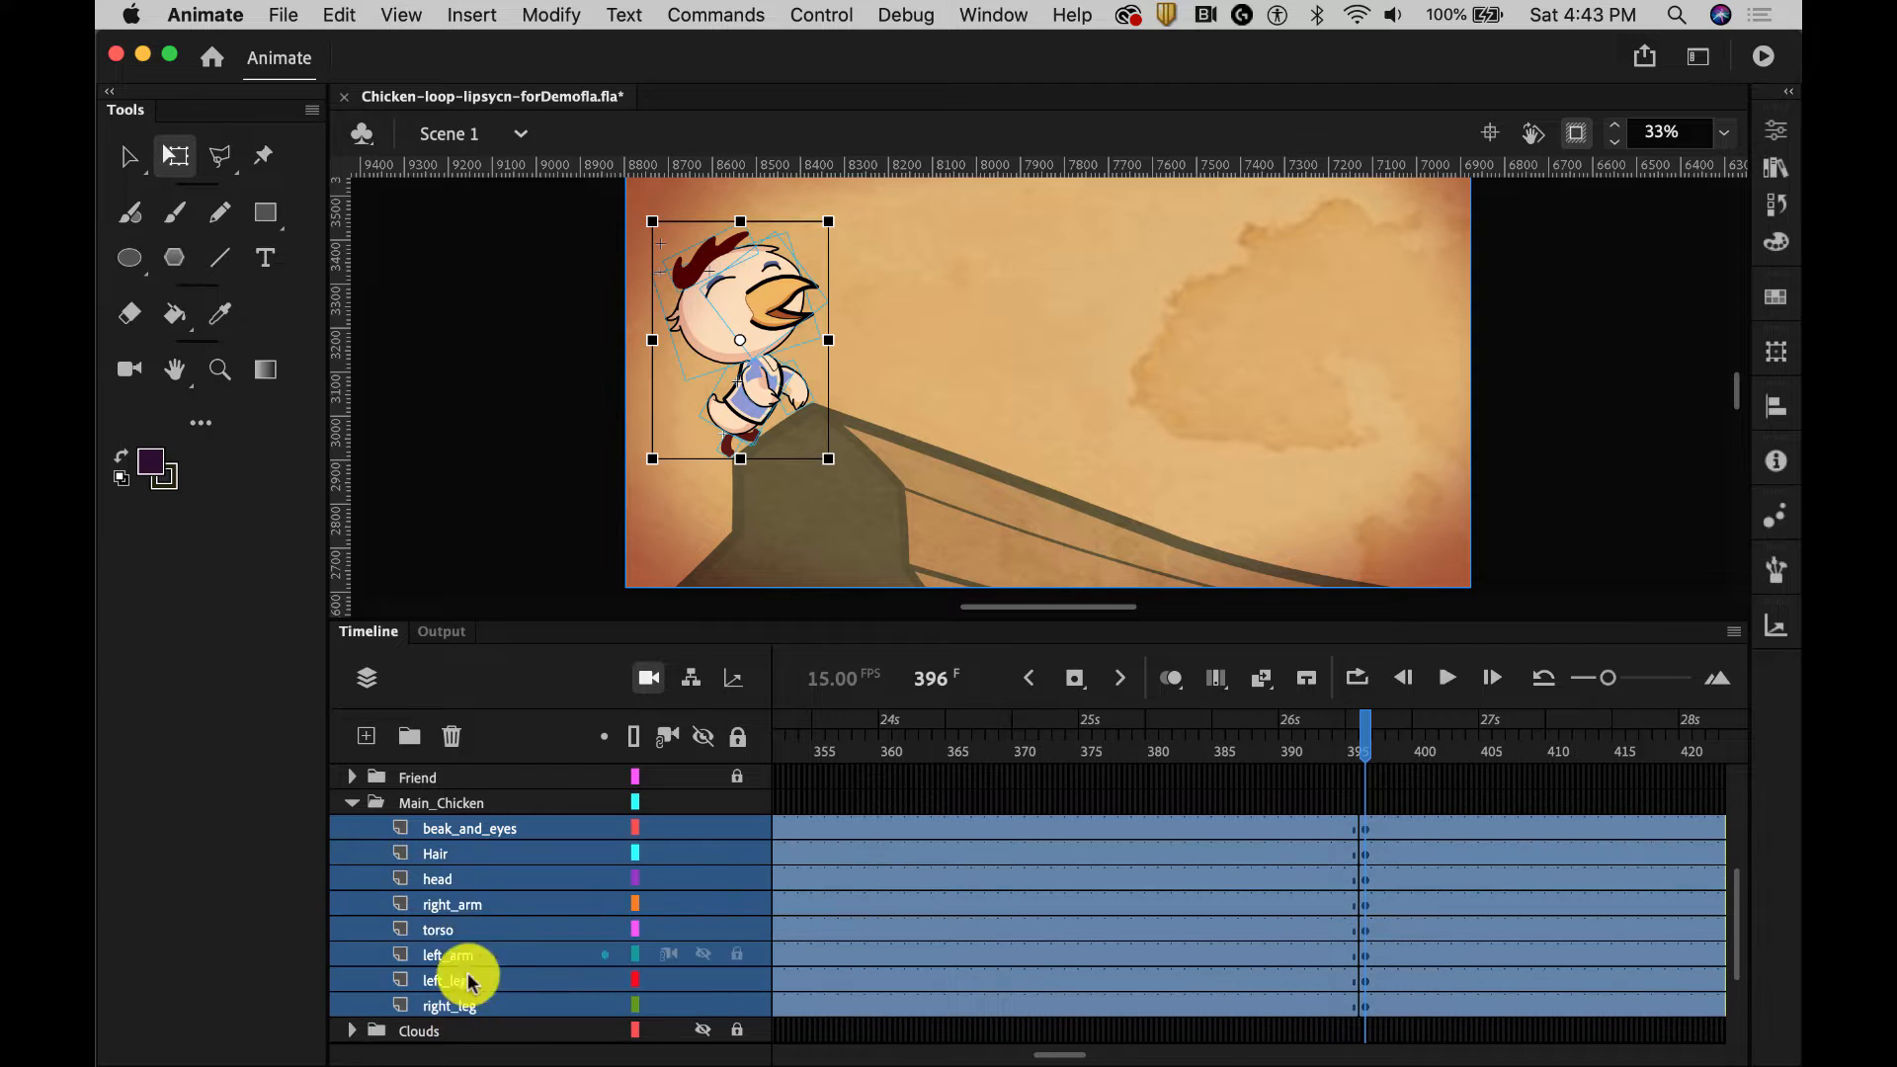
left_click(1408, 732)
left_click(1364, 742)
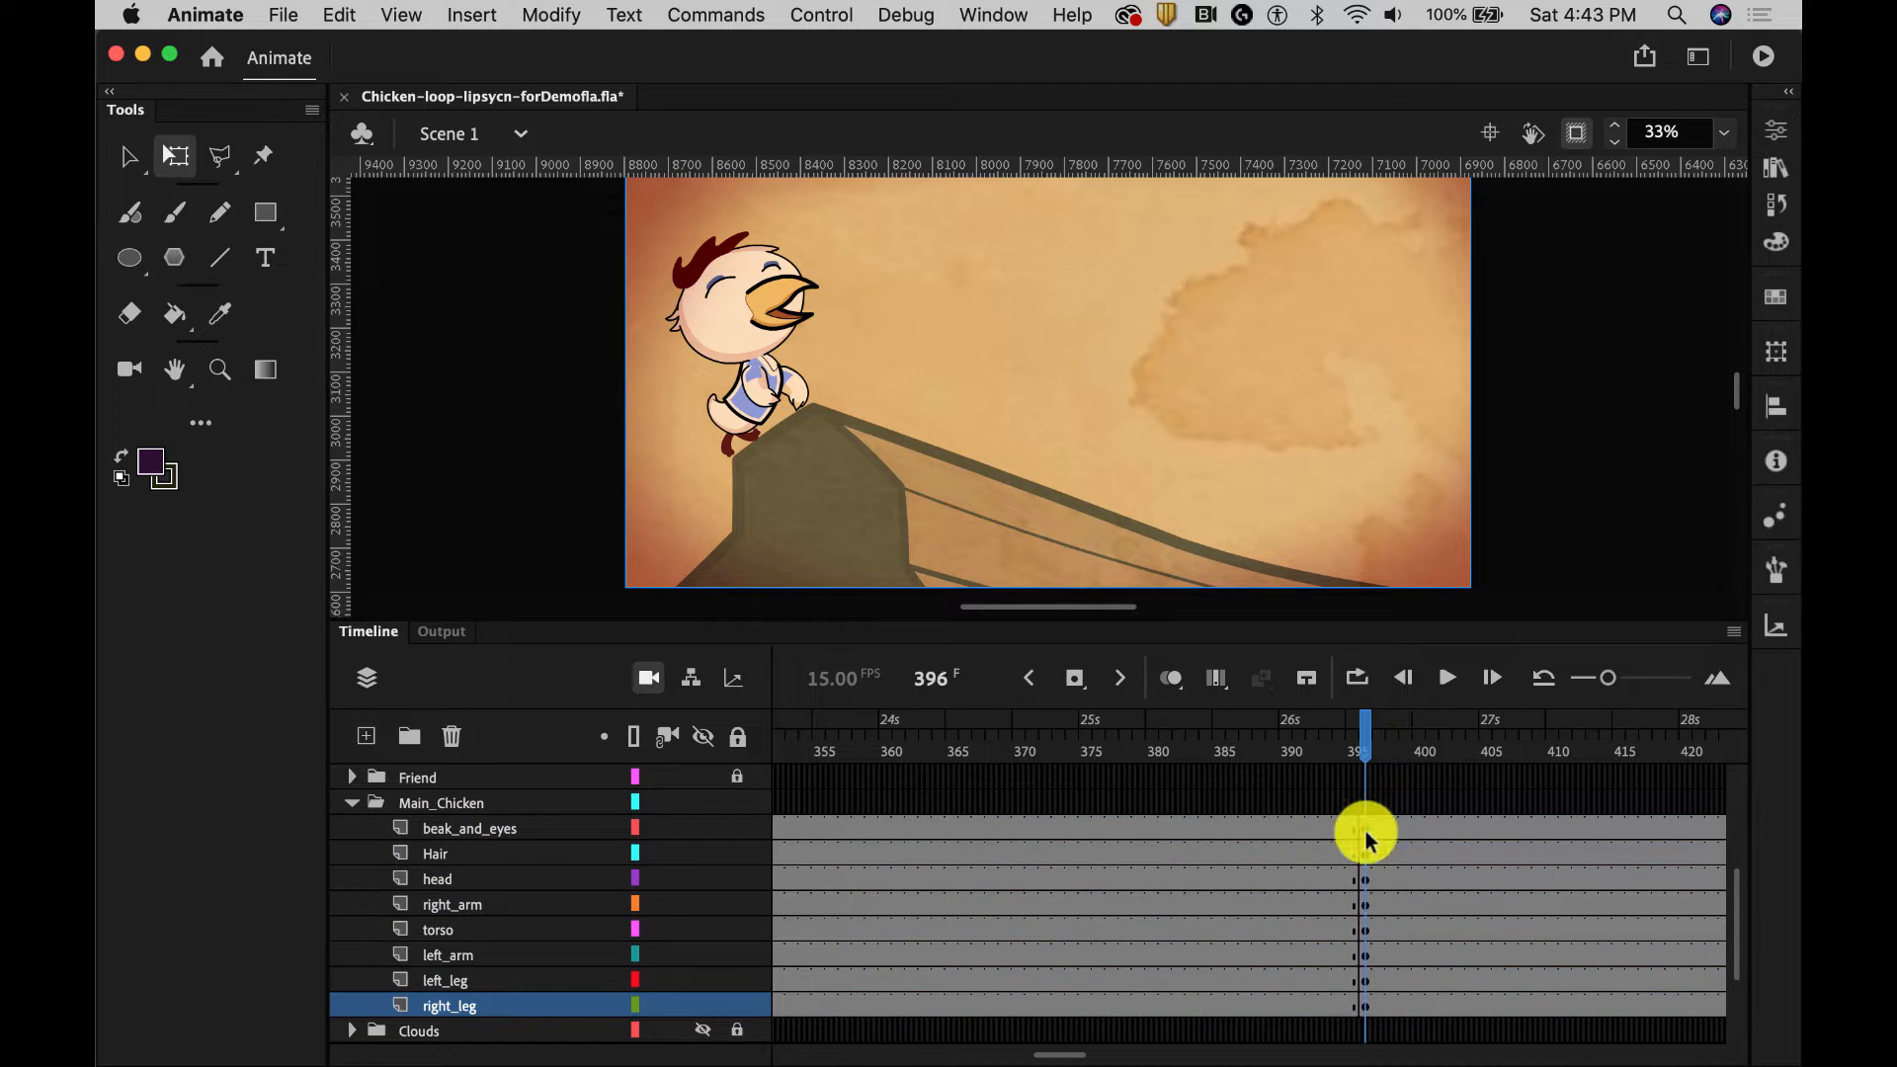
left_click(1367, 829)
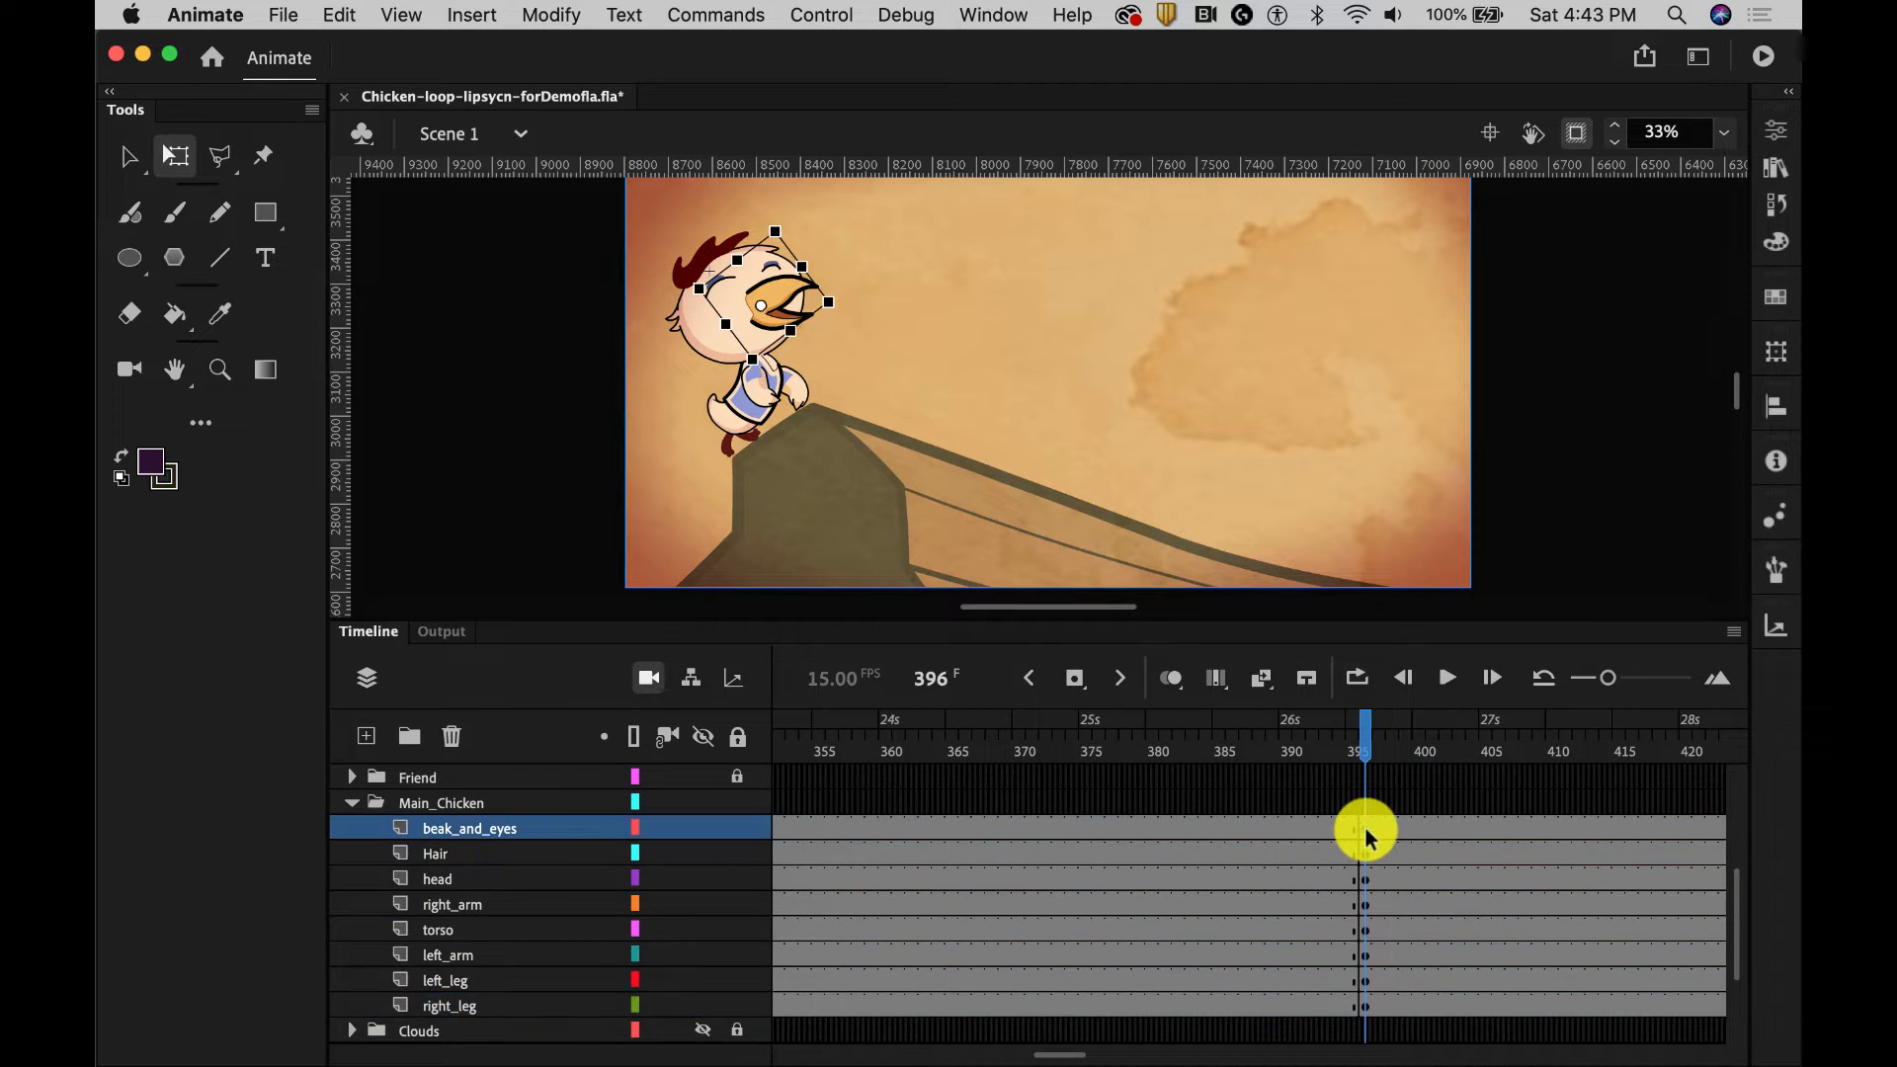
left_click(1364, 1005, "shift")
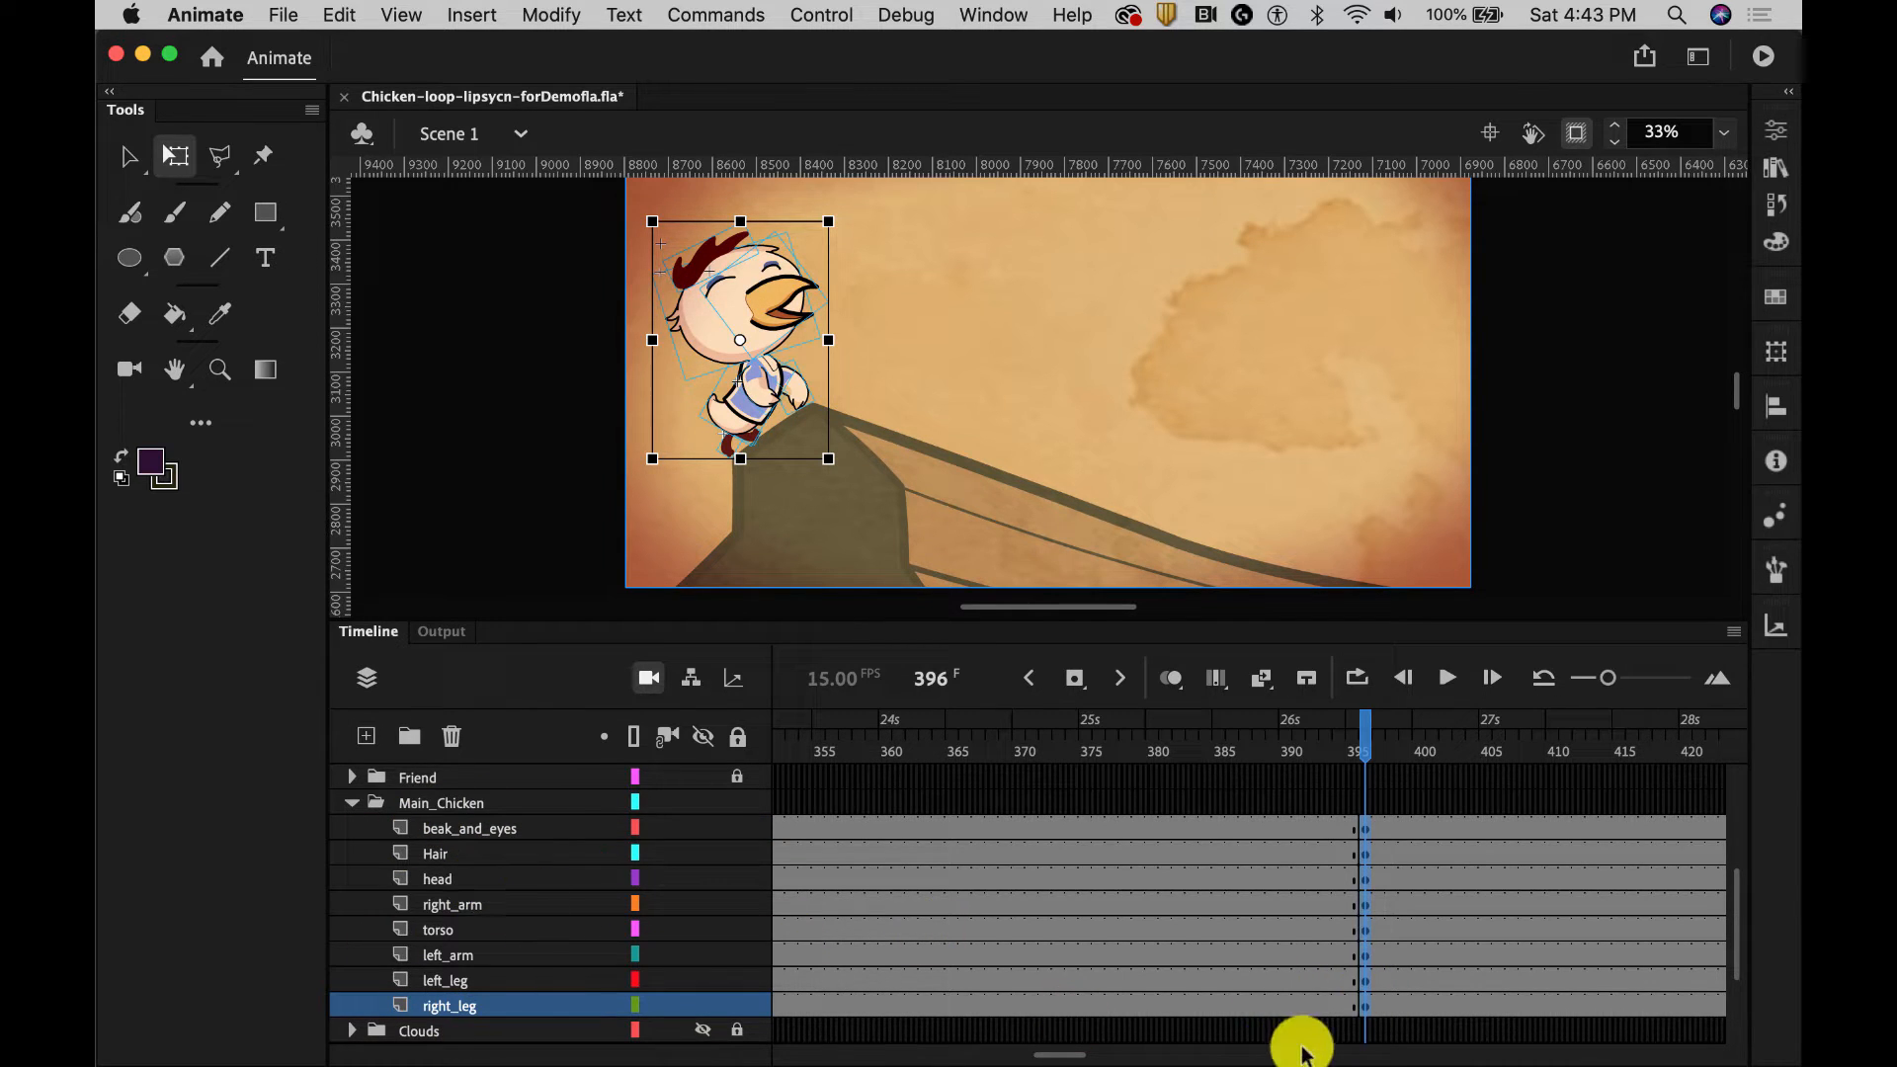
right_click(1363, 1008)
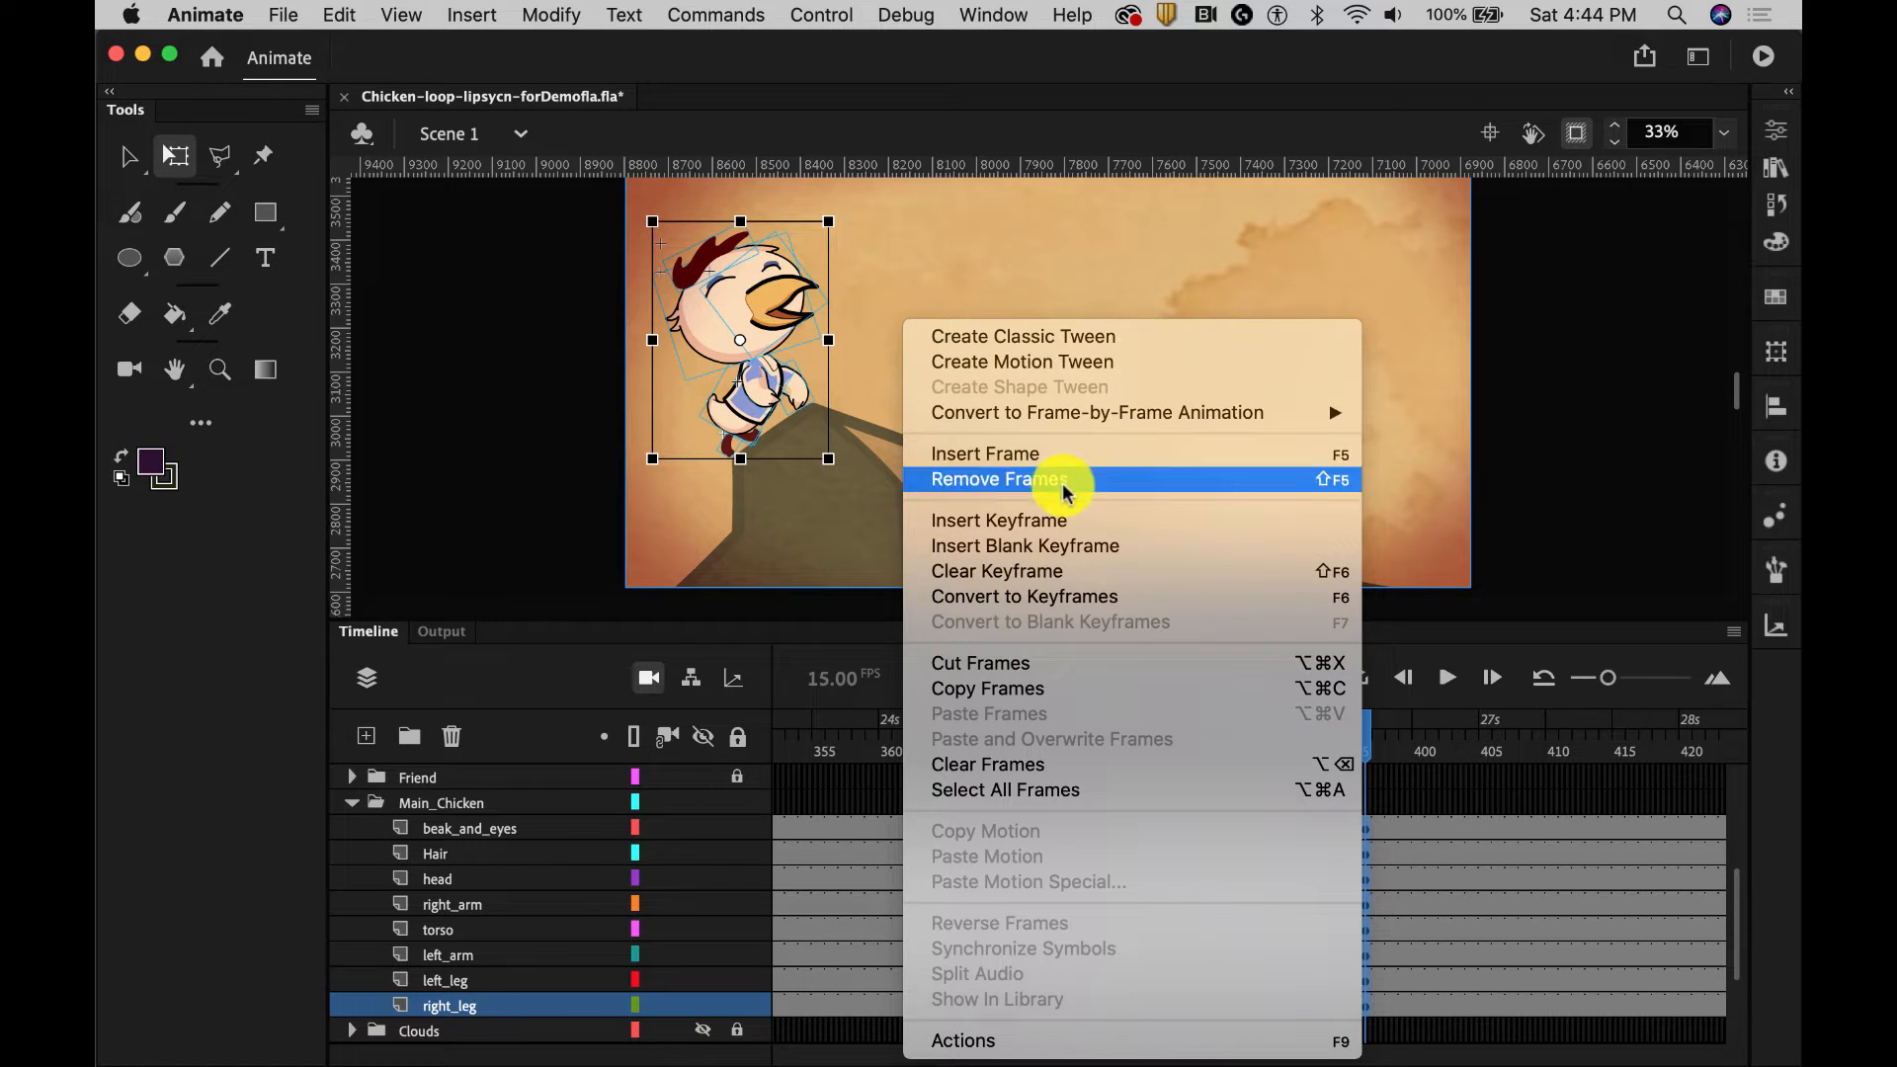
left_click(1015, 688)
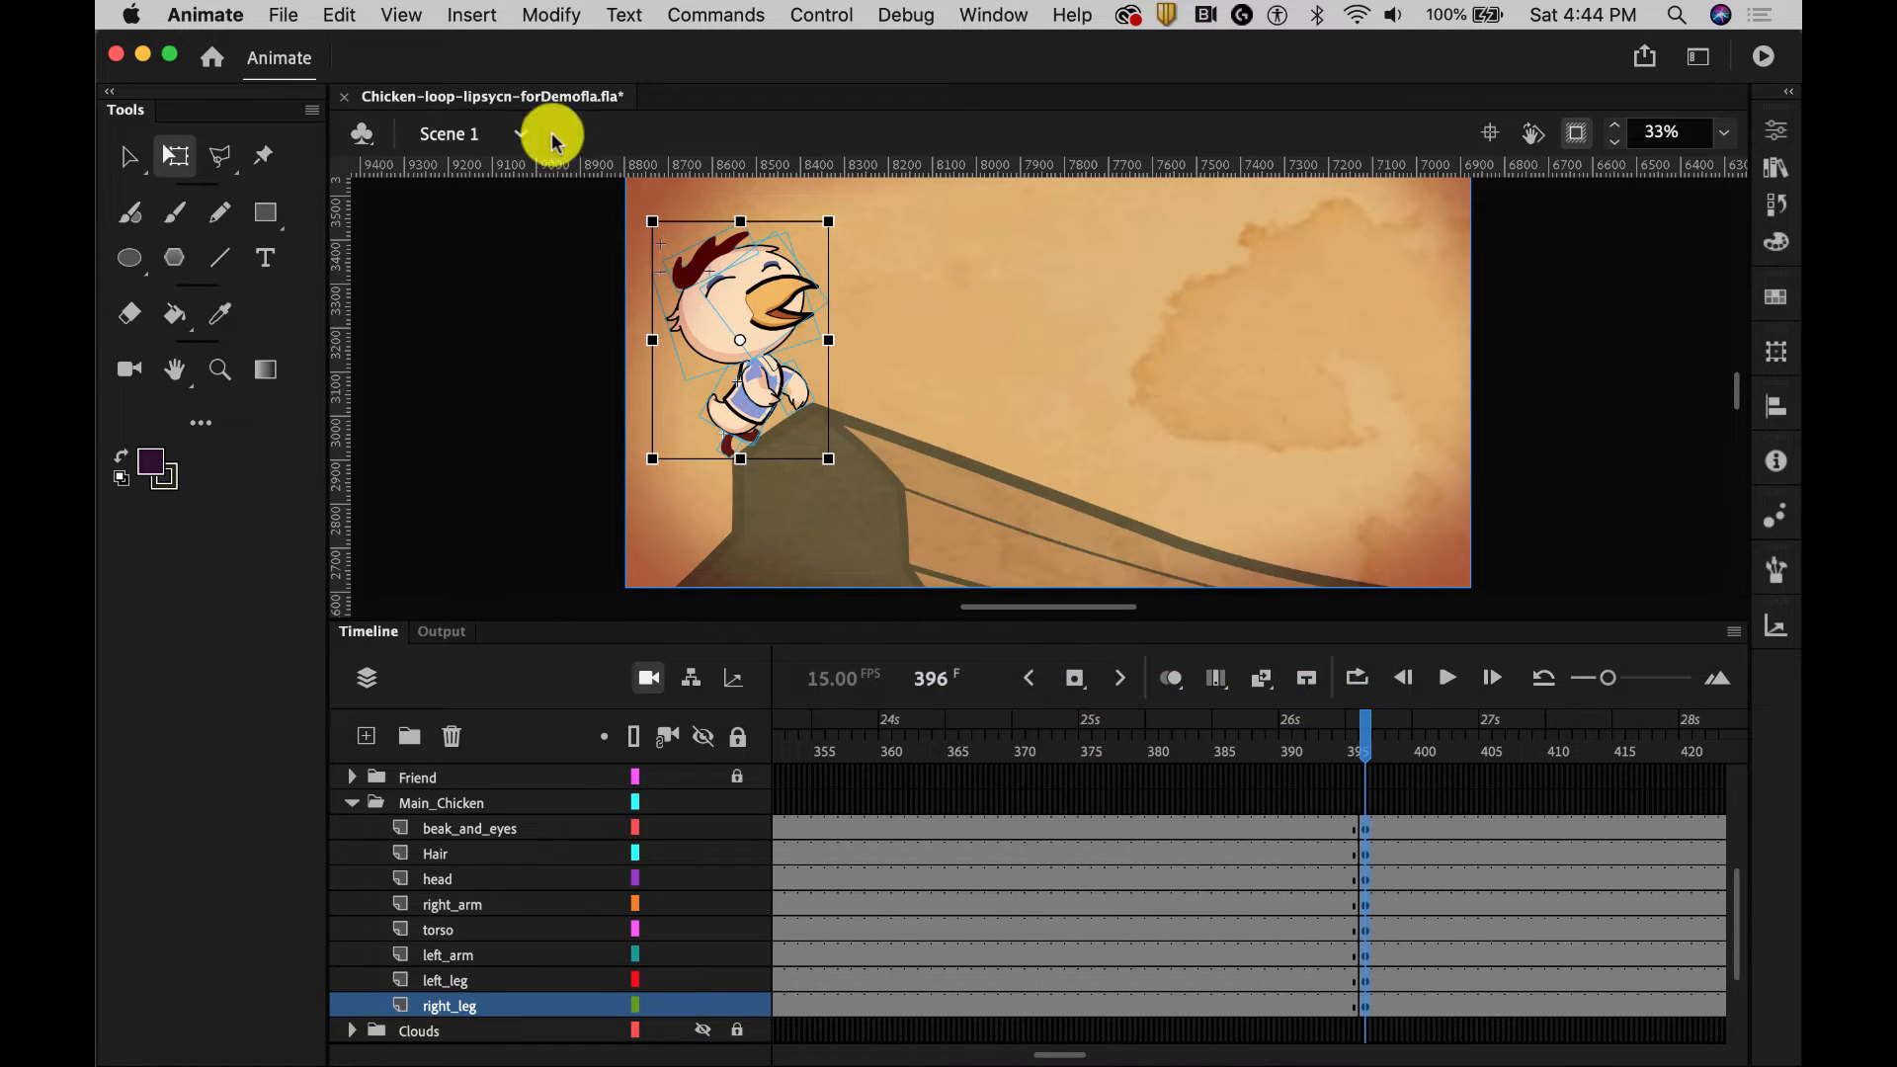
Step: Create a new graphic symbol named "Chicken Pecking 1"
left_click(541, 15)
mouse_move(491, 17)
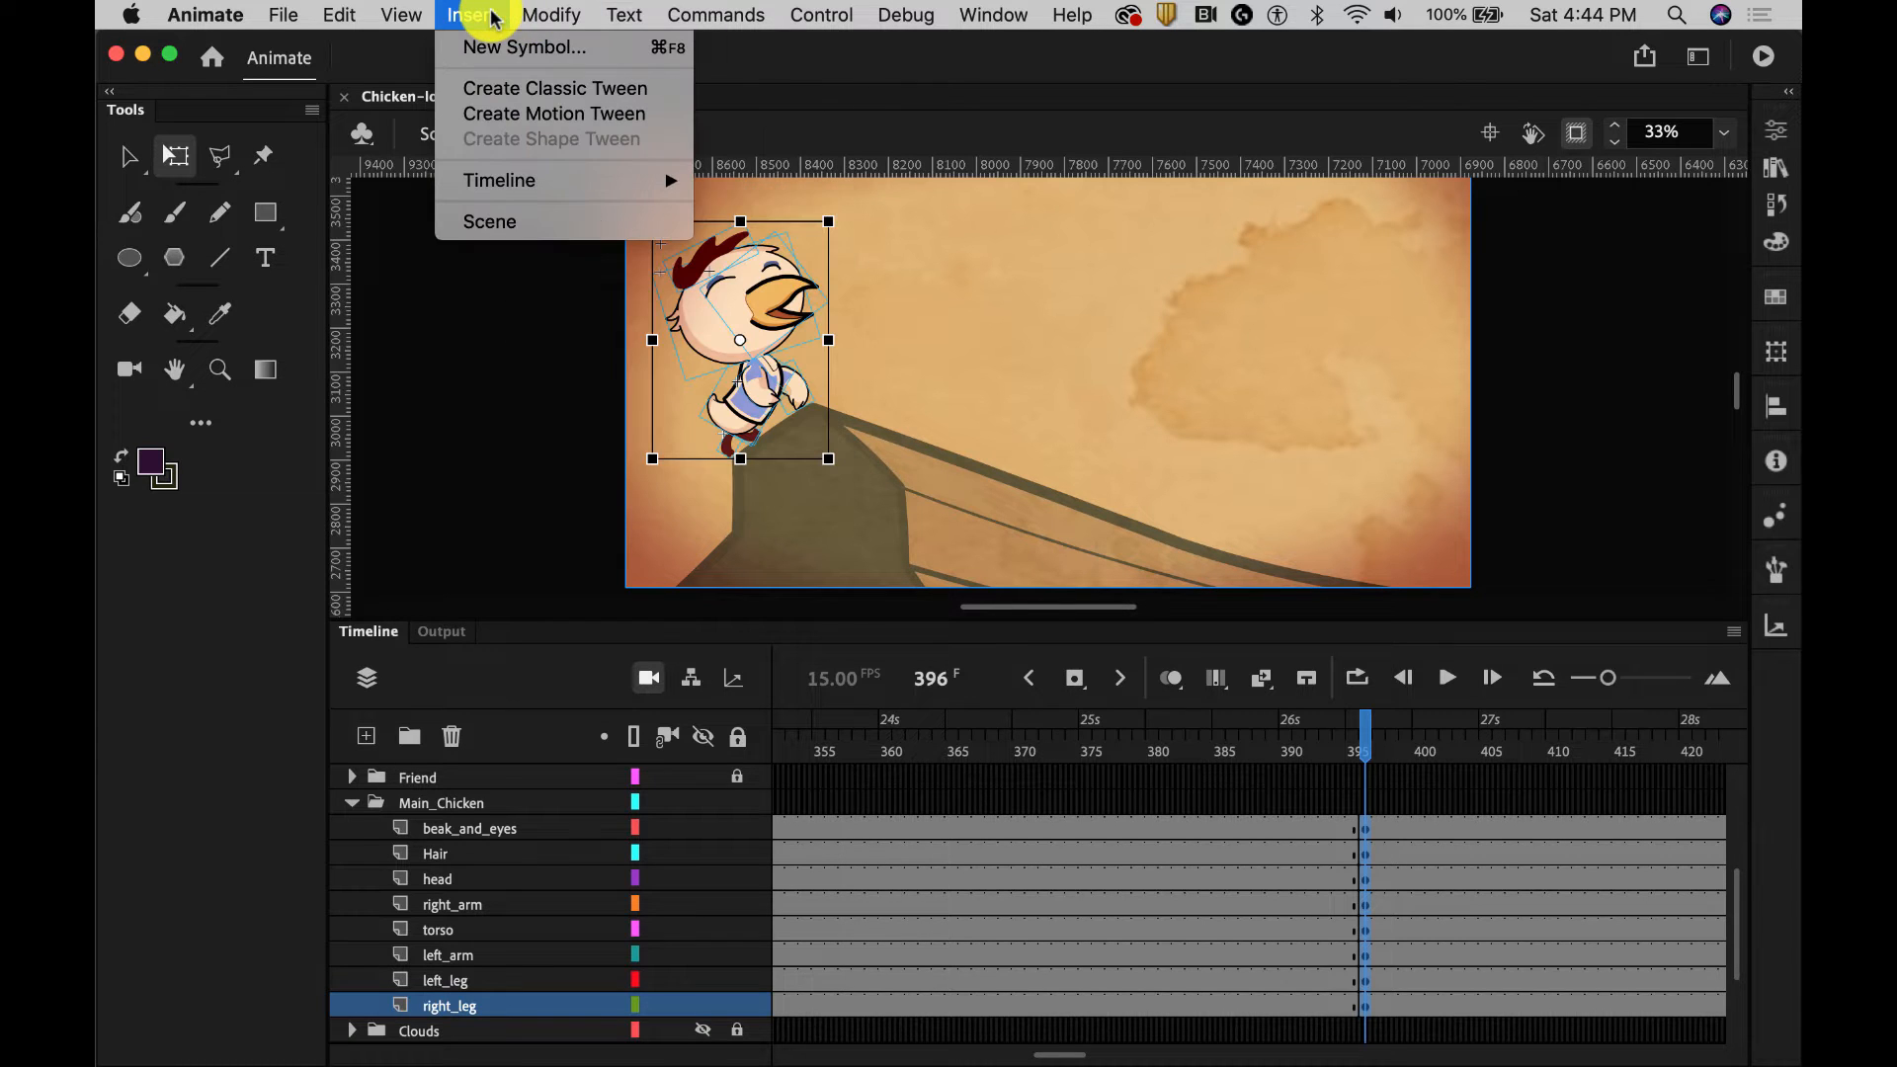
left_click(514, 47)
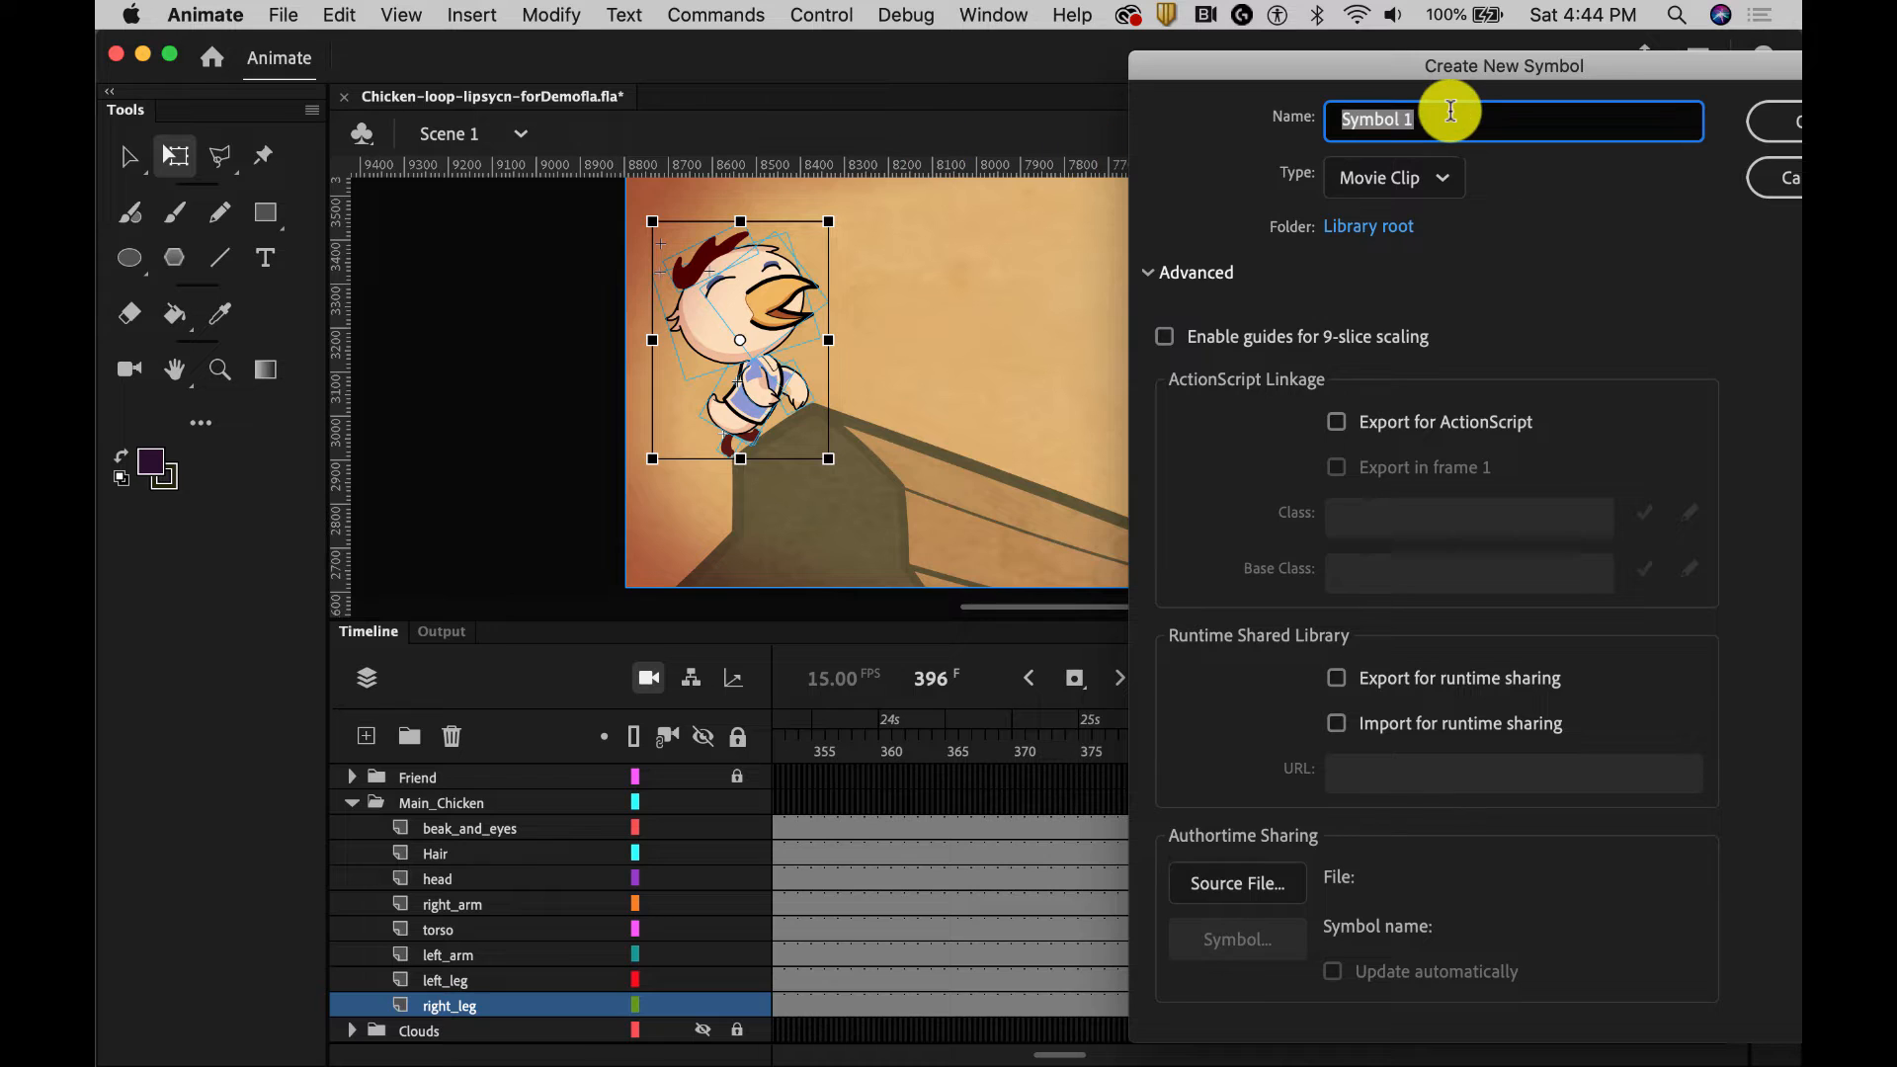
type("Chicken Pecking")
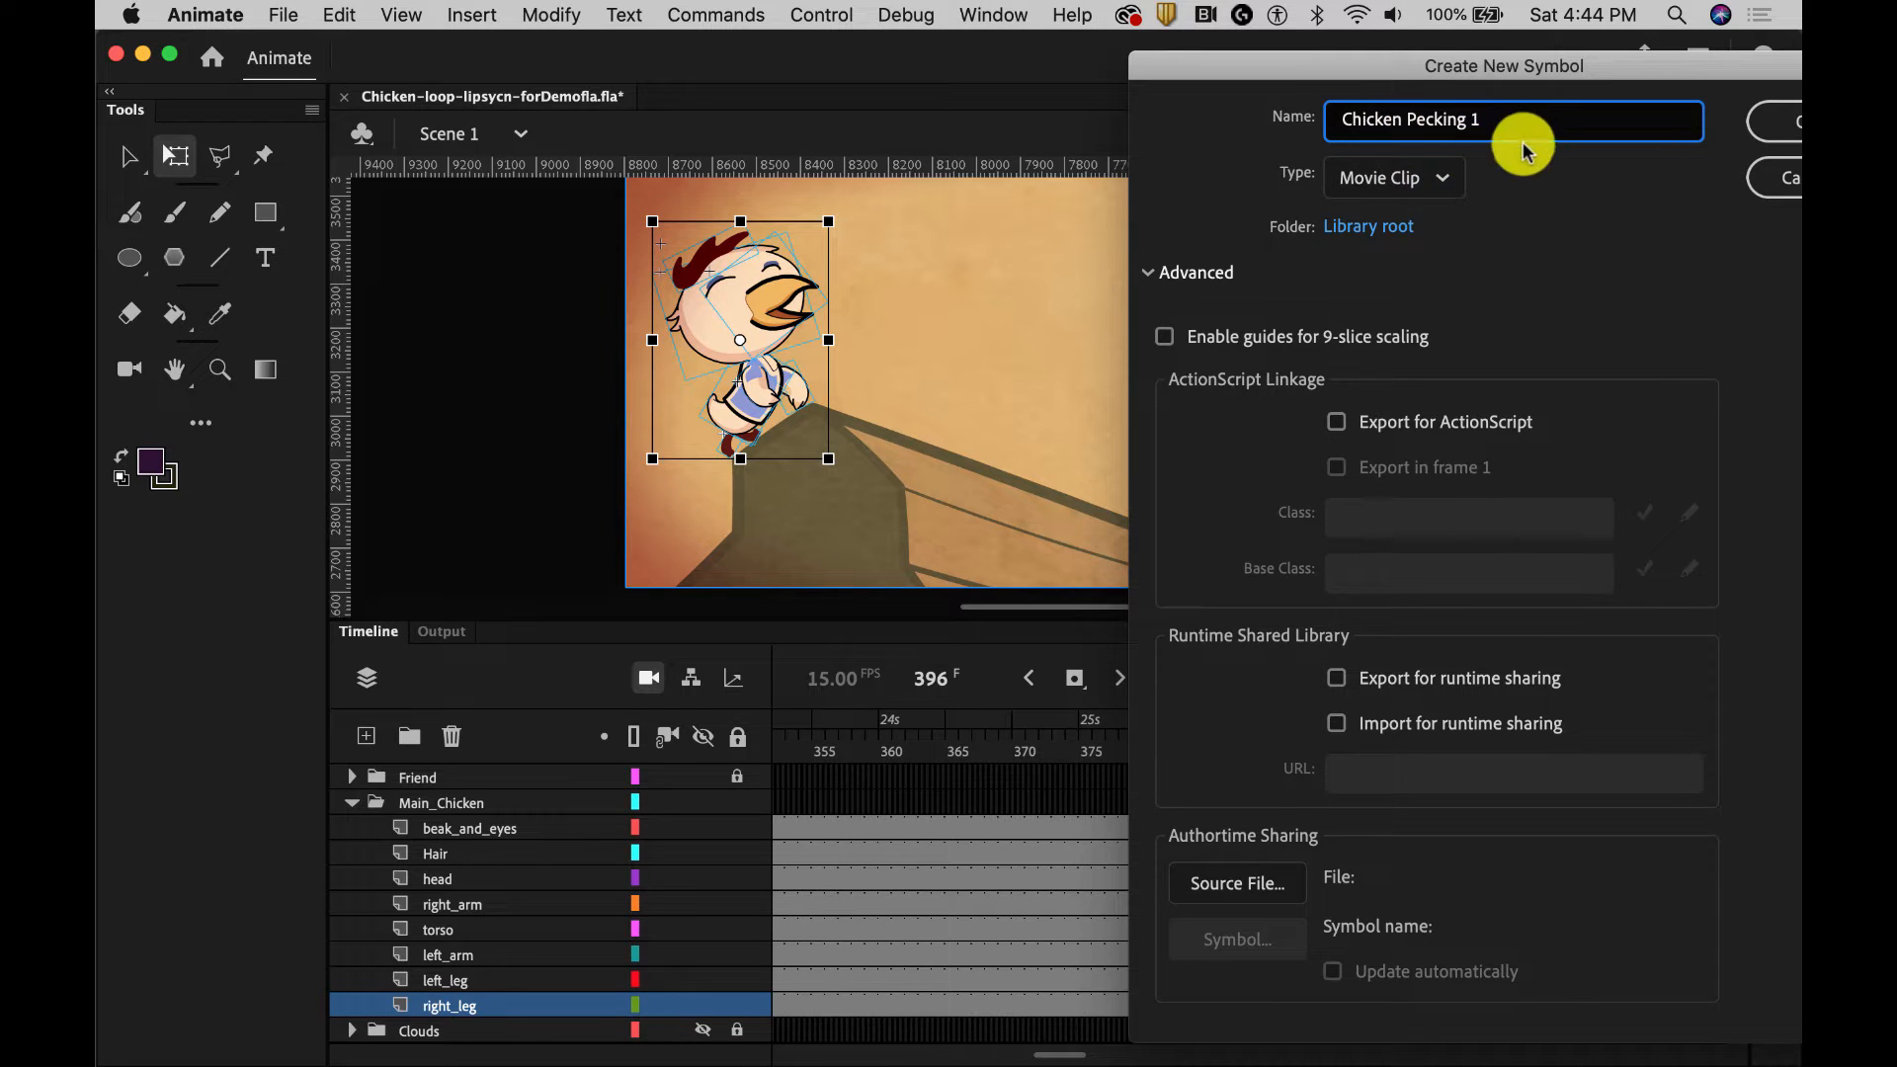
left_click(1416, 181)
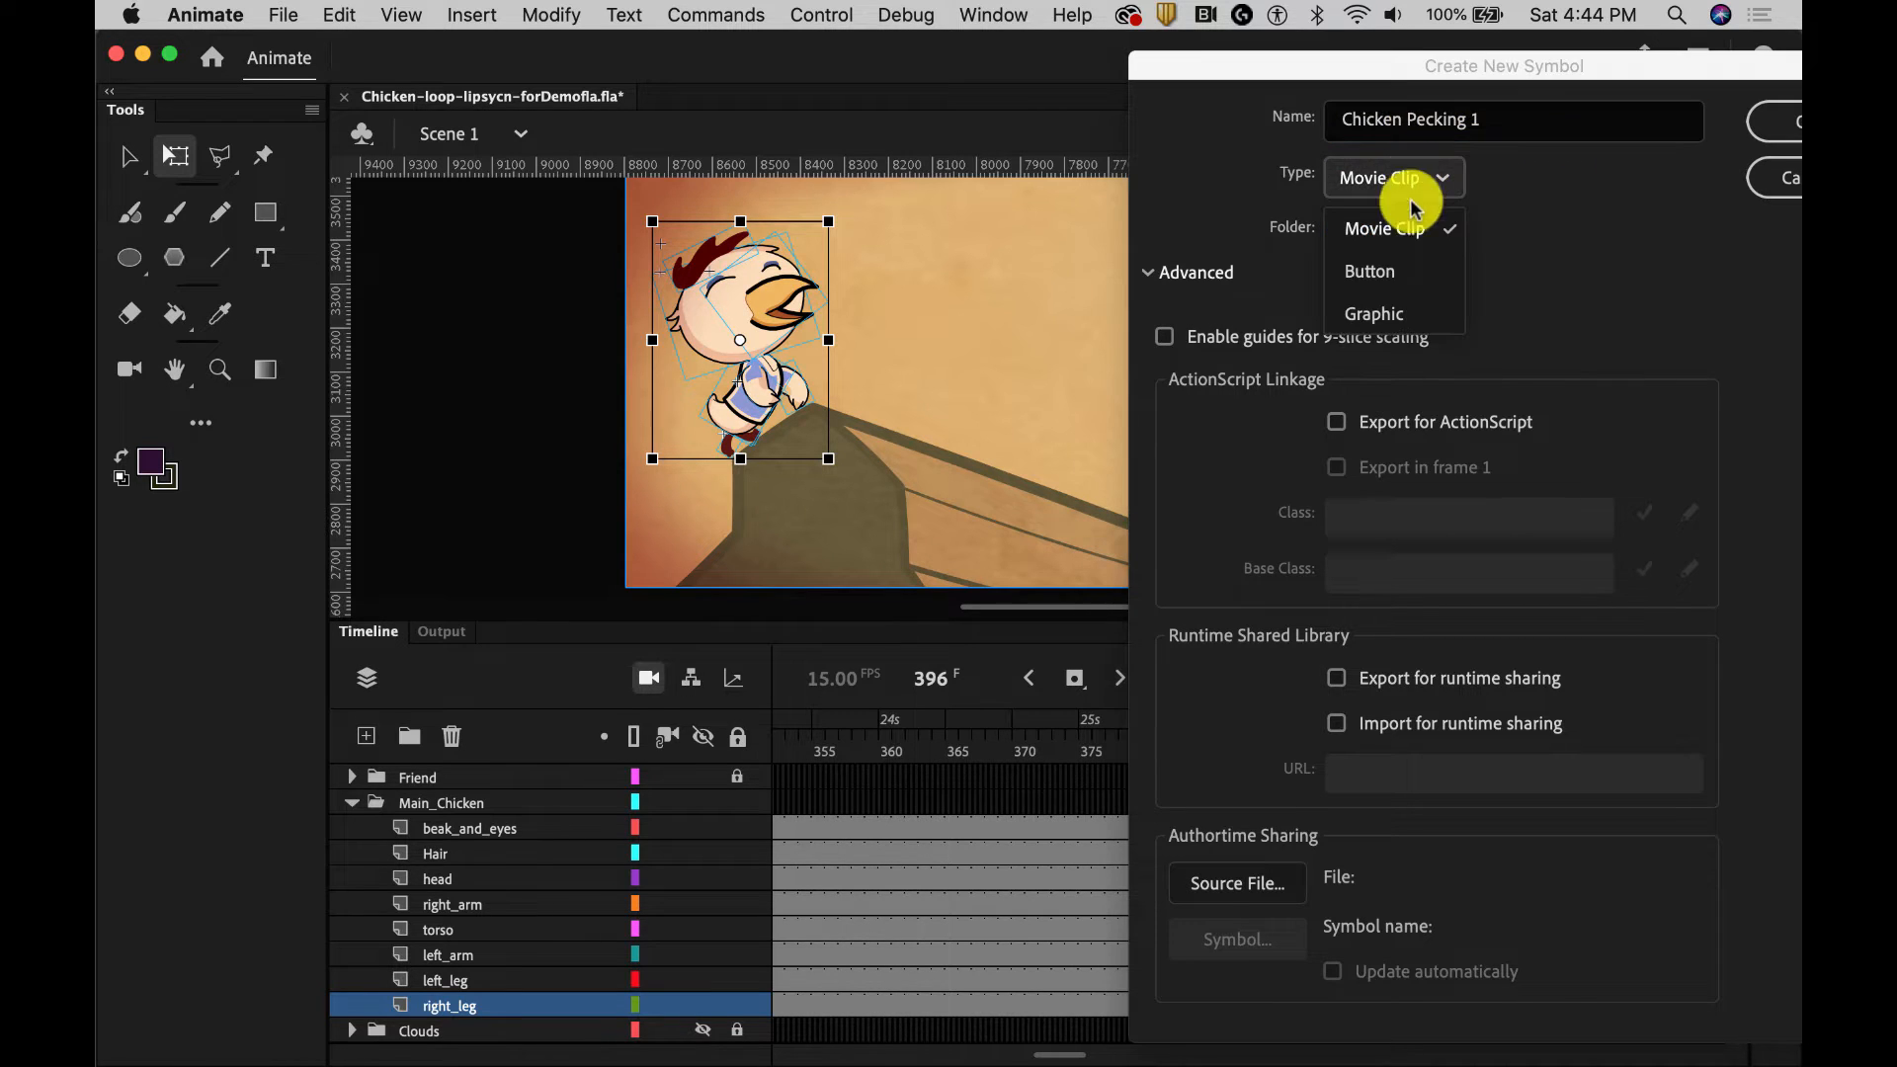
left_click(1386, 311)
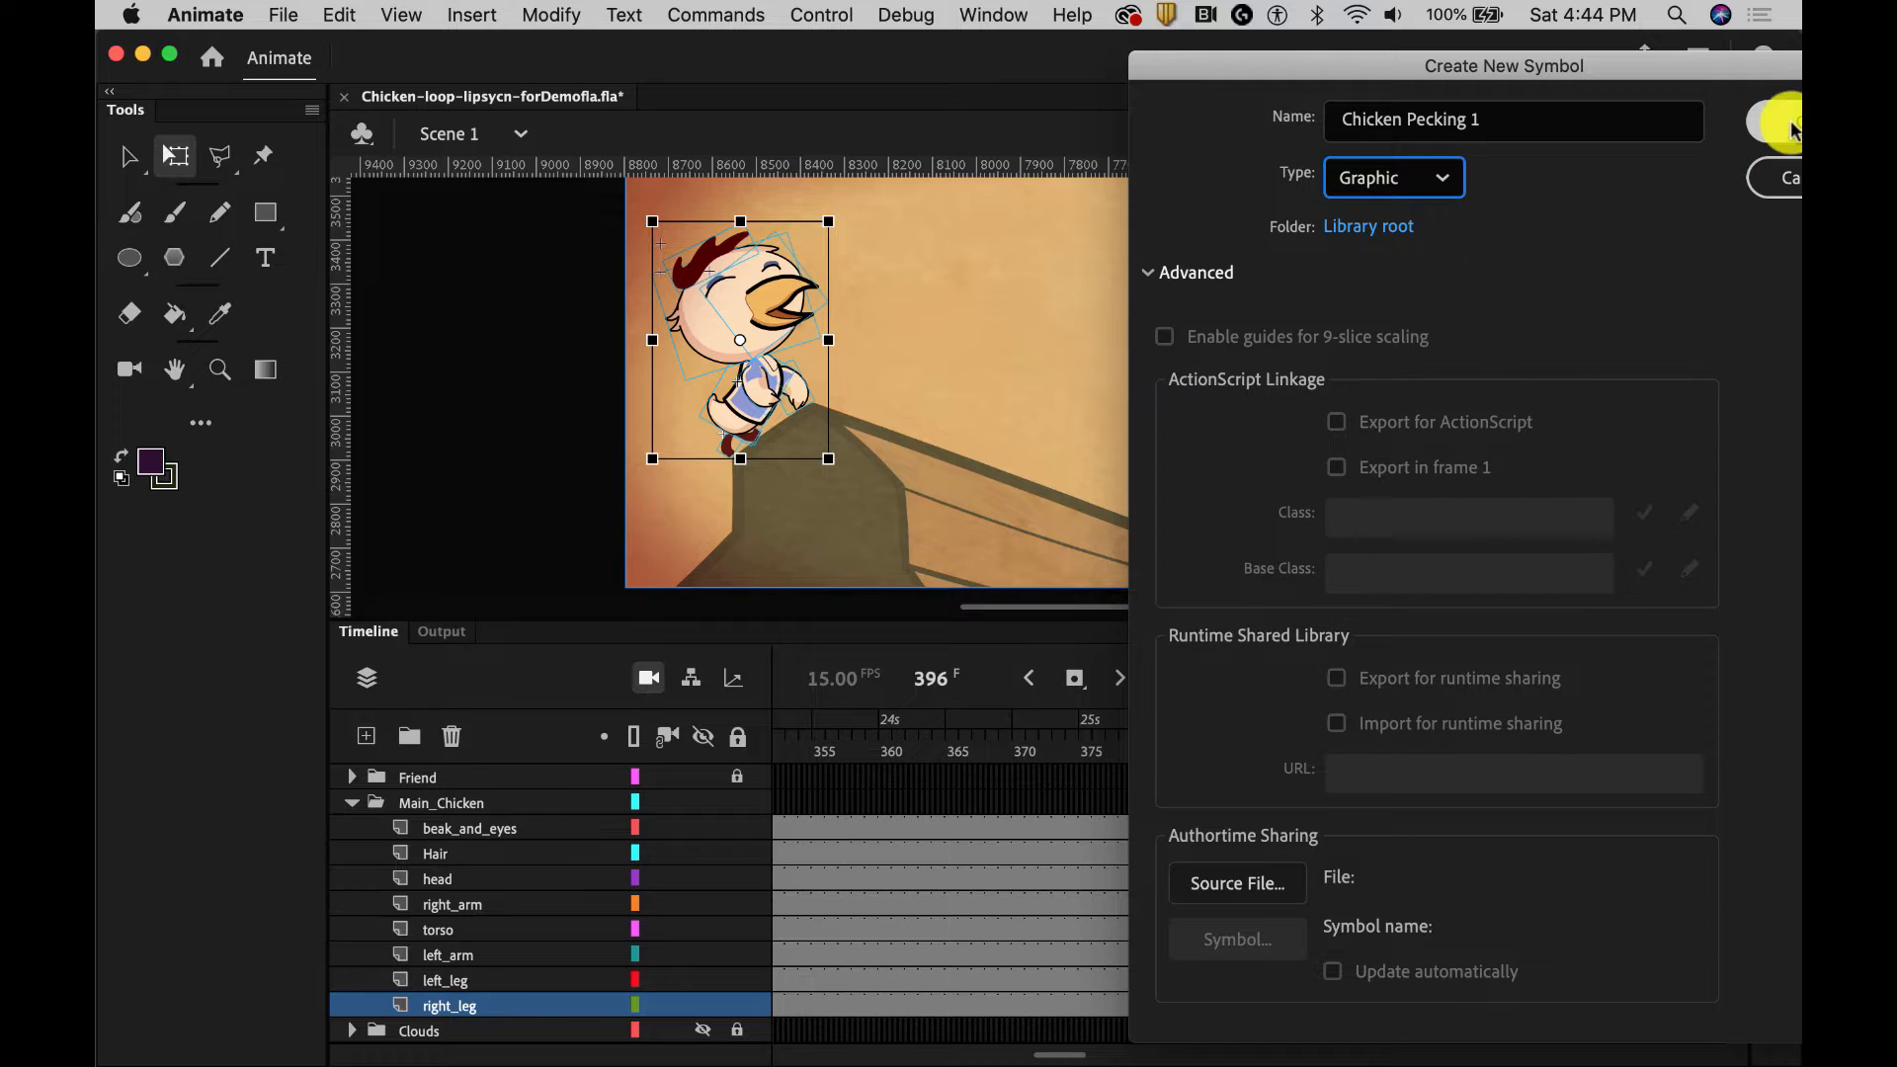
left_click_drag(1732, 59, 1595, 52)
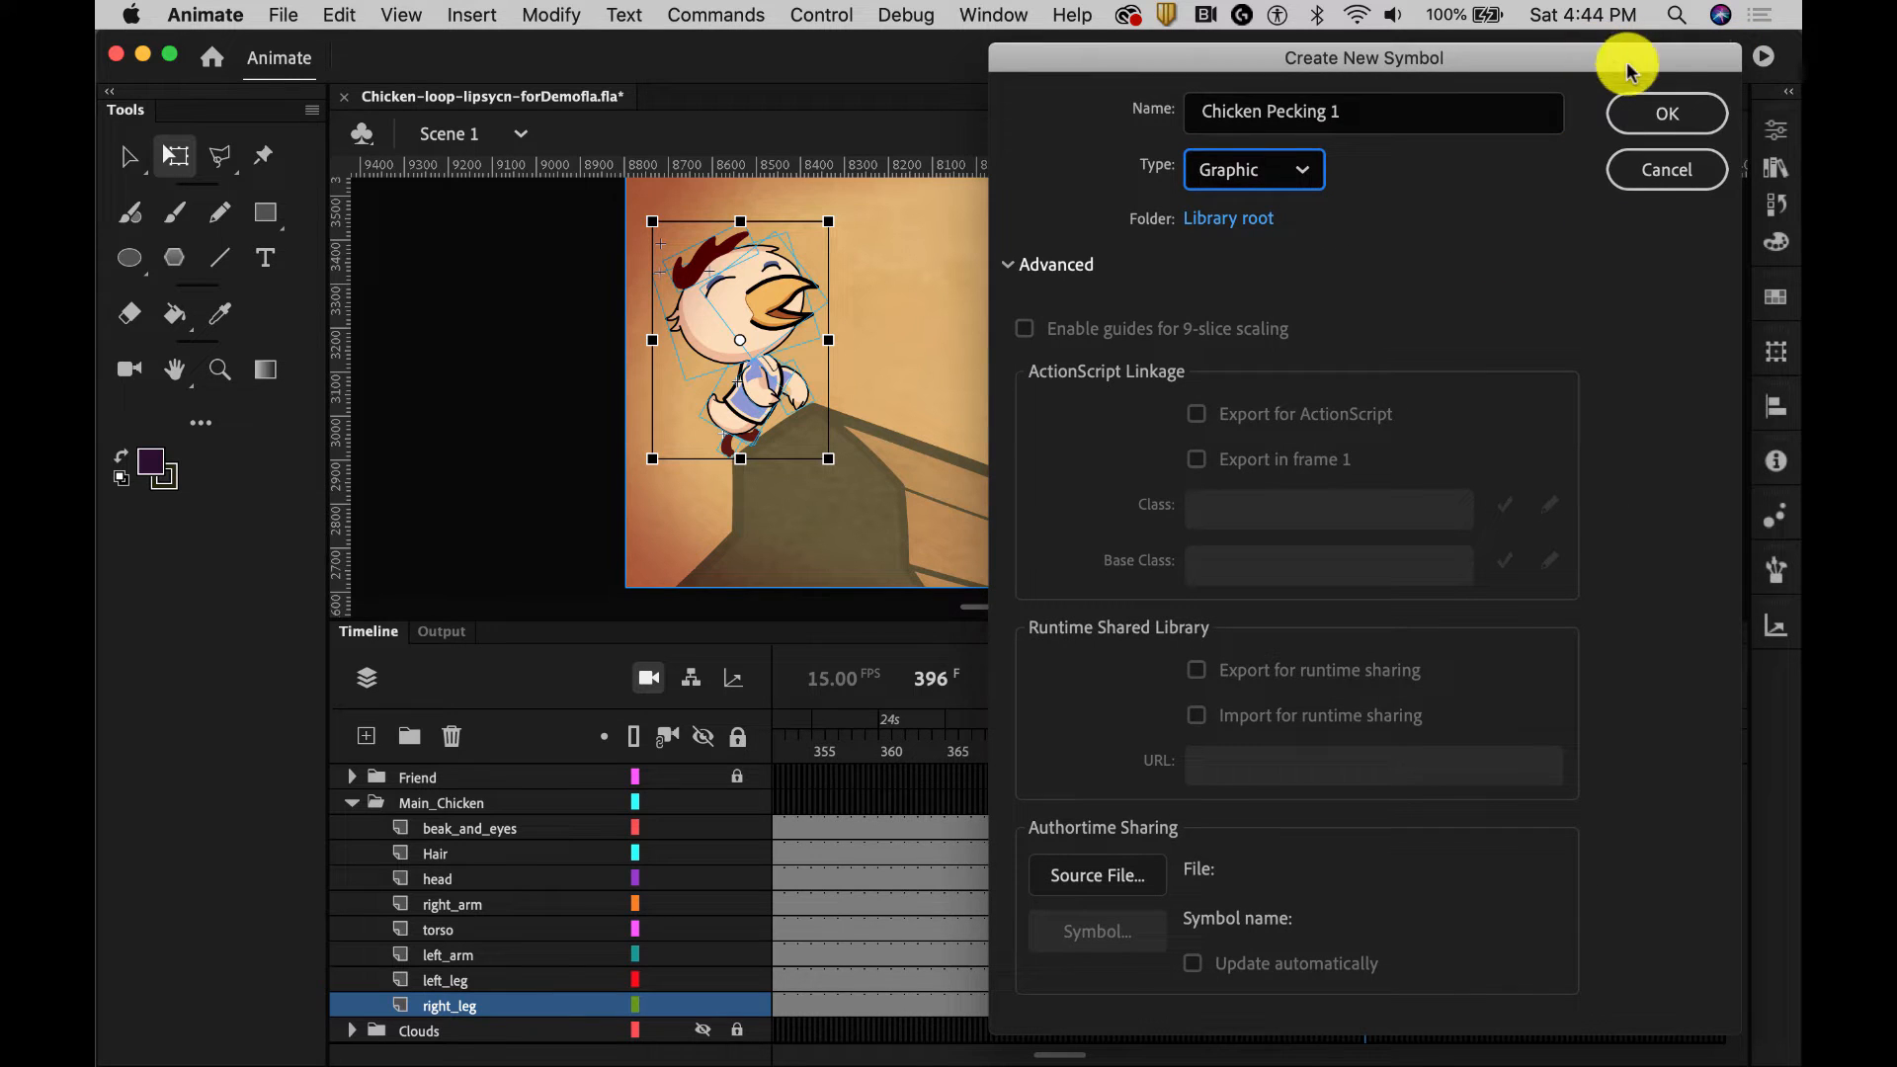
left_click(1660, 116)
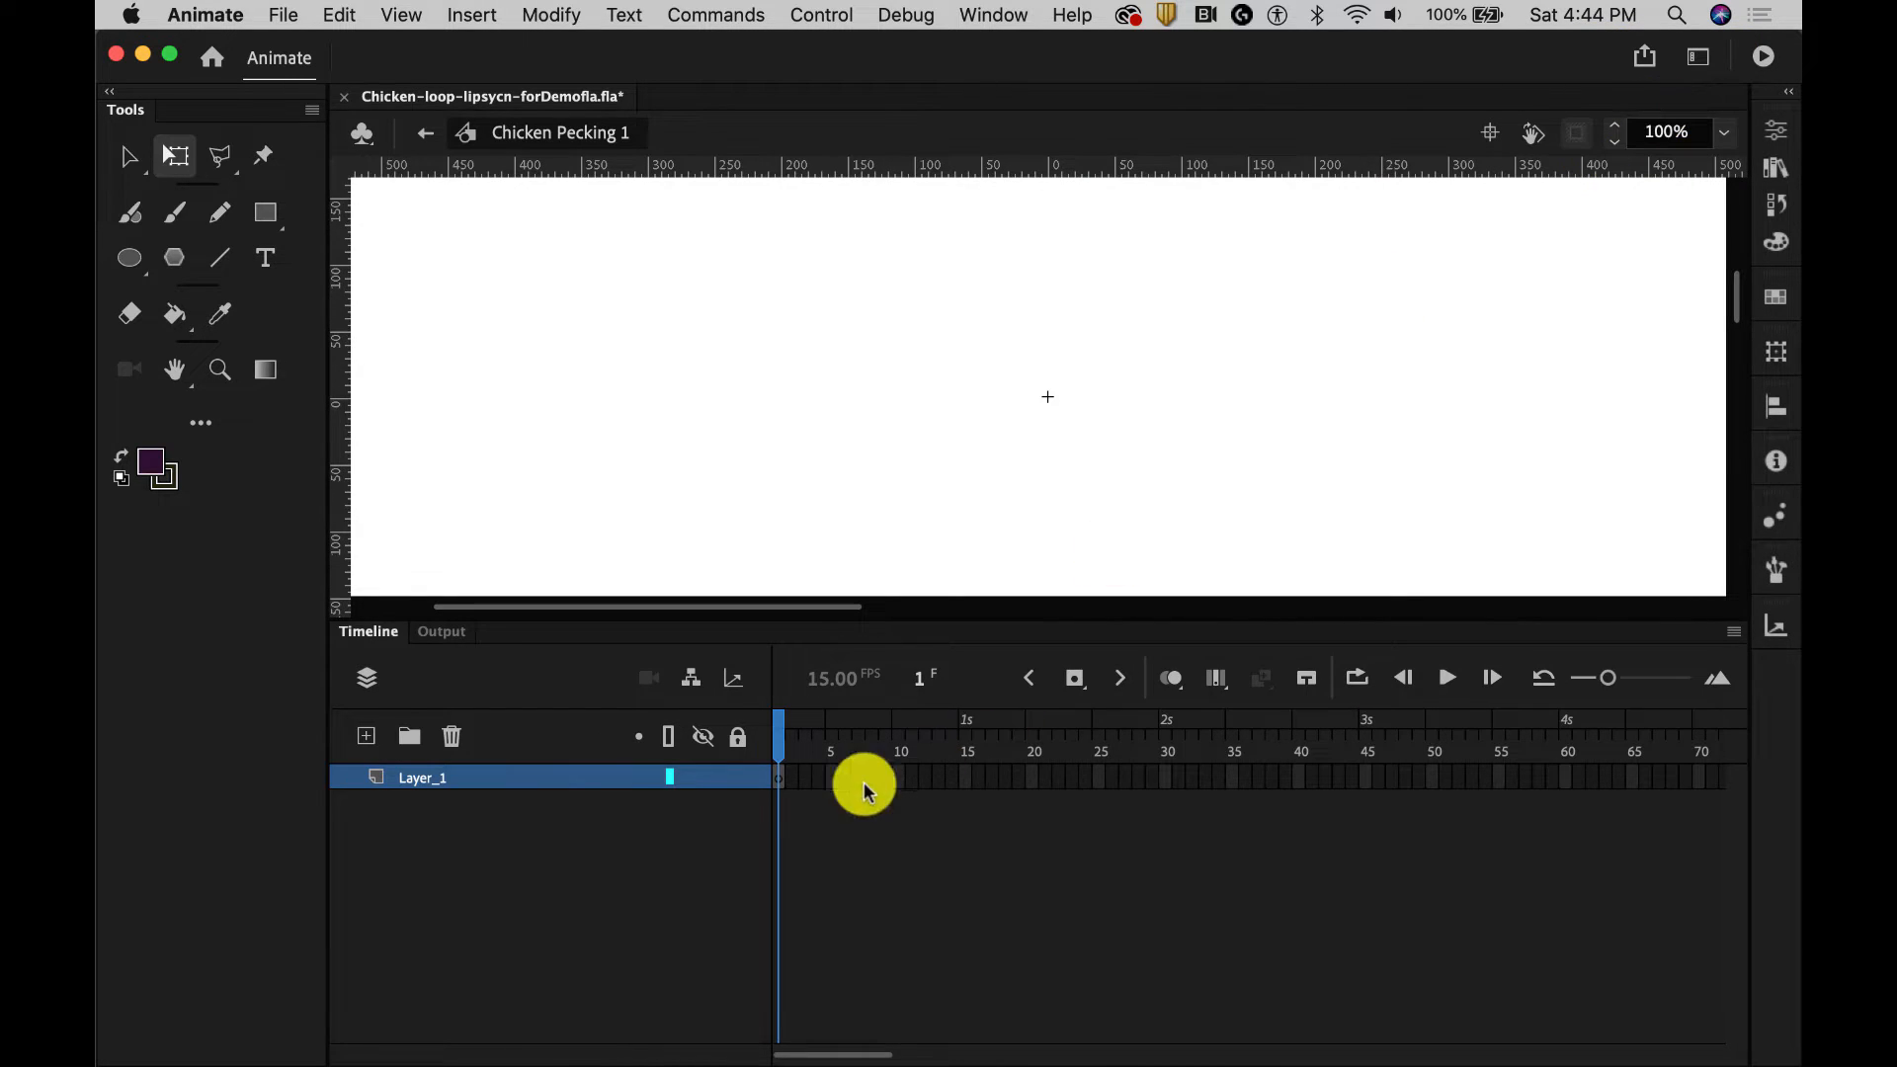
Step: Paste the copied frames into the new symbol's first frame and move the whole chicken onto the registration point
right_click(777, 785)
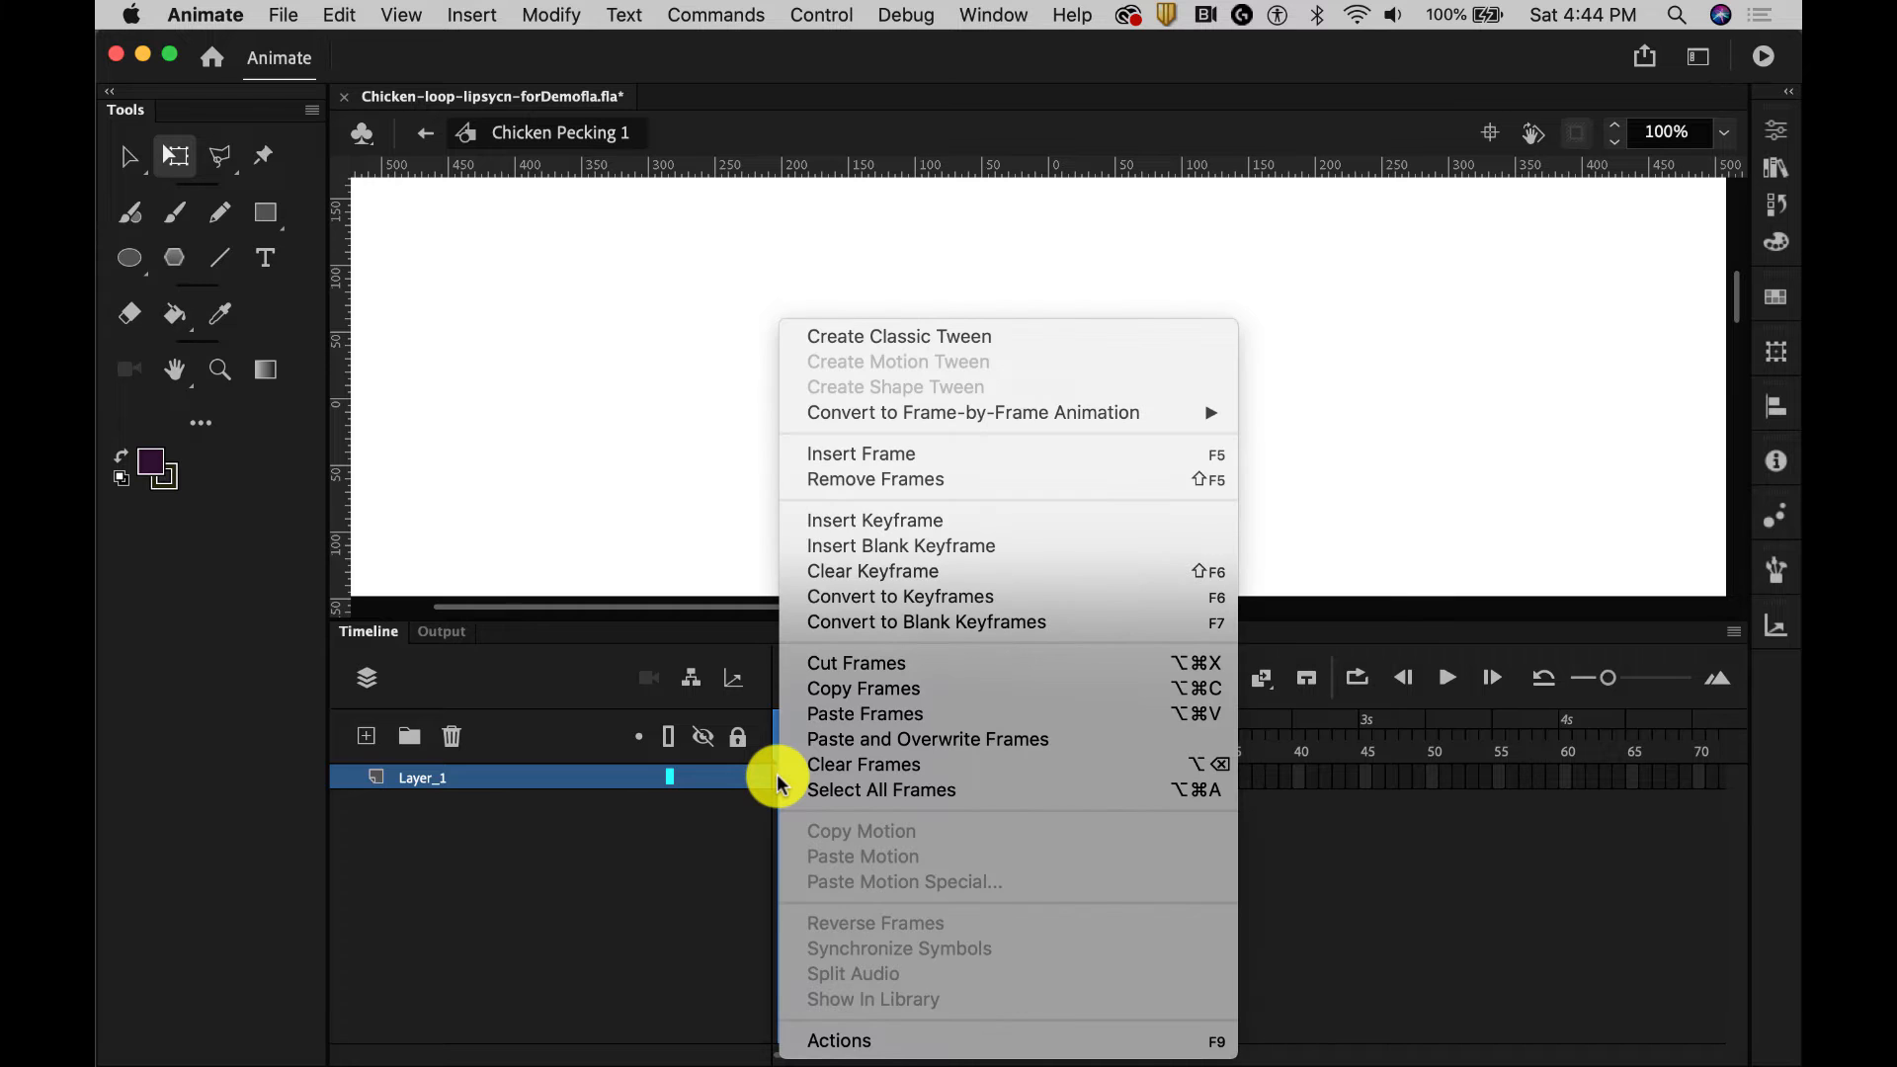
left_click(843, 713)
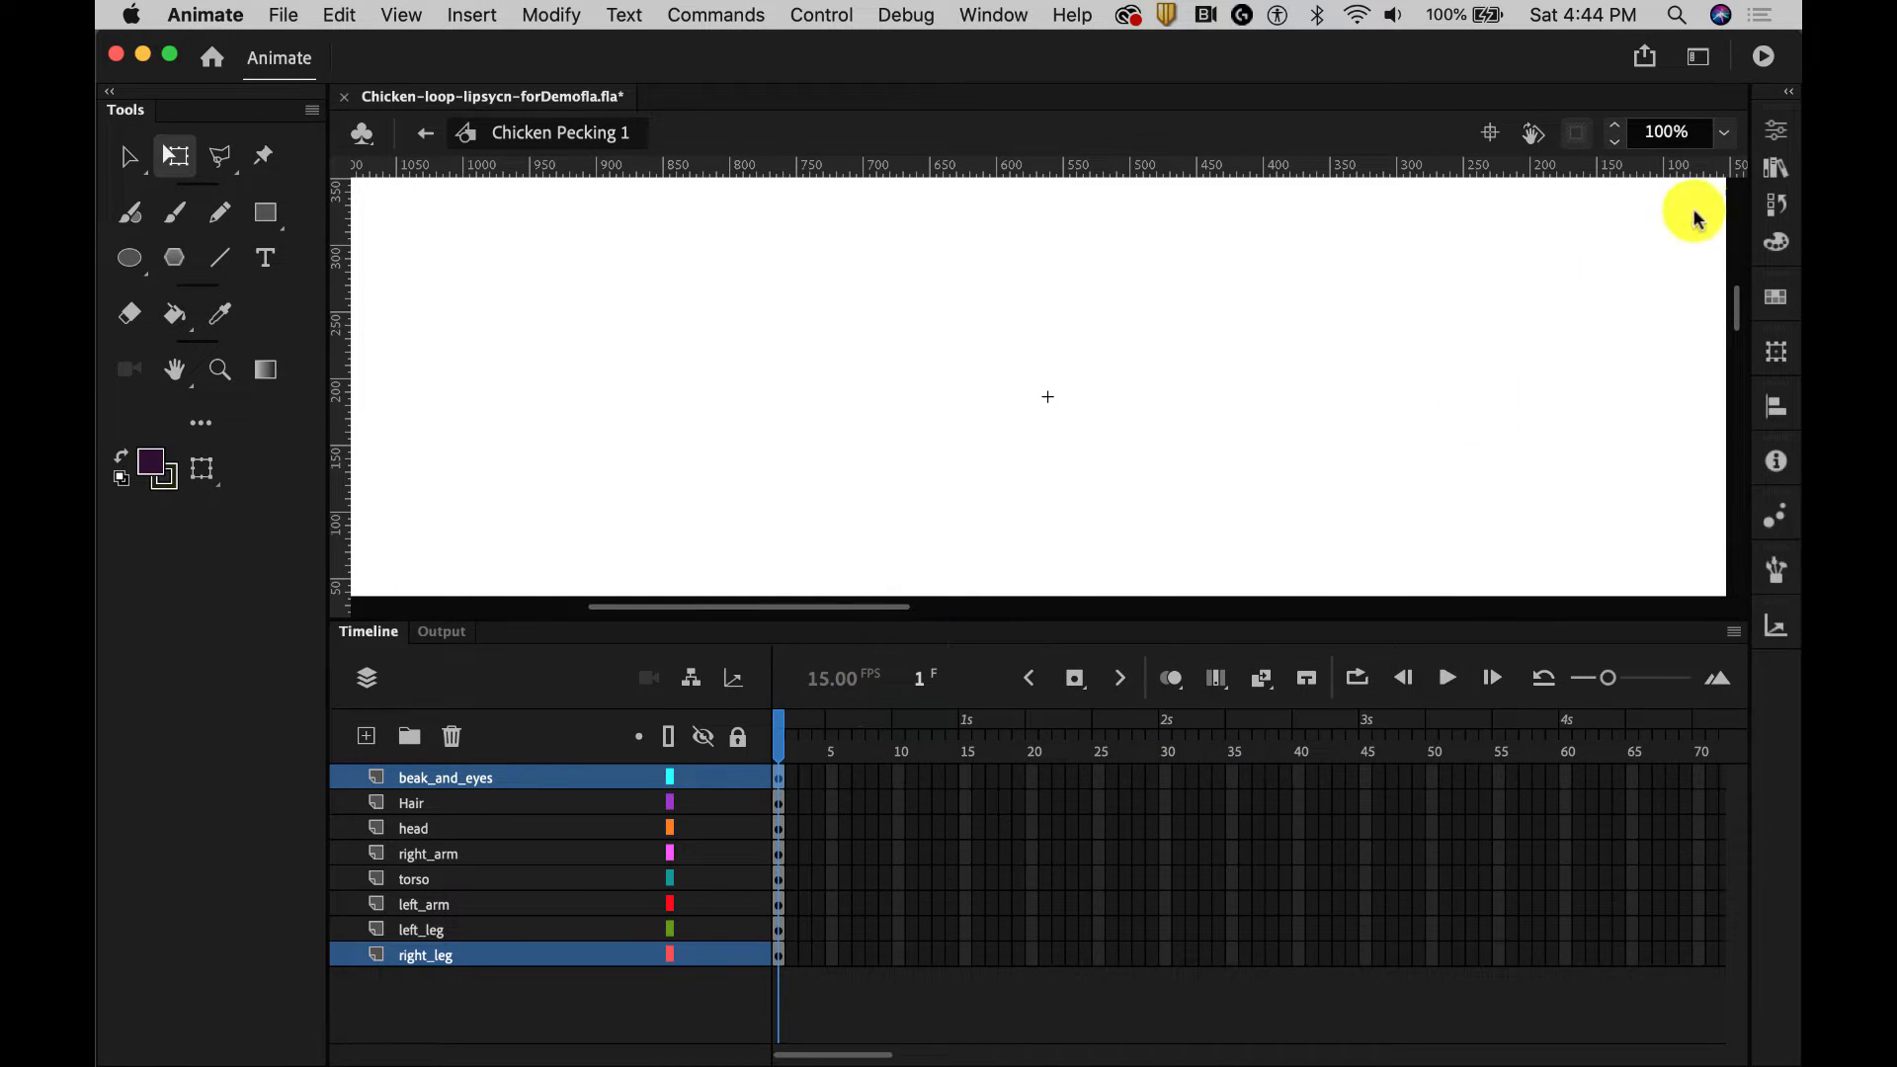
left_click(1724, 133)
left_click(1625, 249)
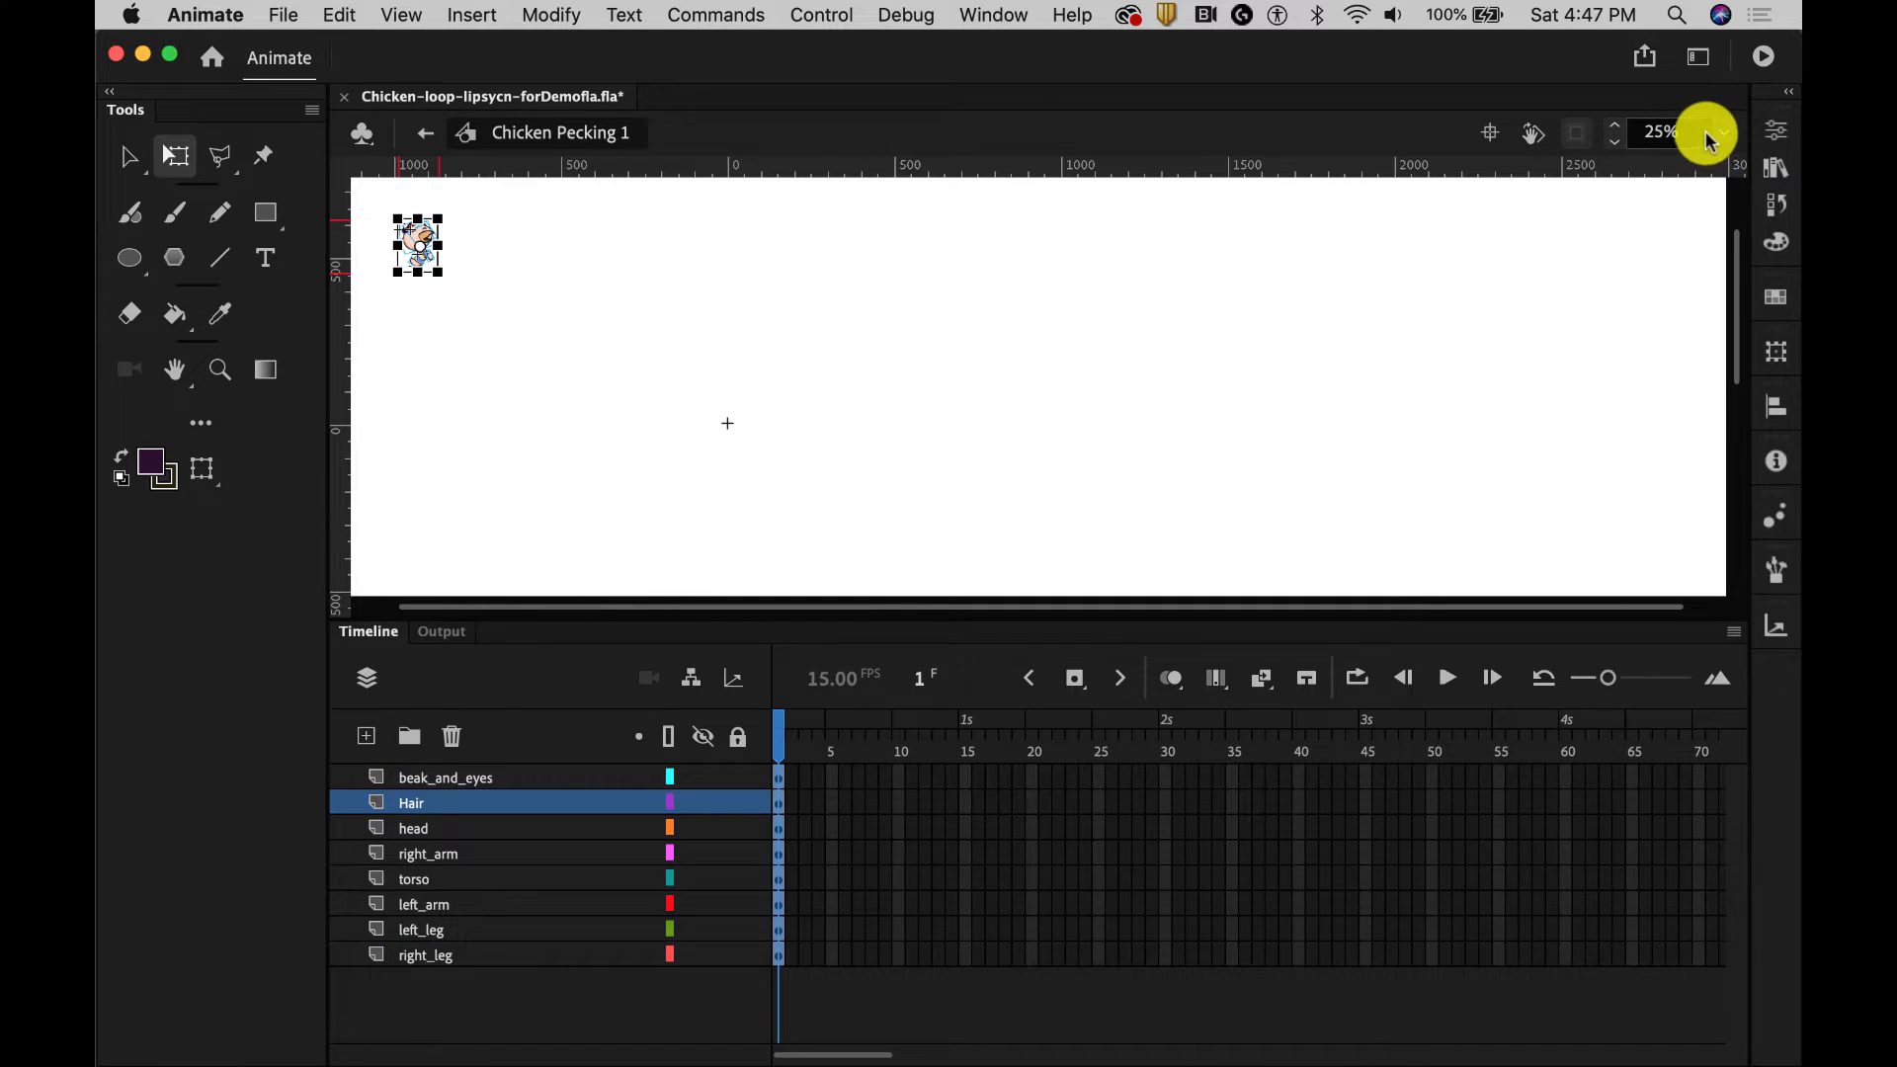
left_click(1637, 138)
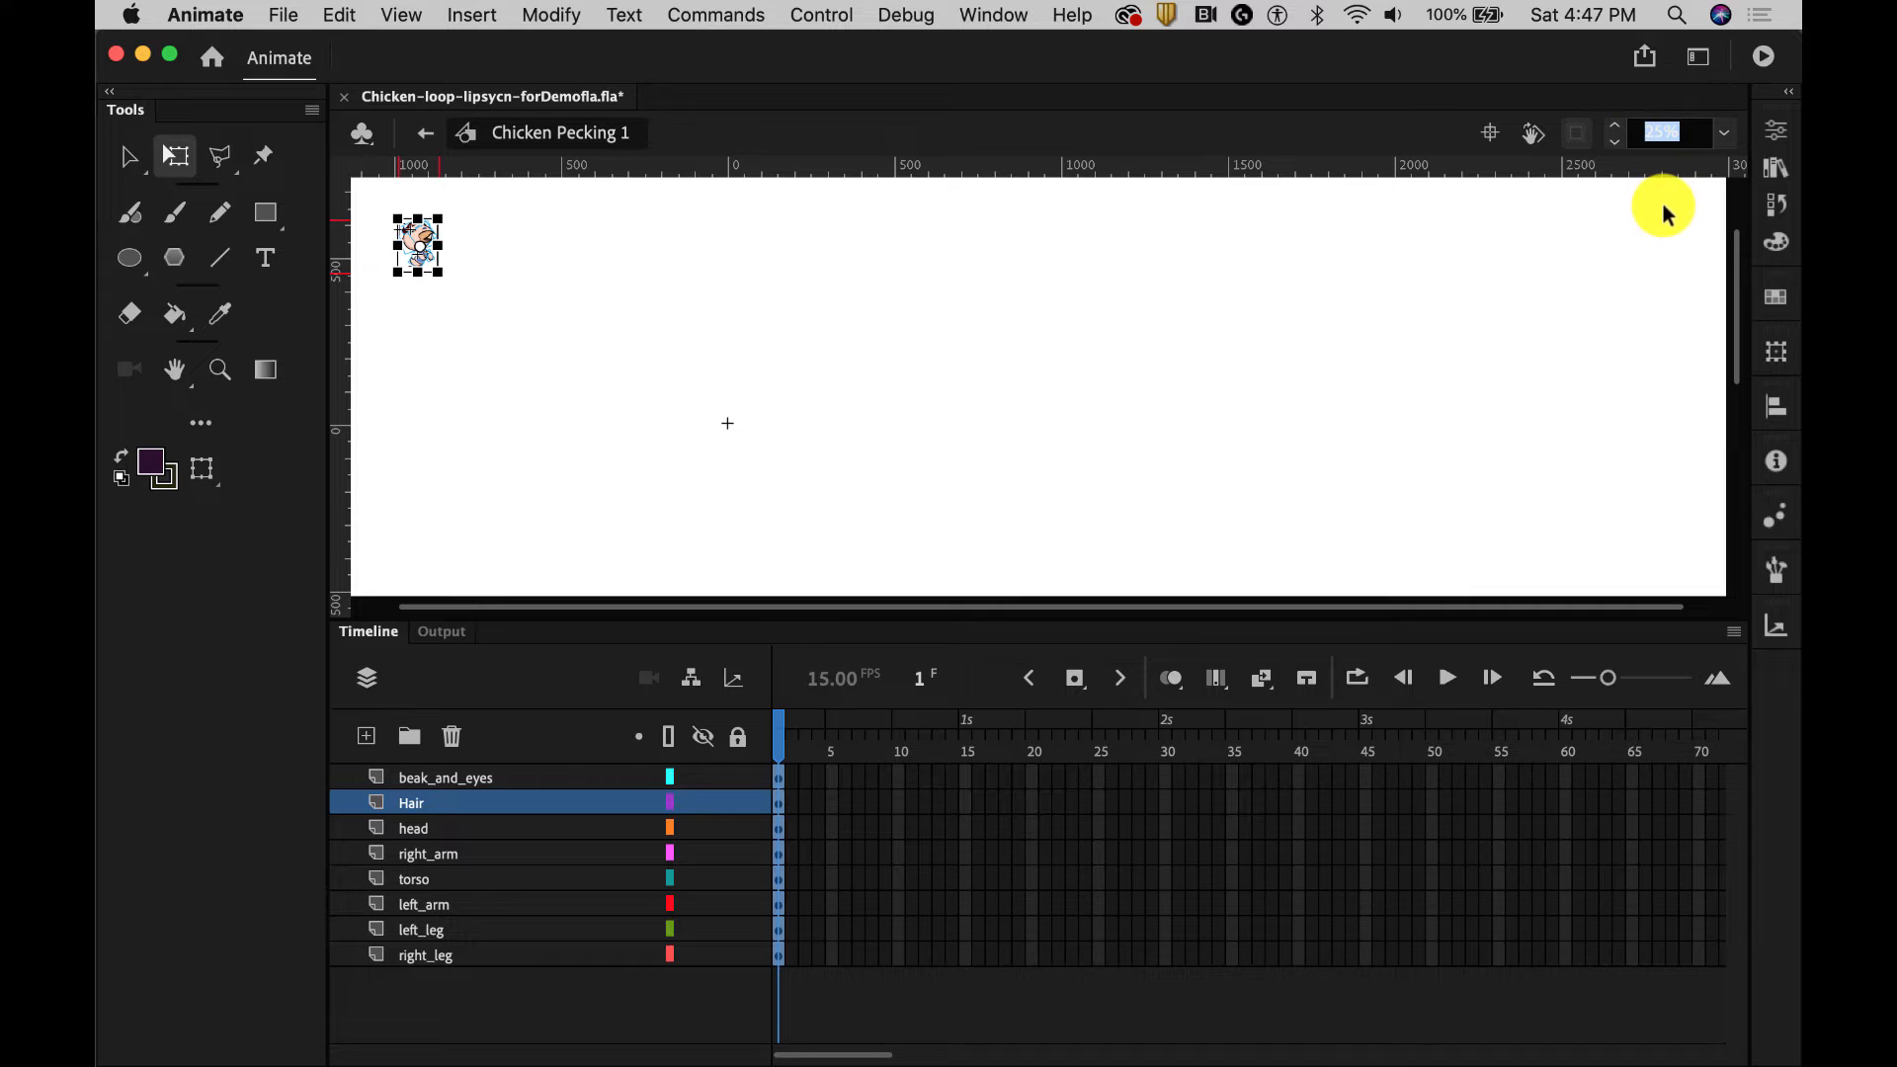
left_click(1366, 130)
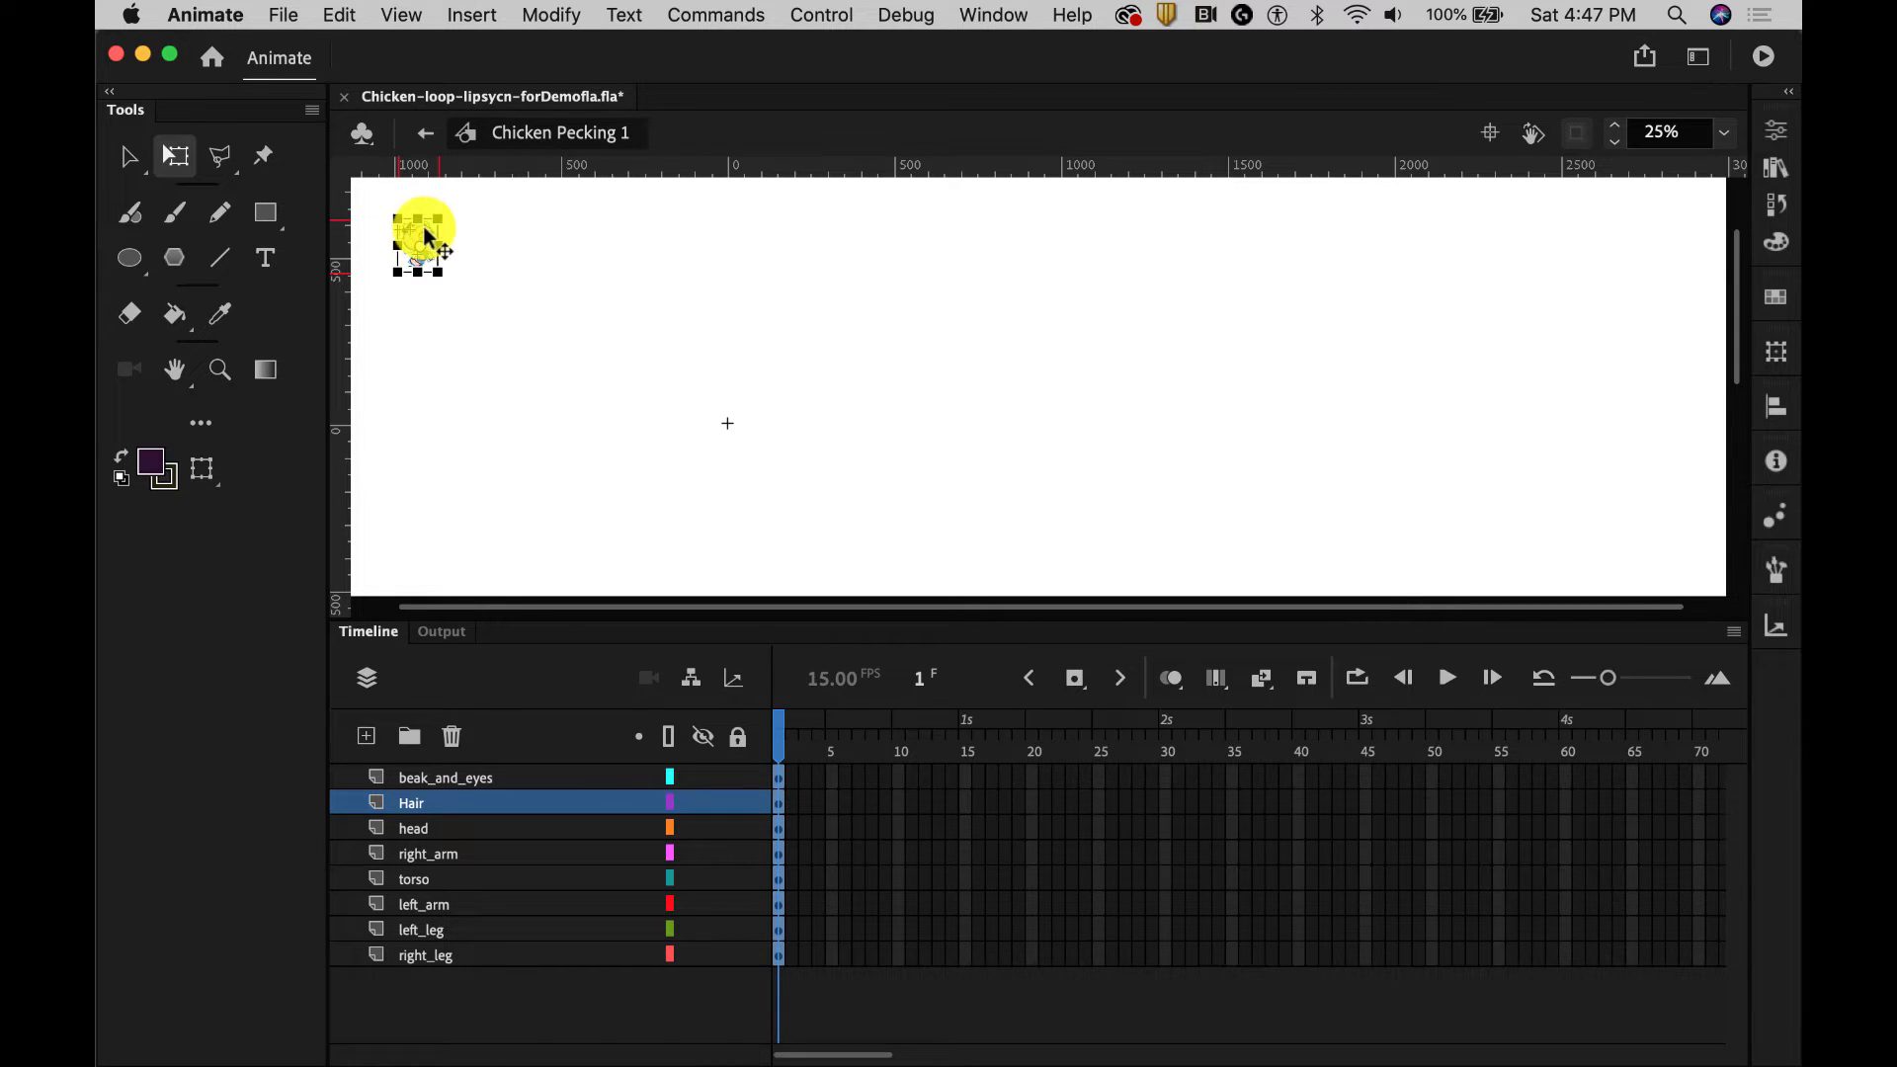
left_click_drag(427, 237, 735, 419)
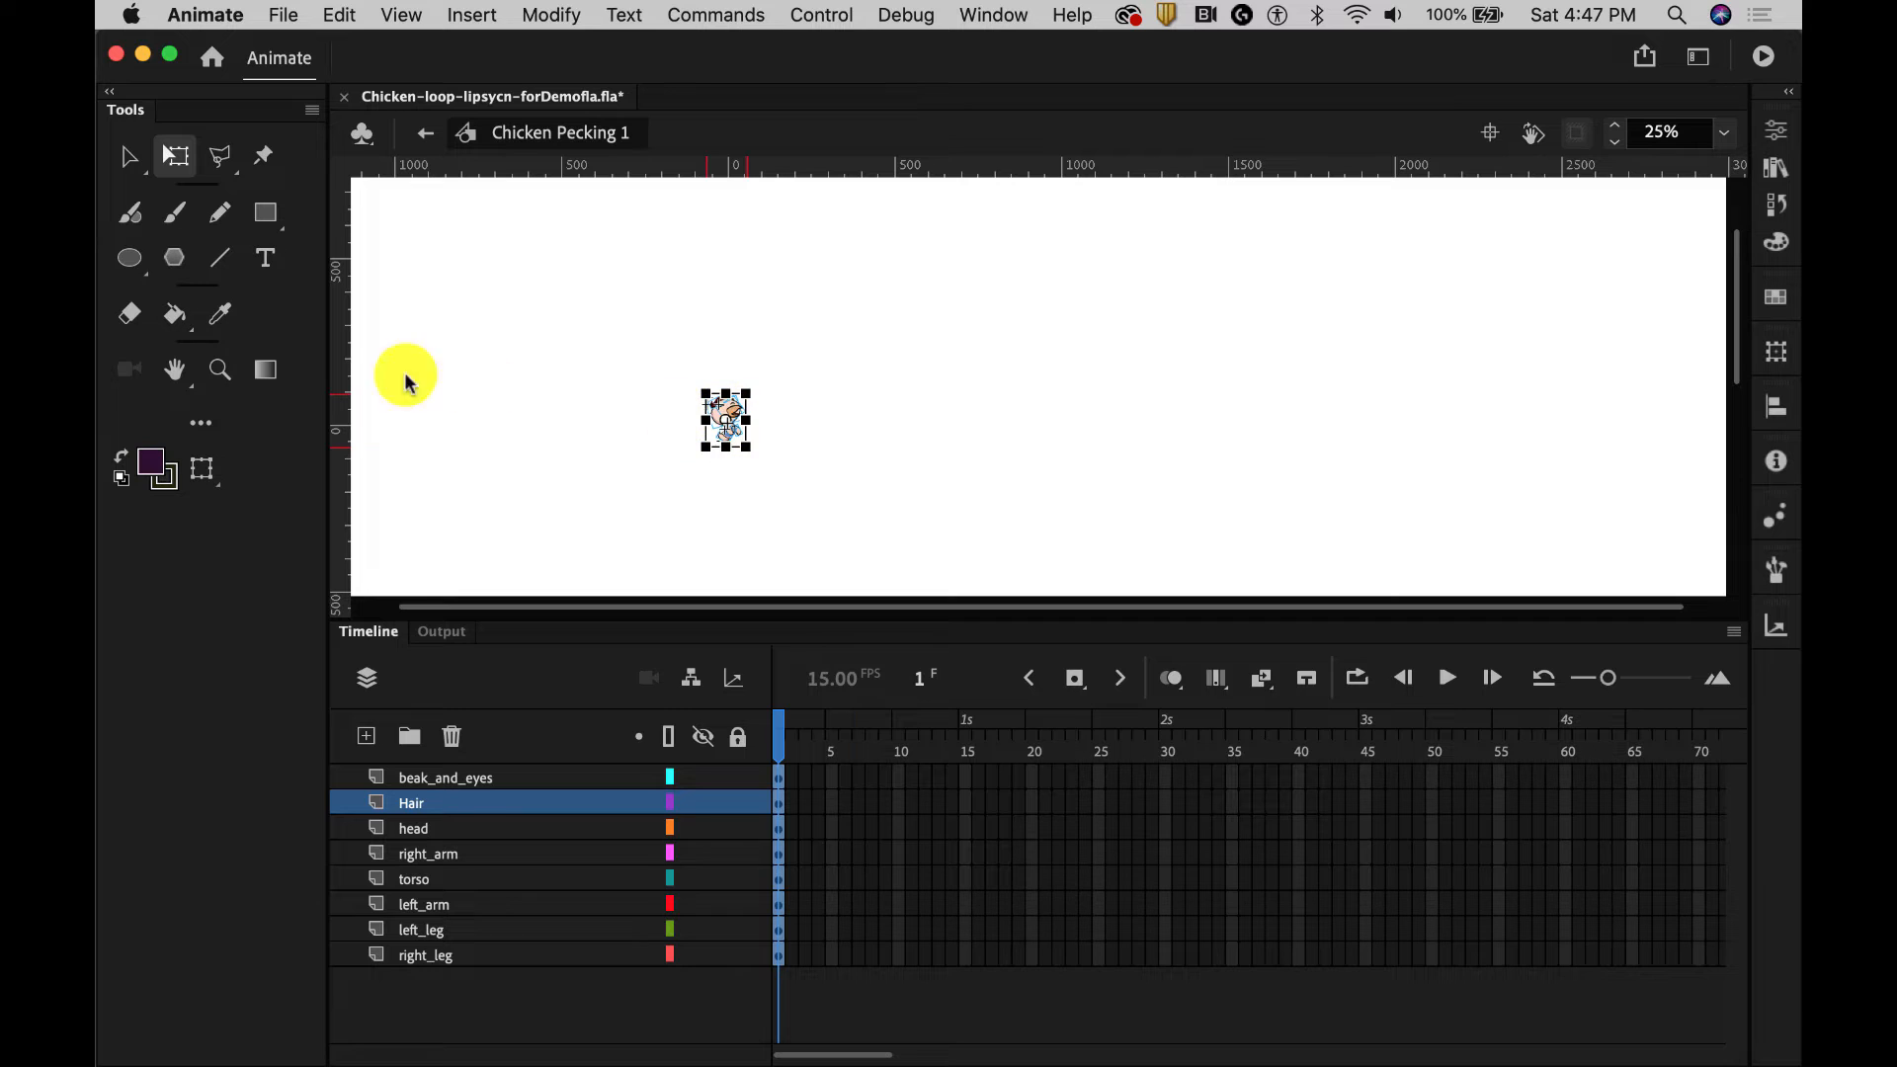
Step: Rotate the chicken's head, hair and beak together clockwise about a pivot at the neck so the face tilts downward
left_click(219, 368)
left_click(719, 432)
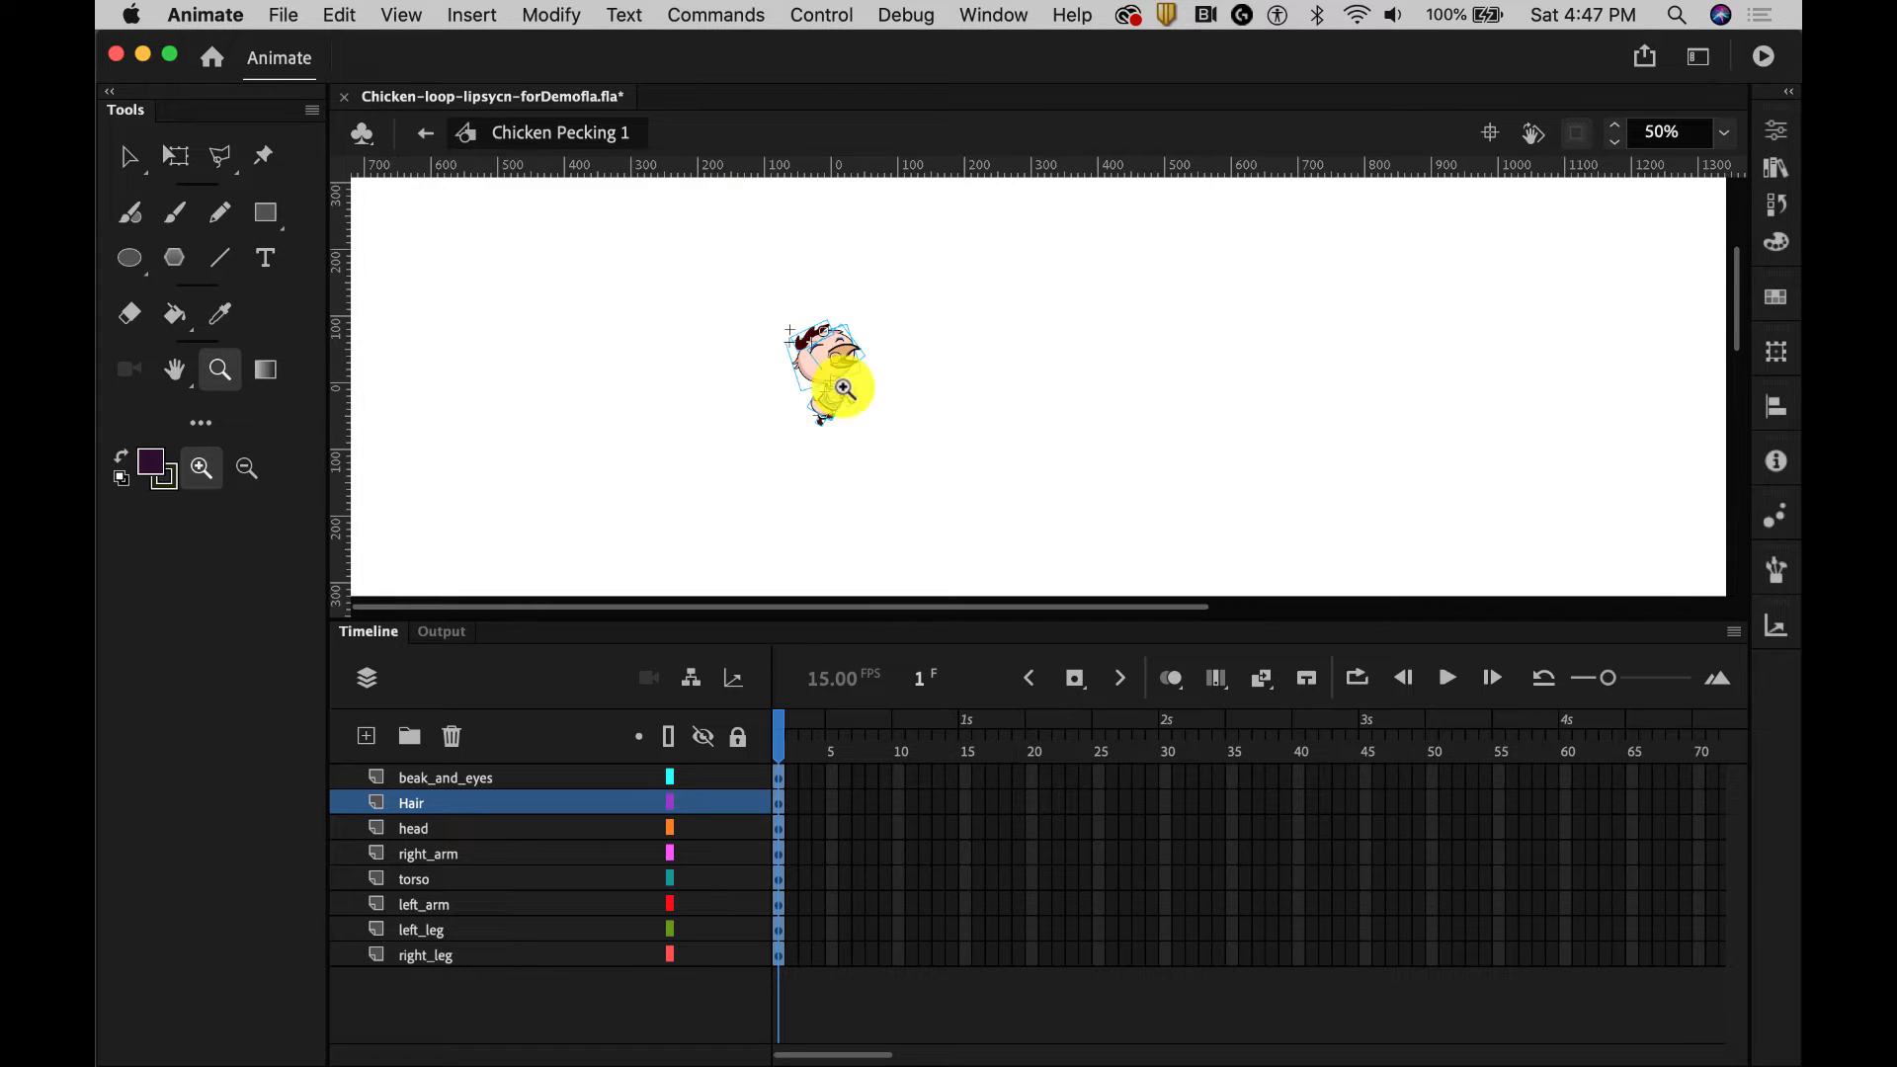
left_click(847, 384)
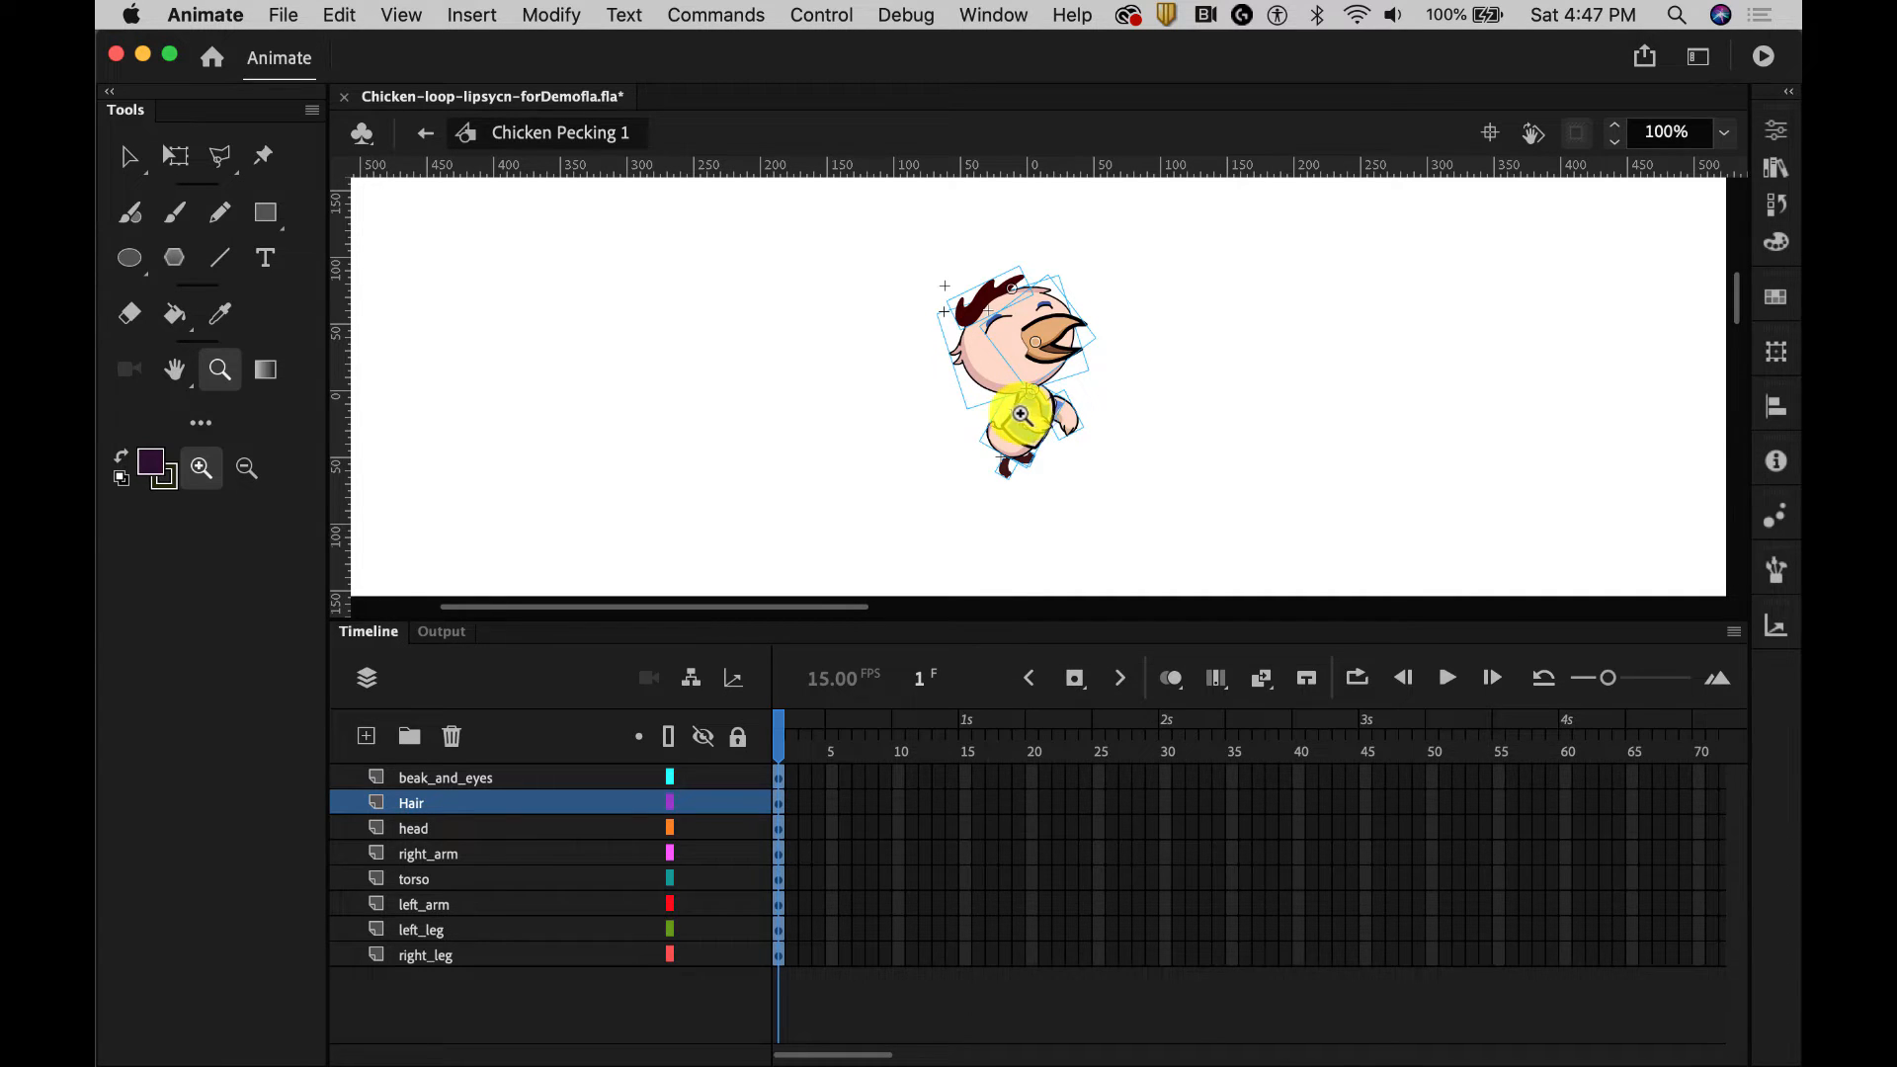
left_click(127, 156)
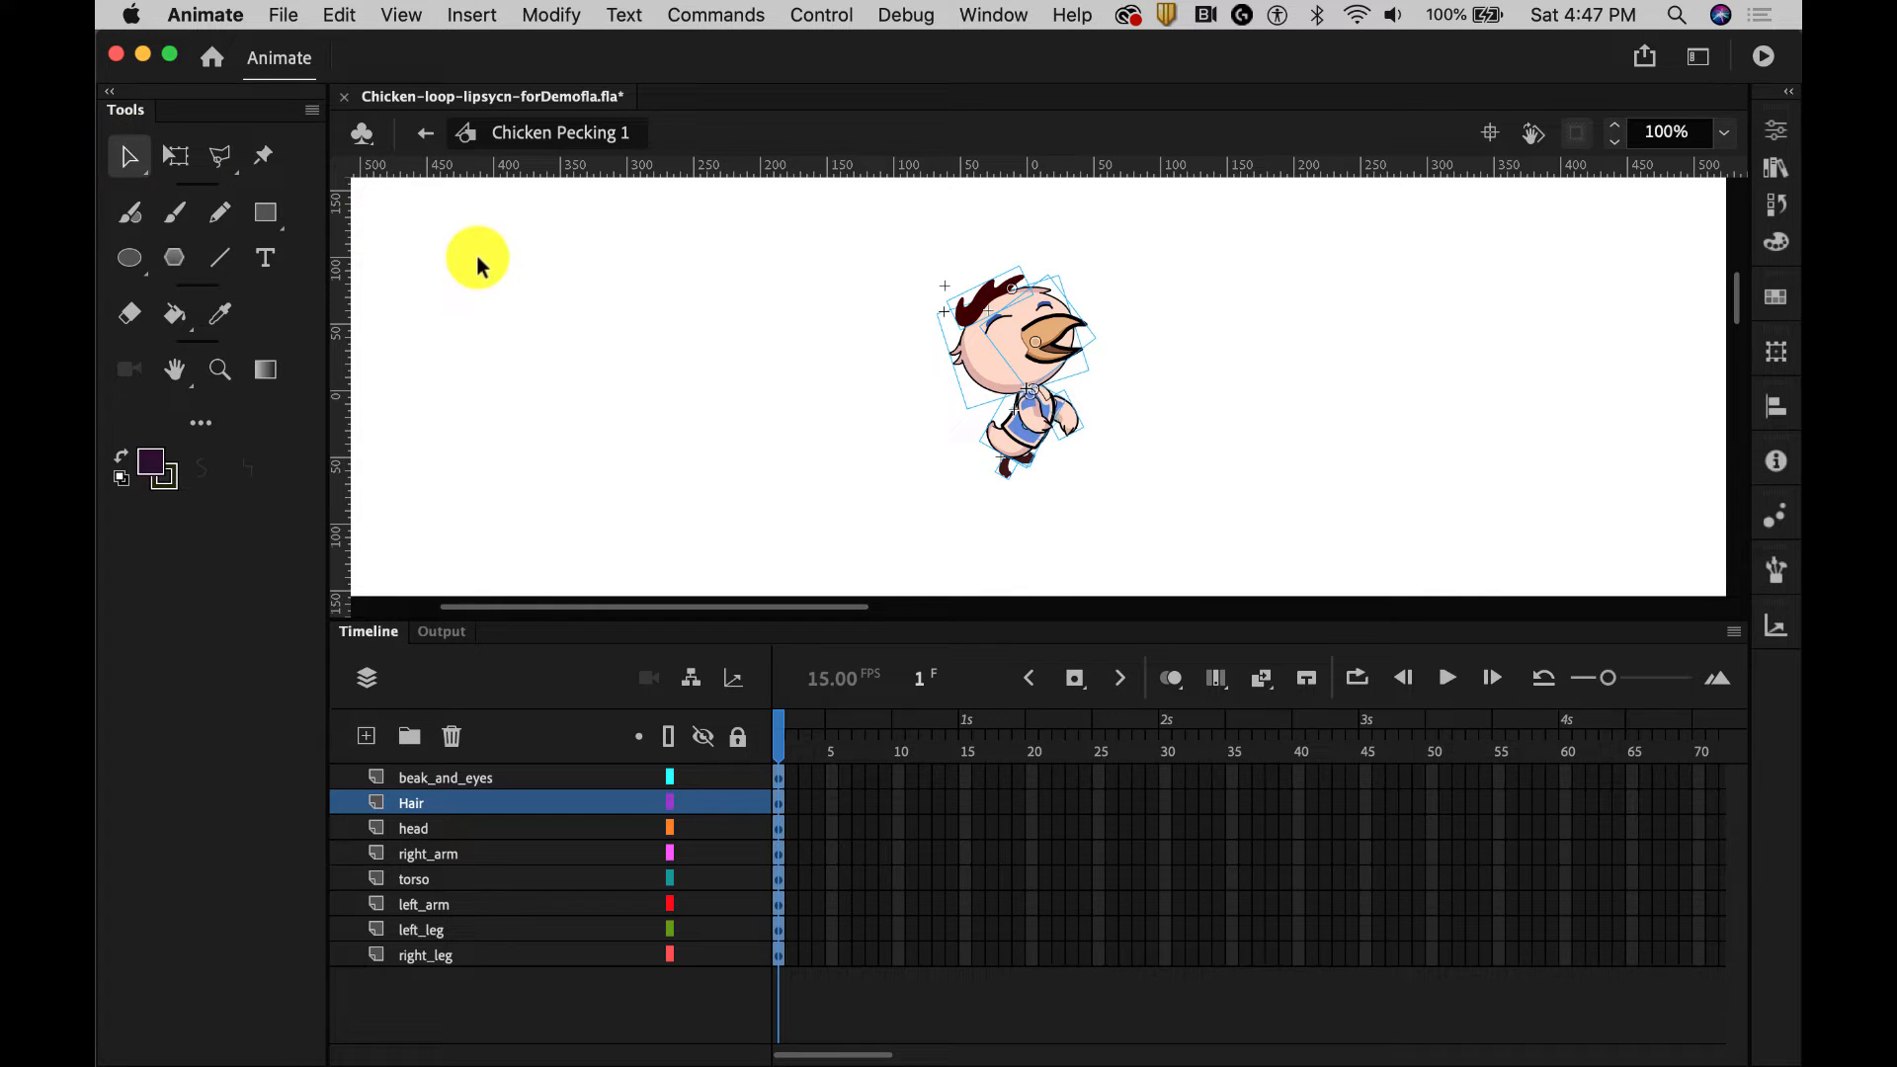
left_click(477, 260)
left_click(1027, 329)
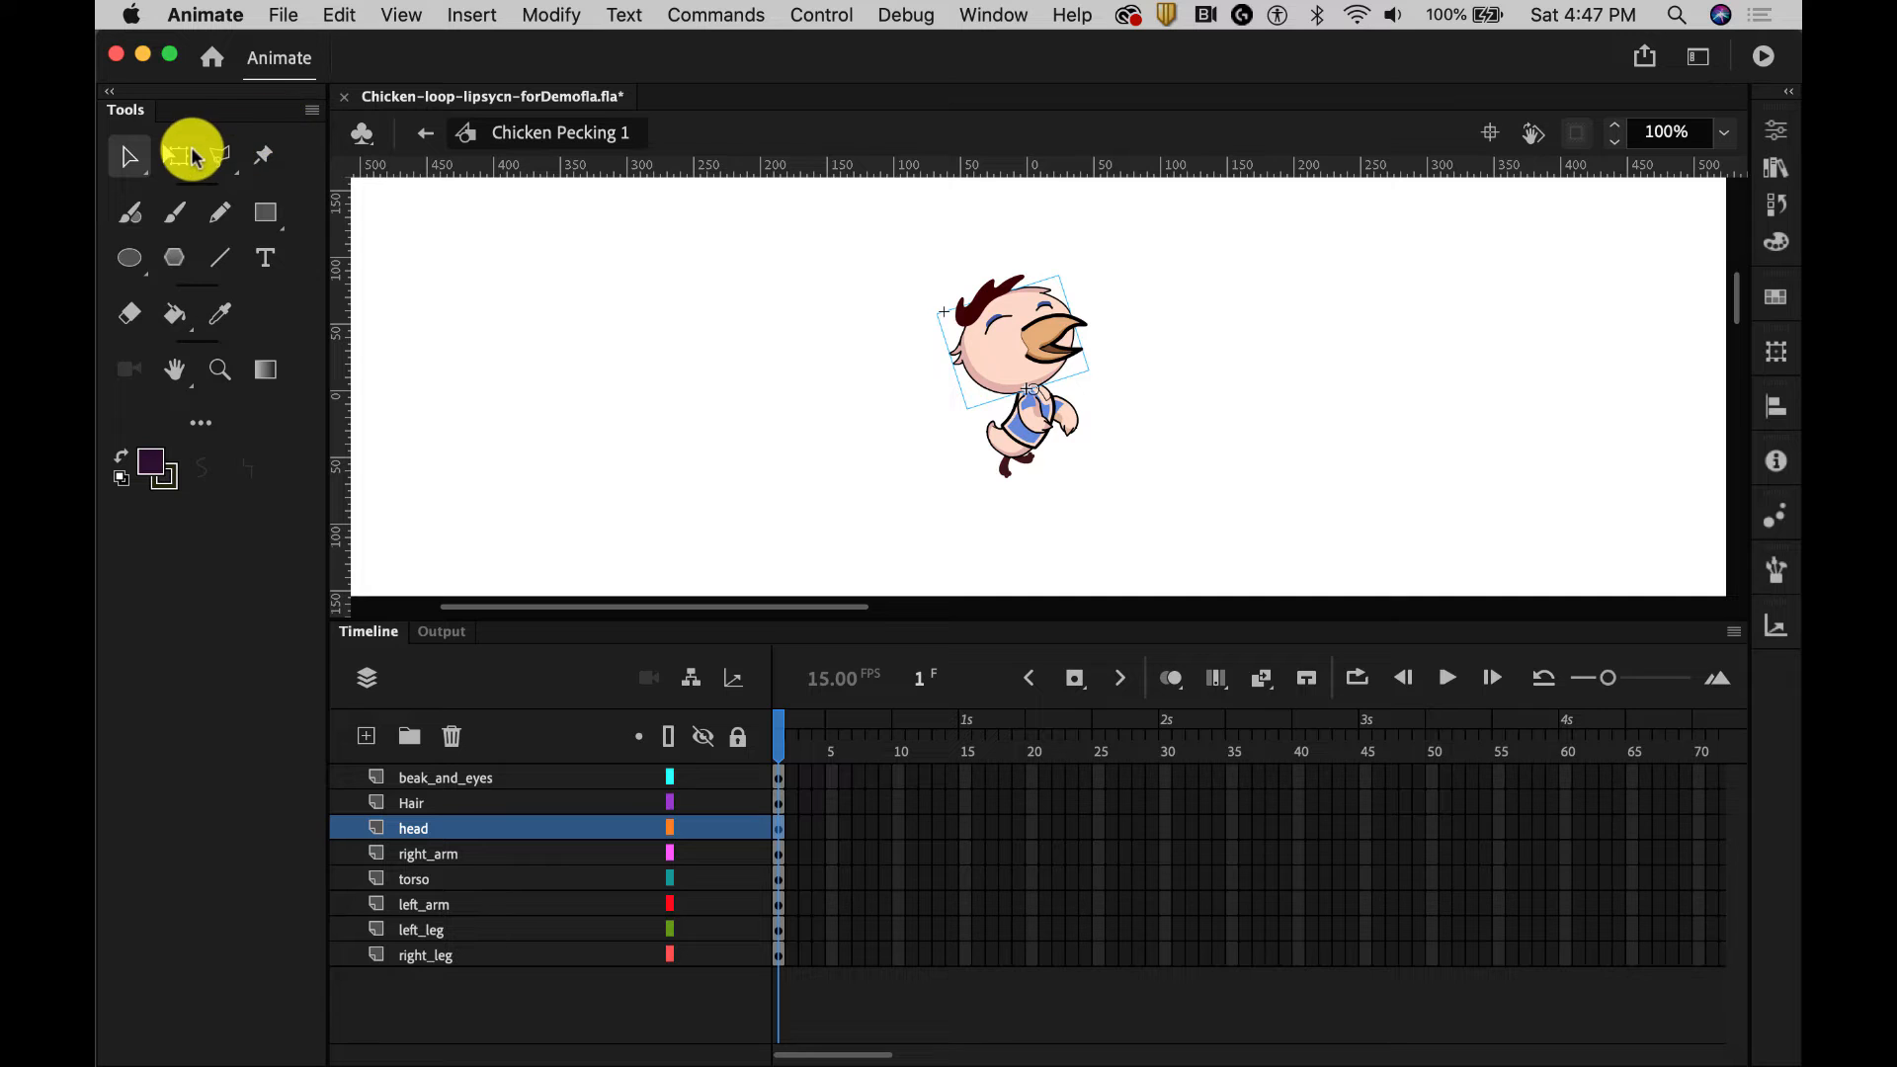
left_click(194, 156)
left_click_drag(880, 234, 1034, 385)
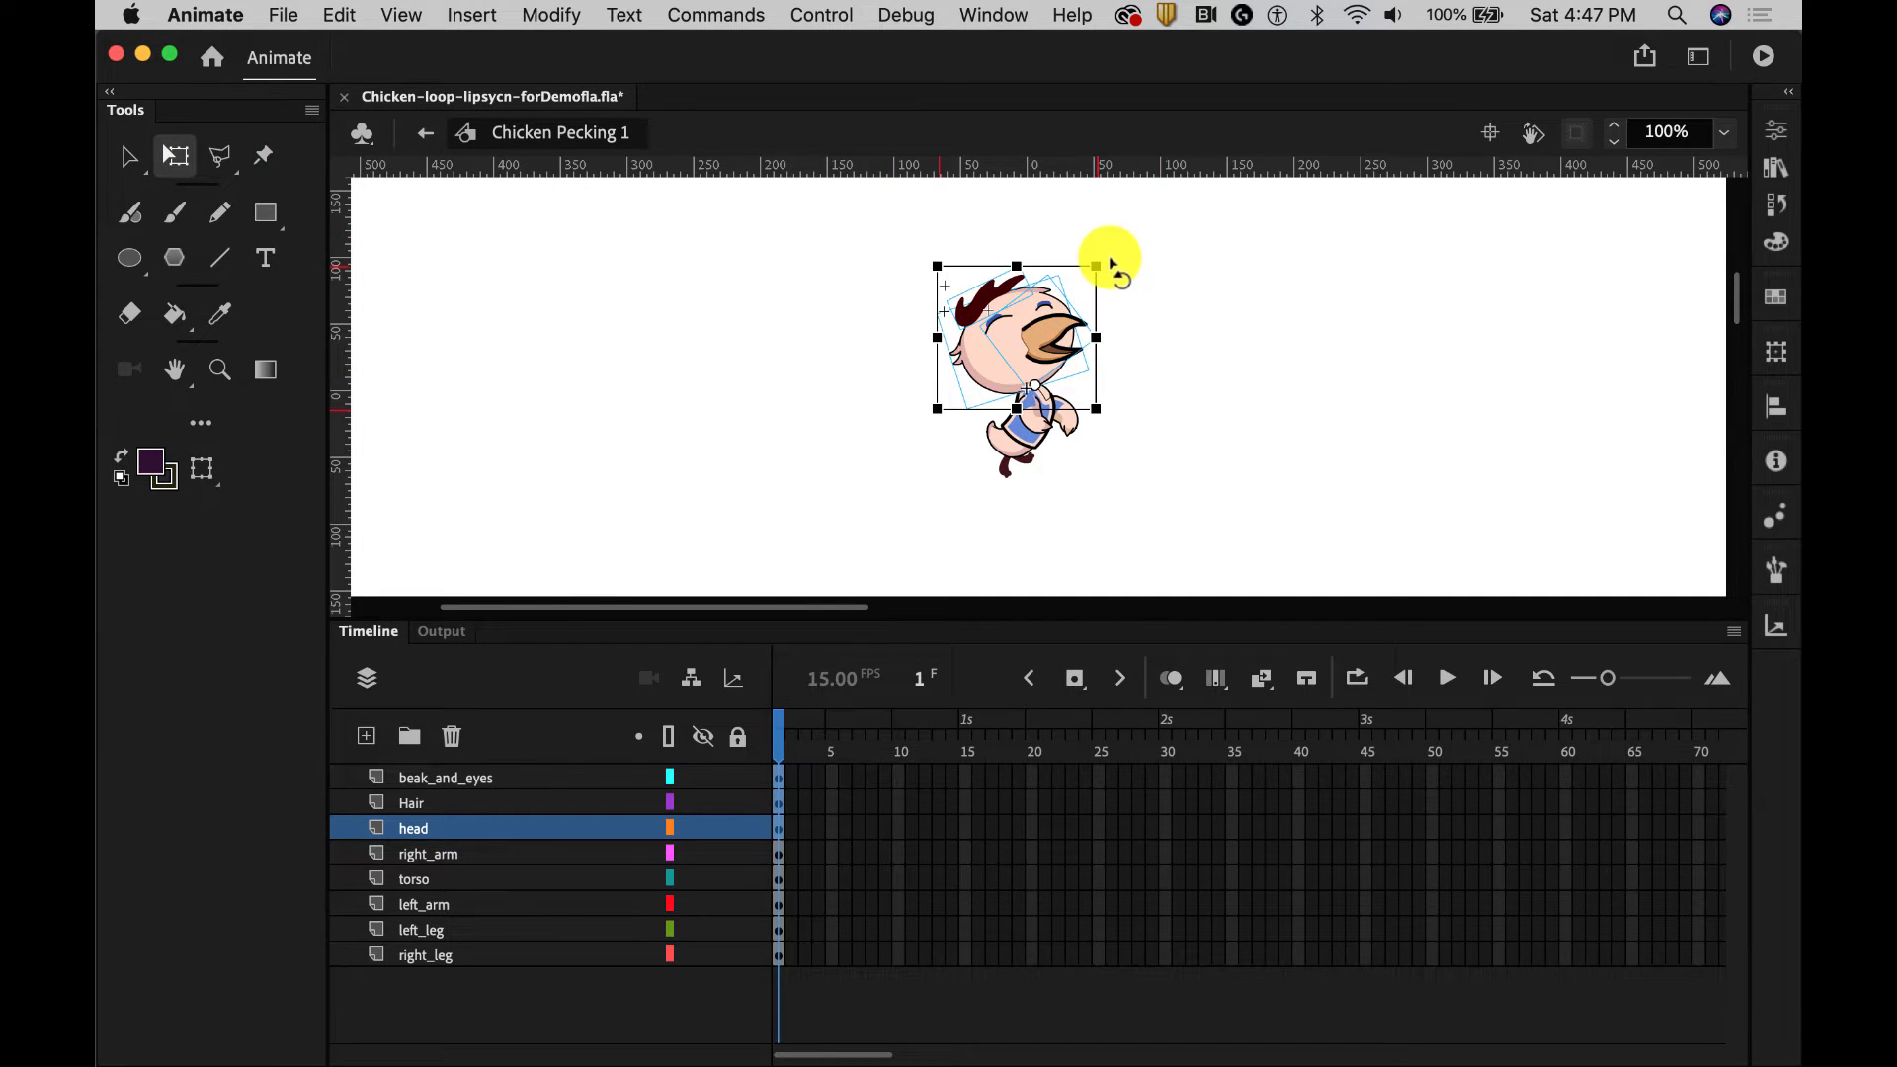
left_click_drag(1110, 262, 1237, 373)
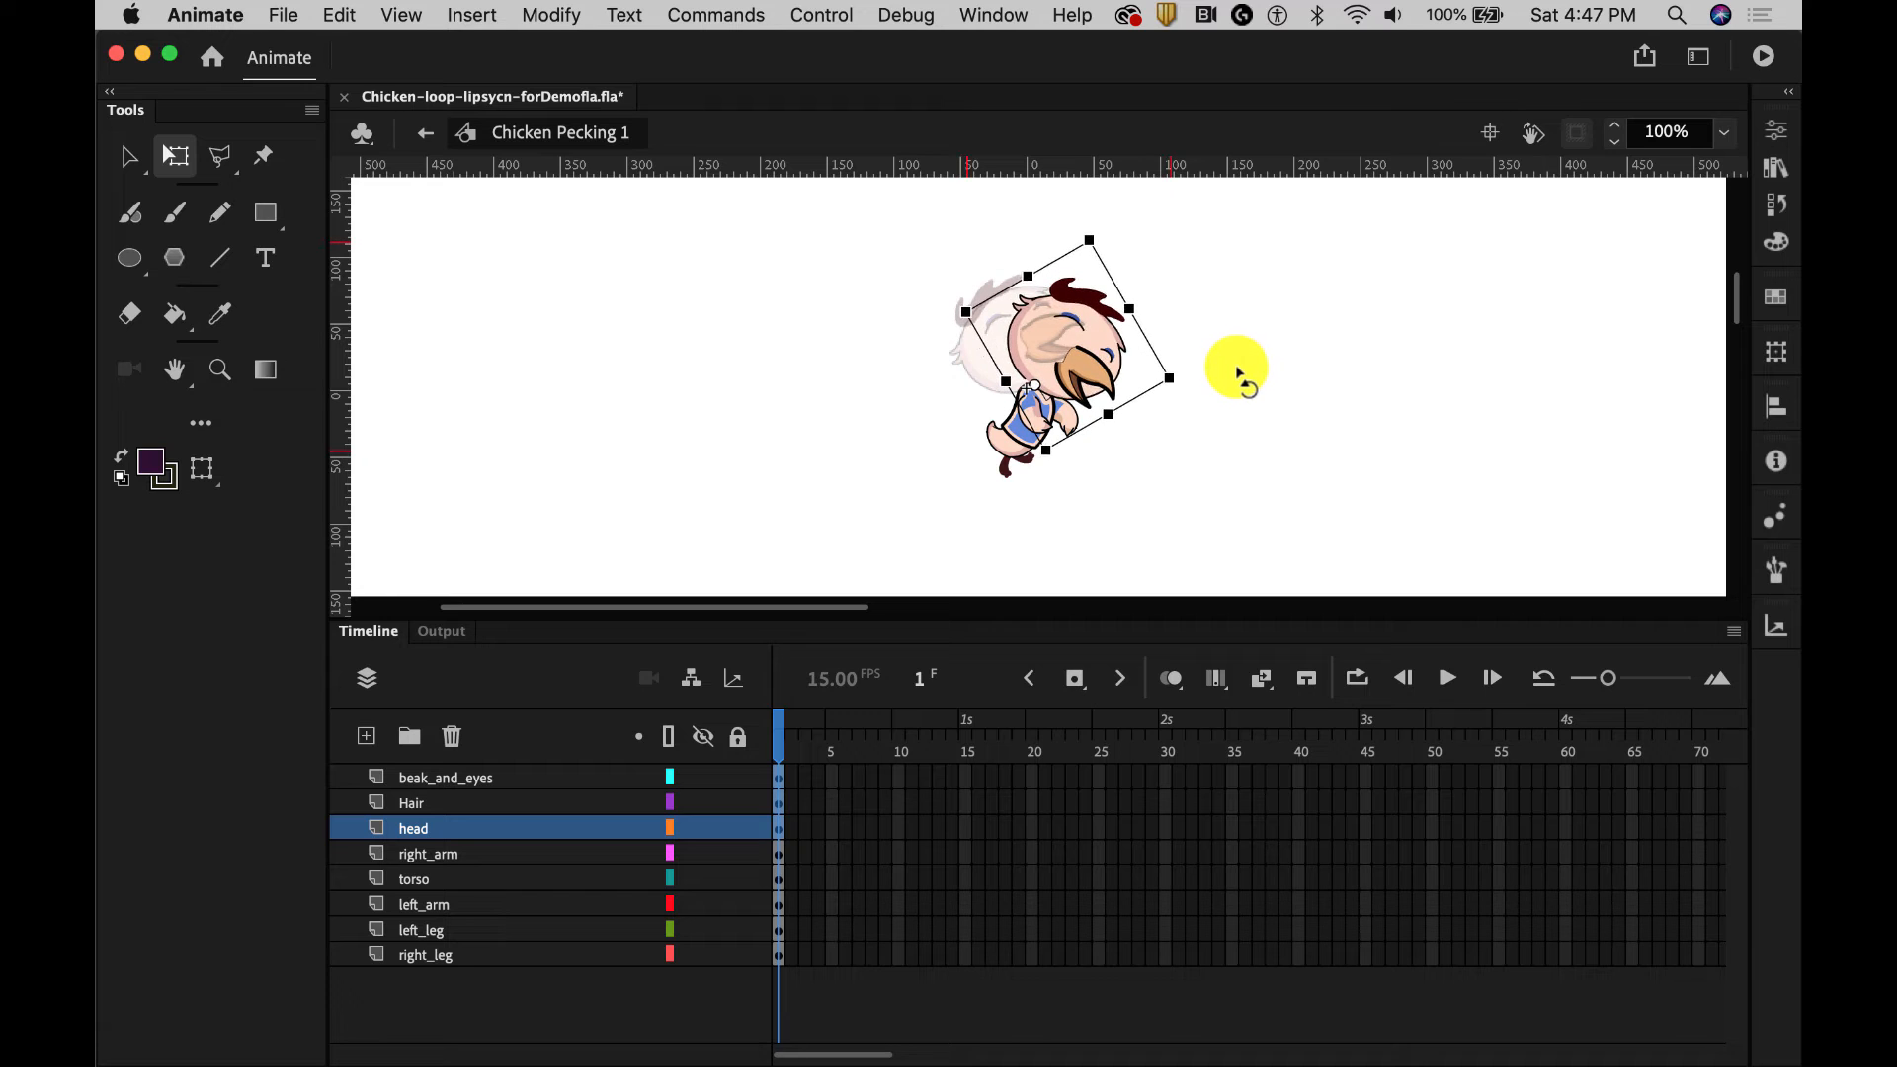
Step: Rotate the chicken's head, arms and torso forward about a pivot near the legs, and return to Scene 1
key("super+z")
left_click(953, 280)
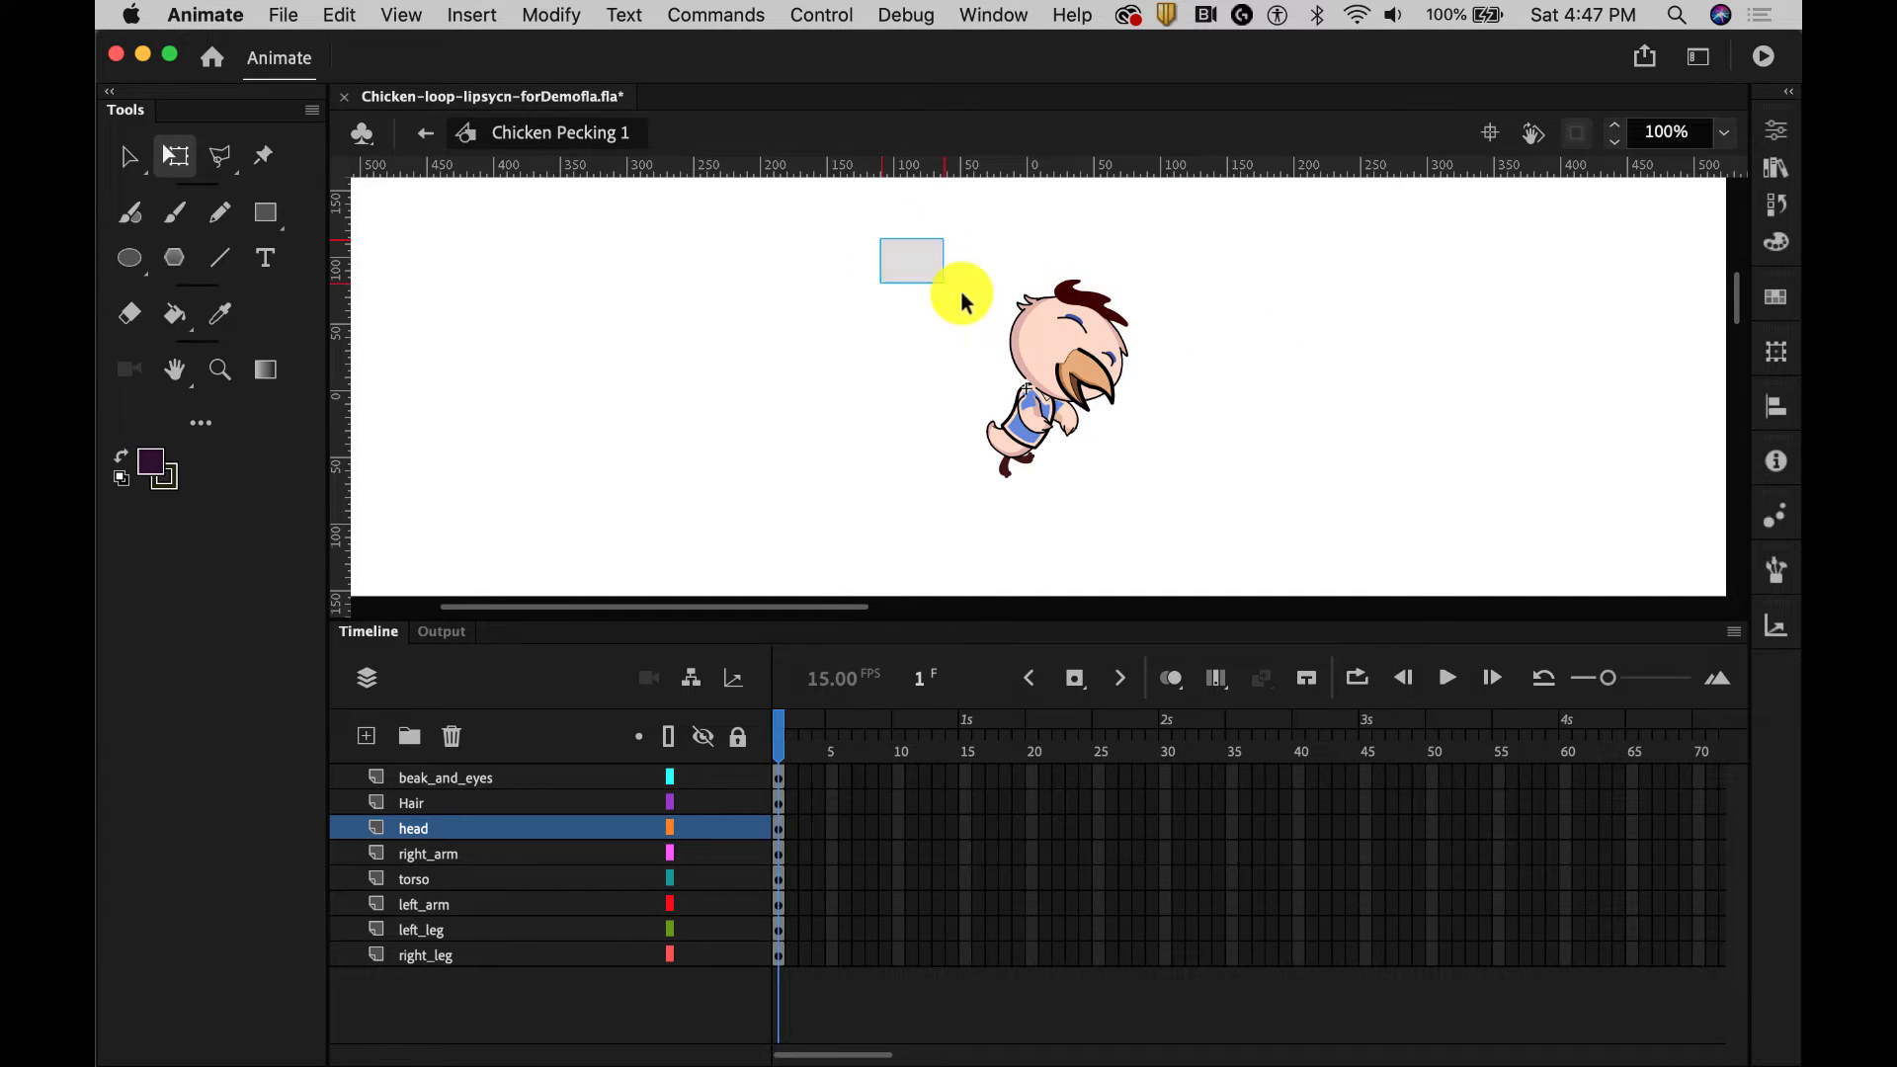
left_click_drag(961, 294, 1181, 432)
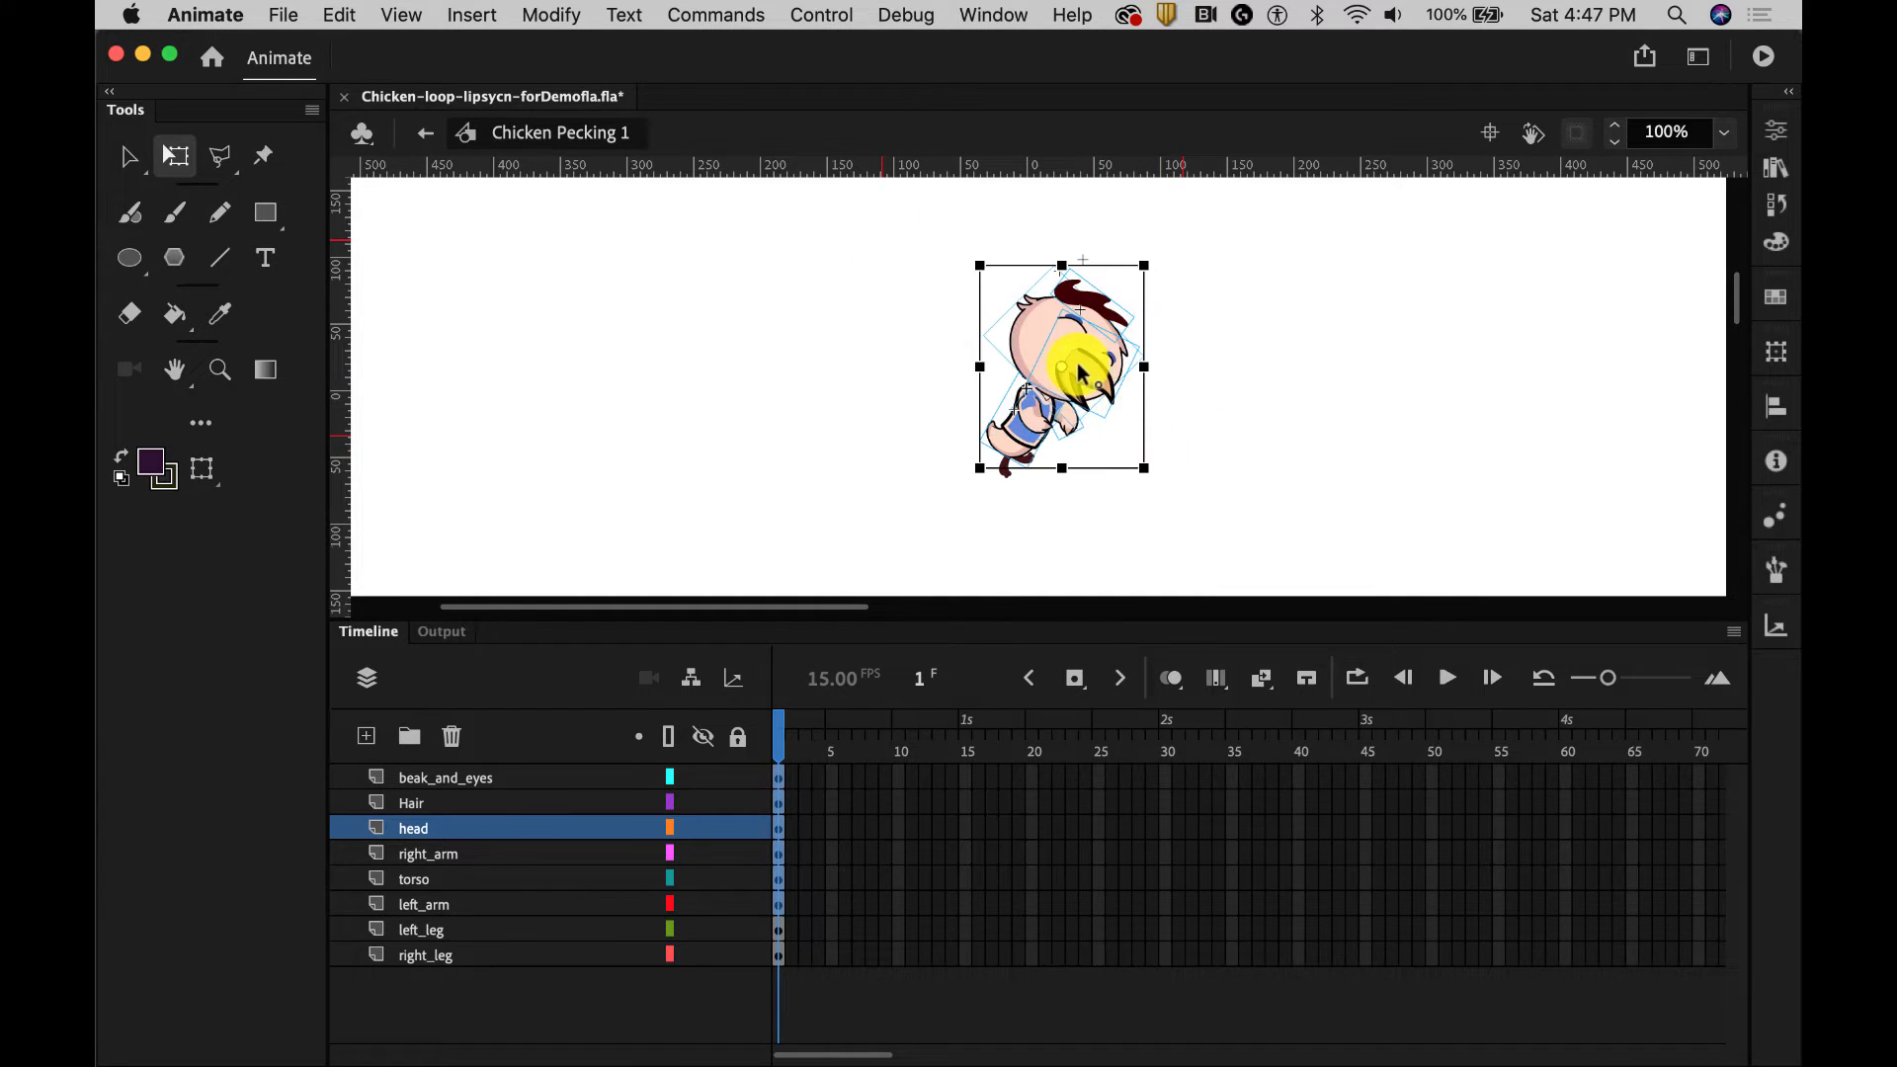
left_click_drag(1062, 367, 1040, 403)
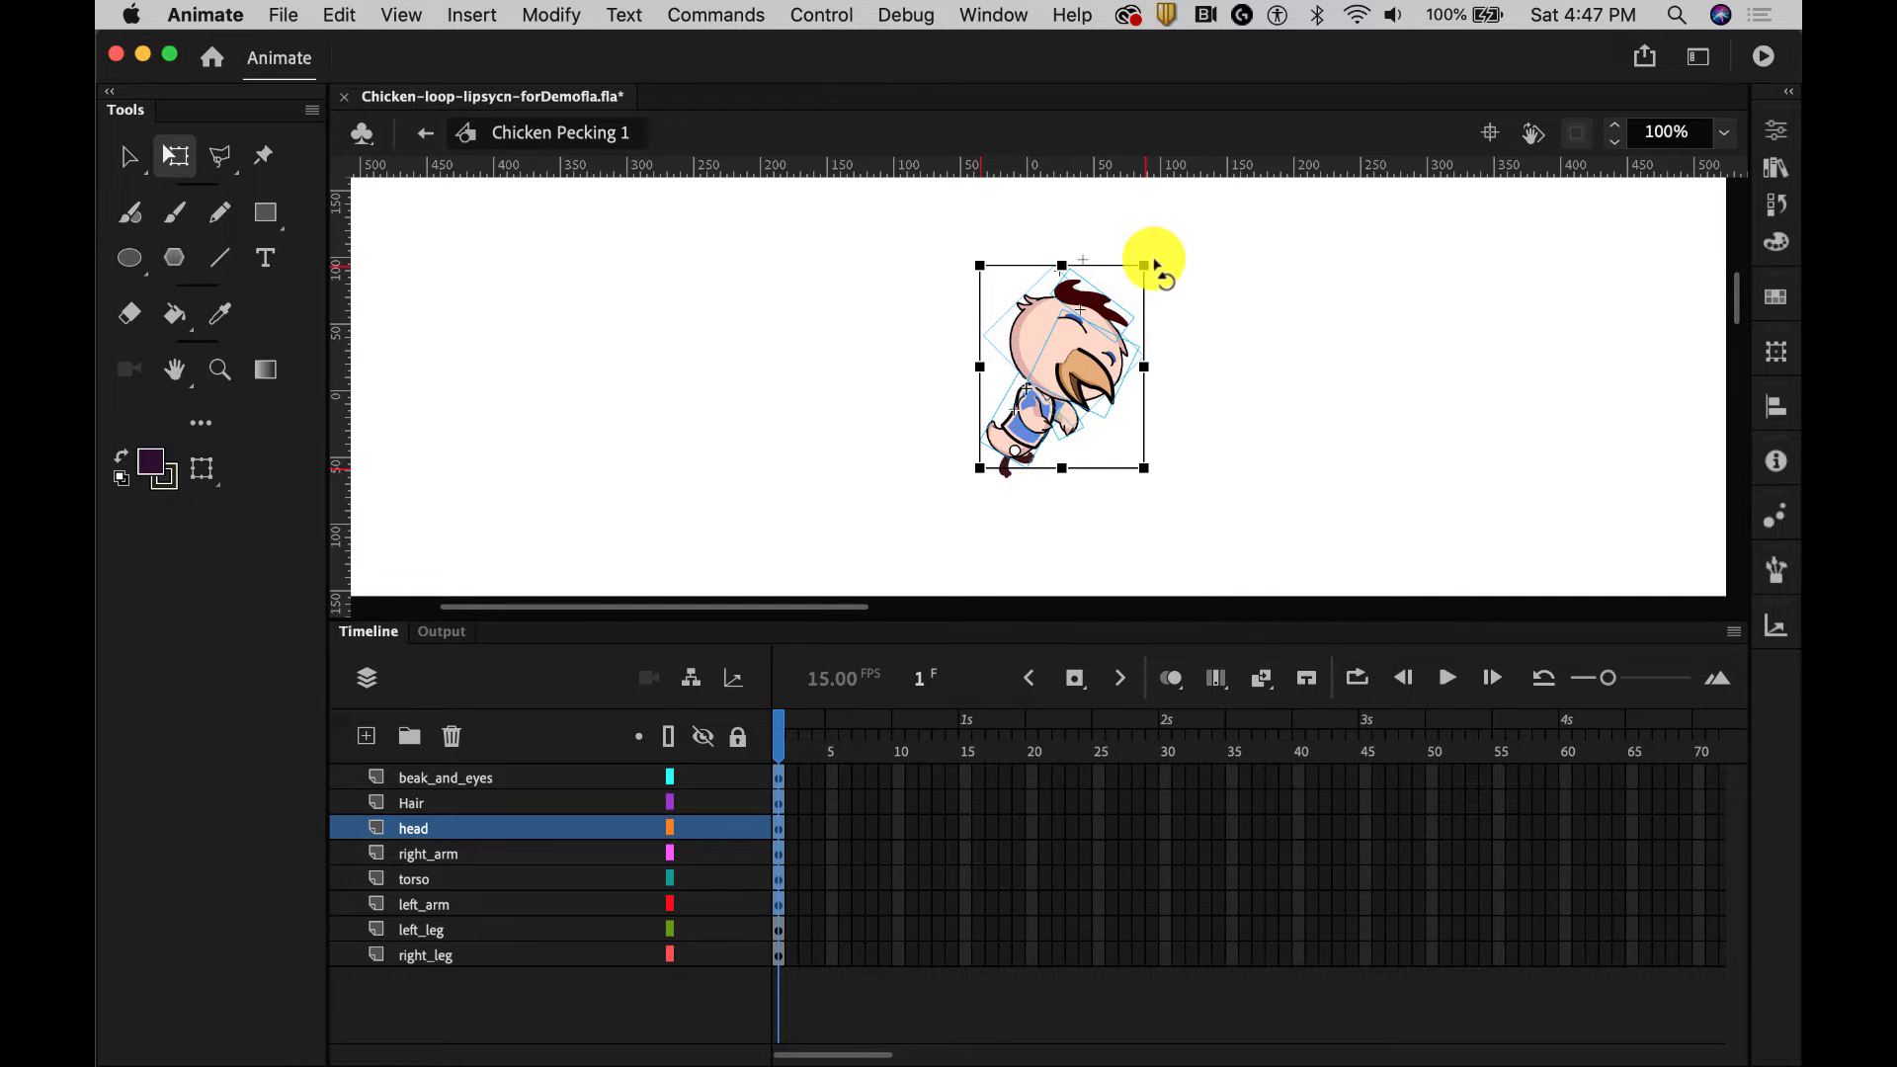
left_click_drag(1149, 262, 1232, 313)
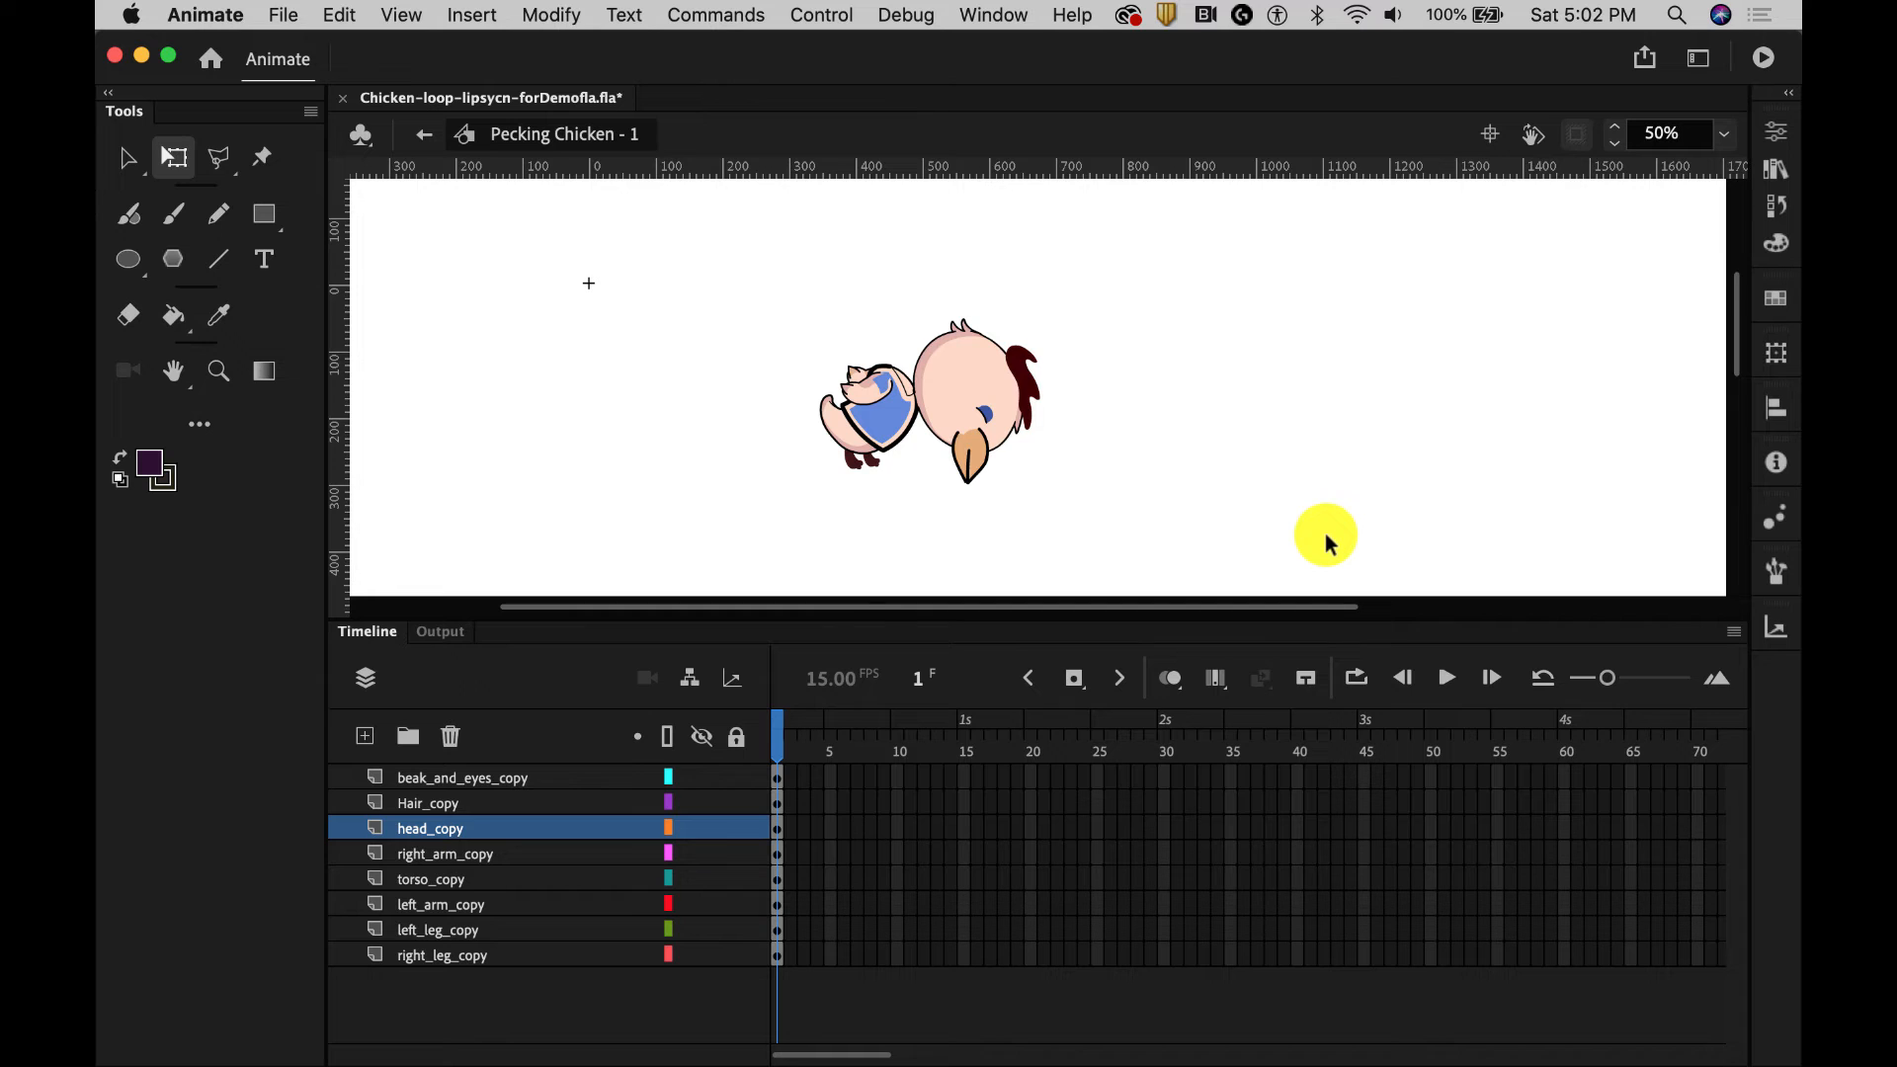
left_click(425, 139)
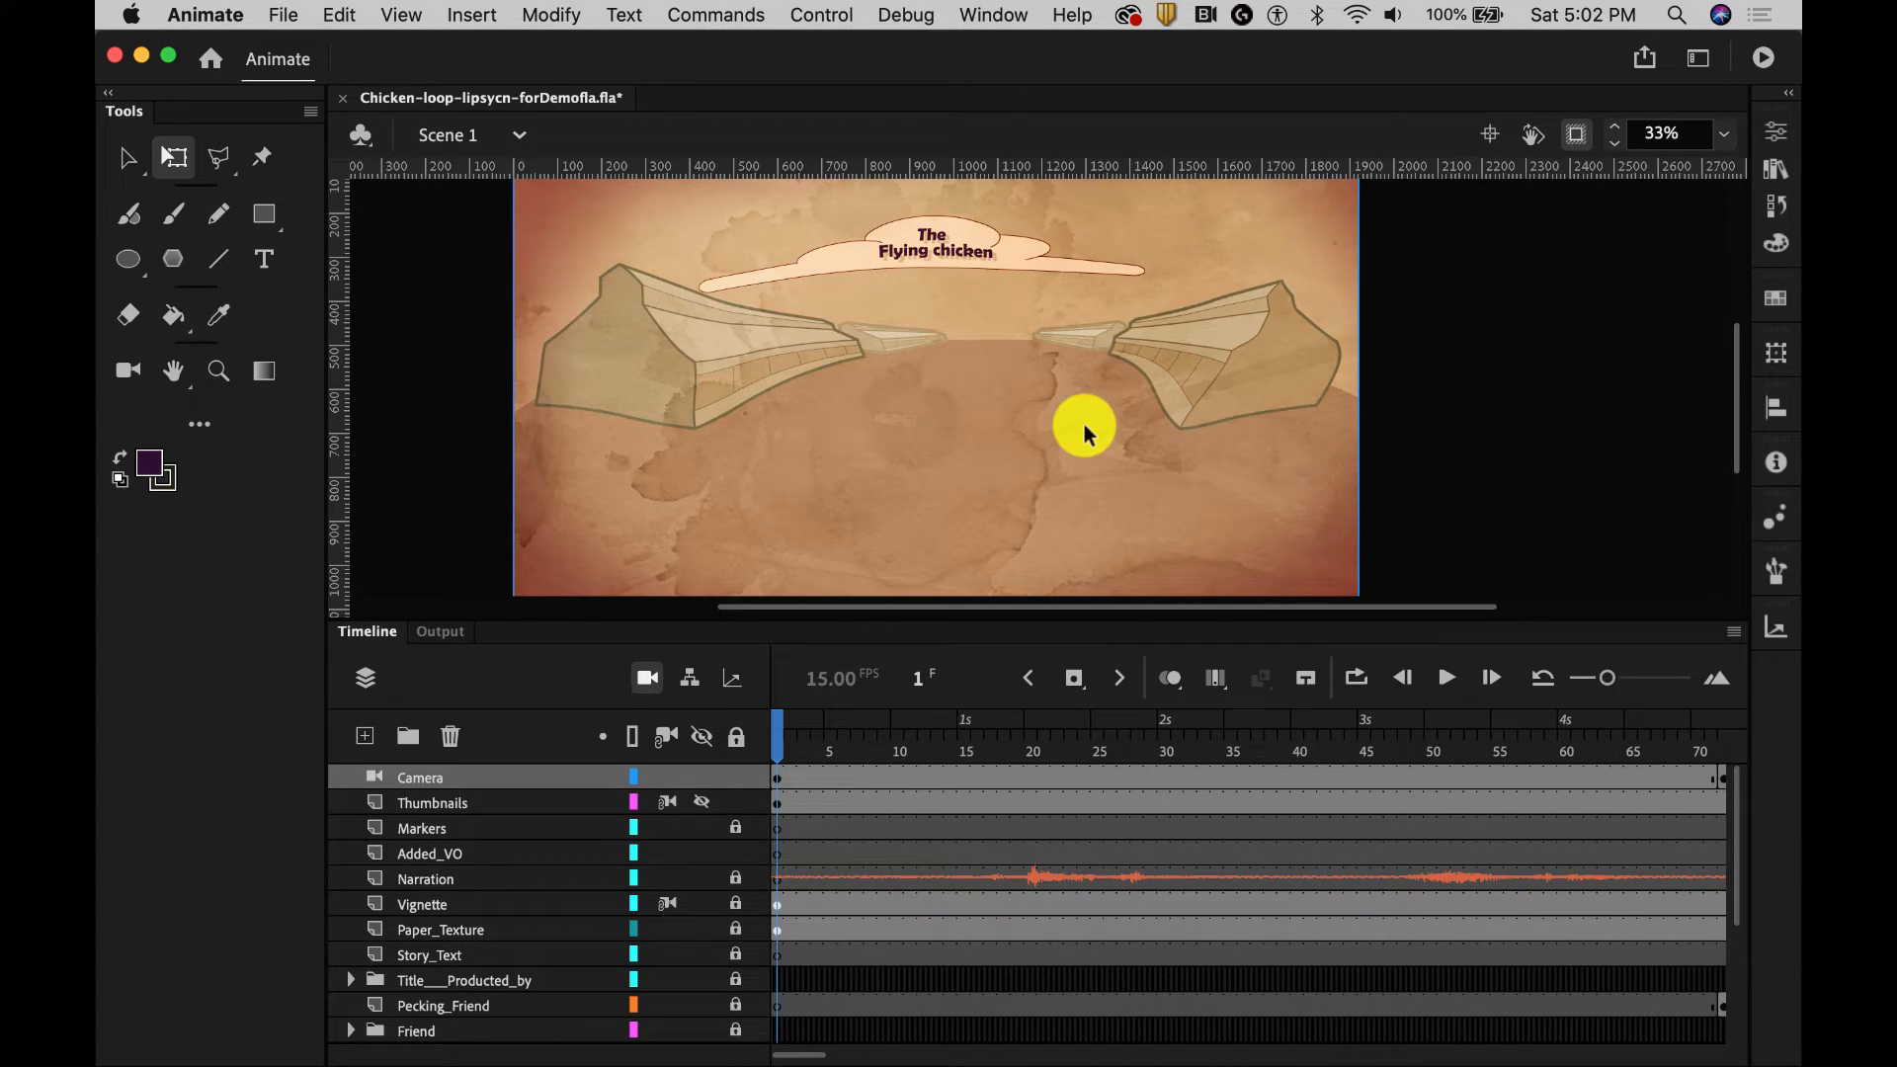
Step: Add a new layer above the Main_Chicken folder and name it "Pecking chicken"
left_click(365, 736)
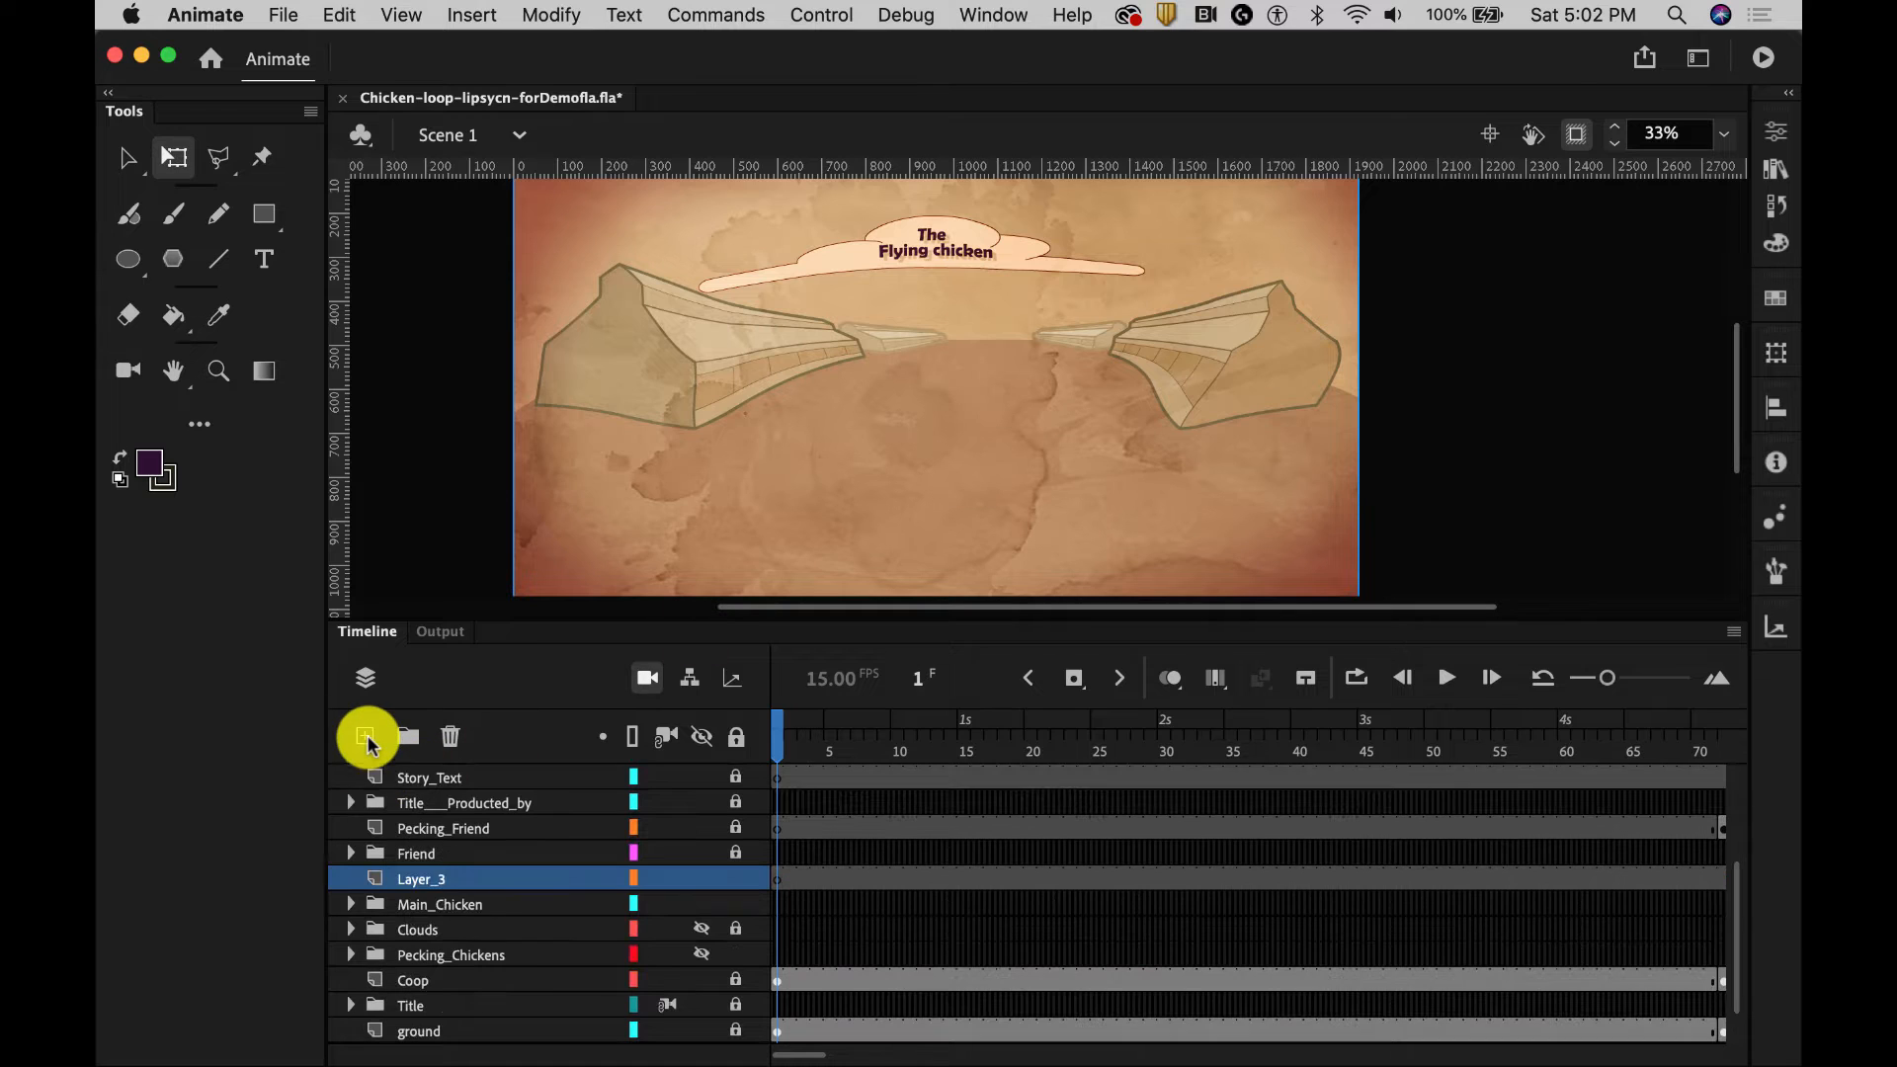
double_click(439, 879)
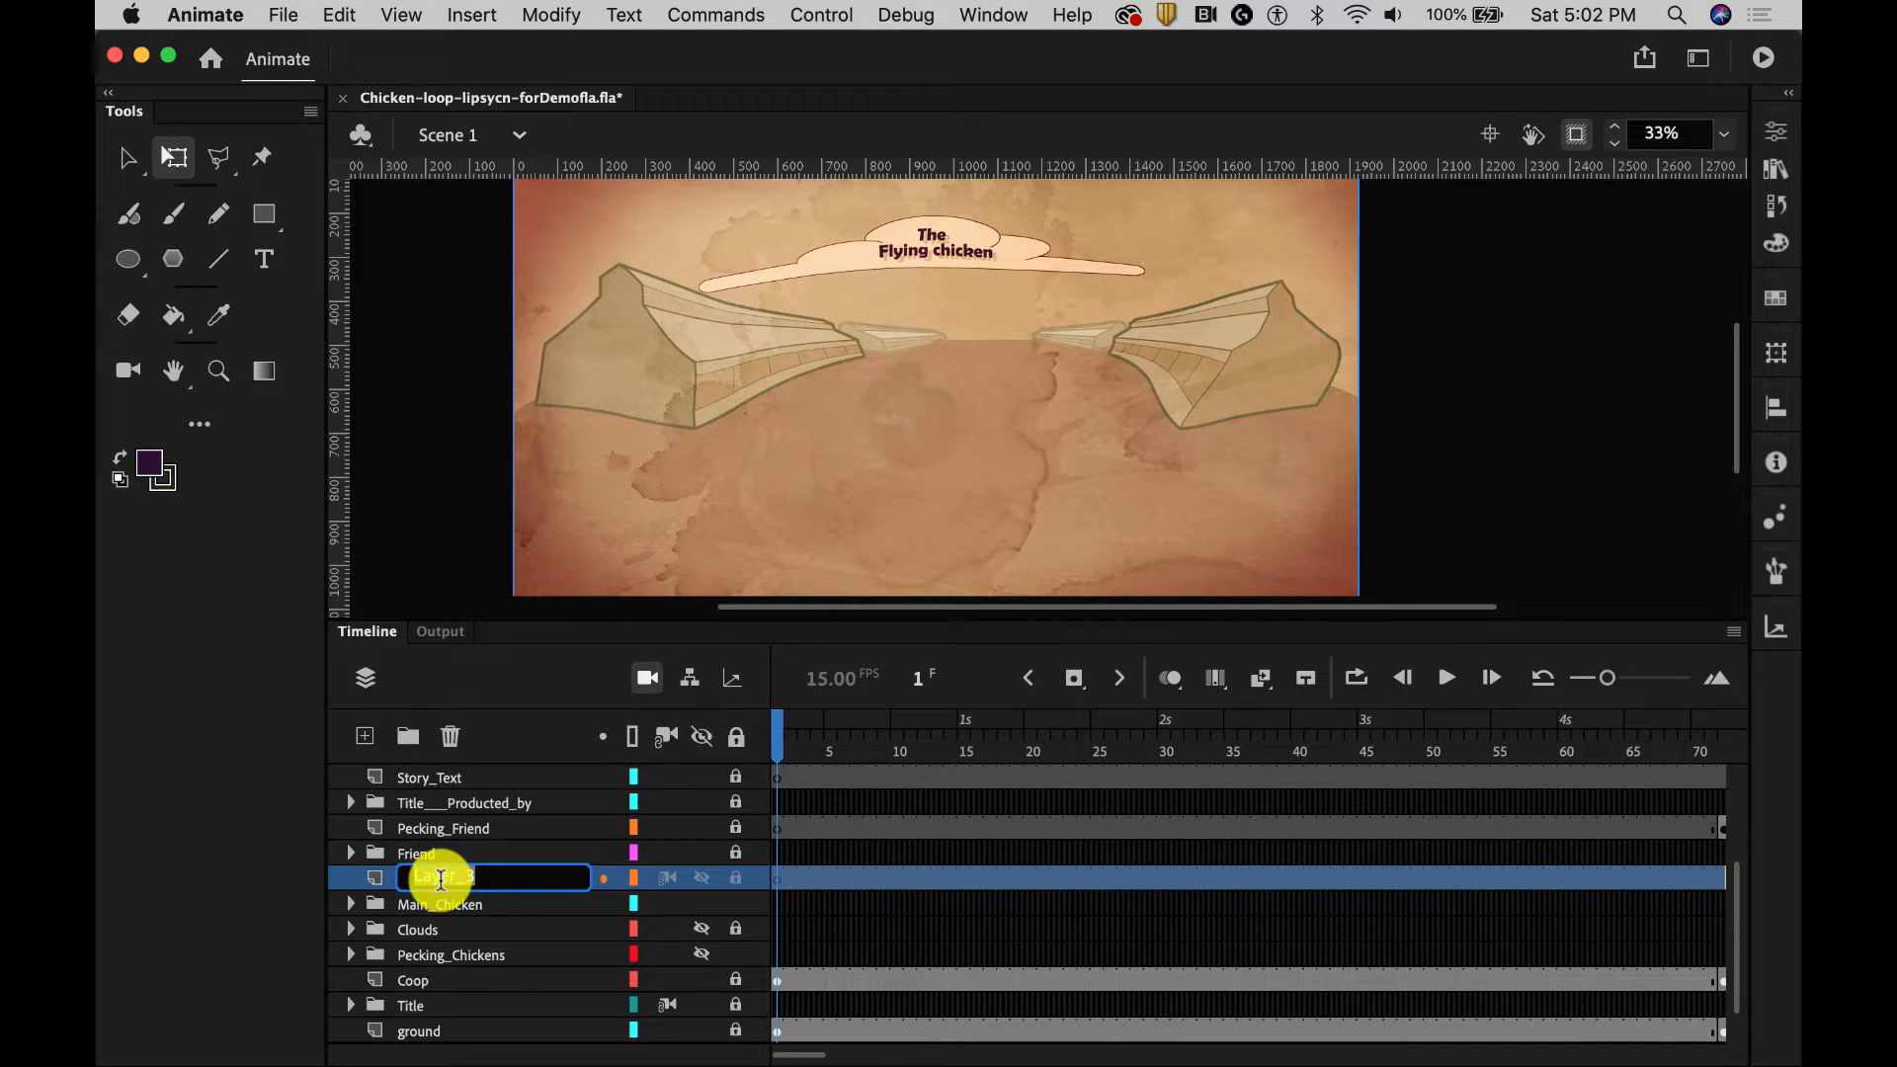
type("Pecking chicken")
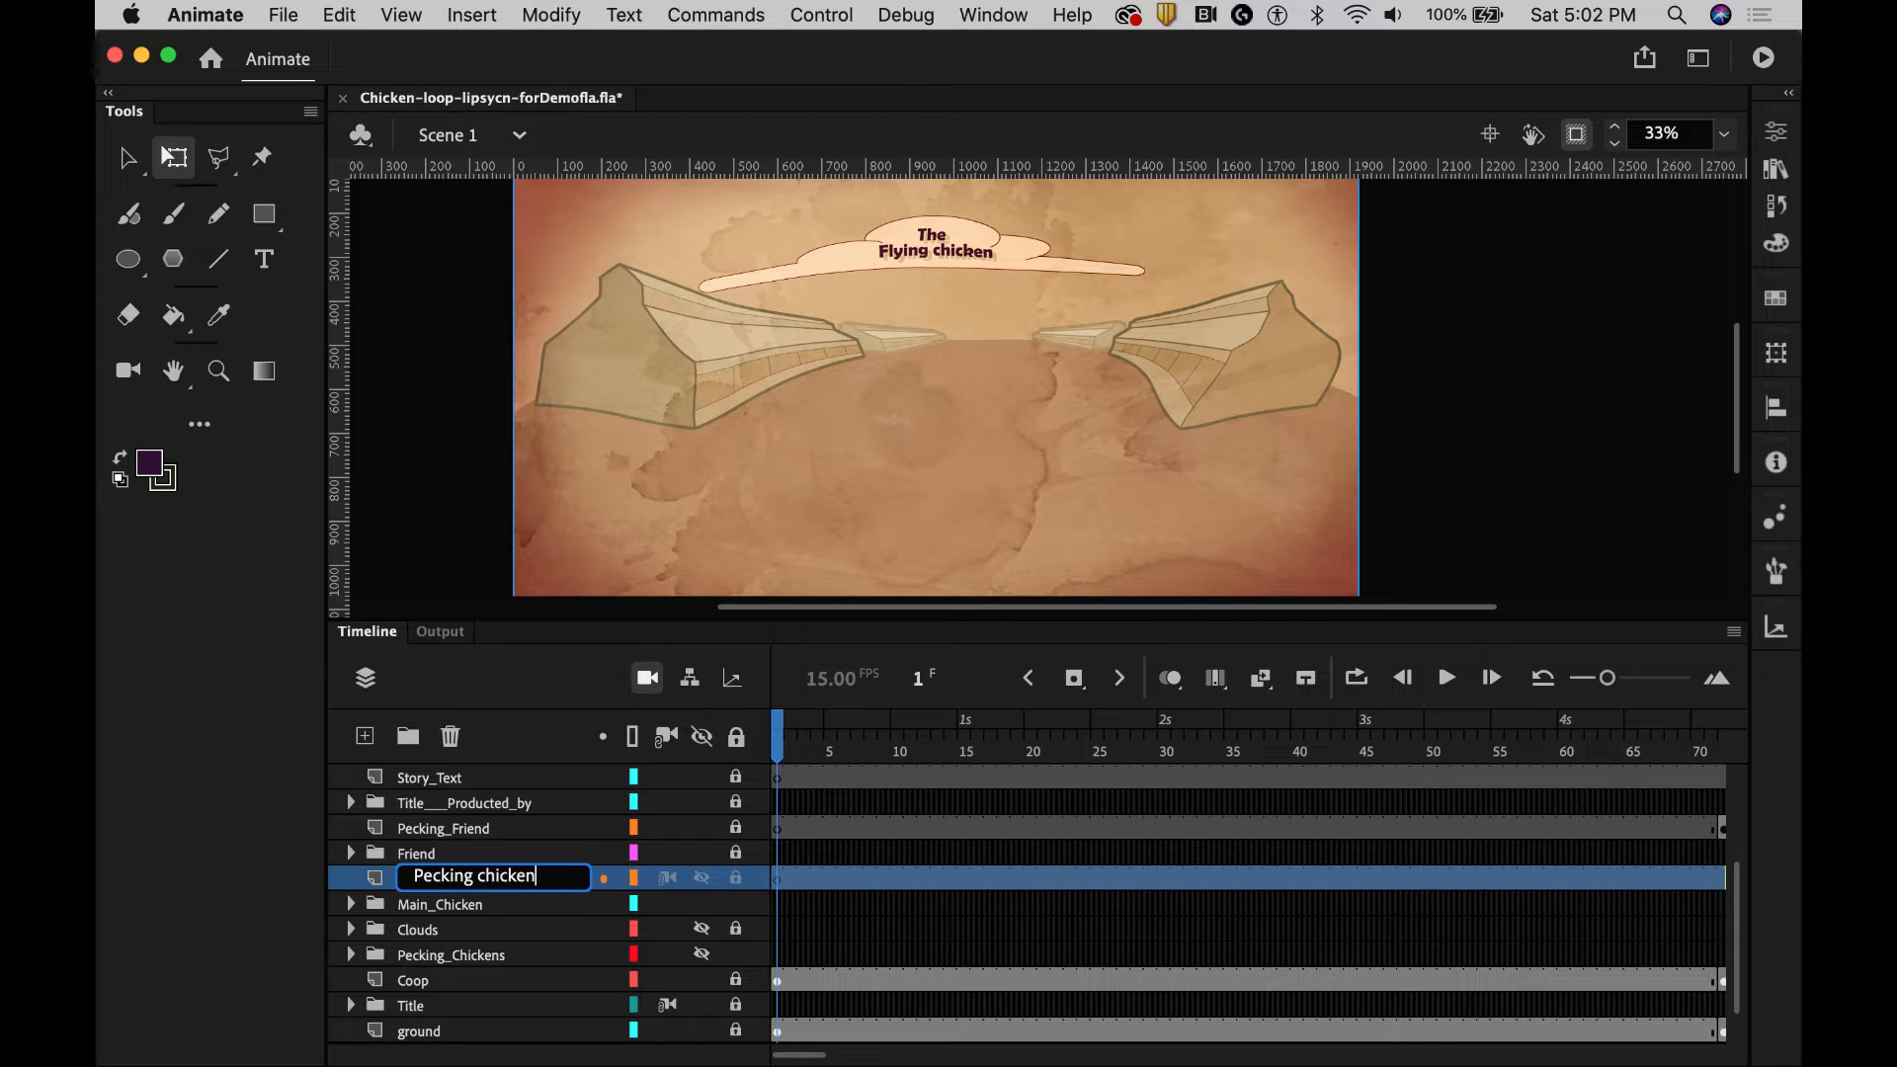
Step: Place three instances of the Pecking Chicken - 1 symbol in a row across the ground on the new layer's first frame
left_click(772, 880)
left_click(1775, 131)
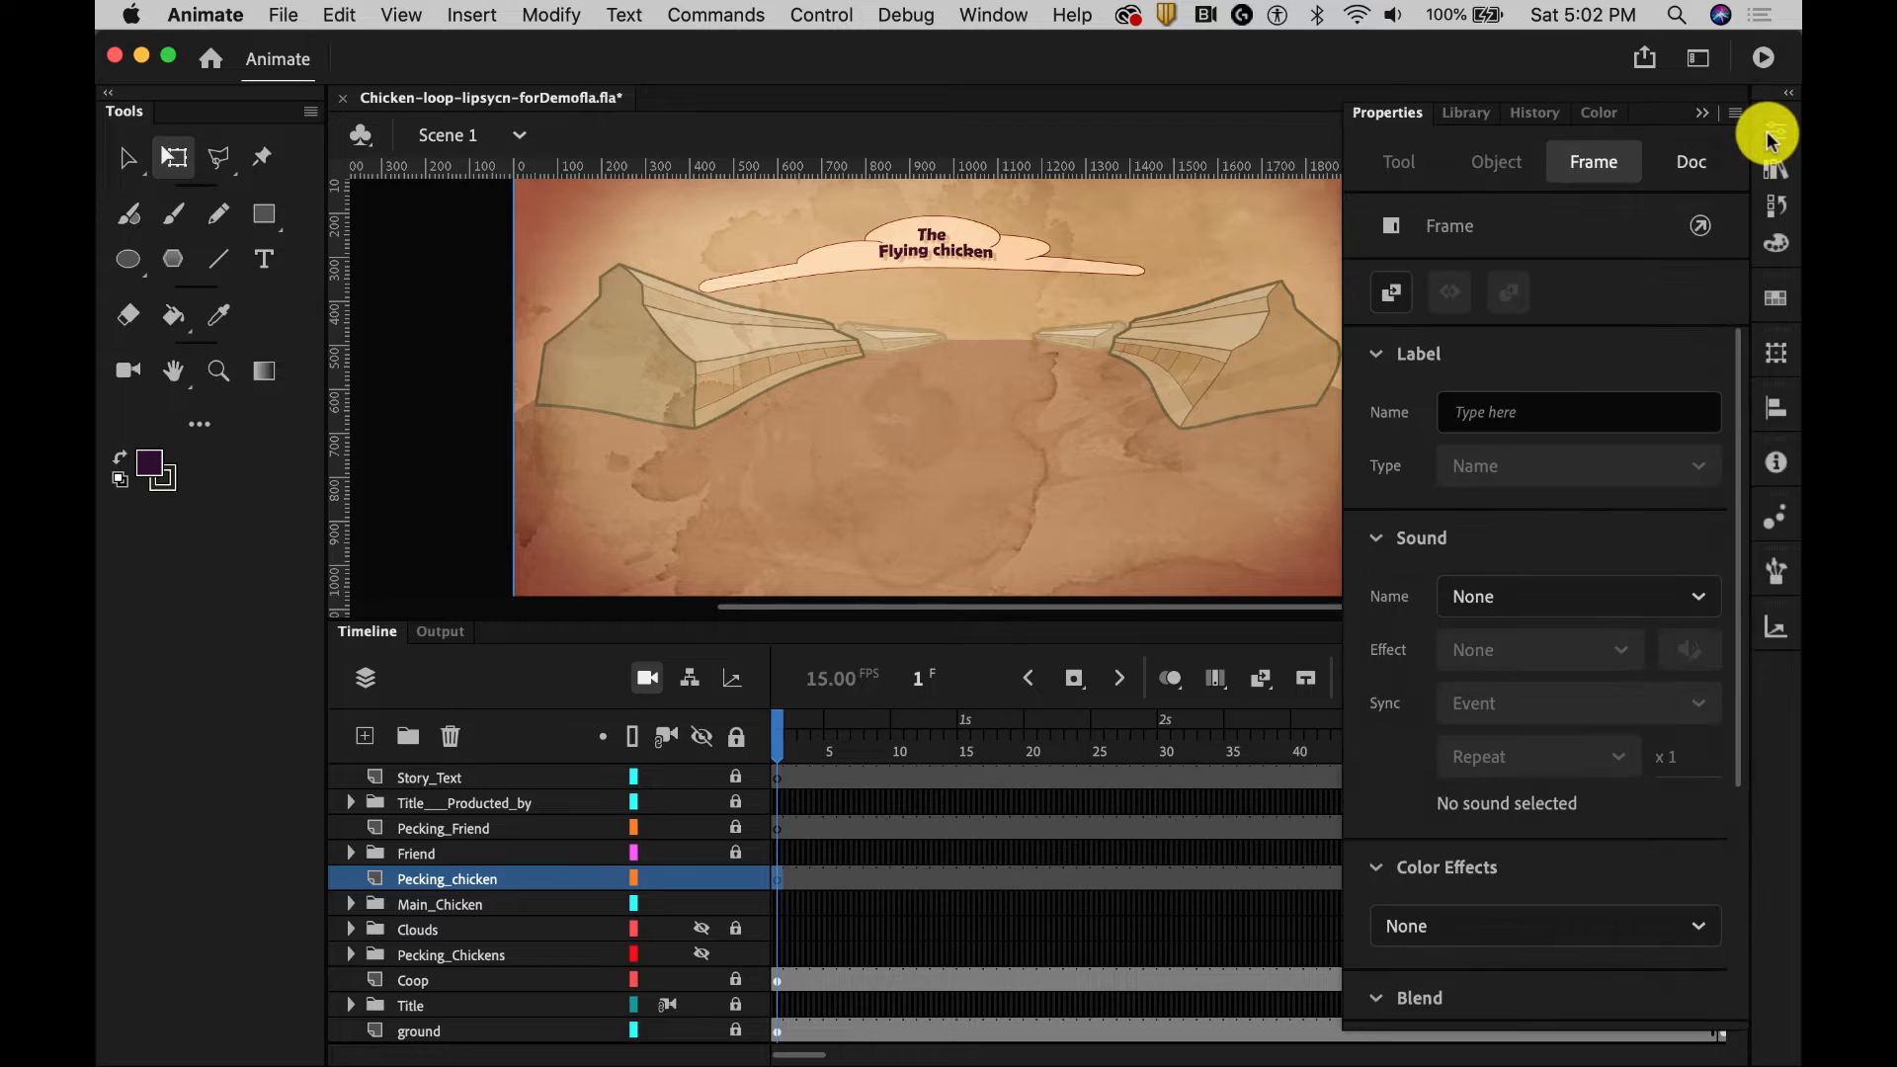
left_click(1466, 112)
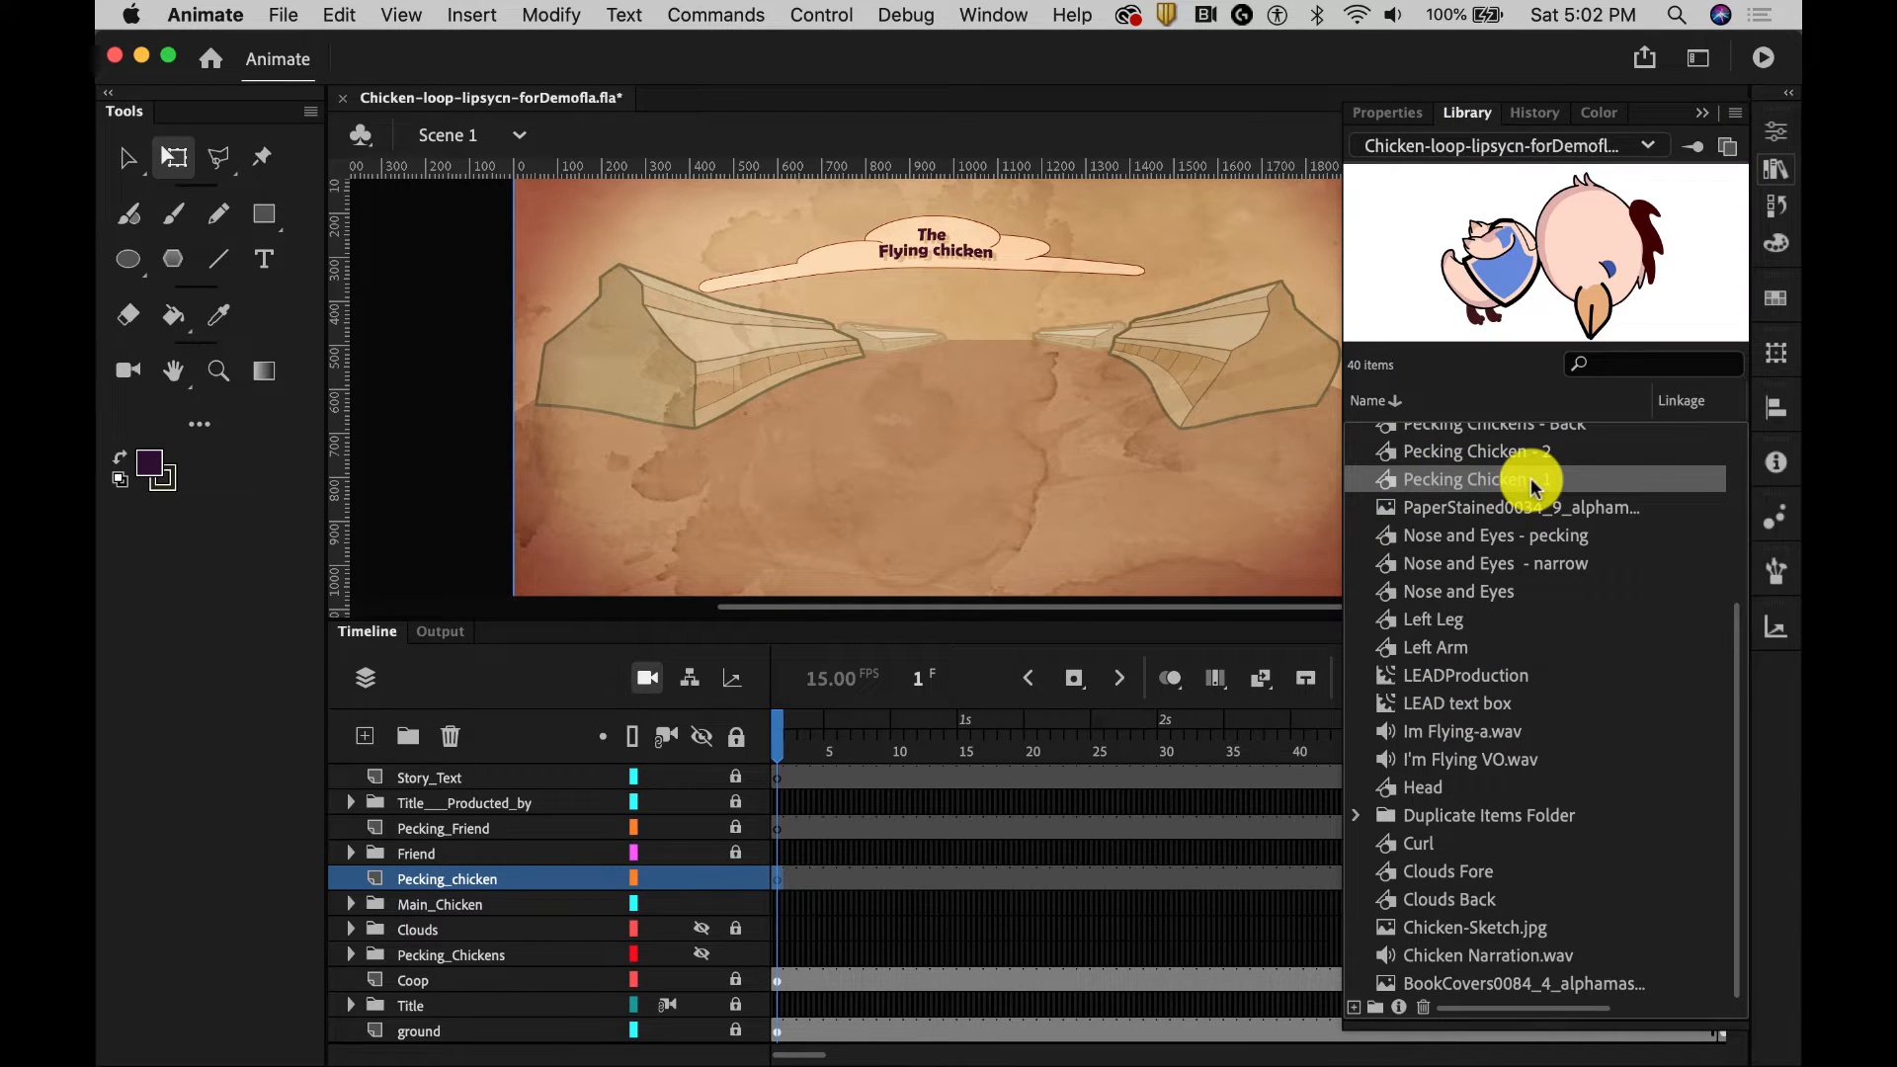
left_click_drag(1384, 483, 982, 453)
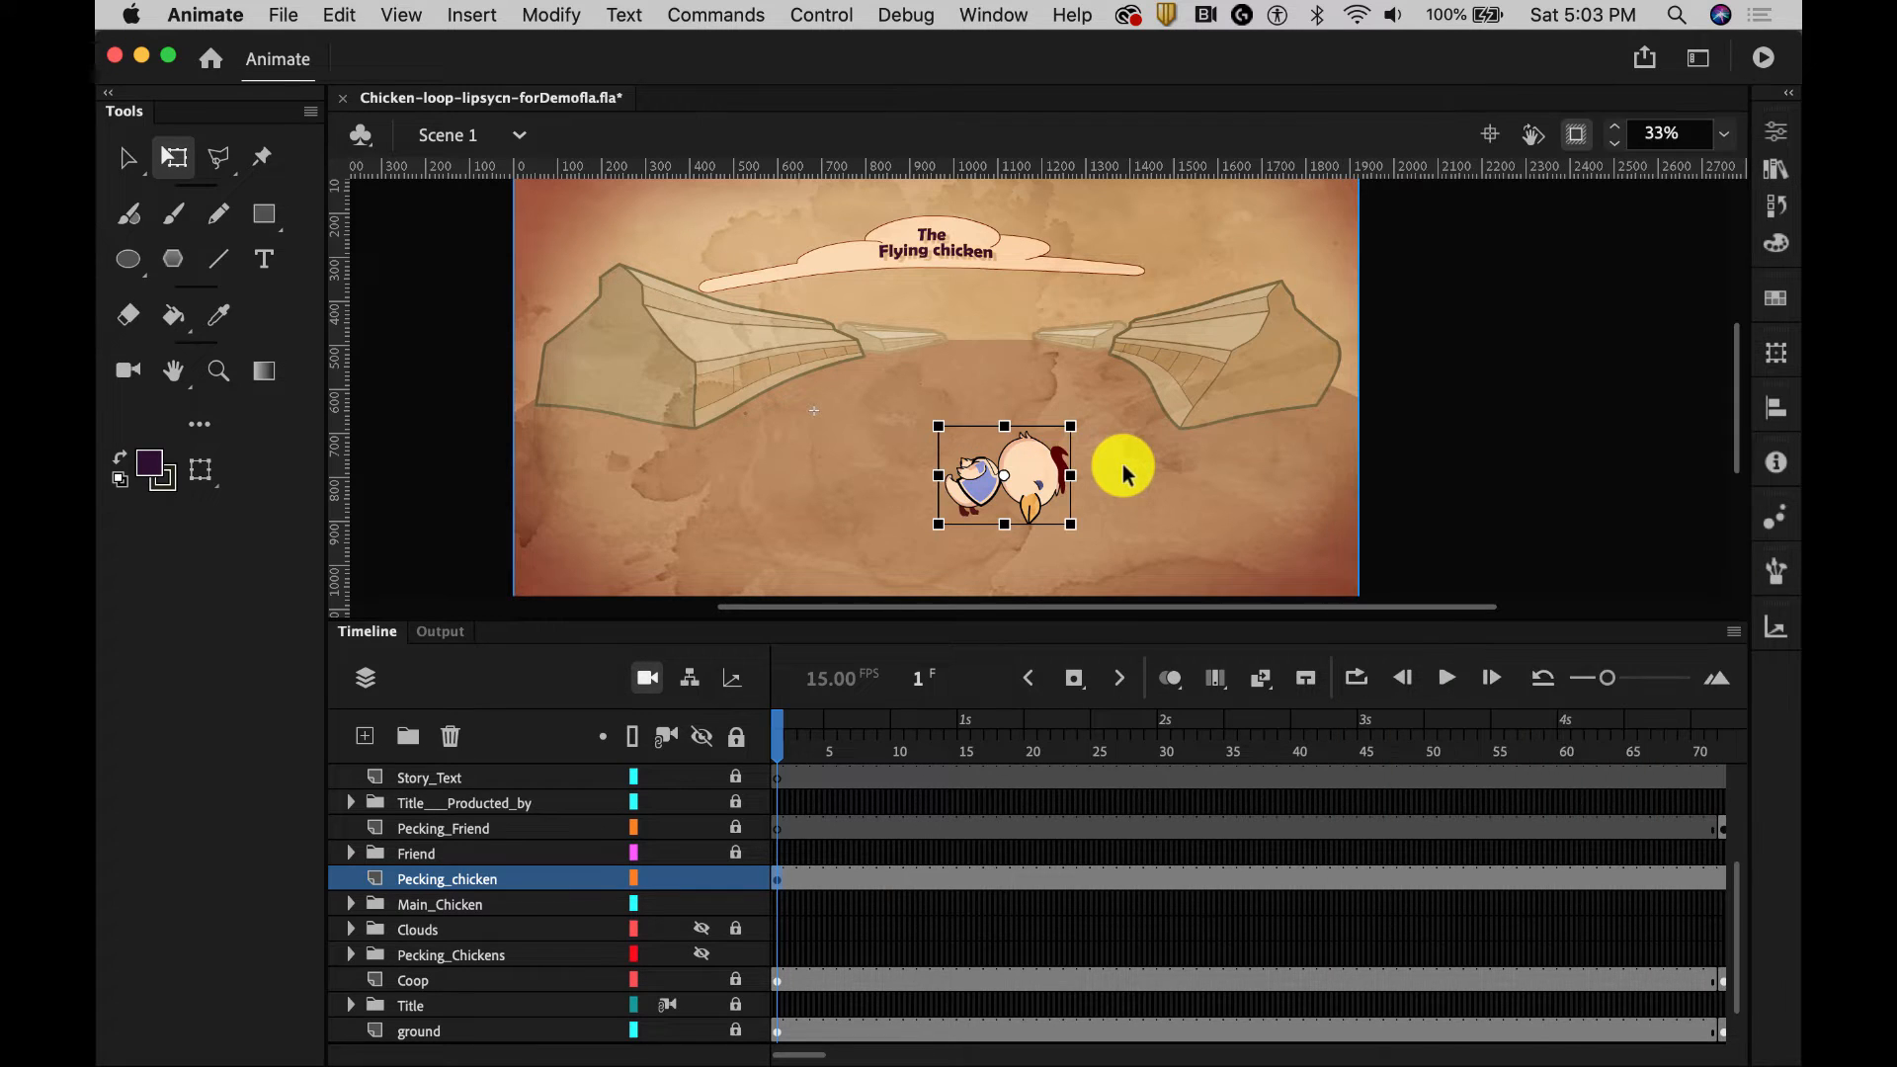
left_click(1123, 472)
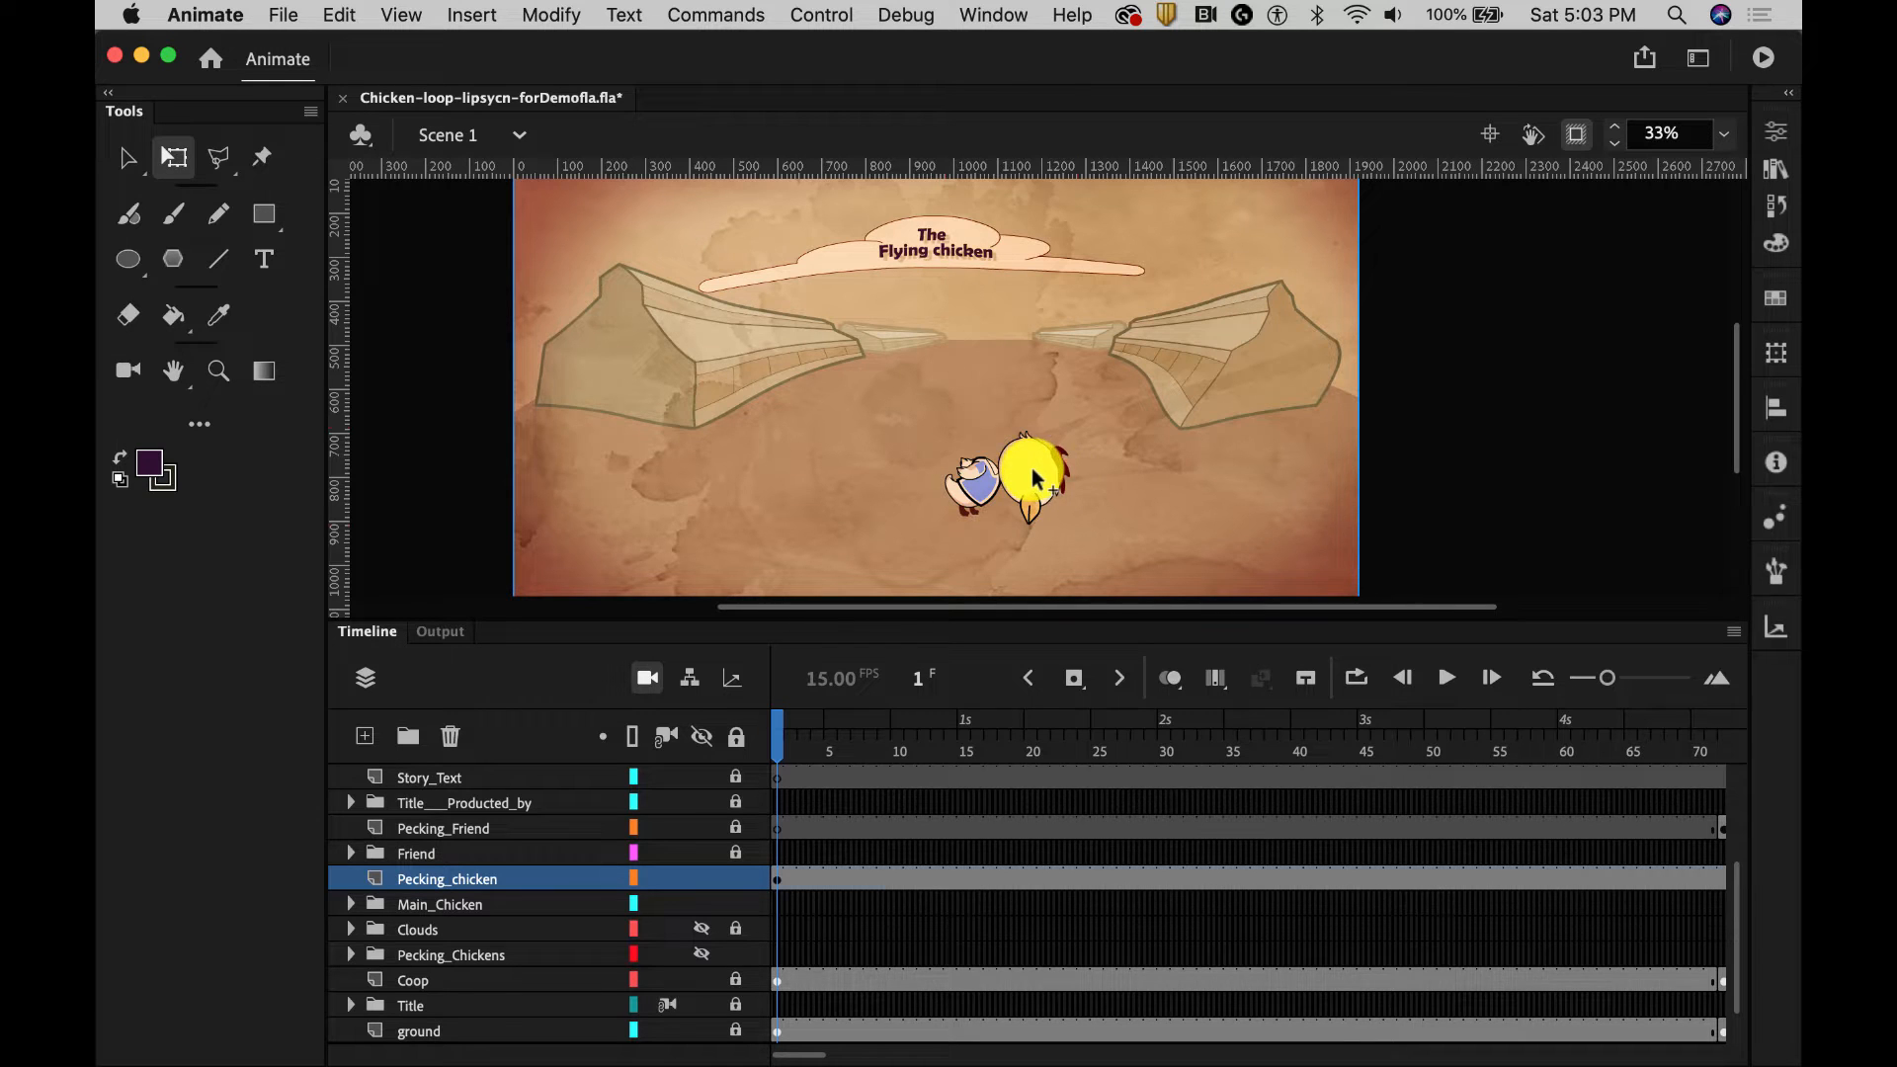
left_click_drag(1034, 480, 844, 493)
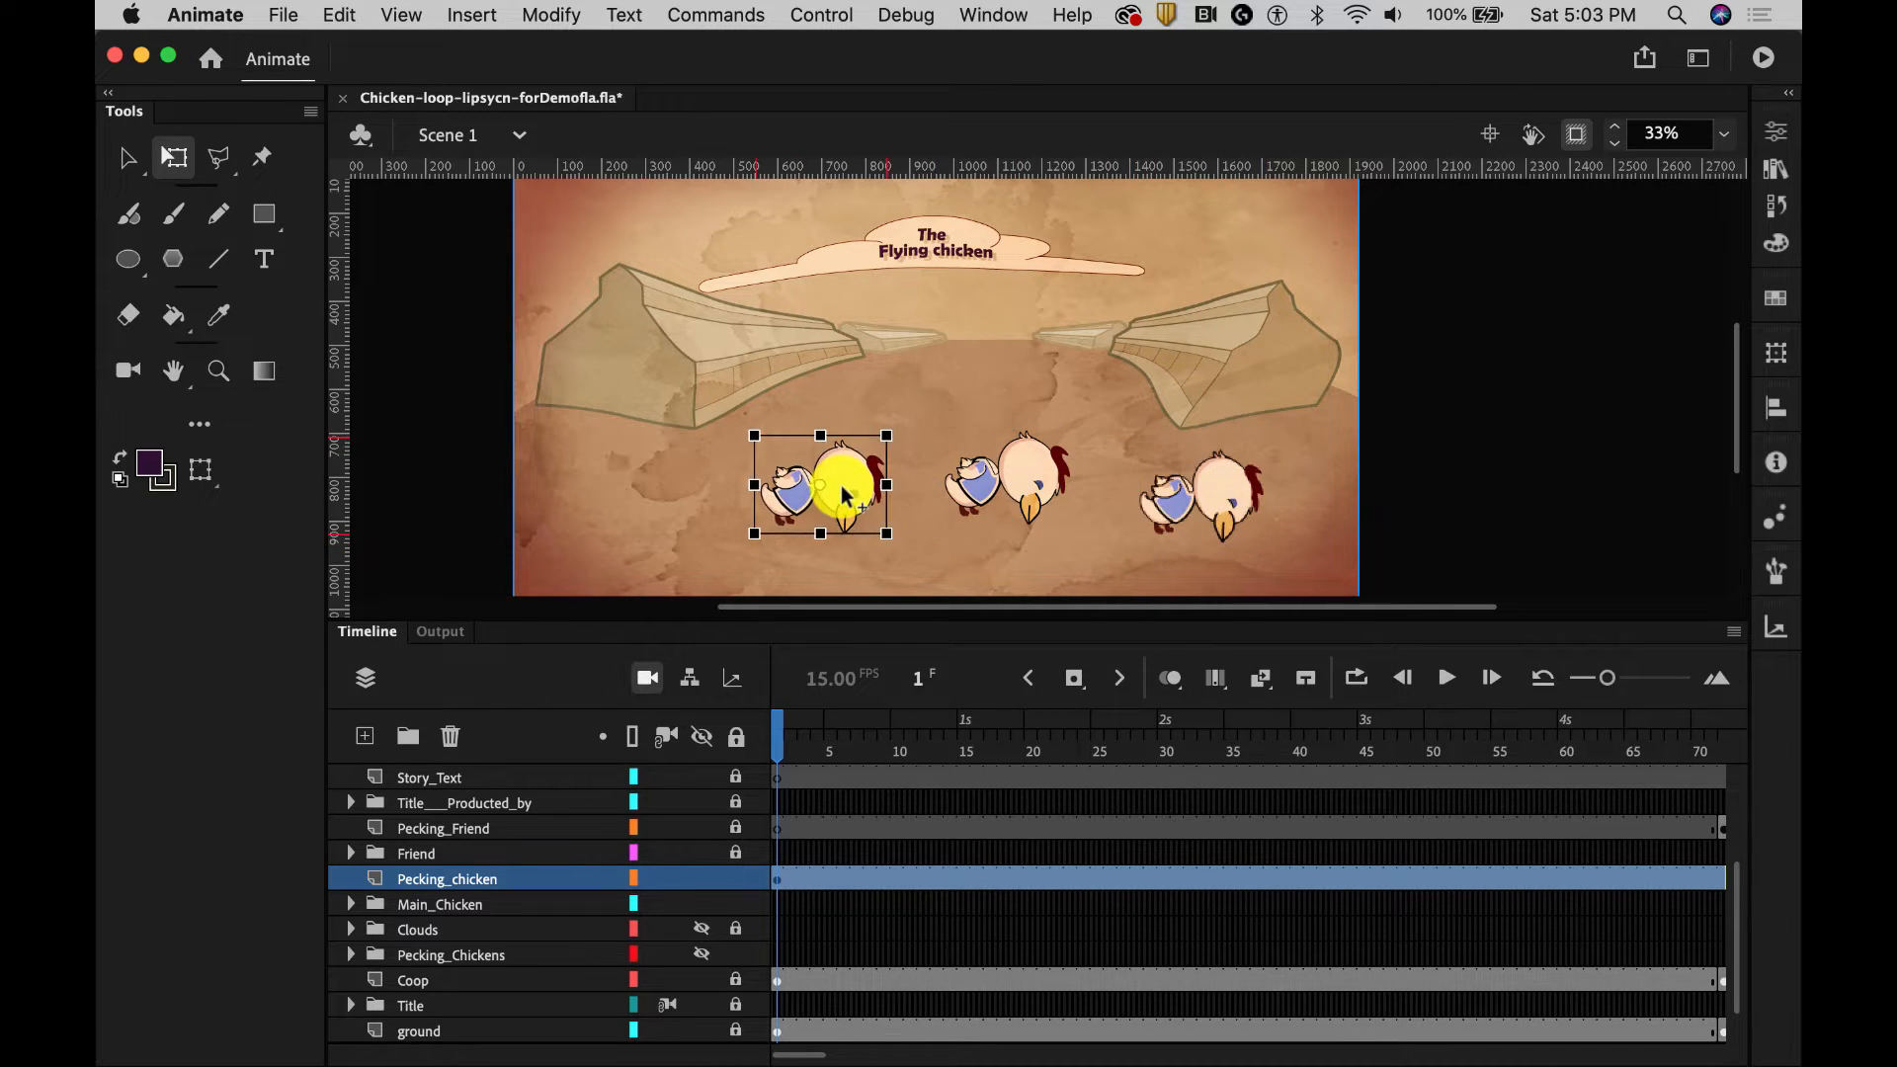
left_click(1442, 538)
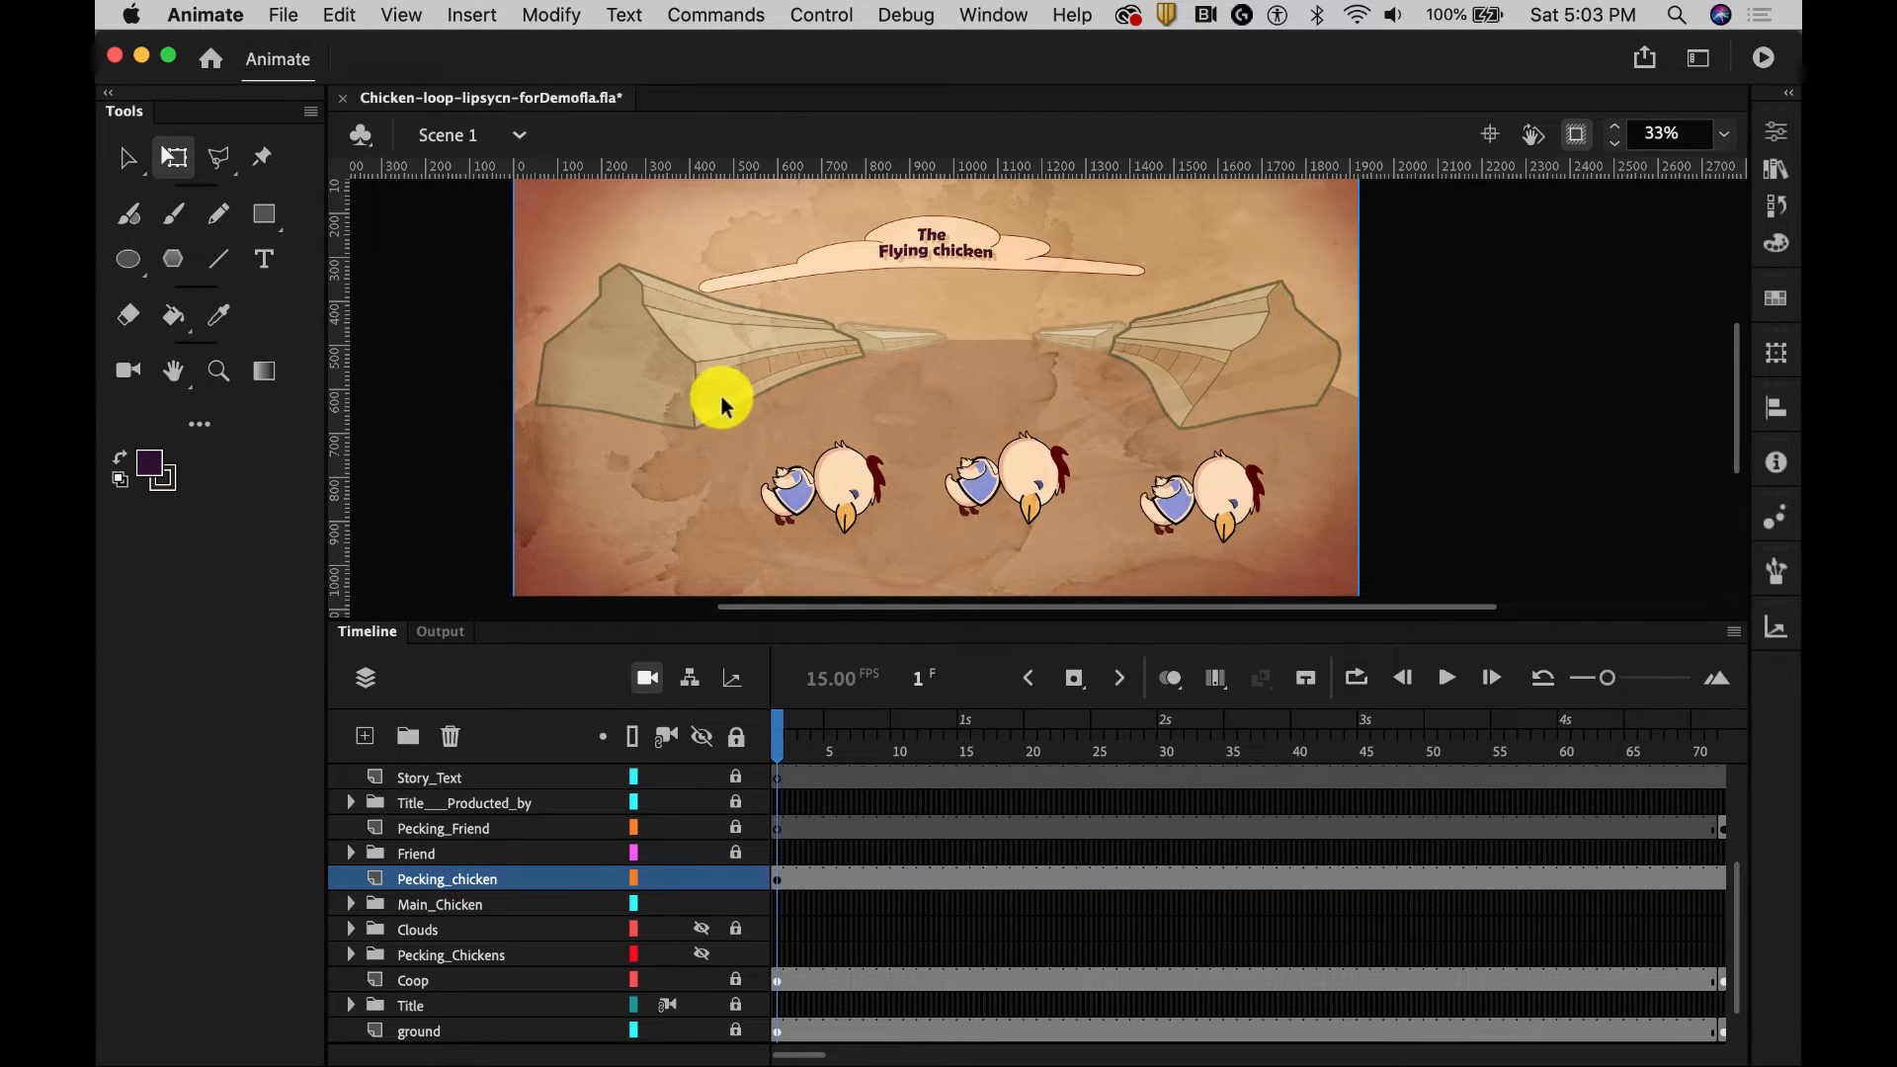
Step: Convert the three chickens into one graphic symbol named "Peckings Chickens Group 1" and shift it slightly to the left
left_click_drag(721, 396, 1288, 559)
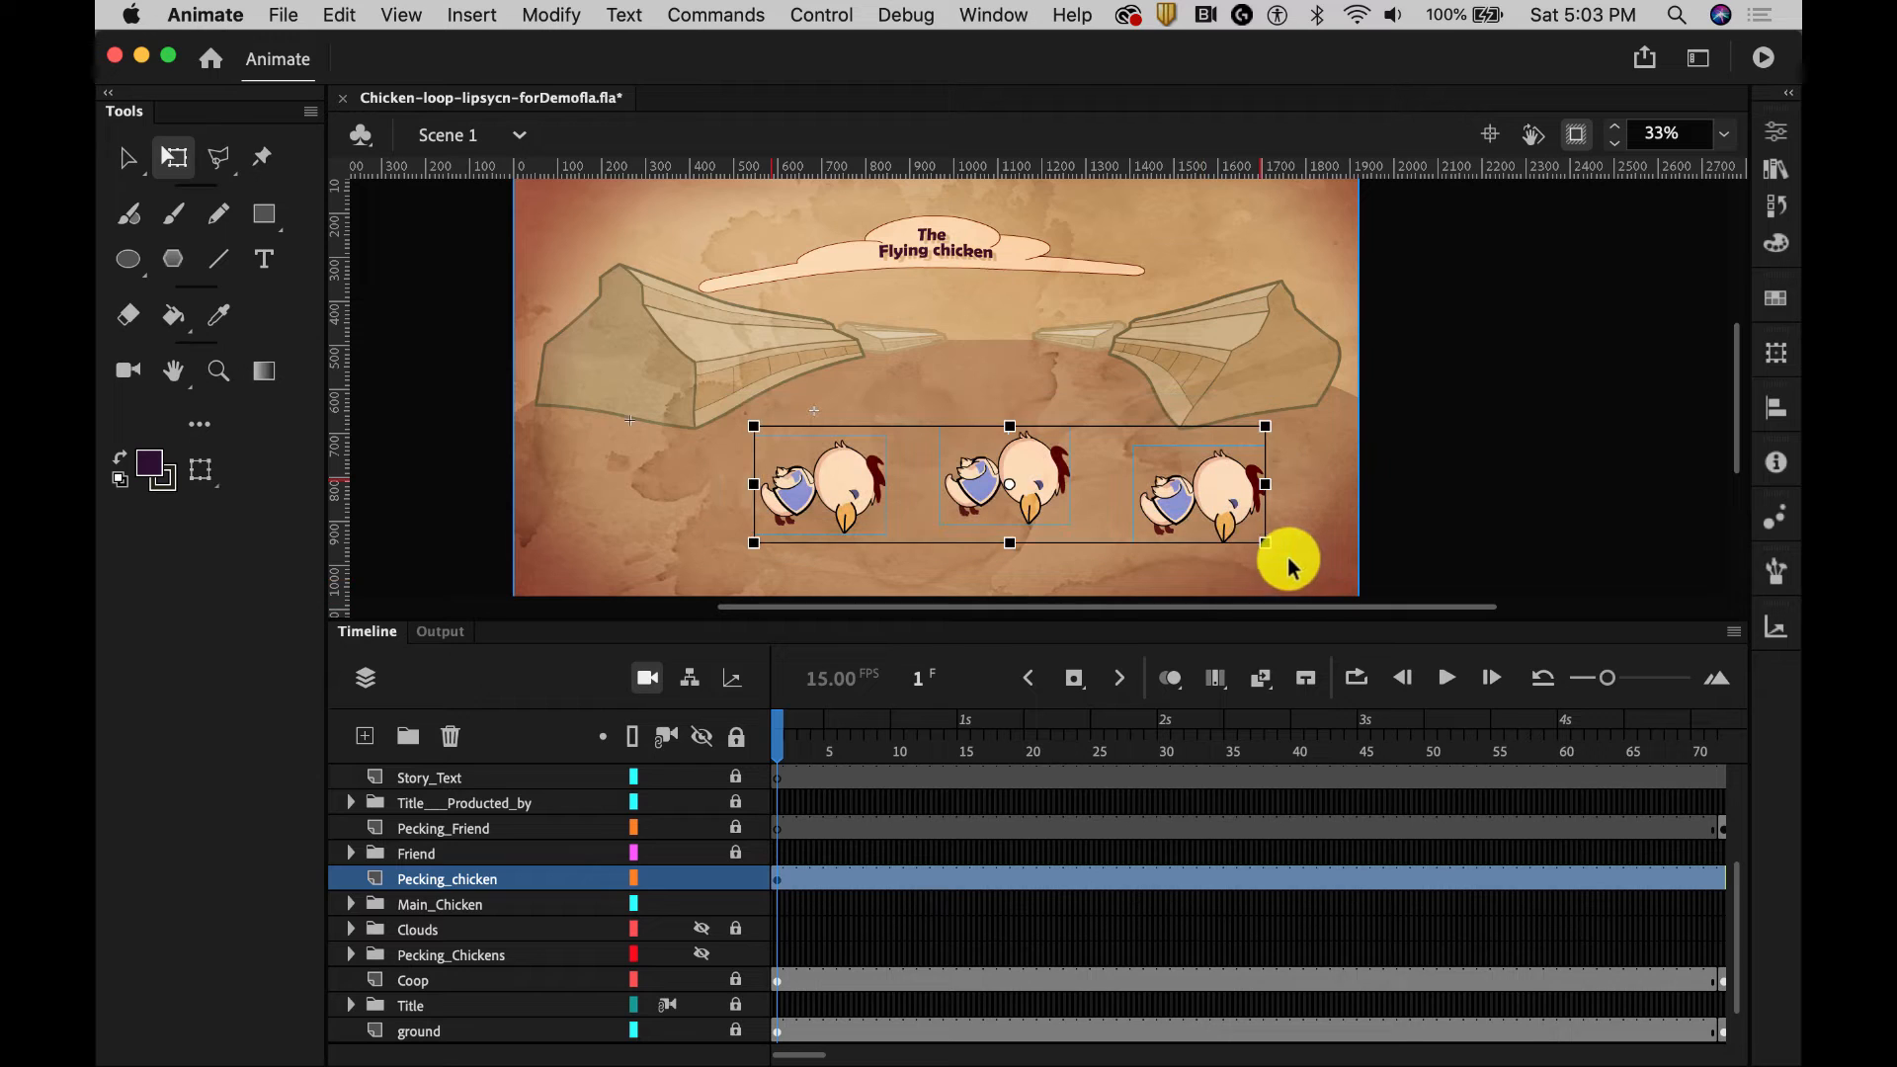
left_click(553, 15)
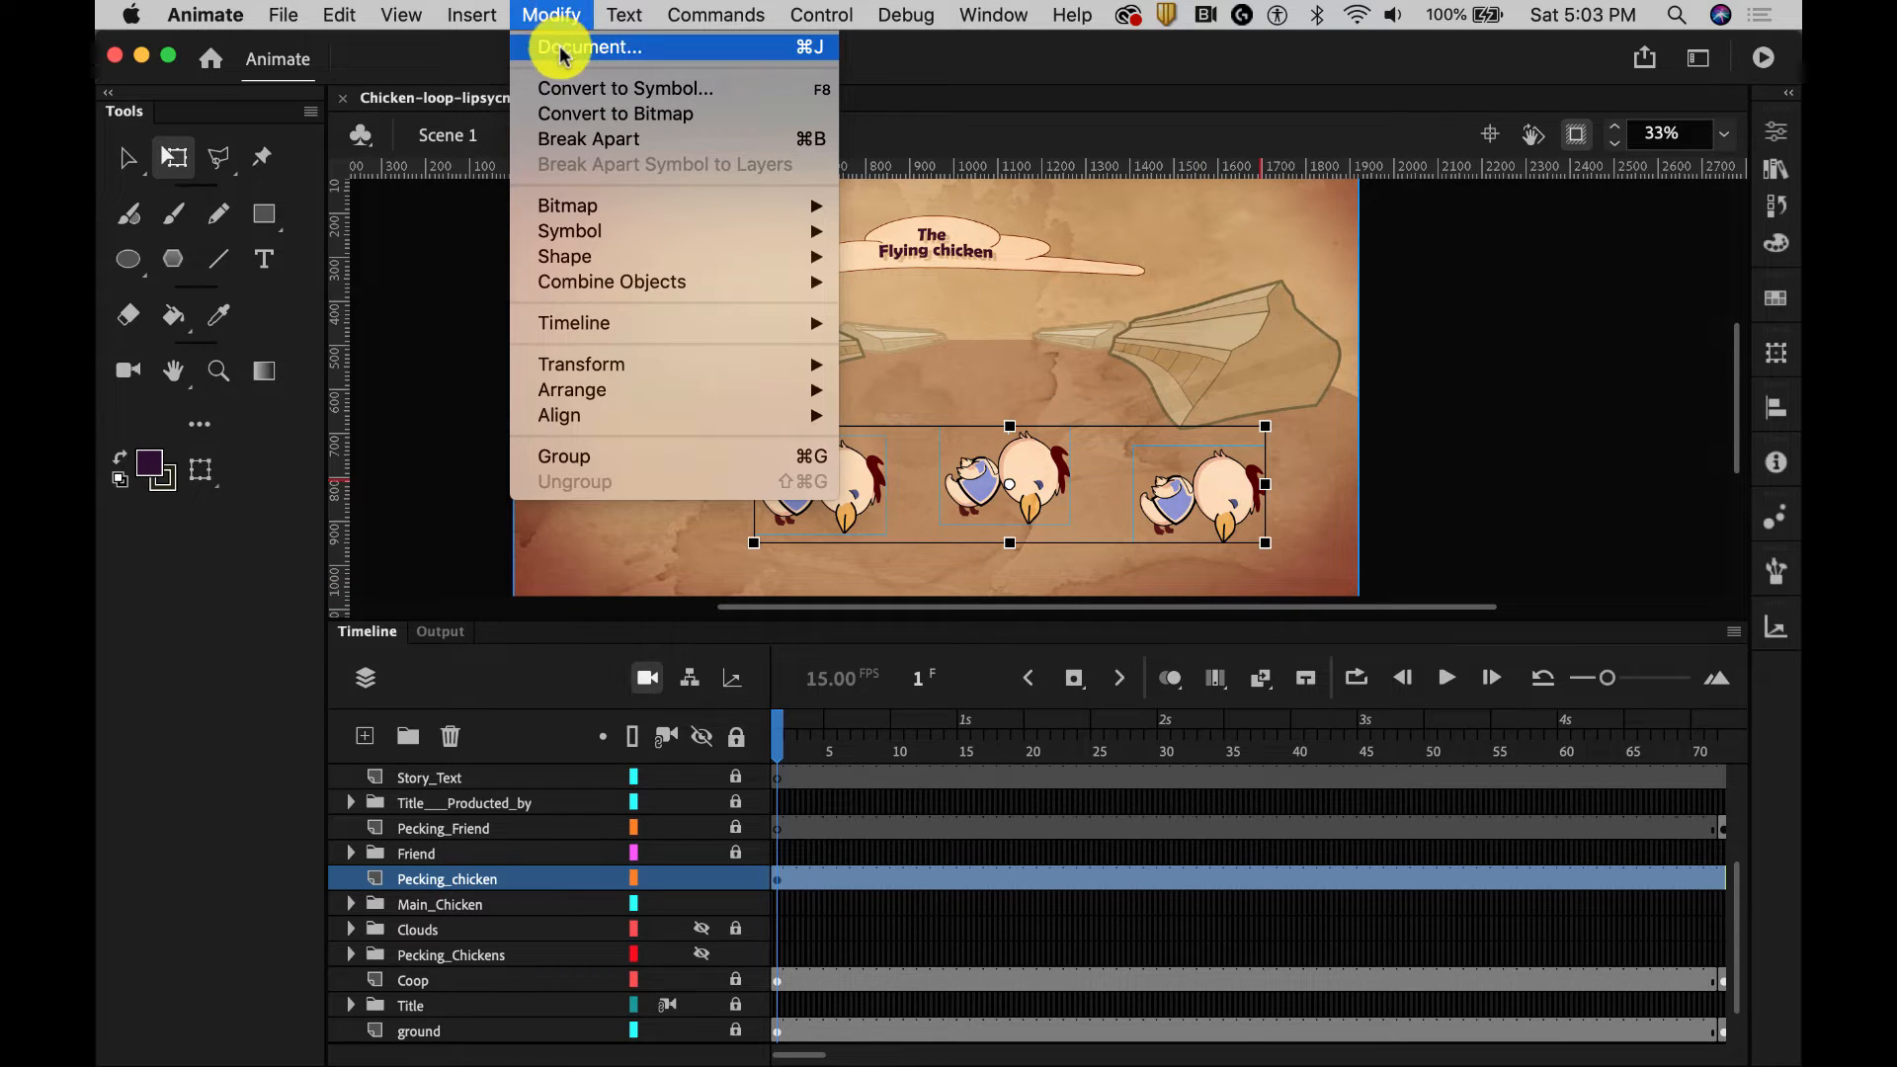
left_click(561, 88)
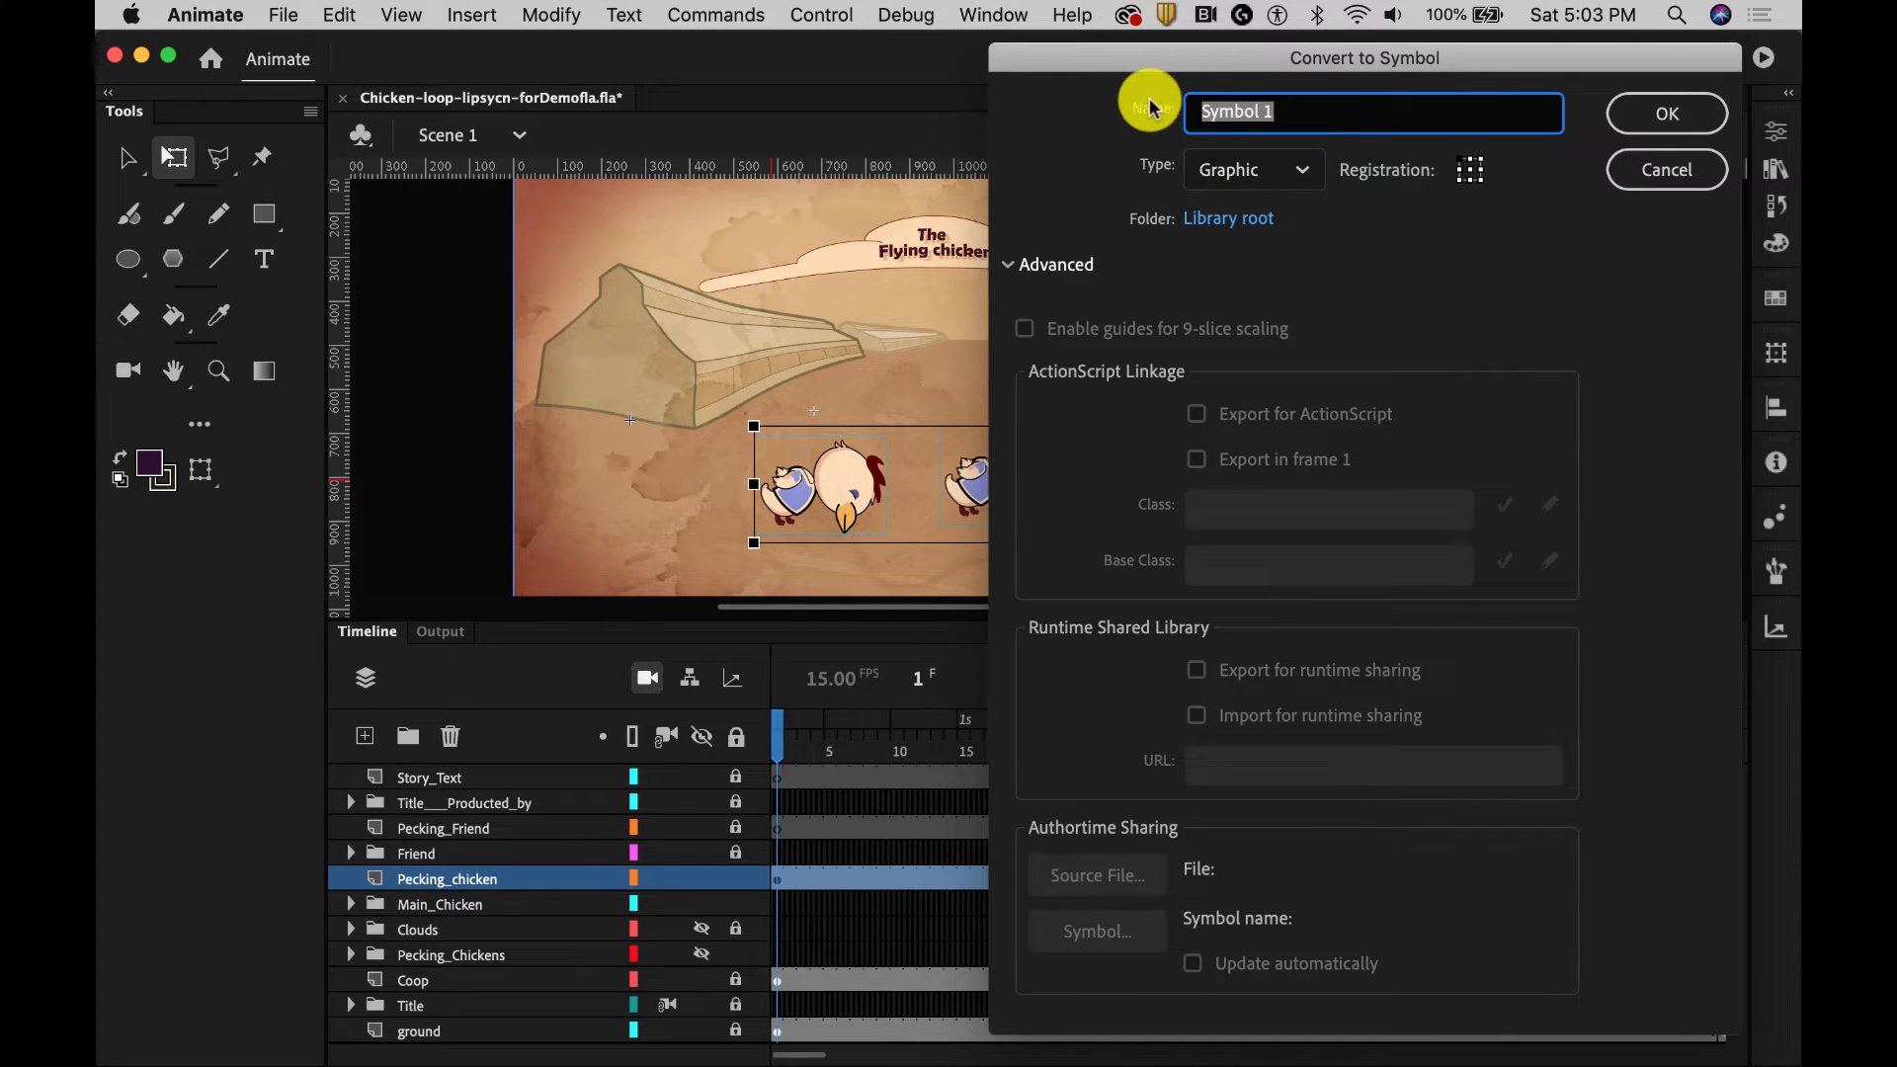
type("Peckings Chickens Group")
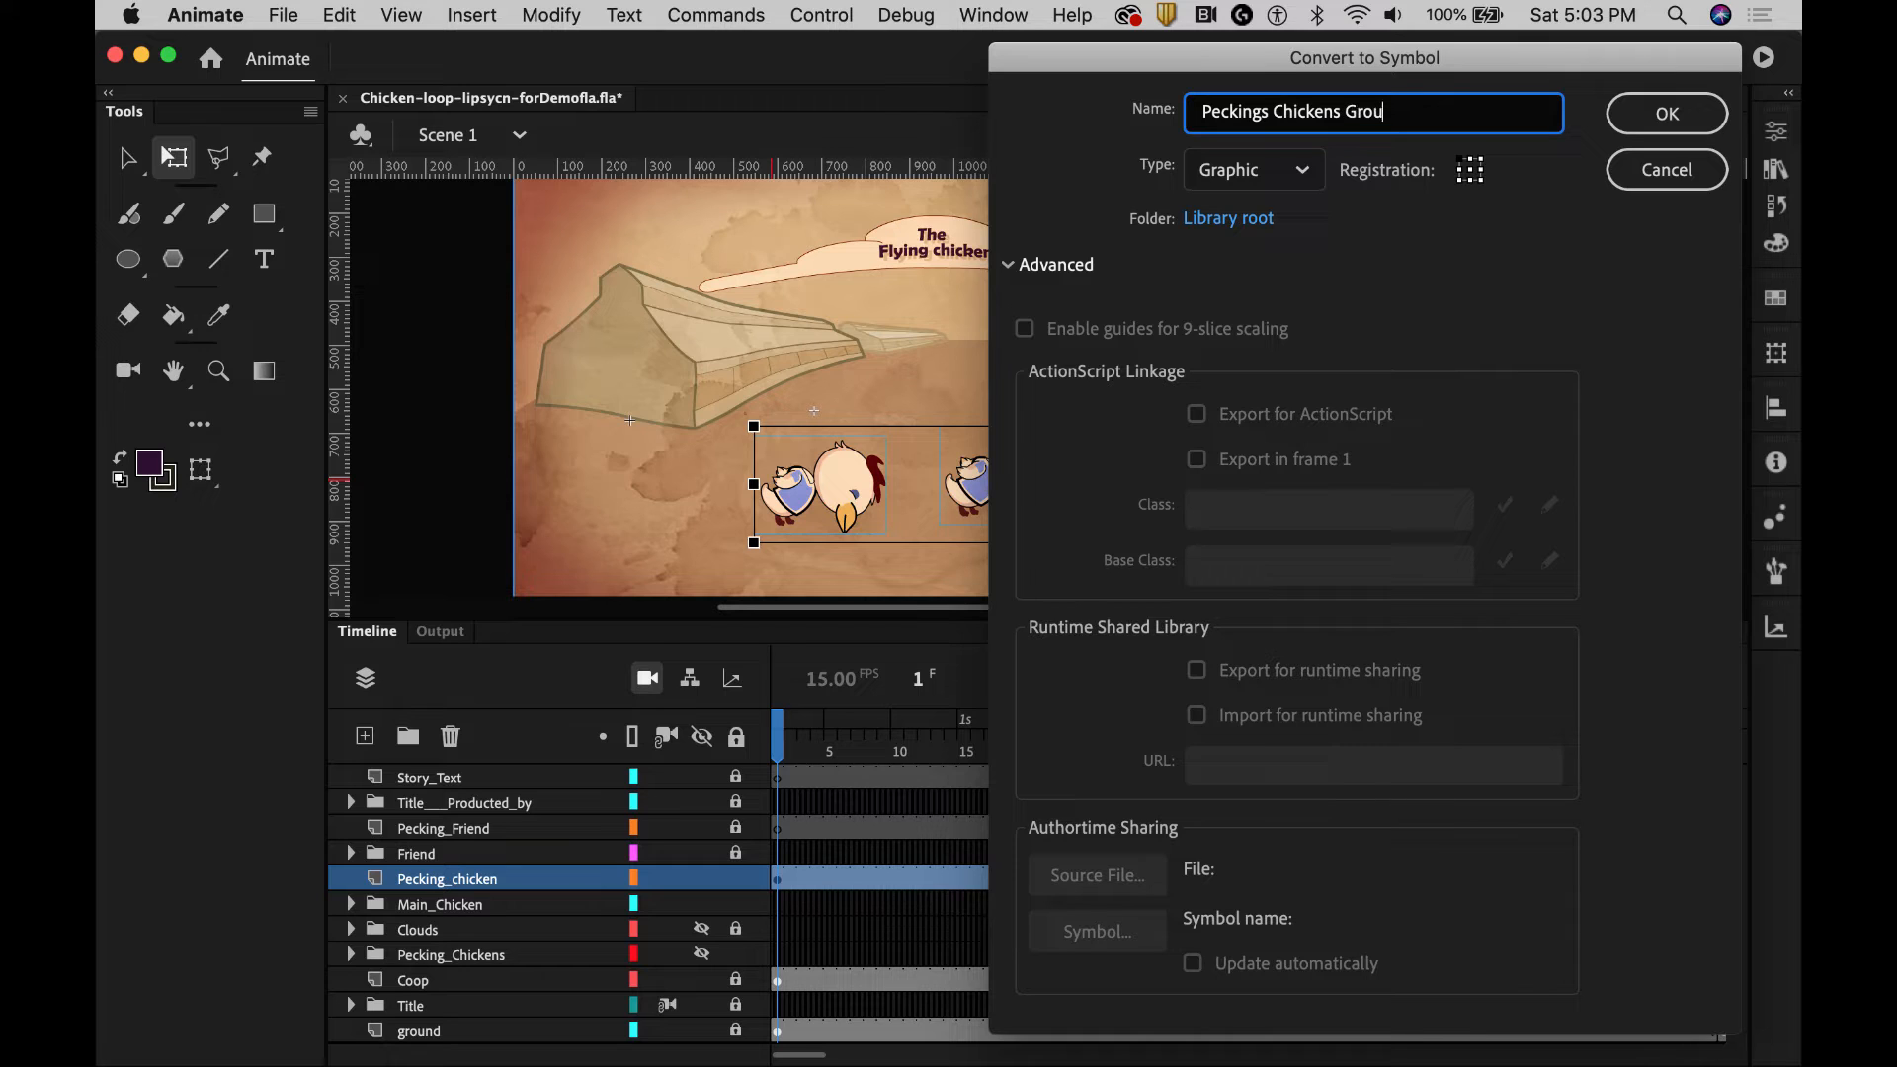
left_click(1670, 116)
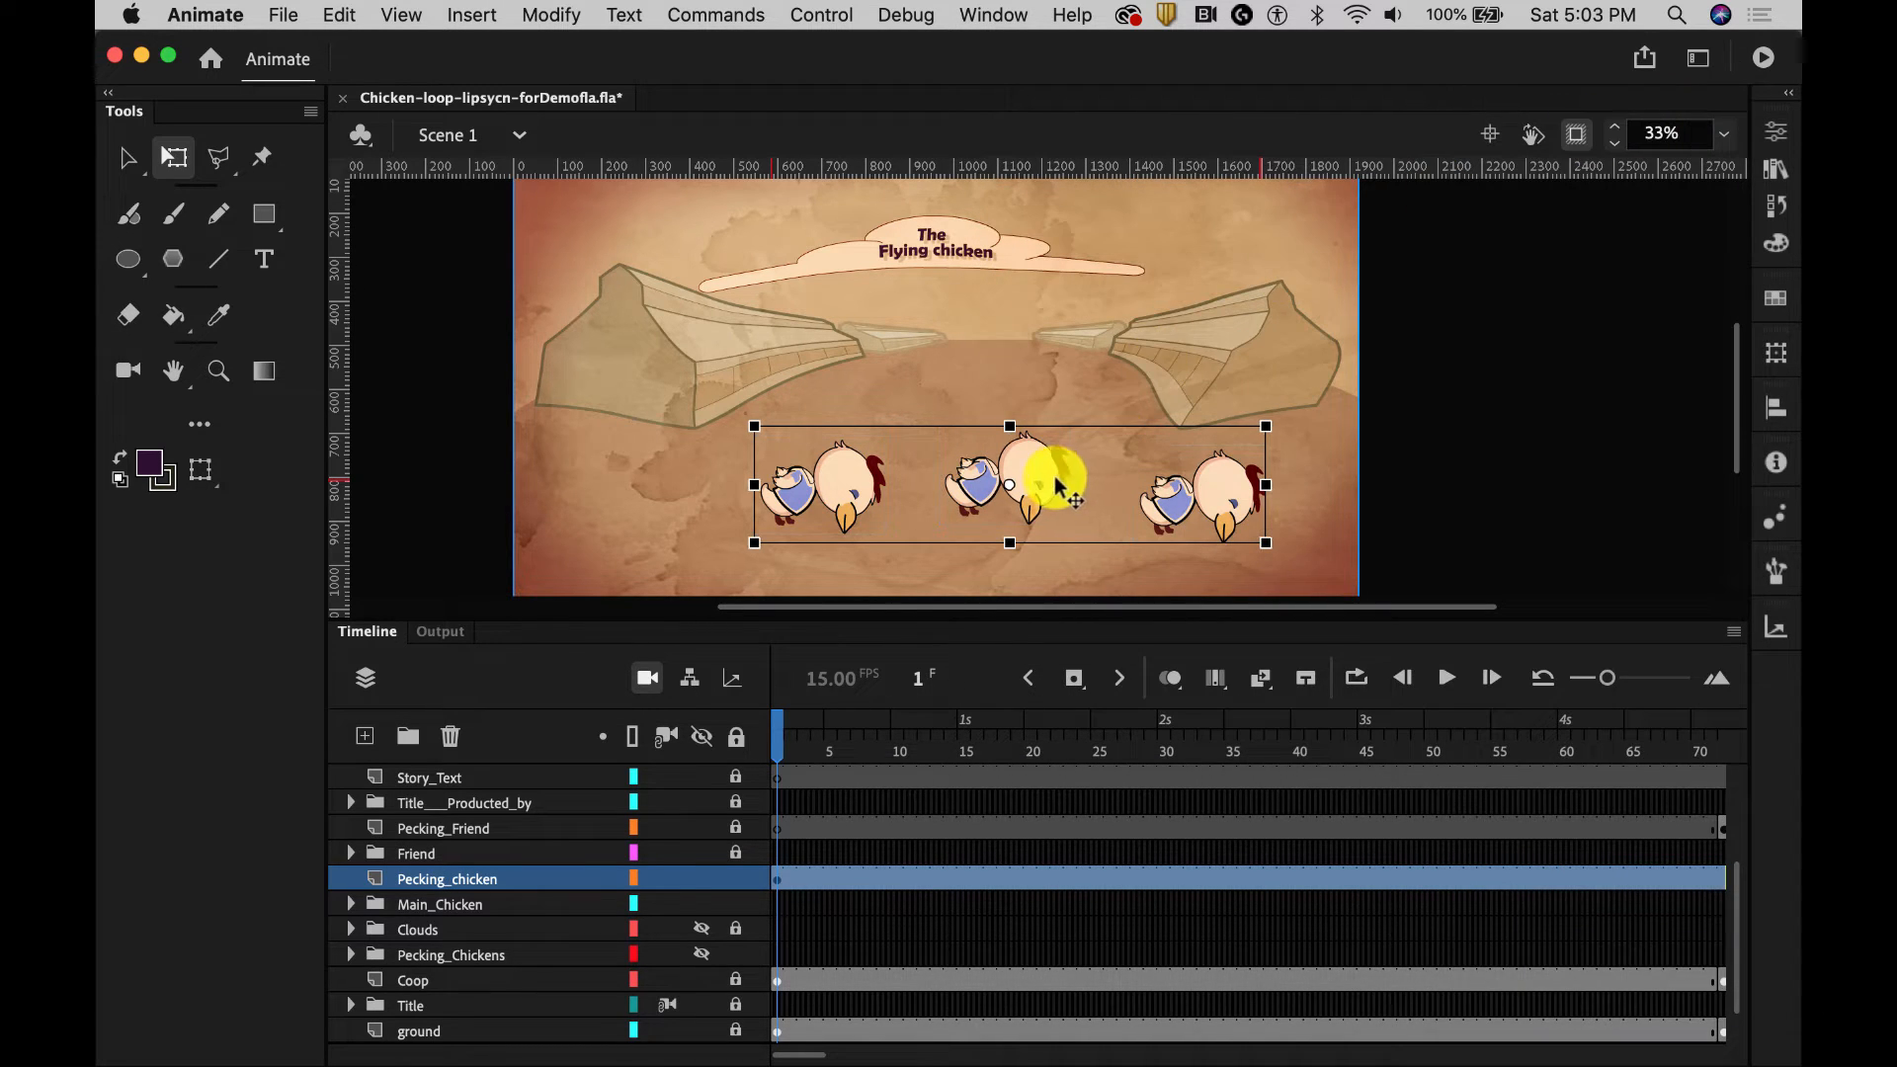
mouse_move(1050, 470)
left_mouse_down()
mouse_move(974, 436)
mouse_move(982, 470)
mouse_move(1052, 484)
mouse_move(1019, 469)
left_mouse_up()
Step: Open the chicken group symbol and select its three chicken instances one after another to examine them
double_click(1019, 474)
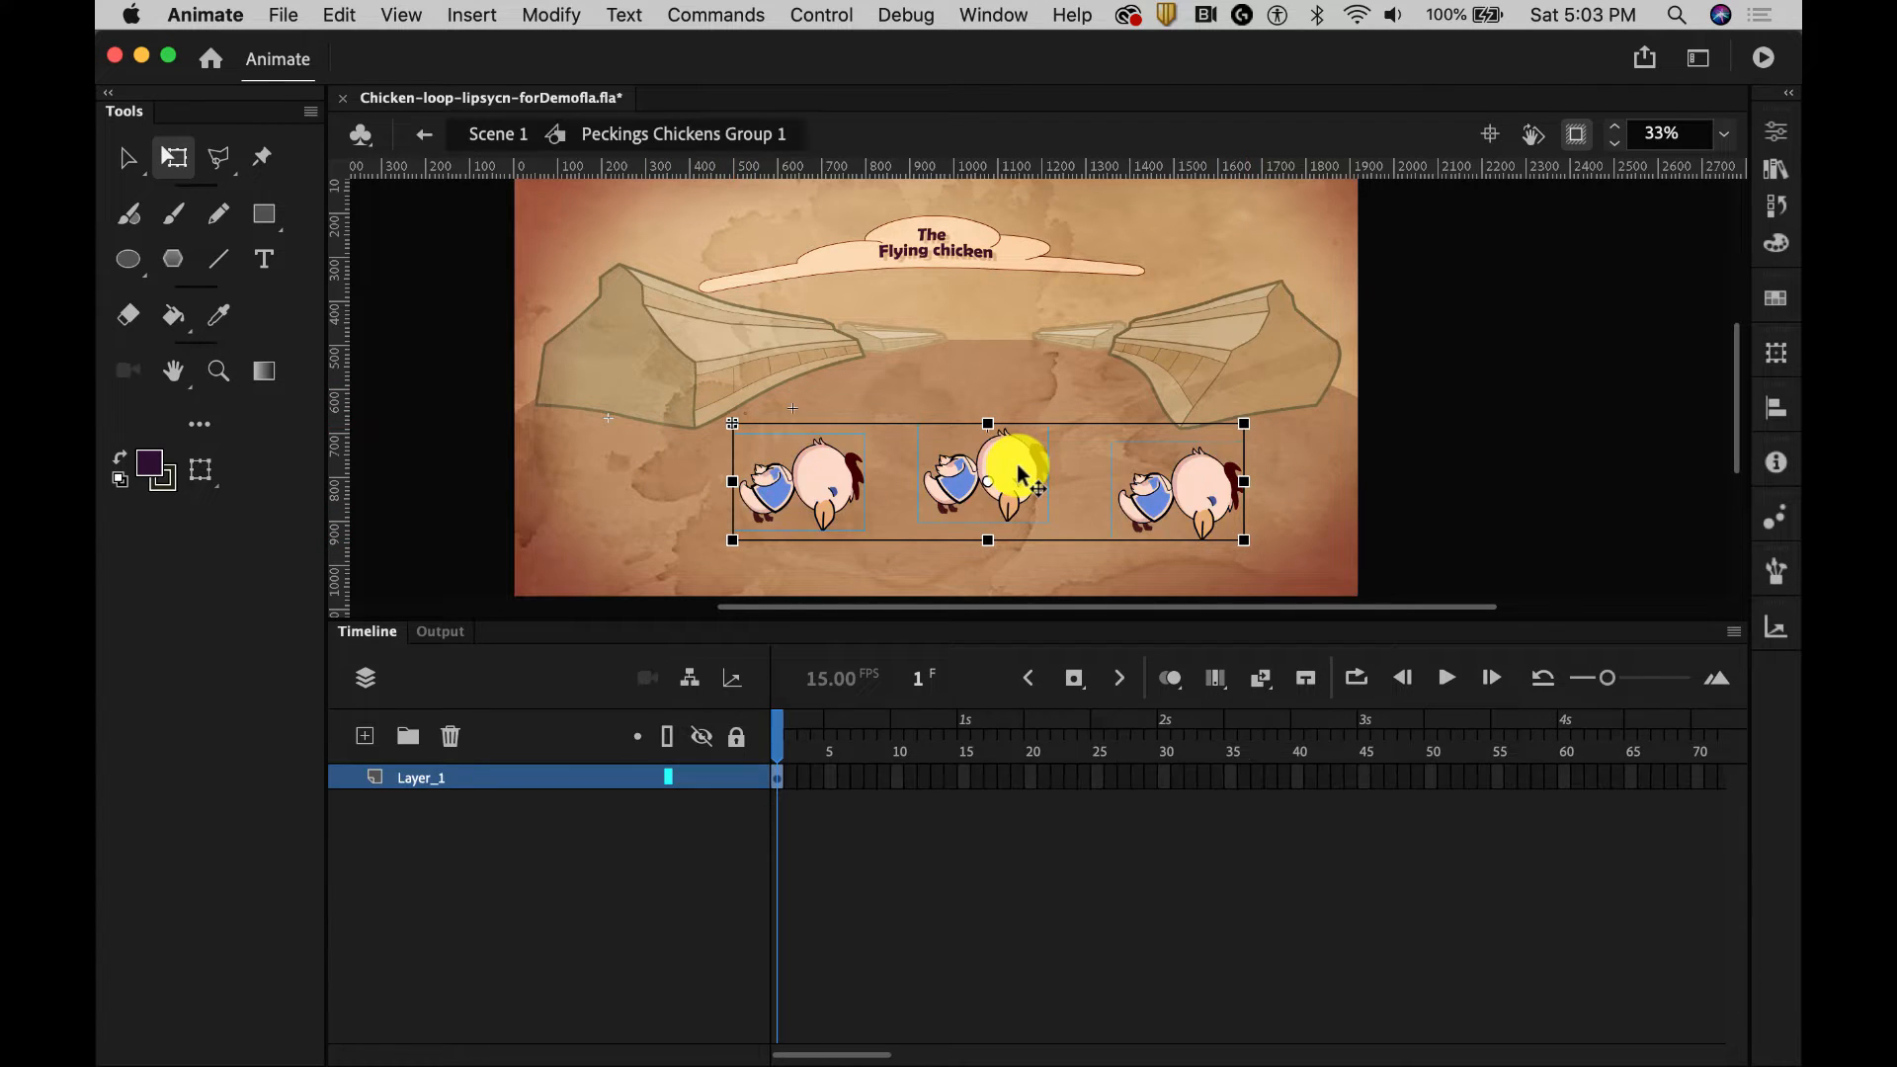
left_click(1423, 486)
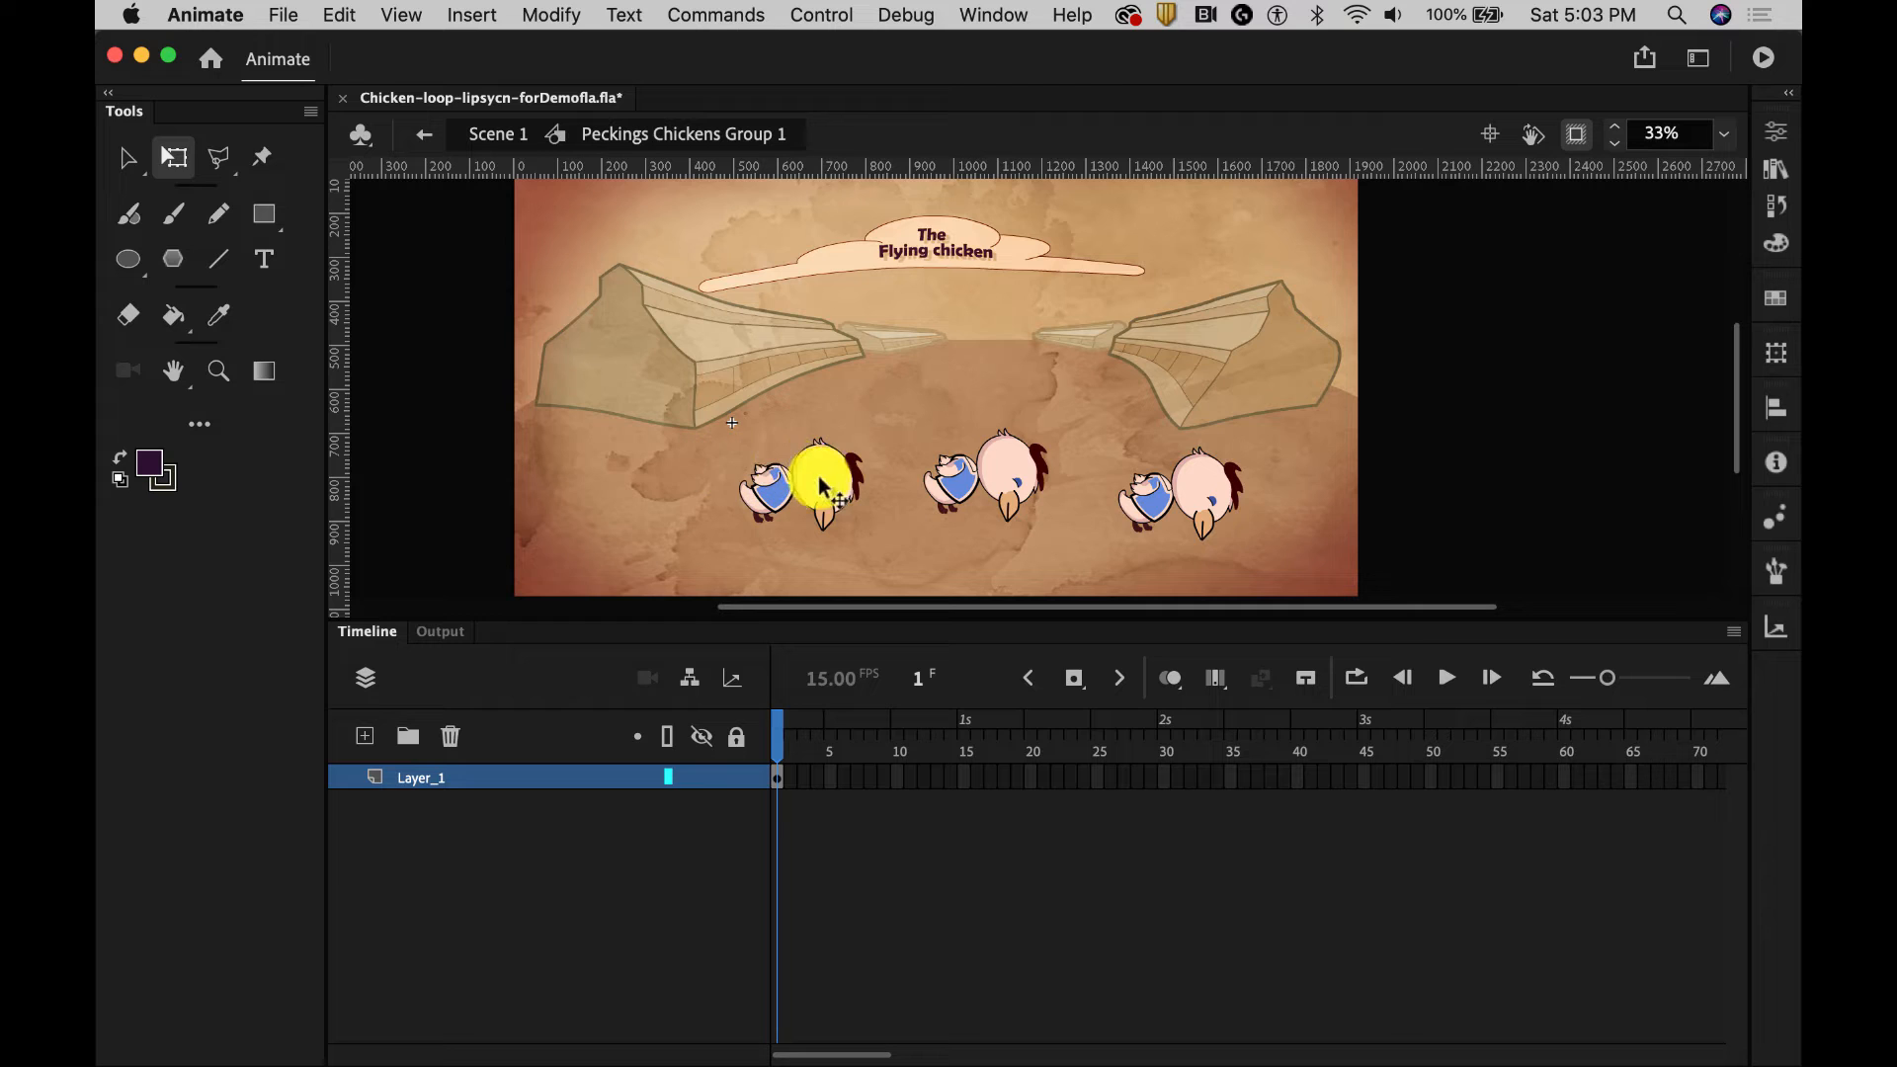
left_click(818, 478)
left_click(1032, 474)
left_click(1198, 491)
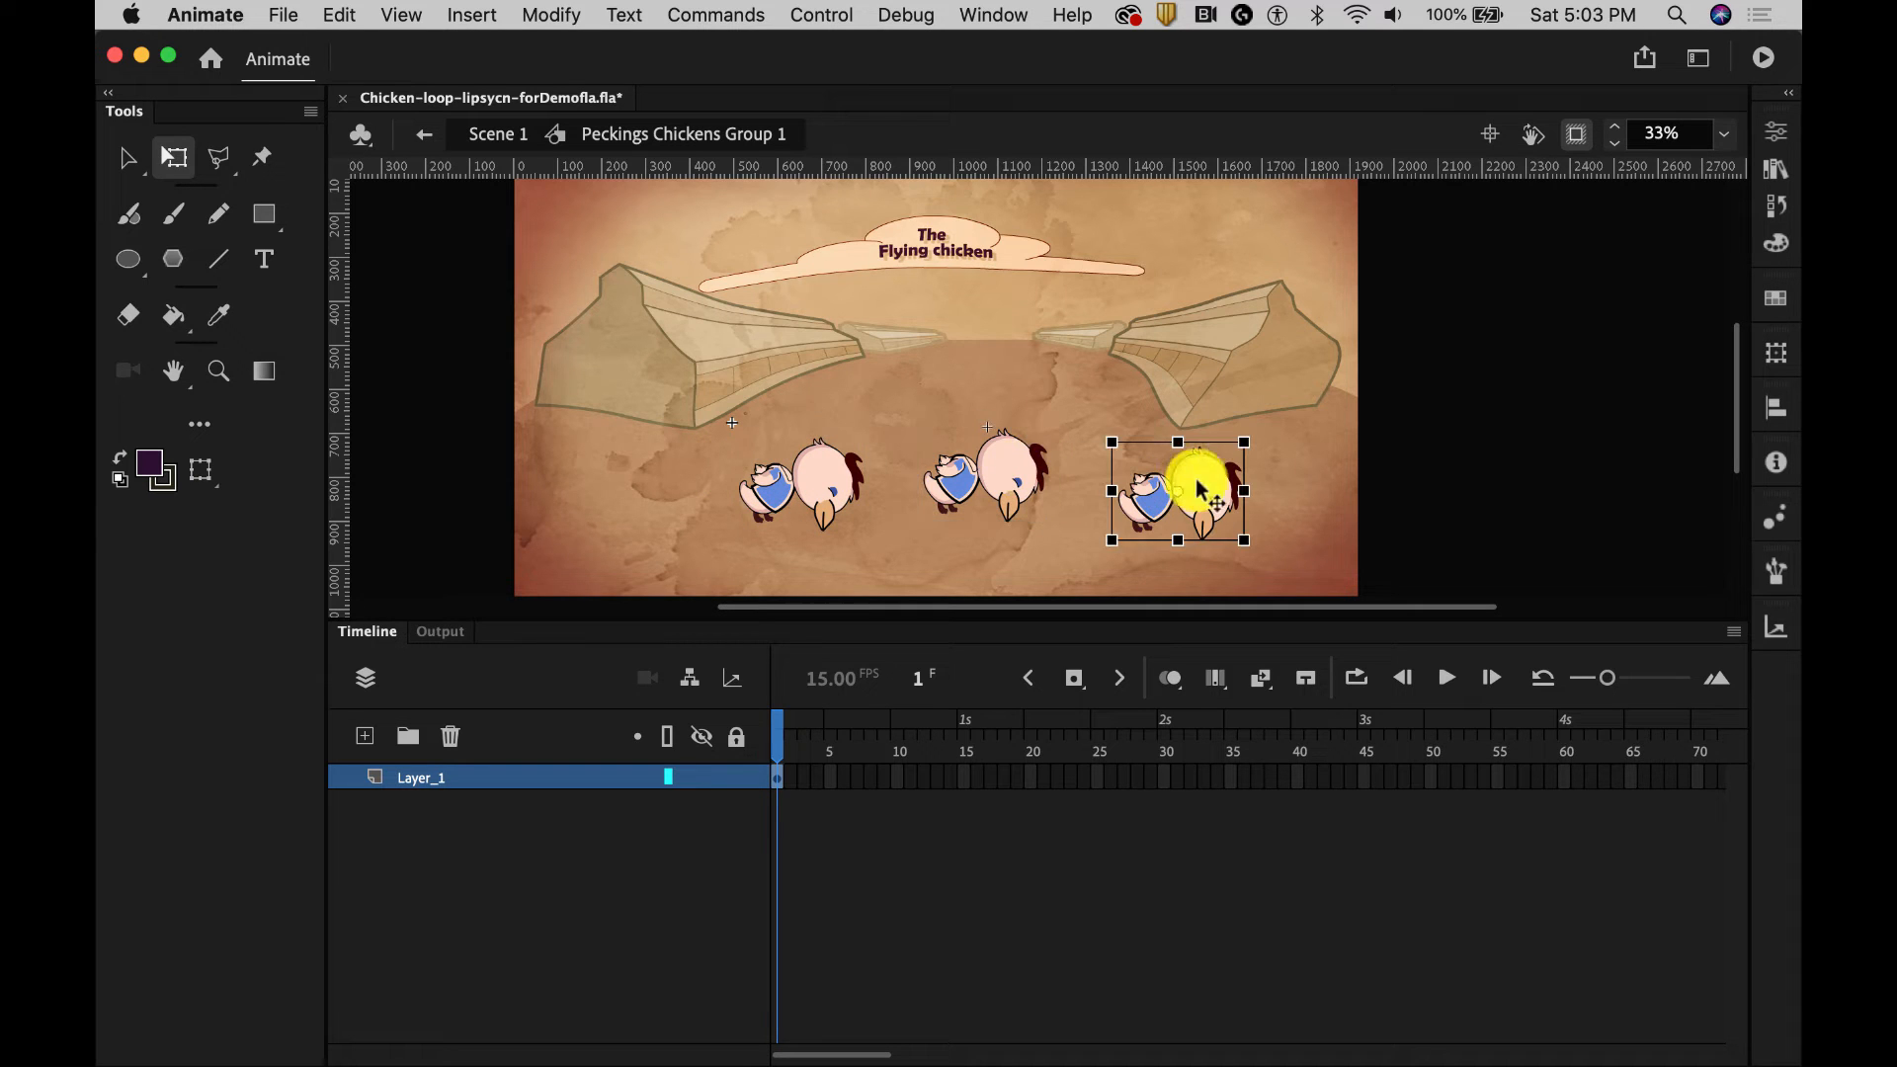
left_click(1473, 465)
Step: Open the Pecking Chicken - 1 symbol from inside the group and rotate its beak and eyes clockwise
double_click(843, 484)
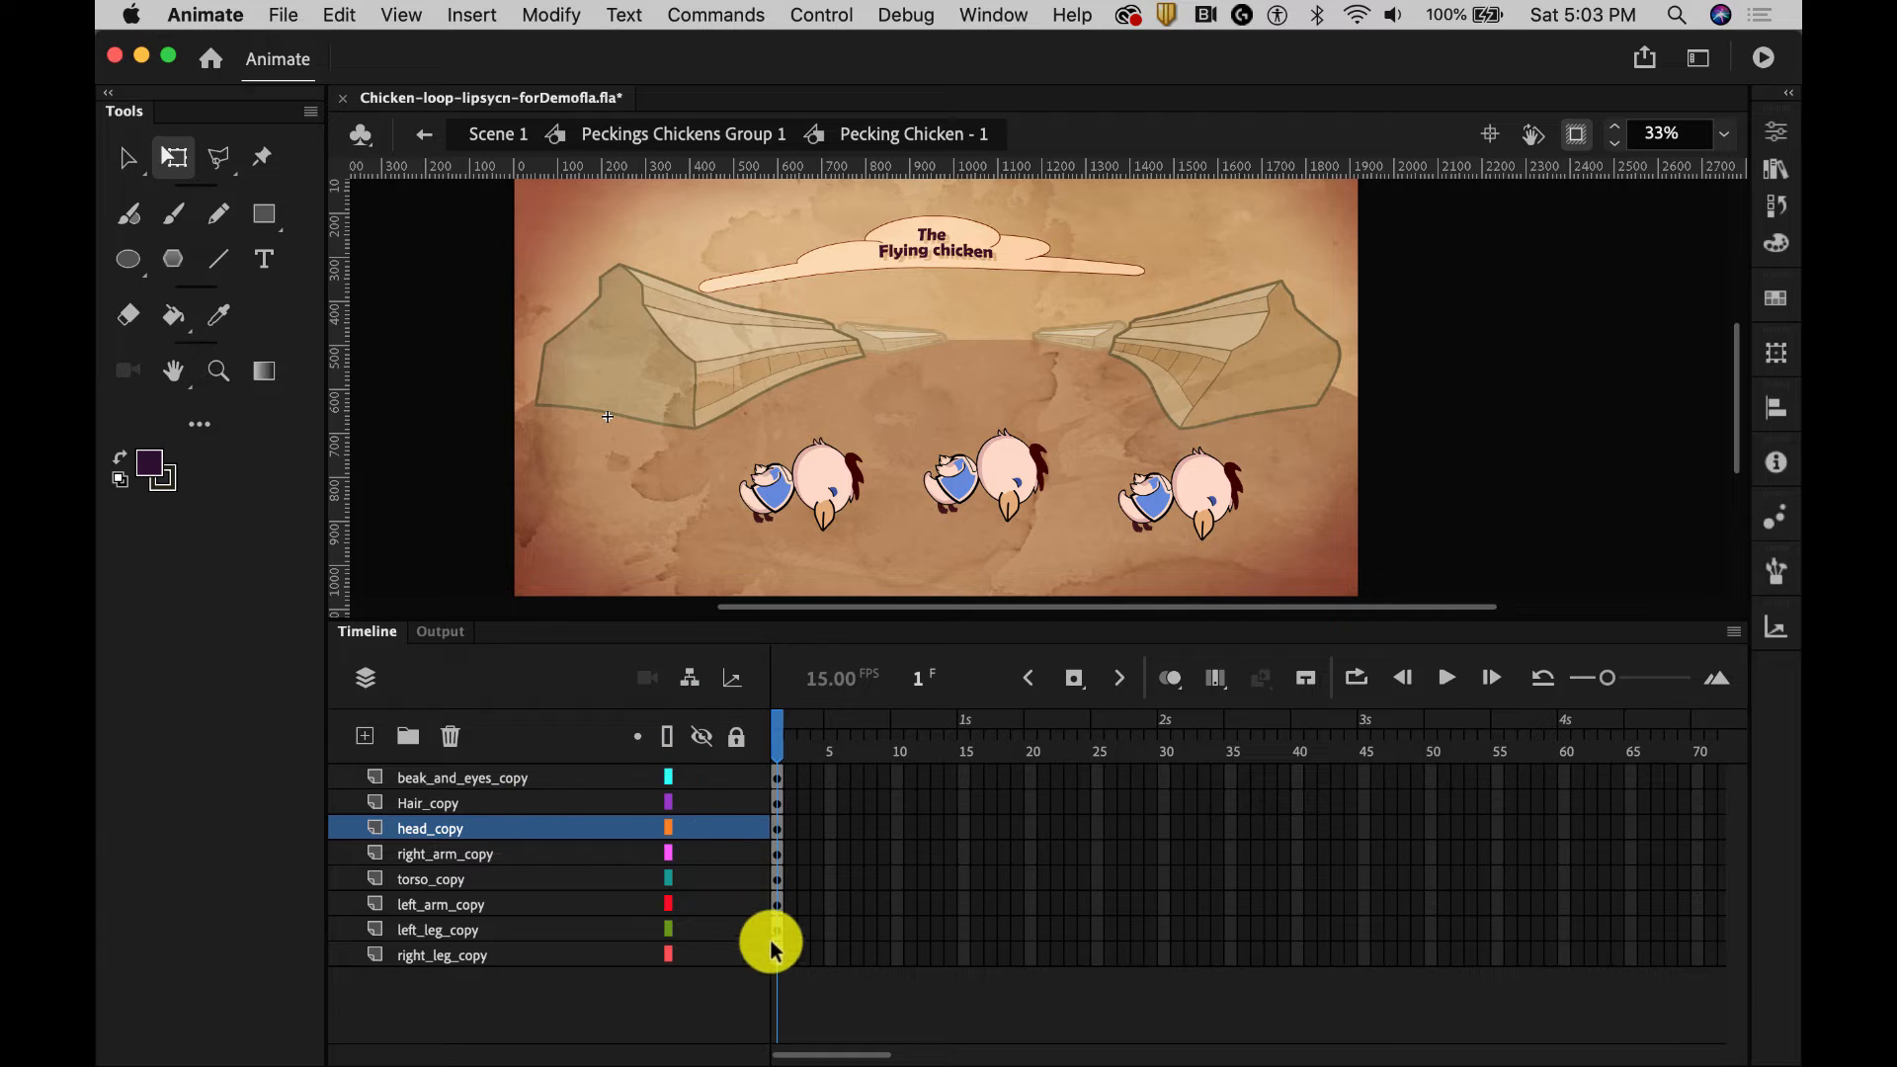
left_click(828, 516)
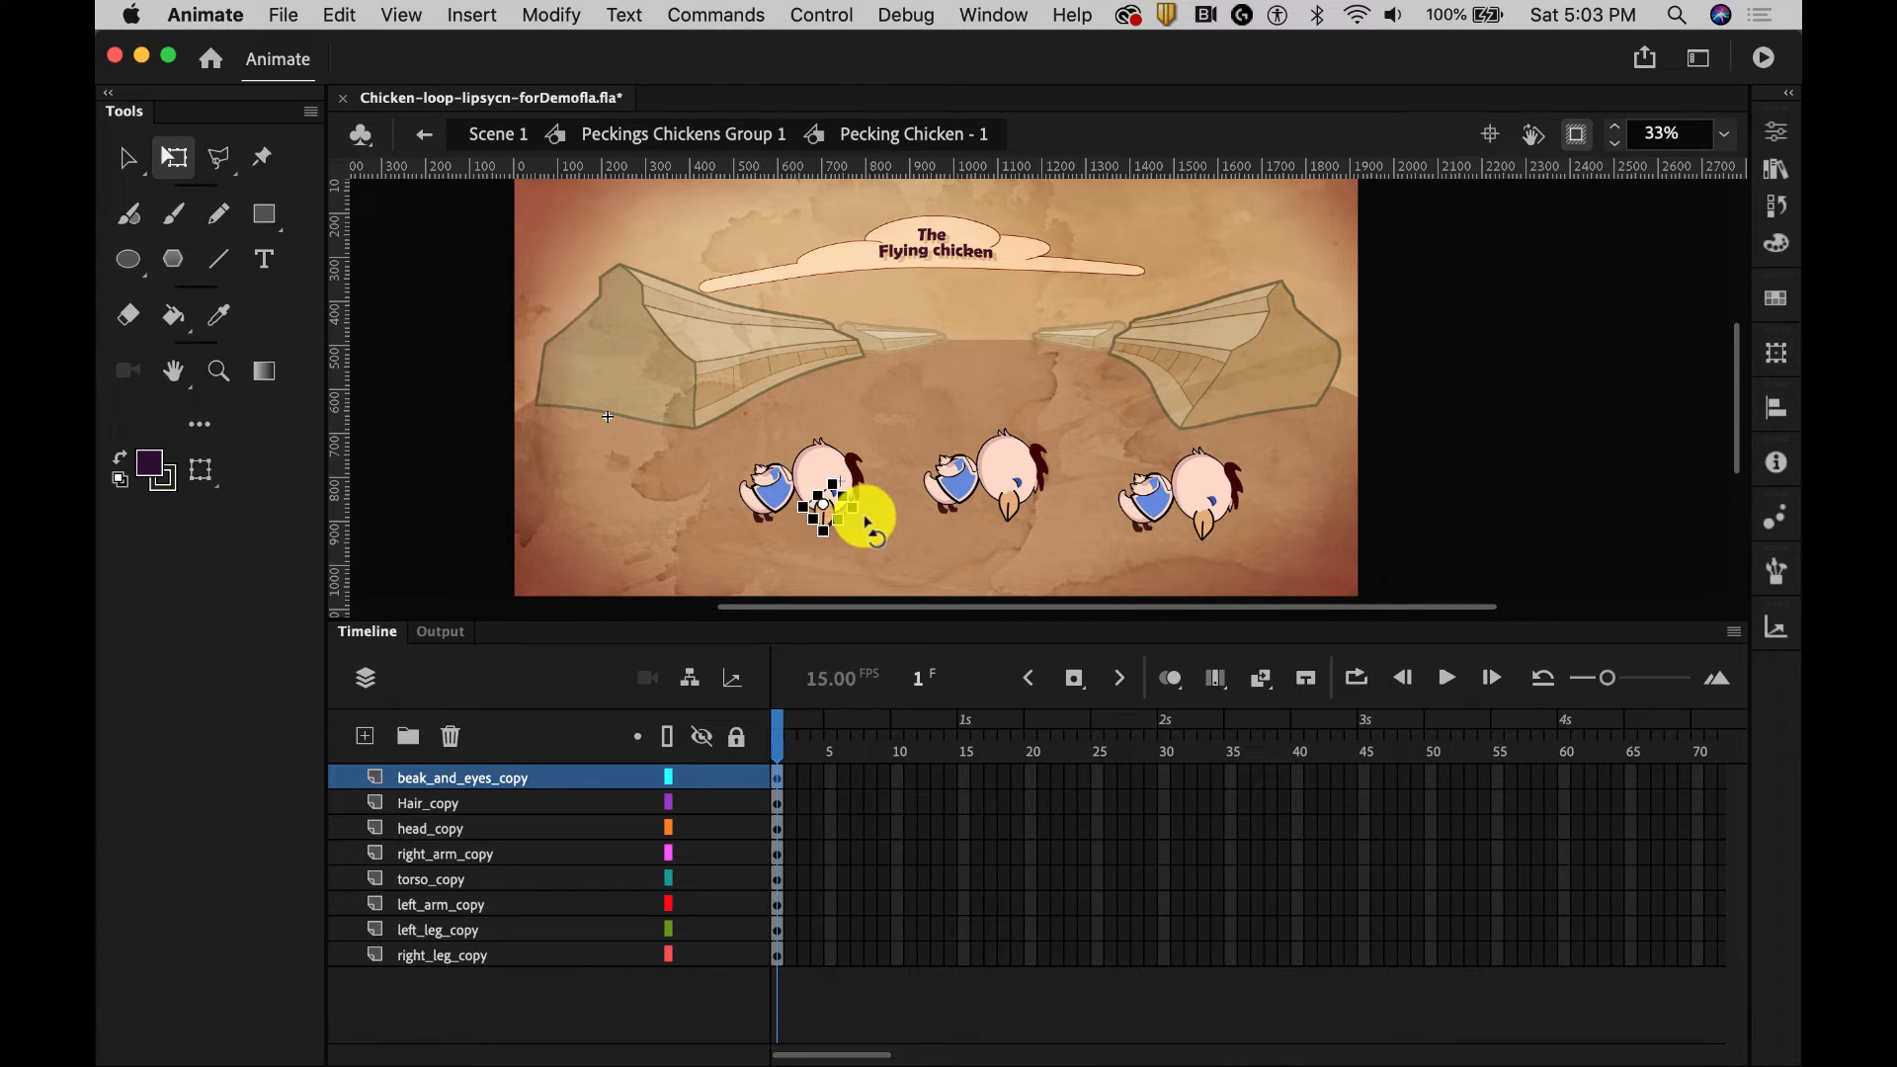
left_click_drag(865, 519, 859, 532)
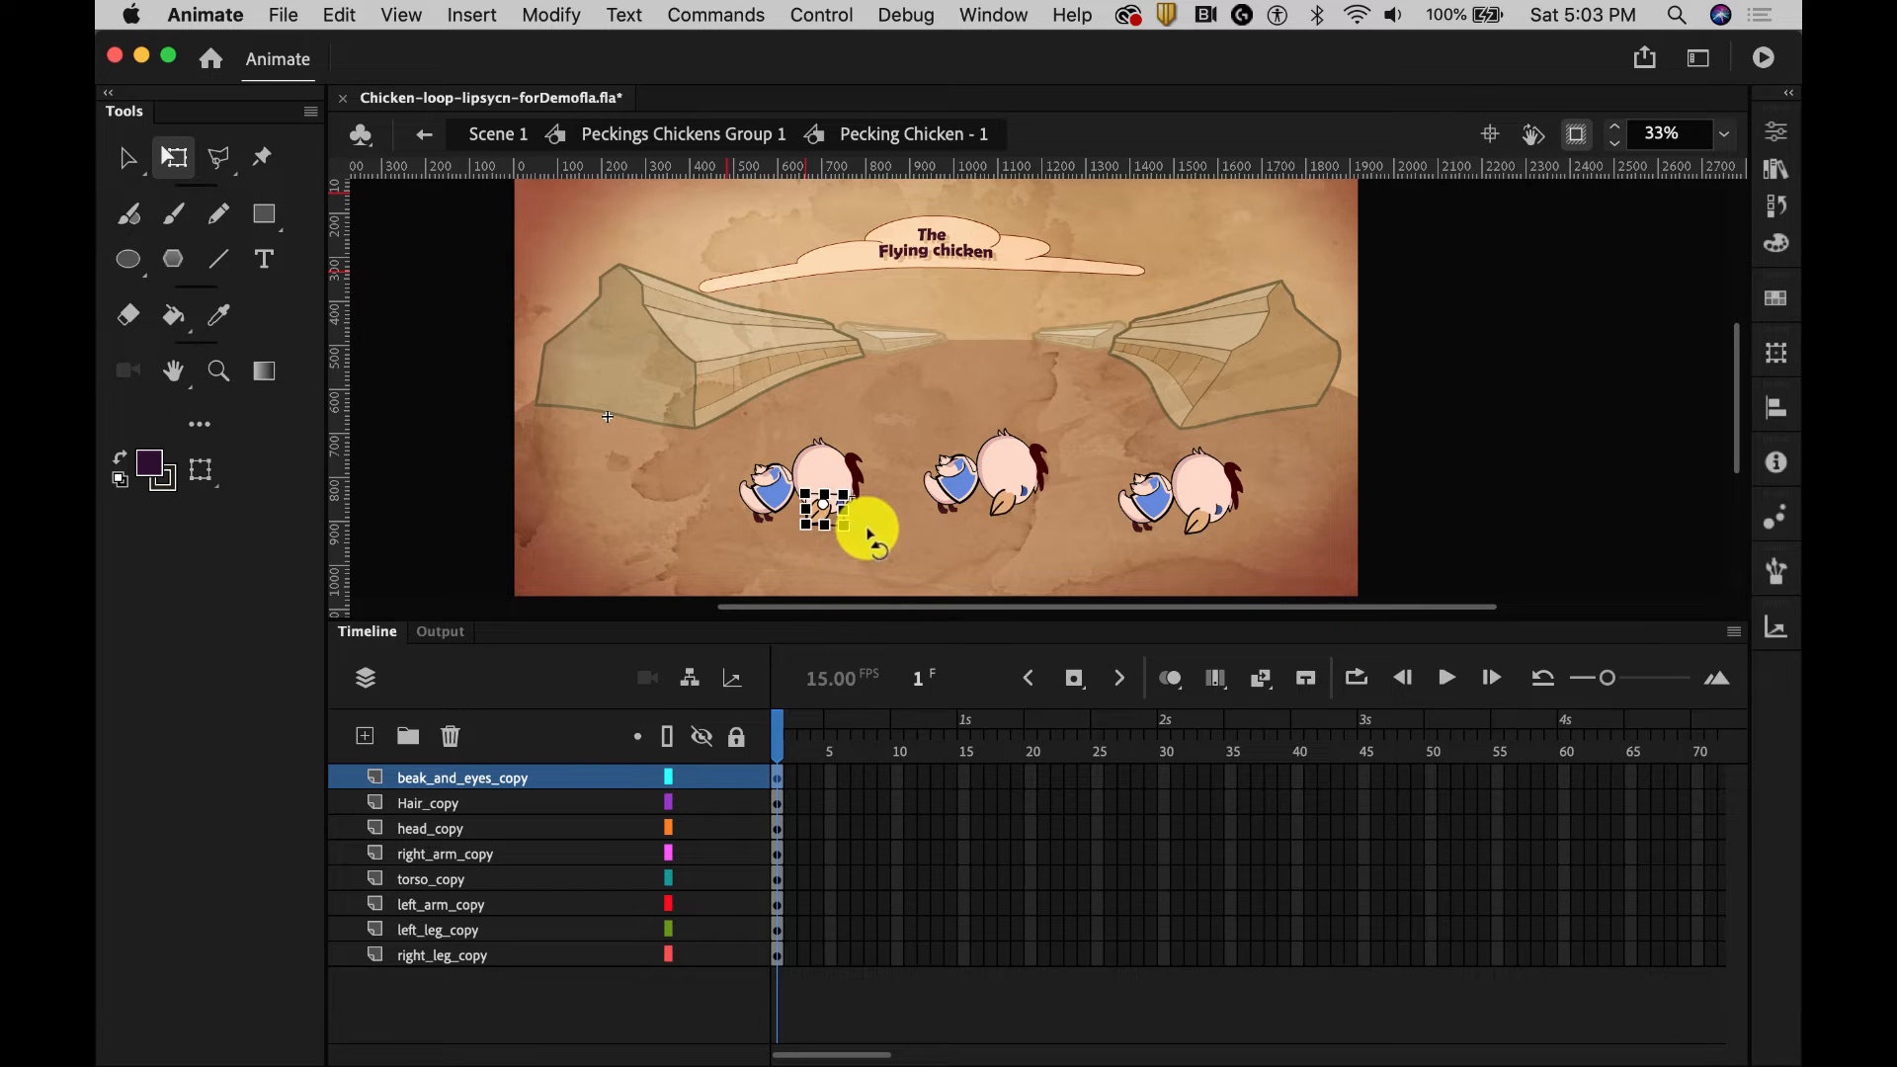
left_click(834, 472)
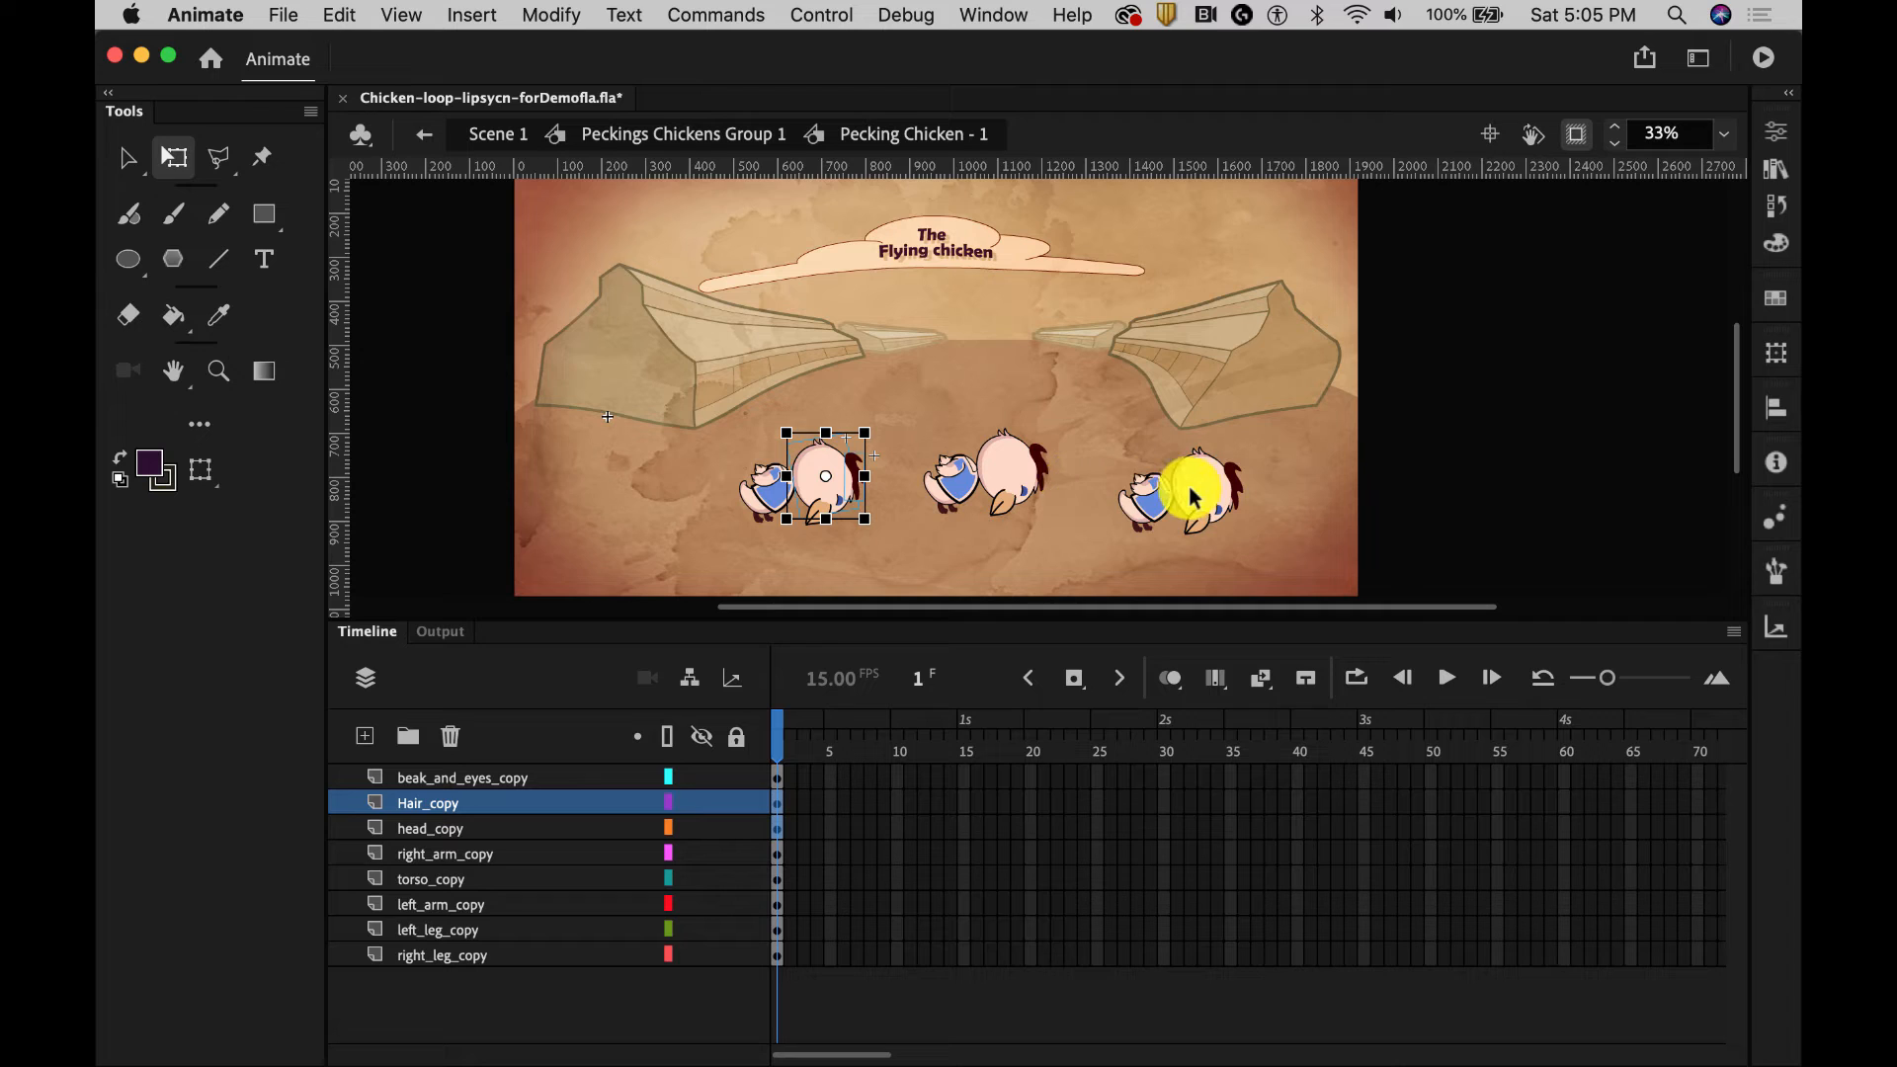
left_click(1465, 442)
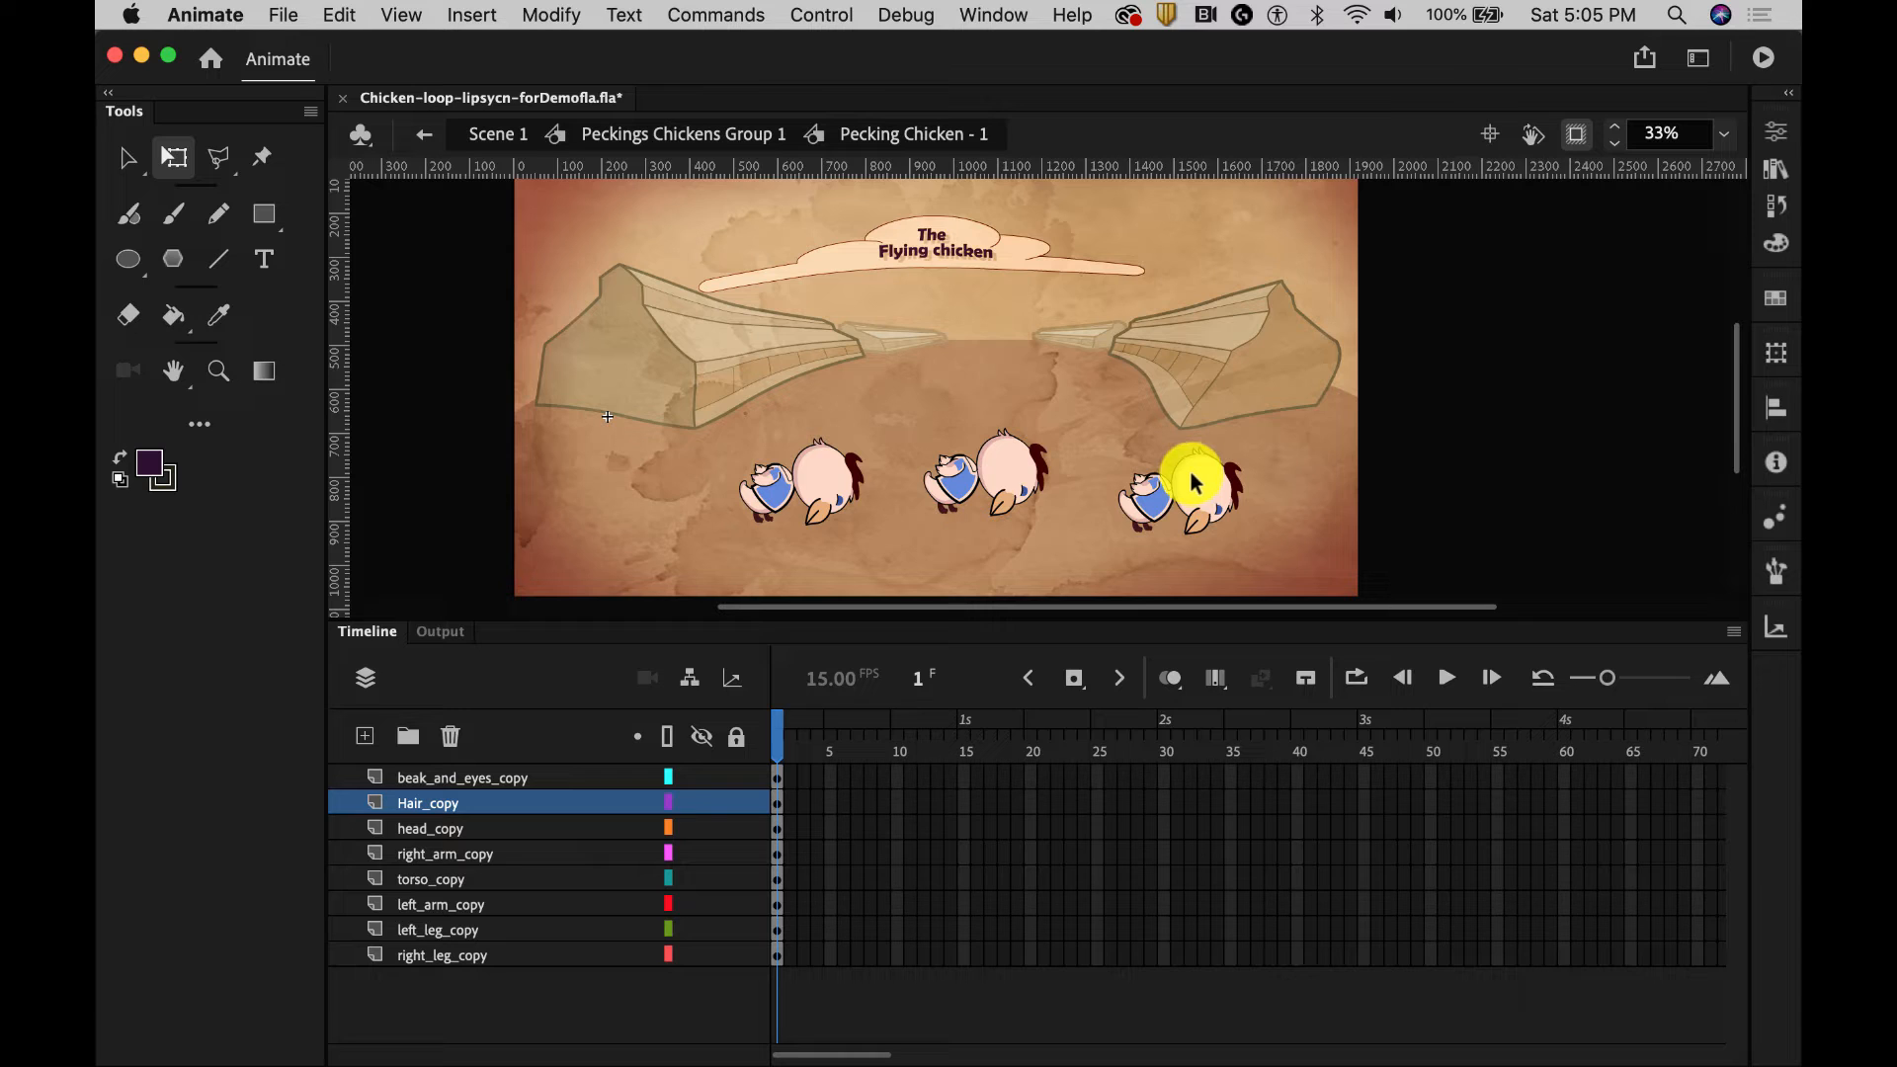
Step: Duplicate the Pecking Chicken - 1 symbol in the library as a graphic symbol named "Pecking Chicken - 3"
left_click(1775, 131)
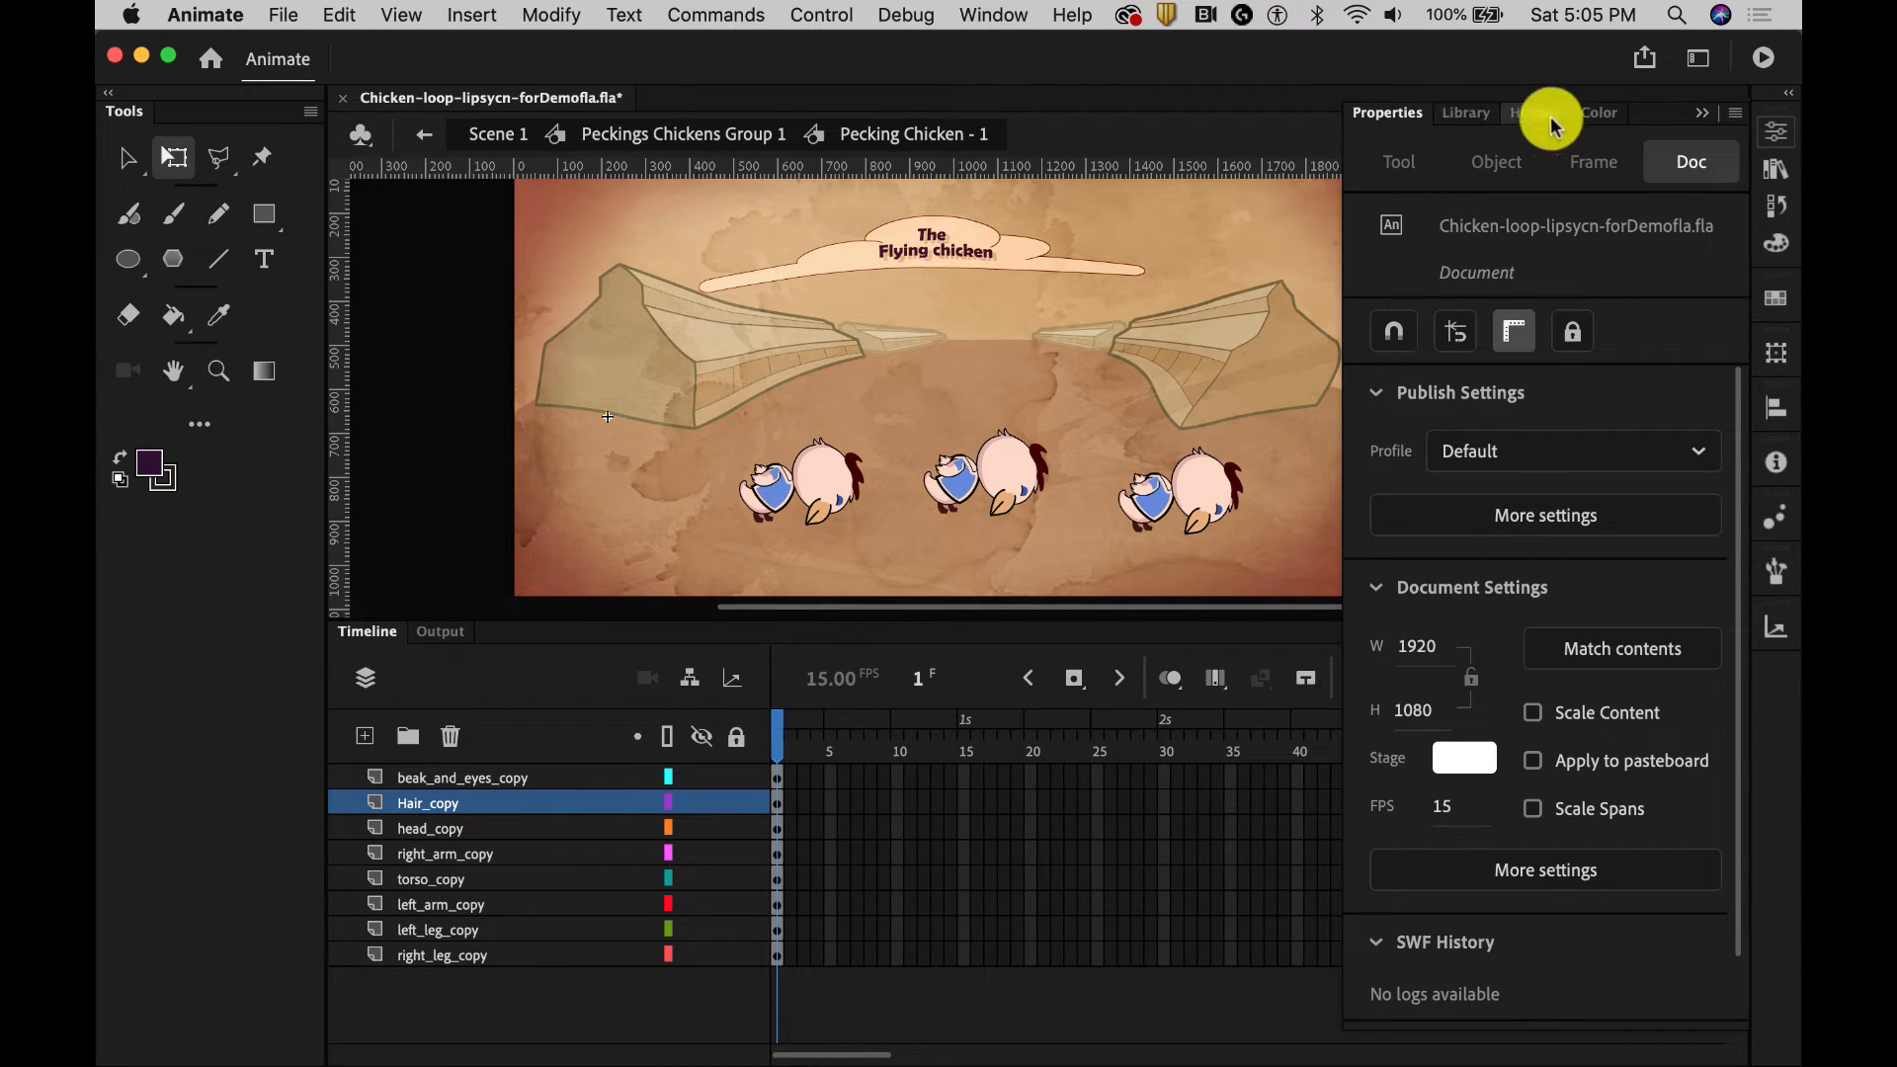
left_click(1466, 112)
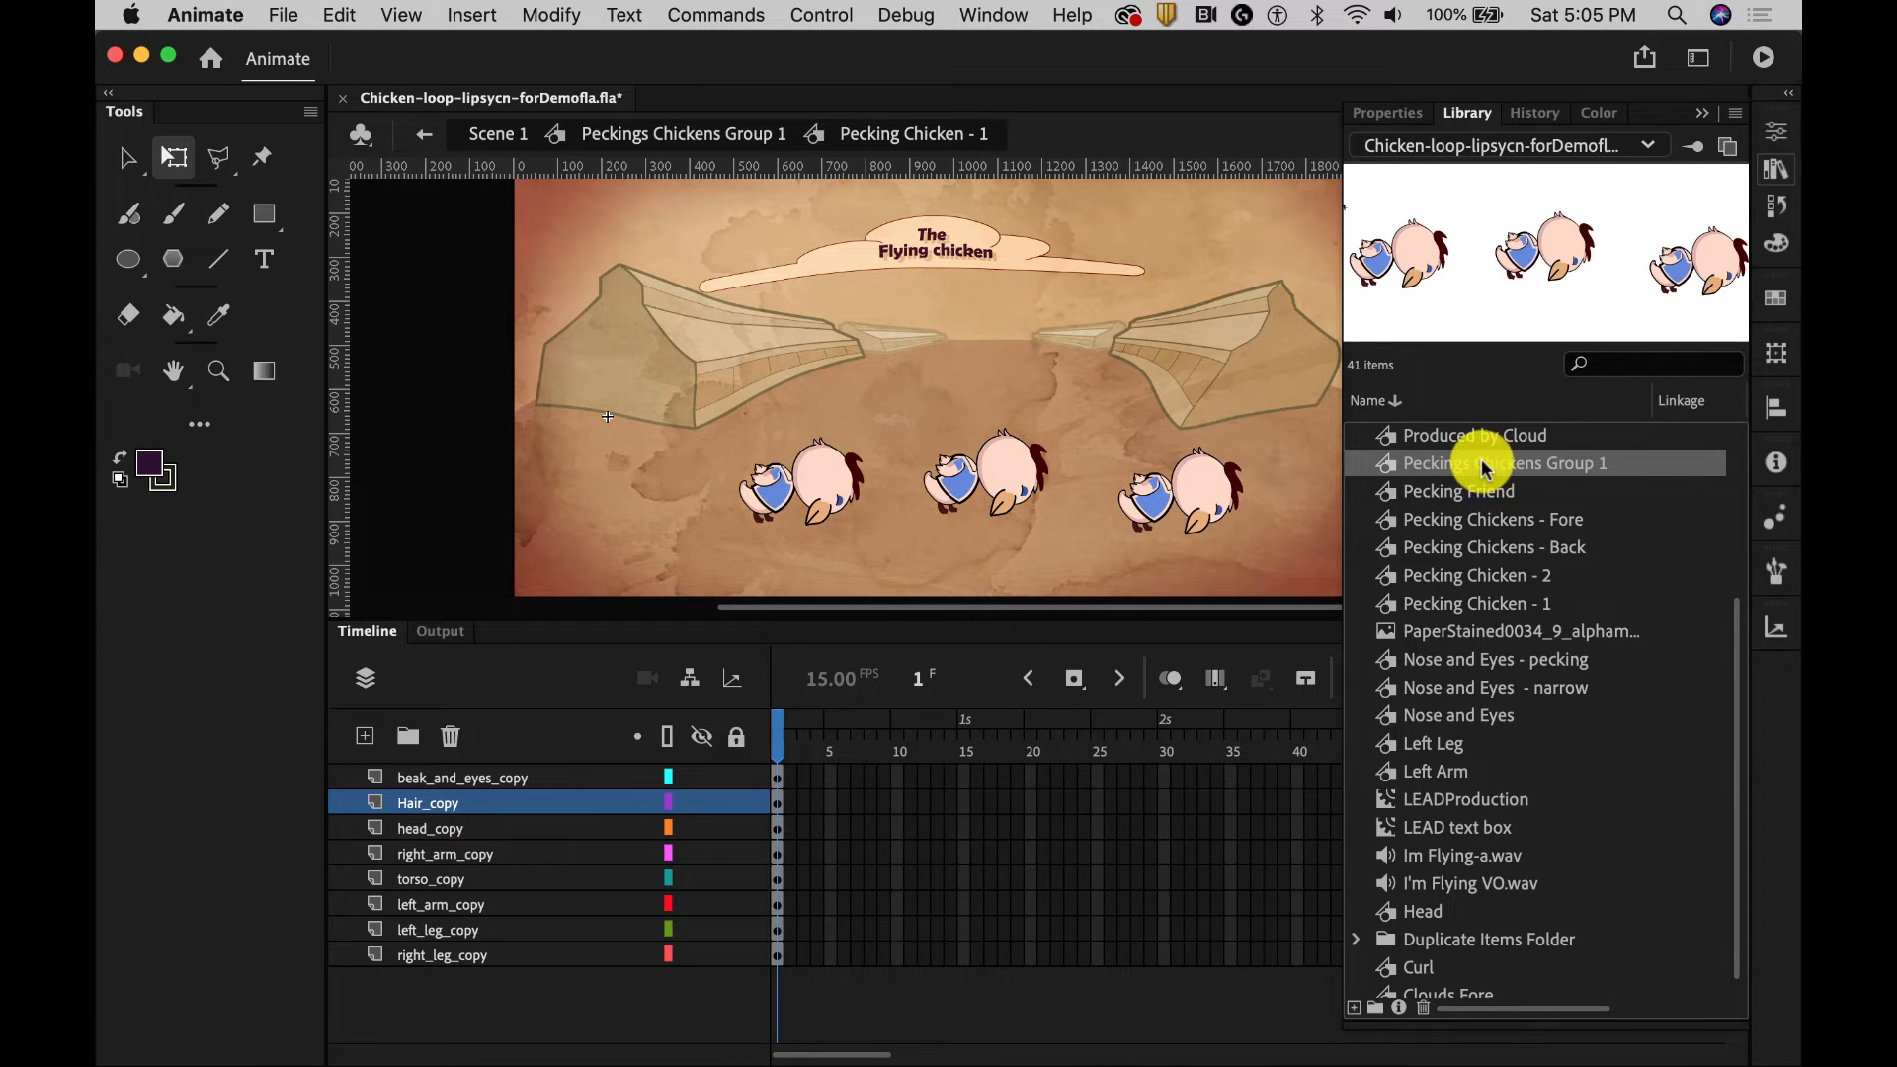
left_click(1459, 604)
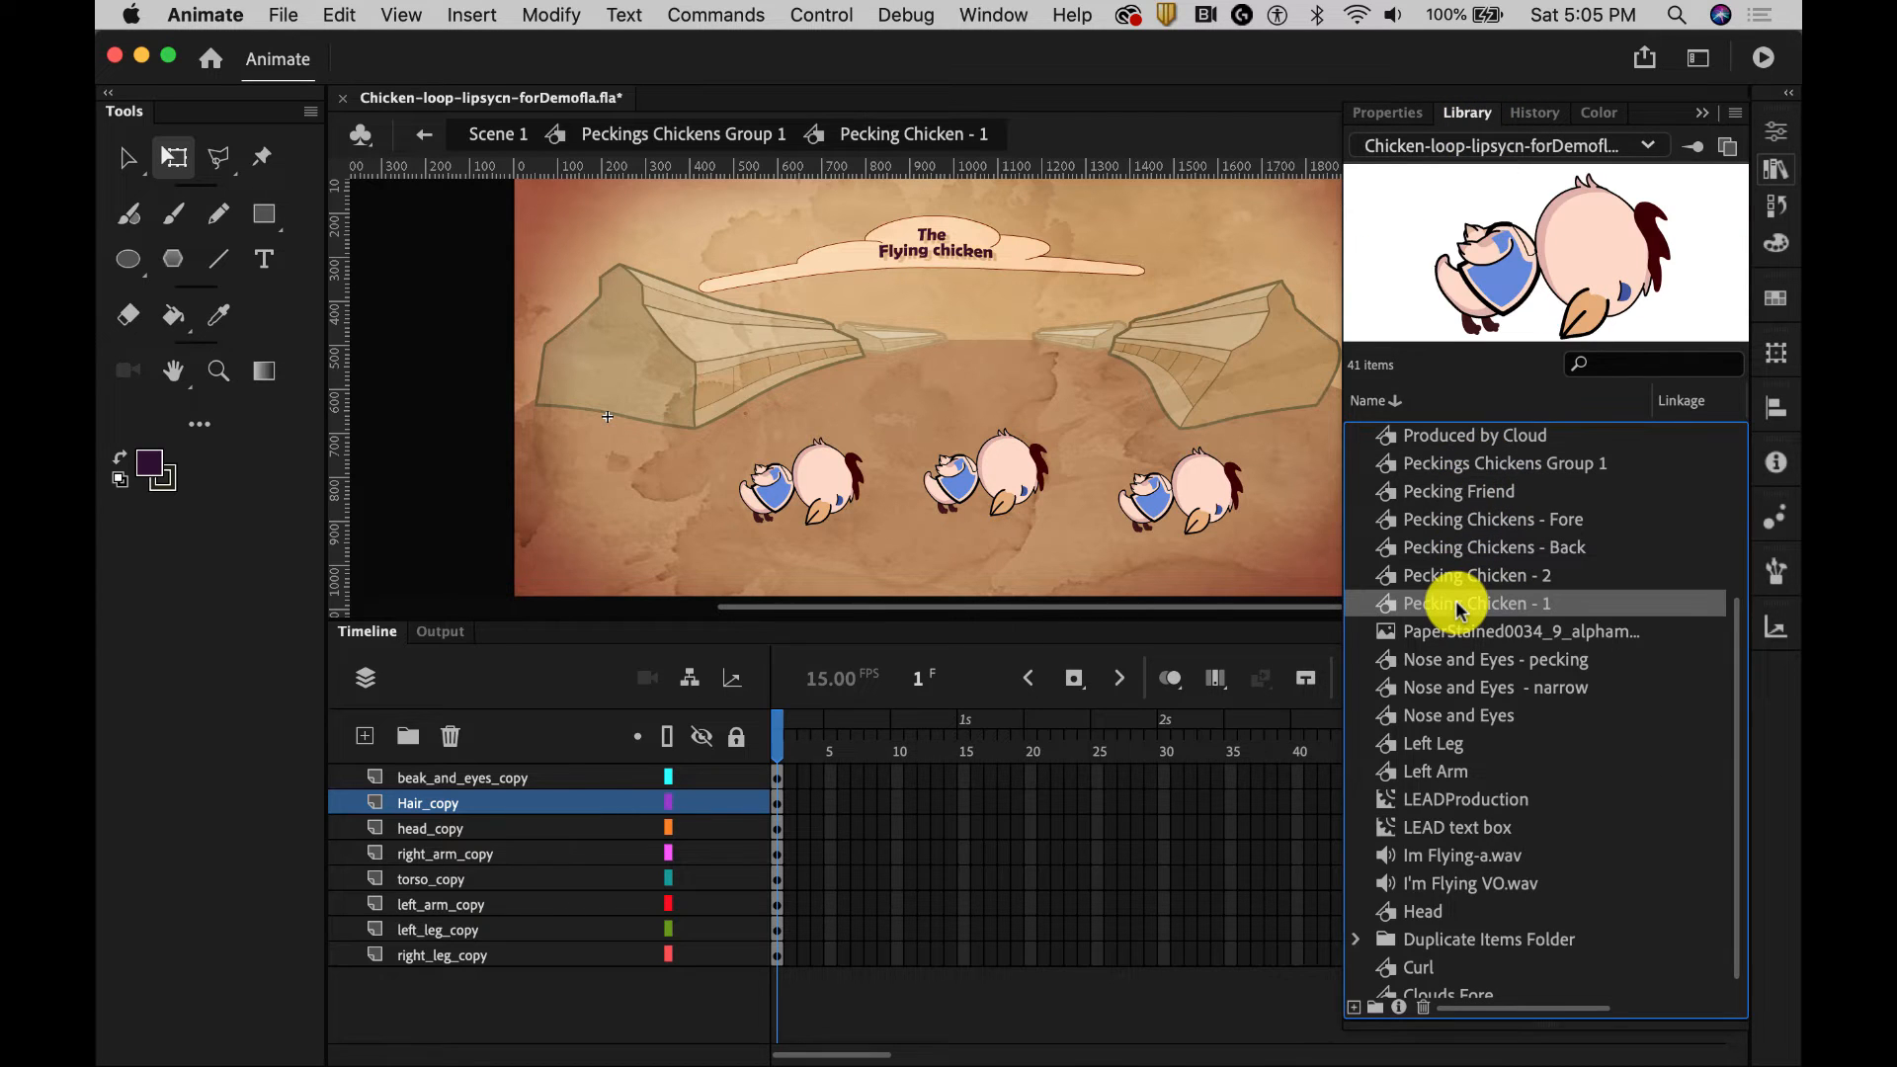
right_click(1459, 605)
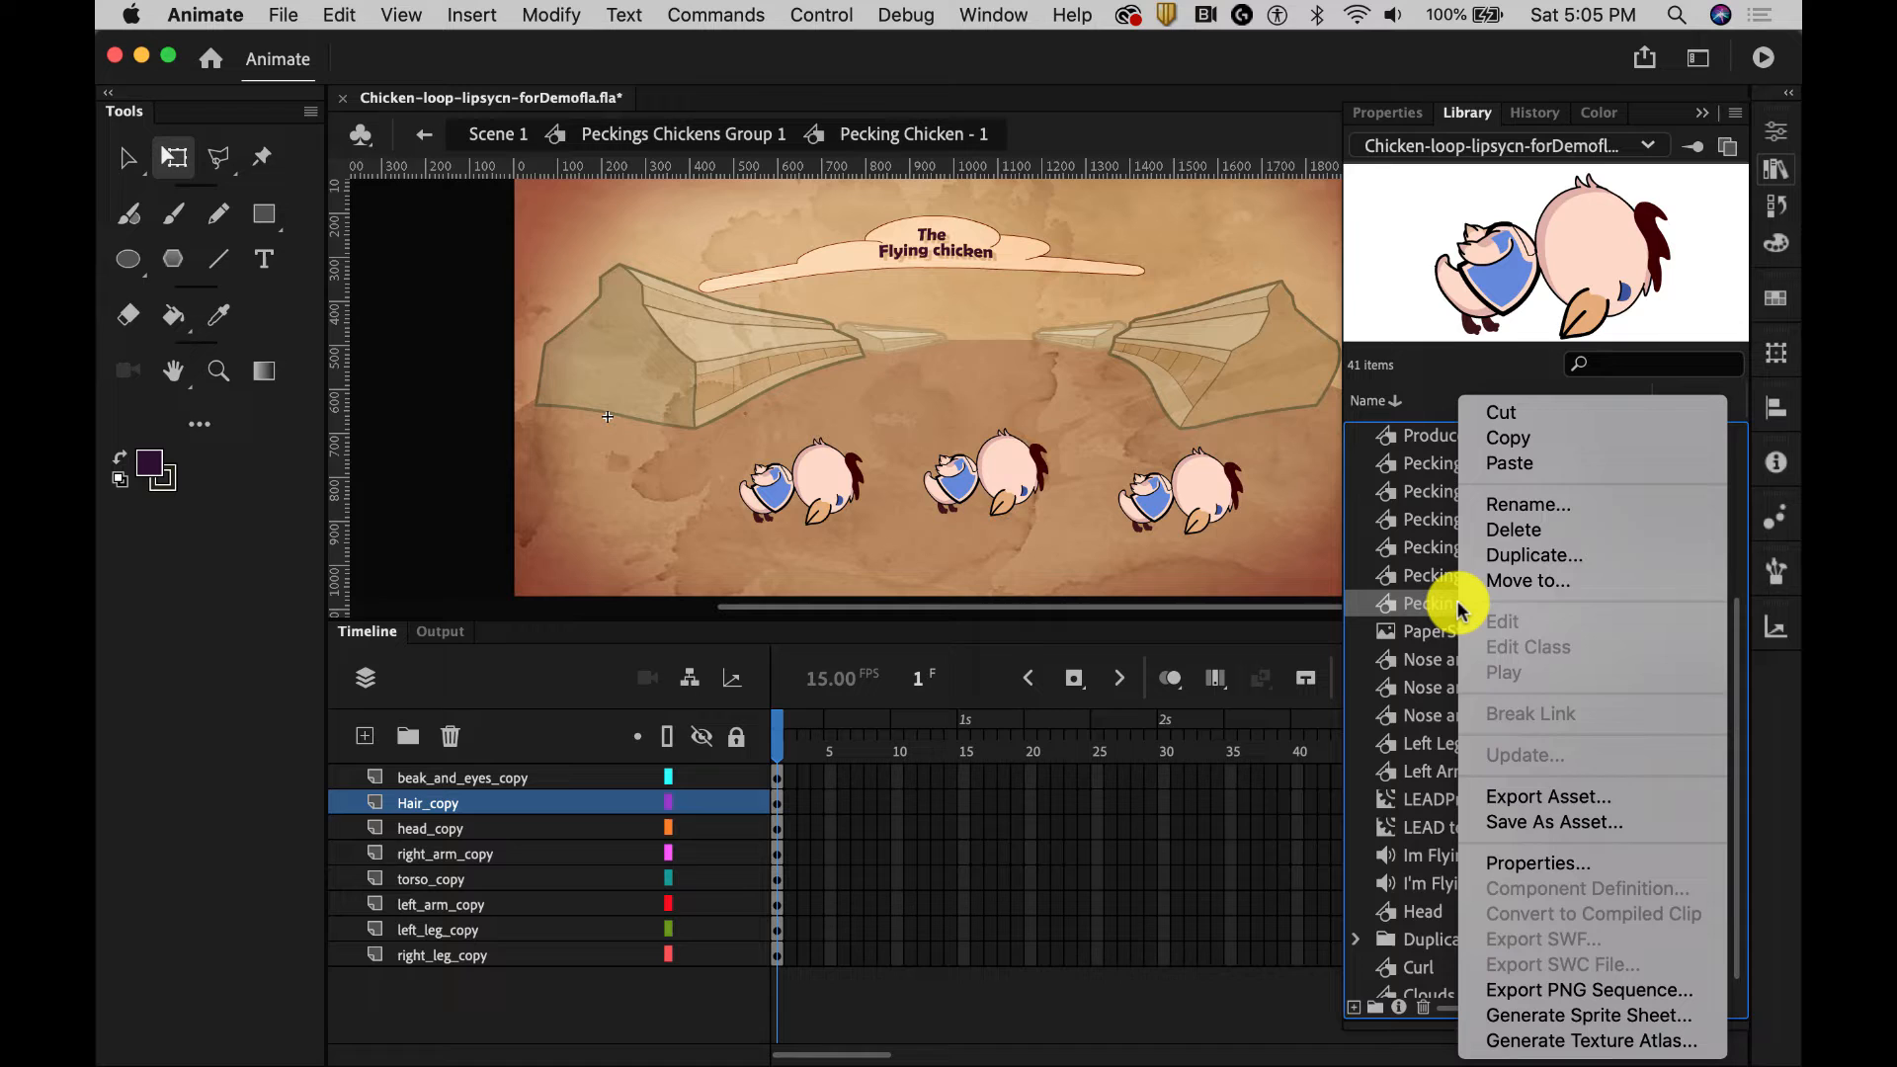
left_click(1501, 556)
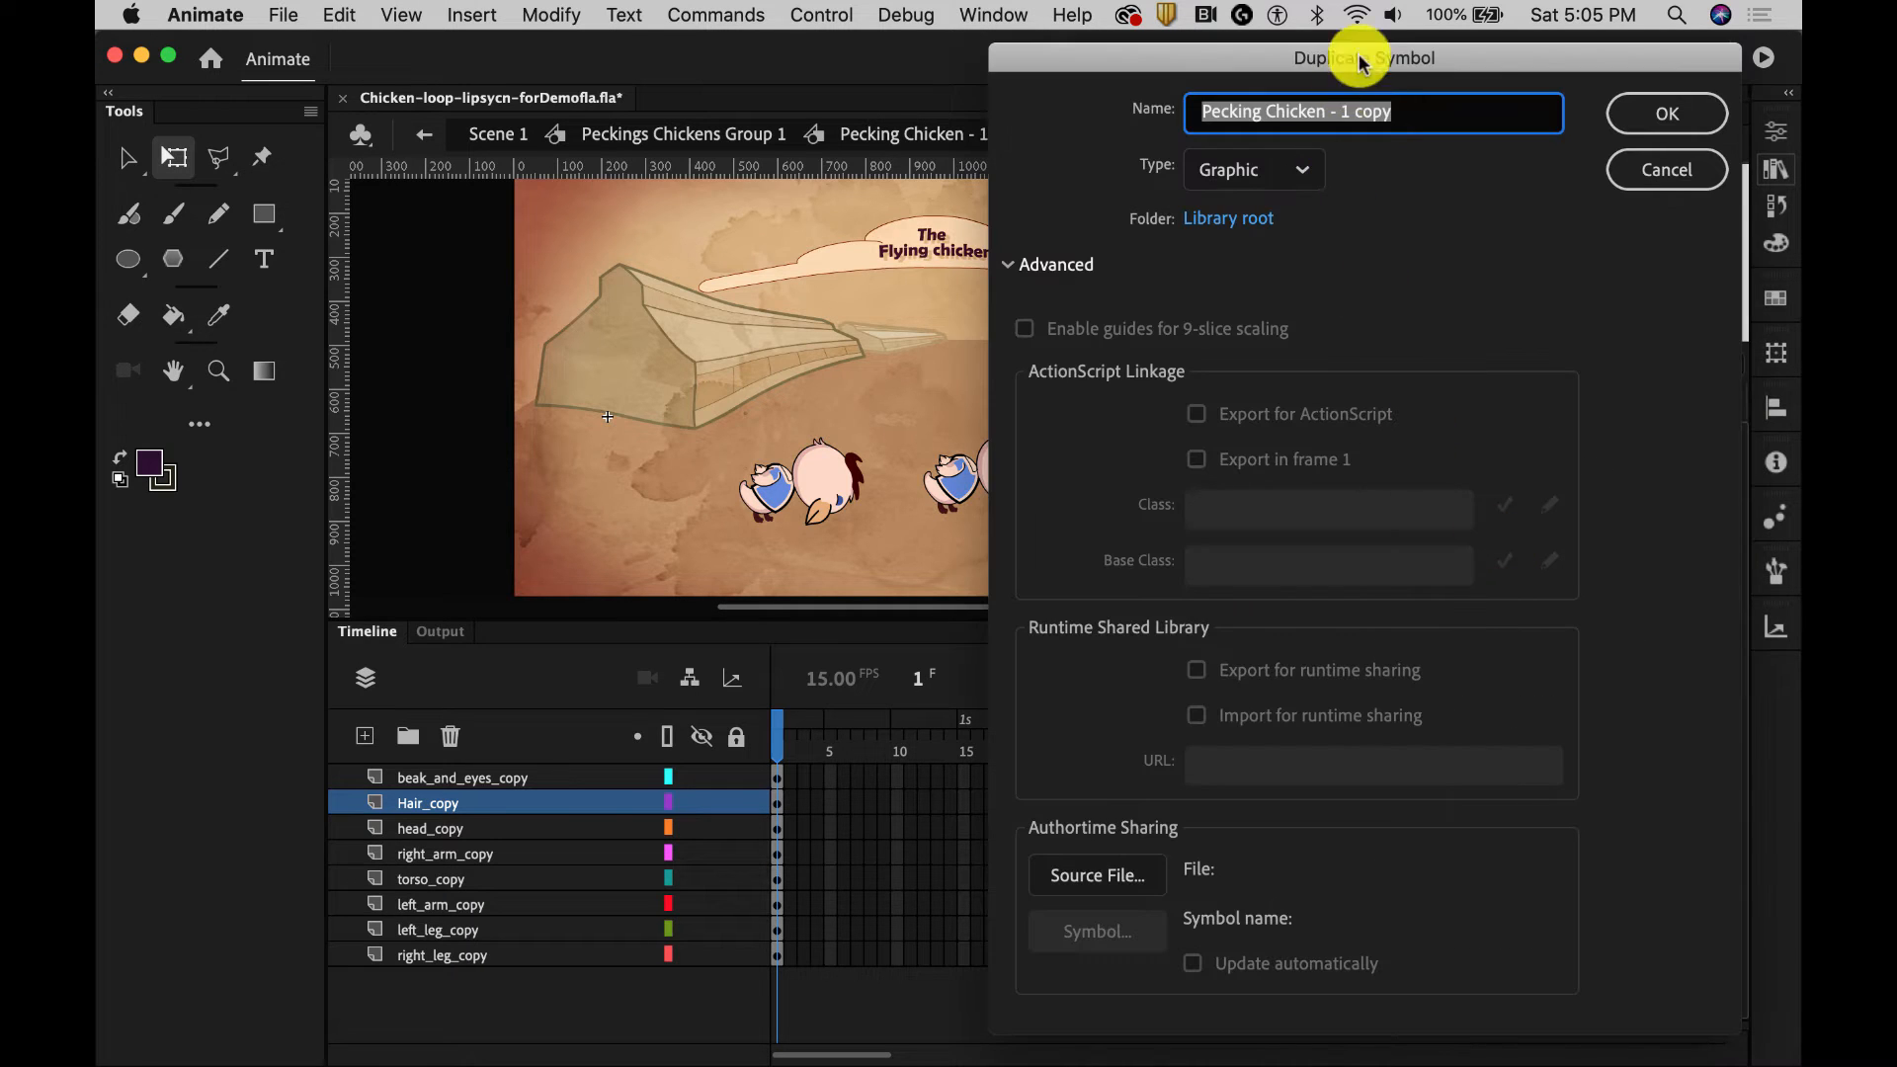
left_click_drag(1398, 111, 1341, 113)
type("3")
left_click(1656, 116)
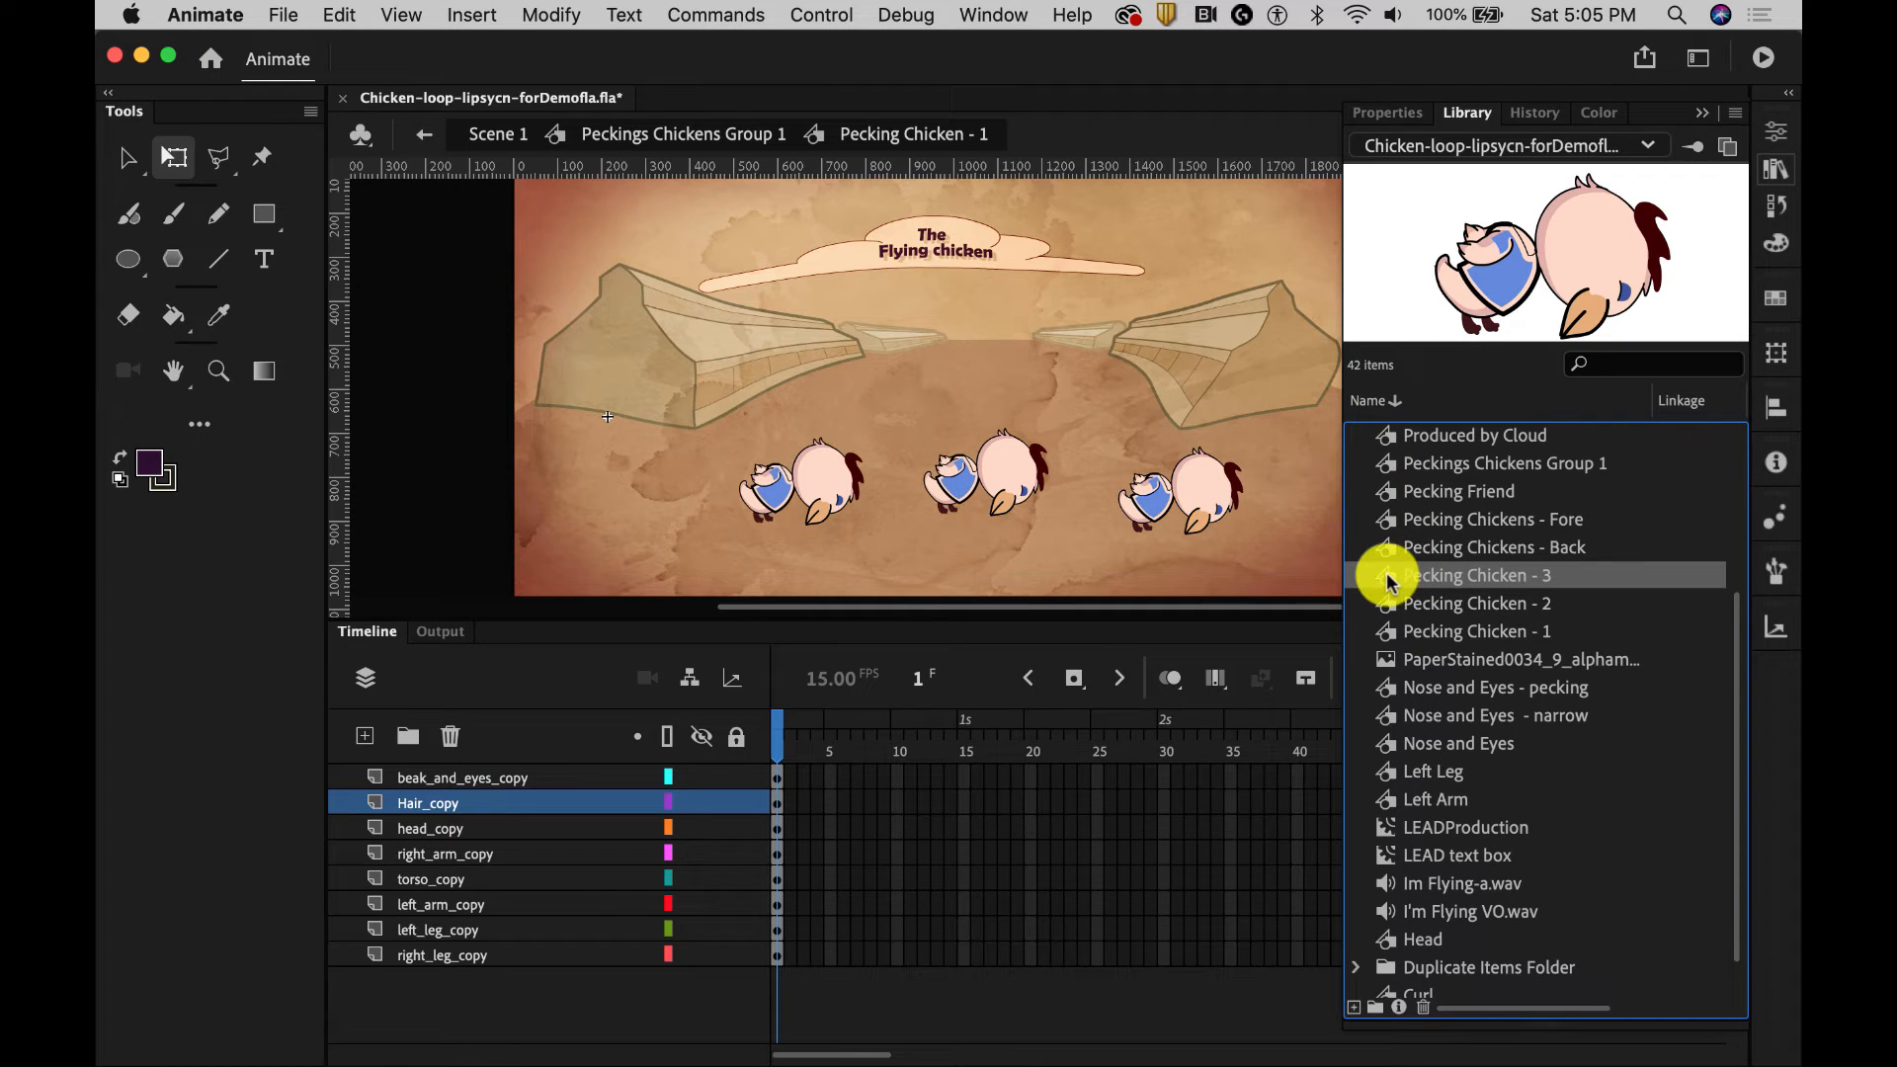
Step: Place a Pecking Chicken - 3 instance above the row and rotate the beak and eyes counterclockwise inside that symbol
left_click_drag(1388, 581, 988, 375)
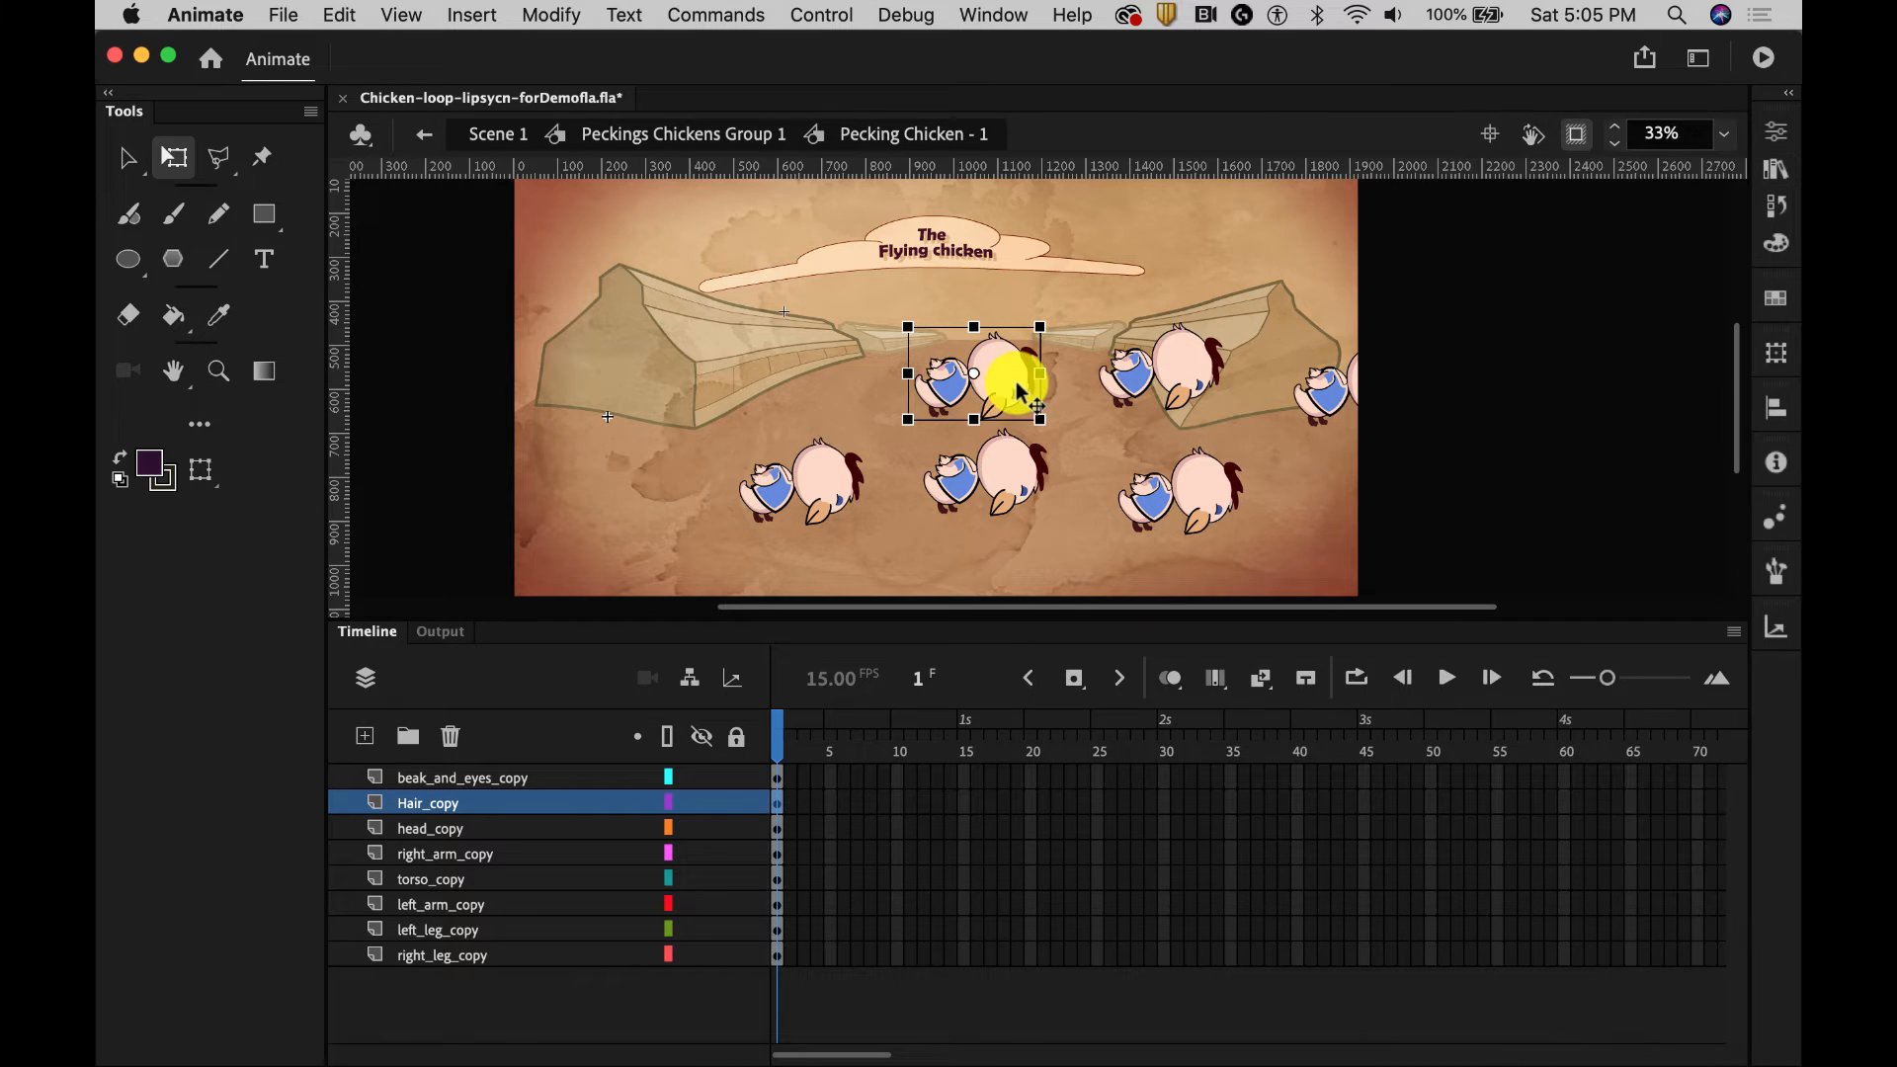
double_click(997, 383)
left_click(998, 413)
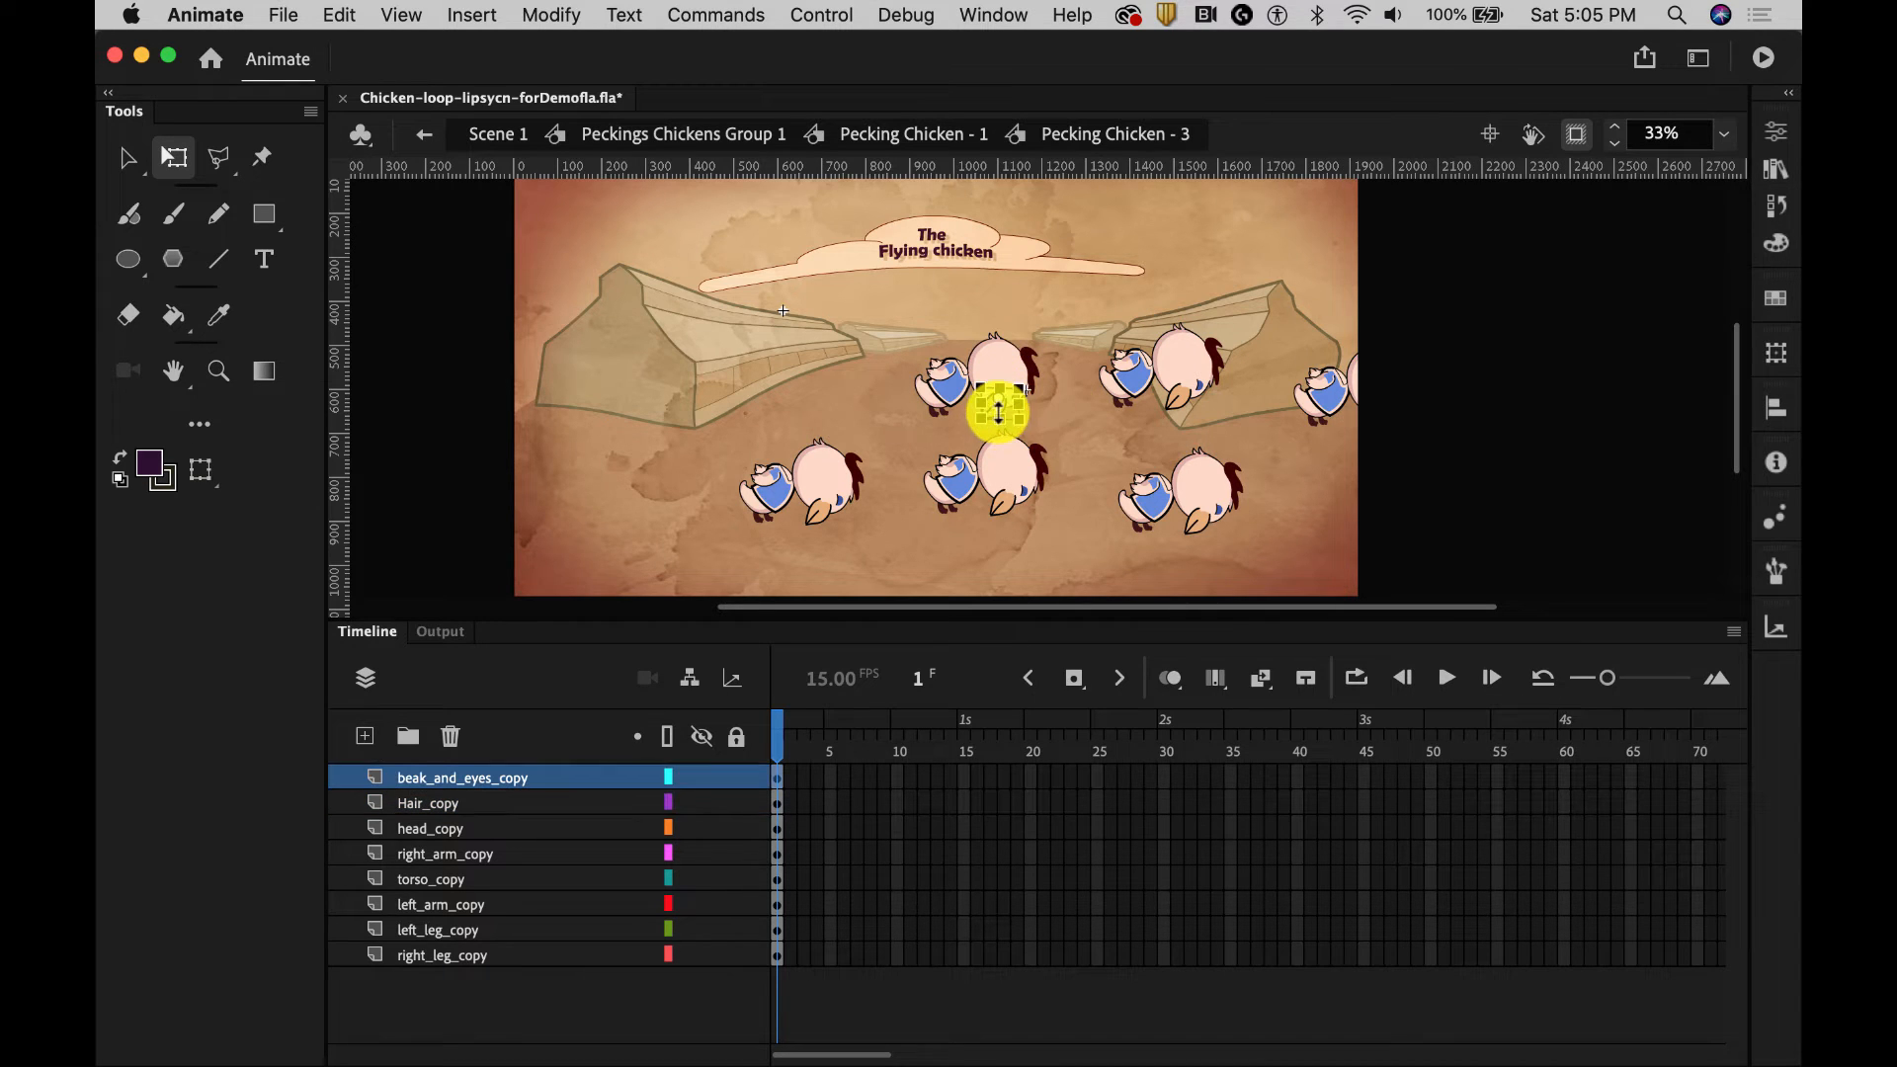
left_click_drag(1029, 429, 1080, 394)
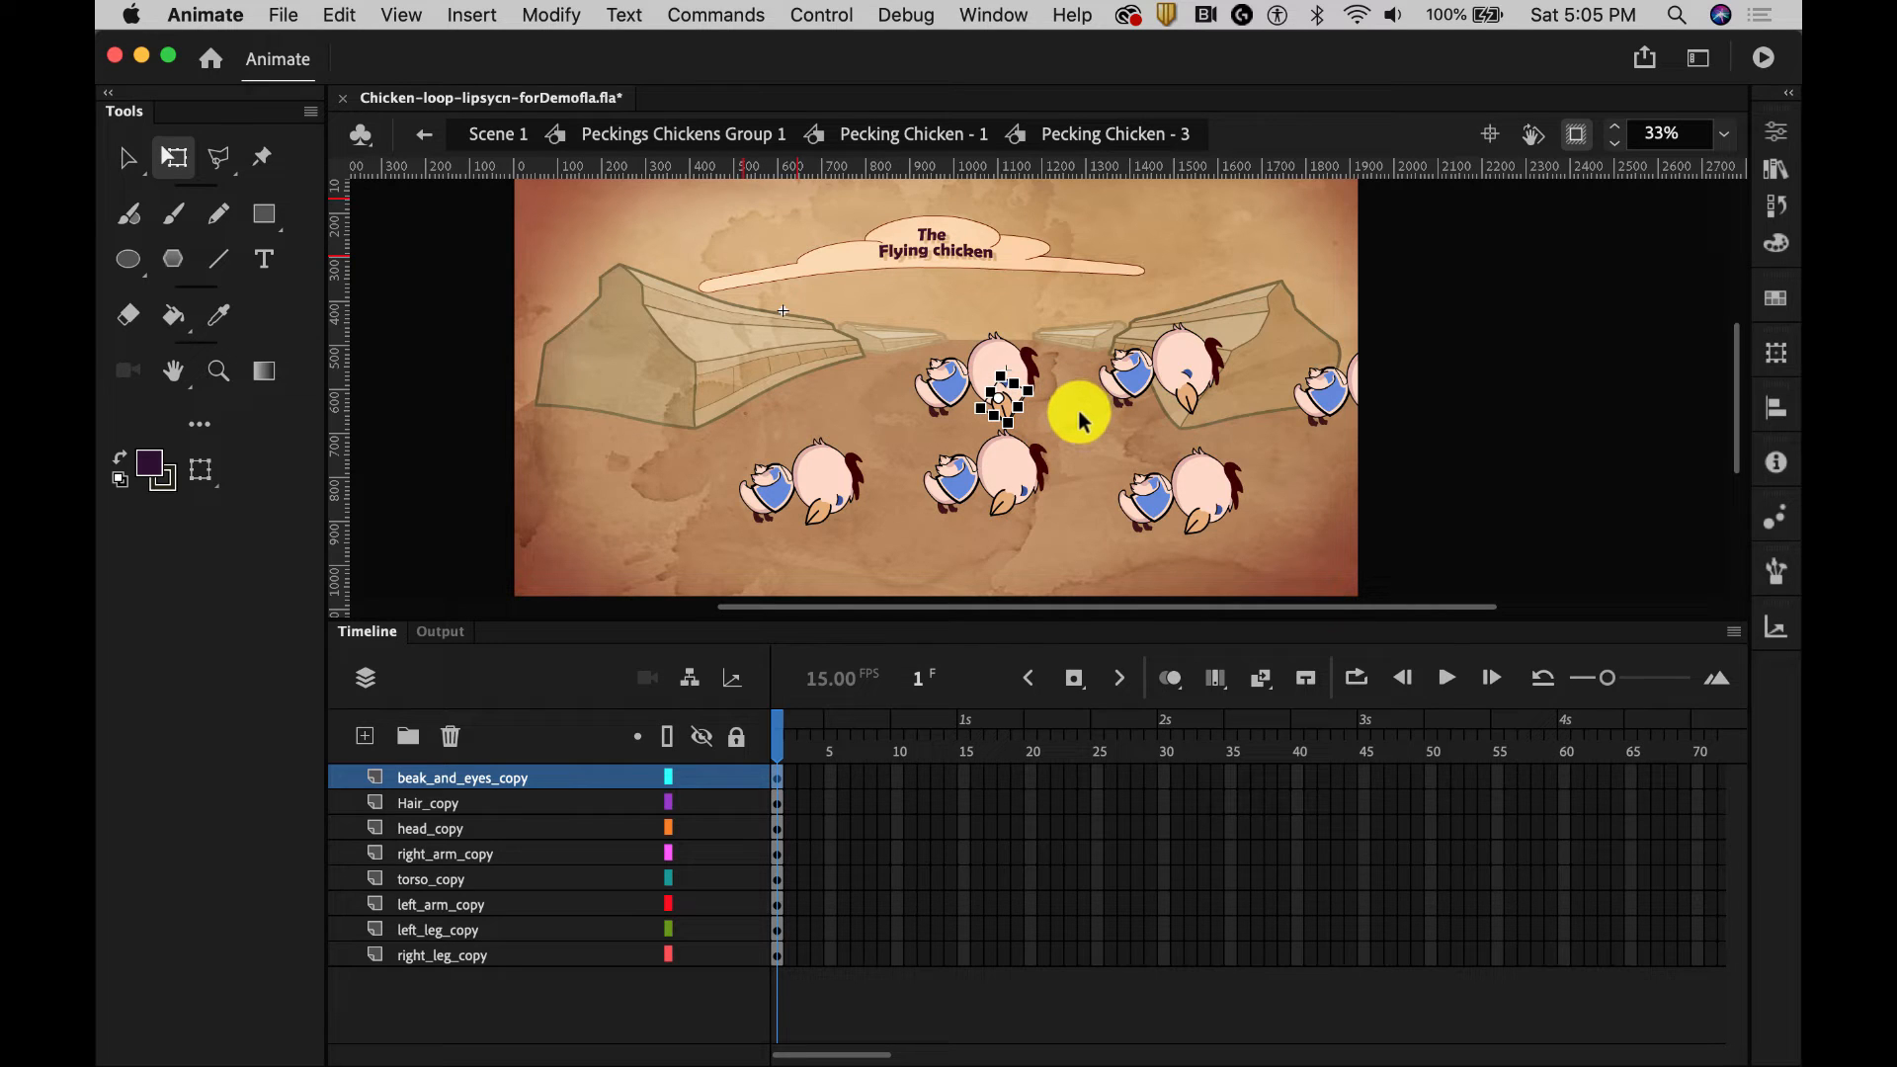
left_click(1077, 411)
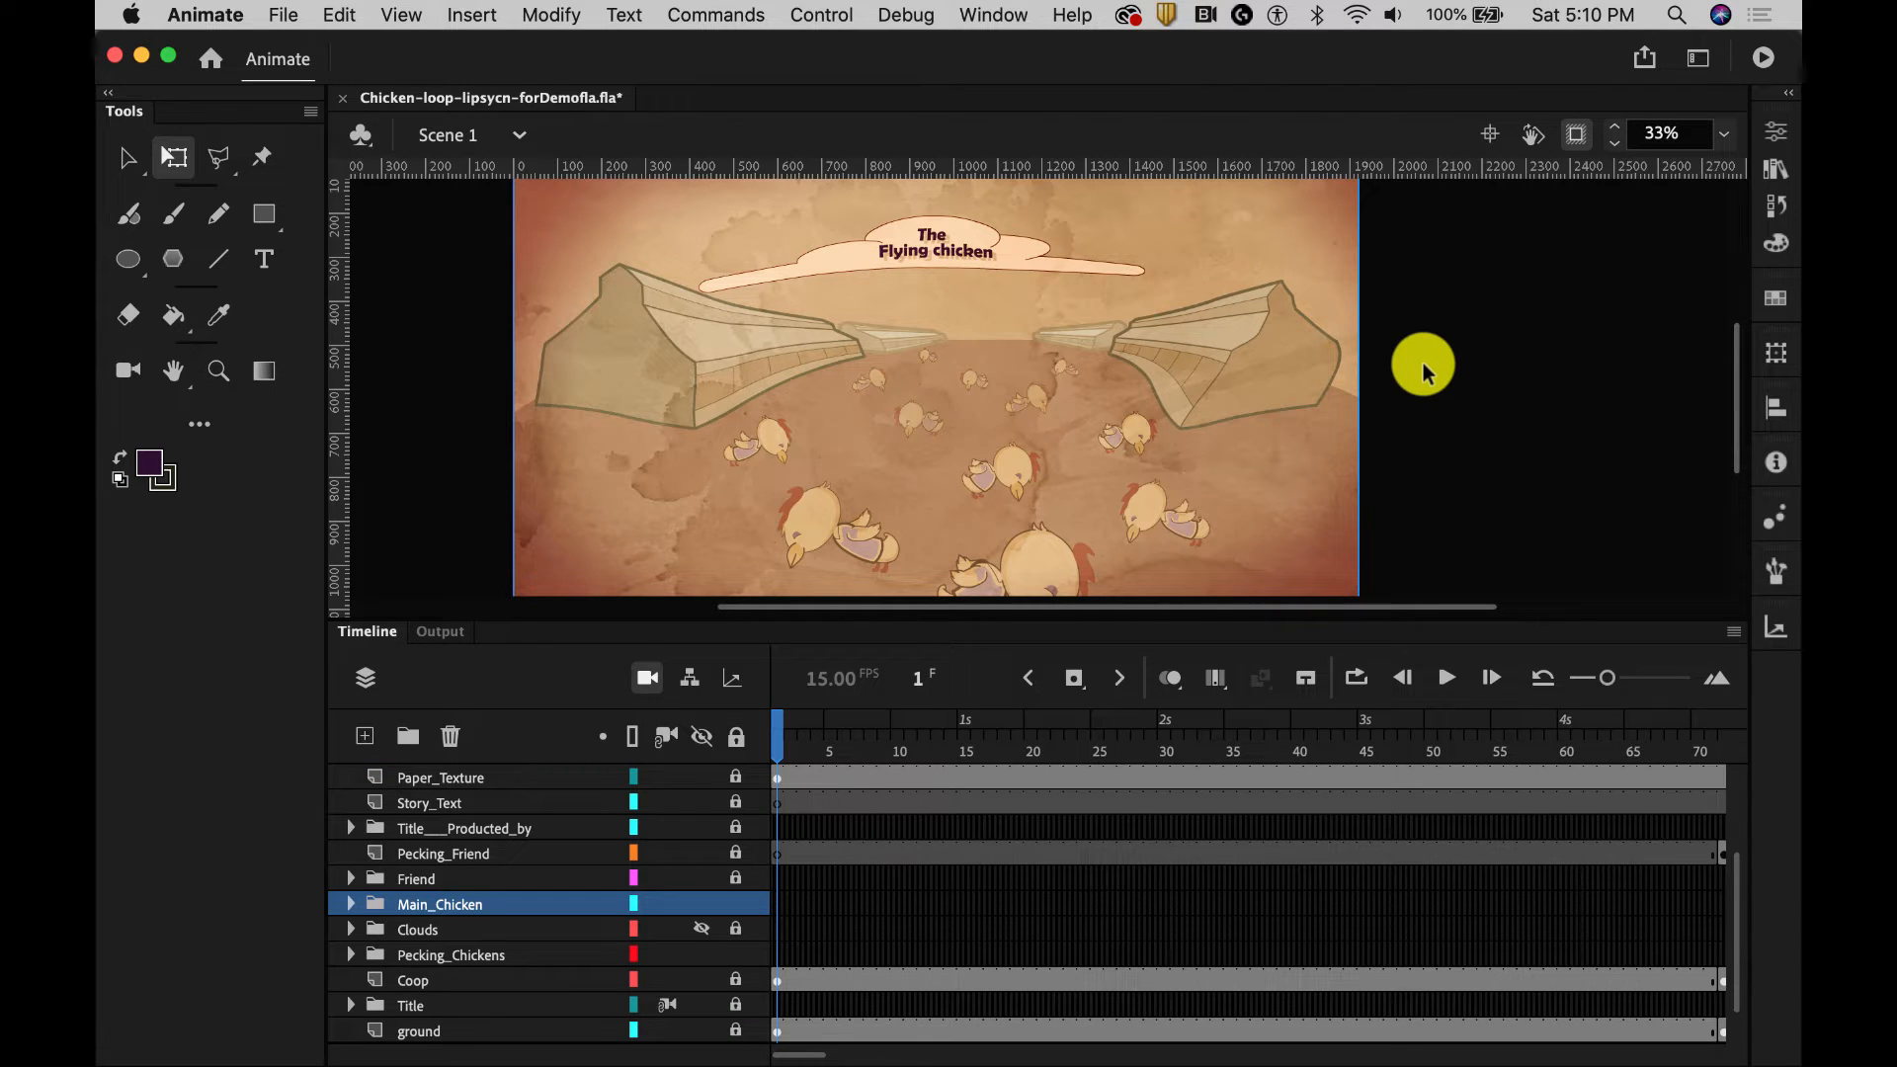
Step: Examine the front and back pecking-chicken groups in Scene 1, including the individual chickens inside the Pecking Chickens - Fore symbol
left_click(1015, 565)
left_click(978, 393)
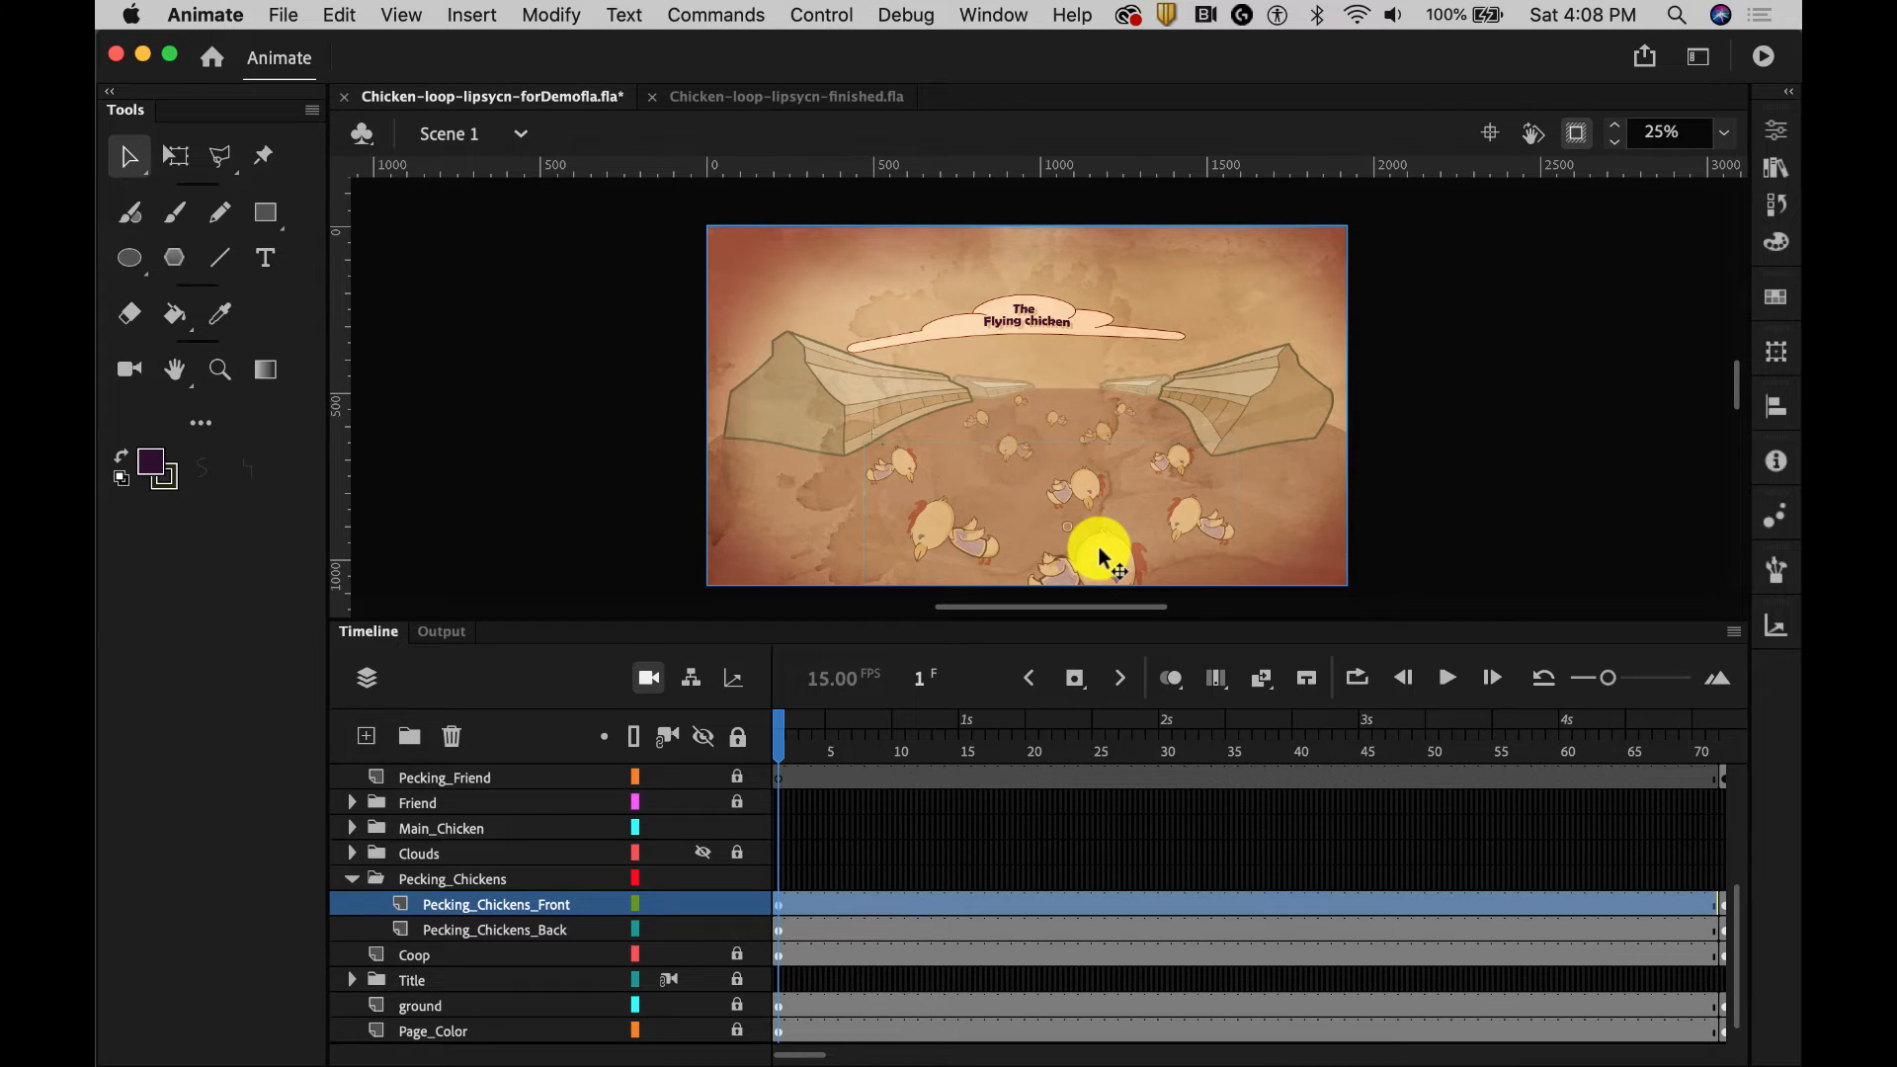
double_click(1099, 558)
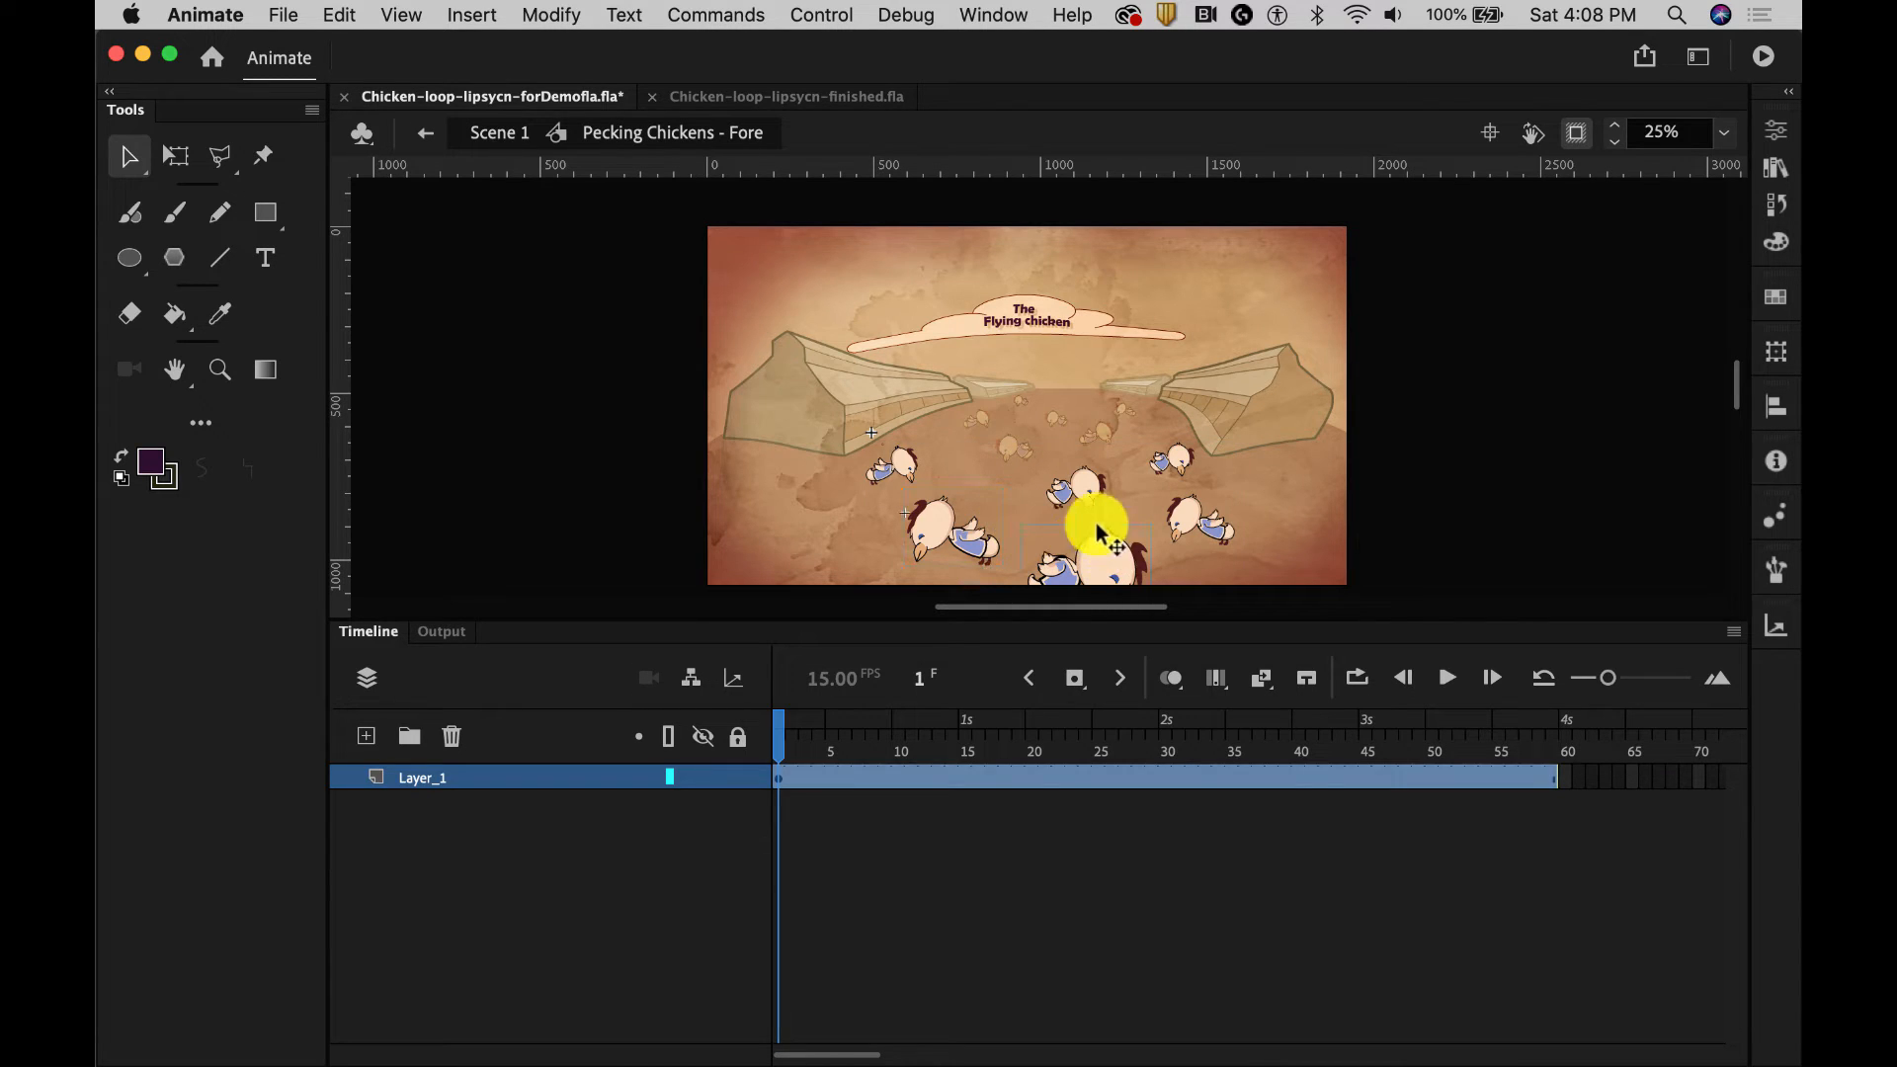
left_click(1188, 460)
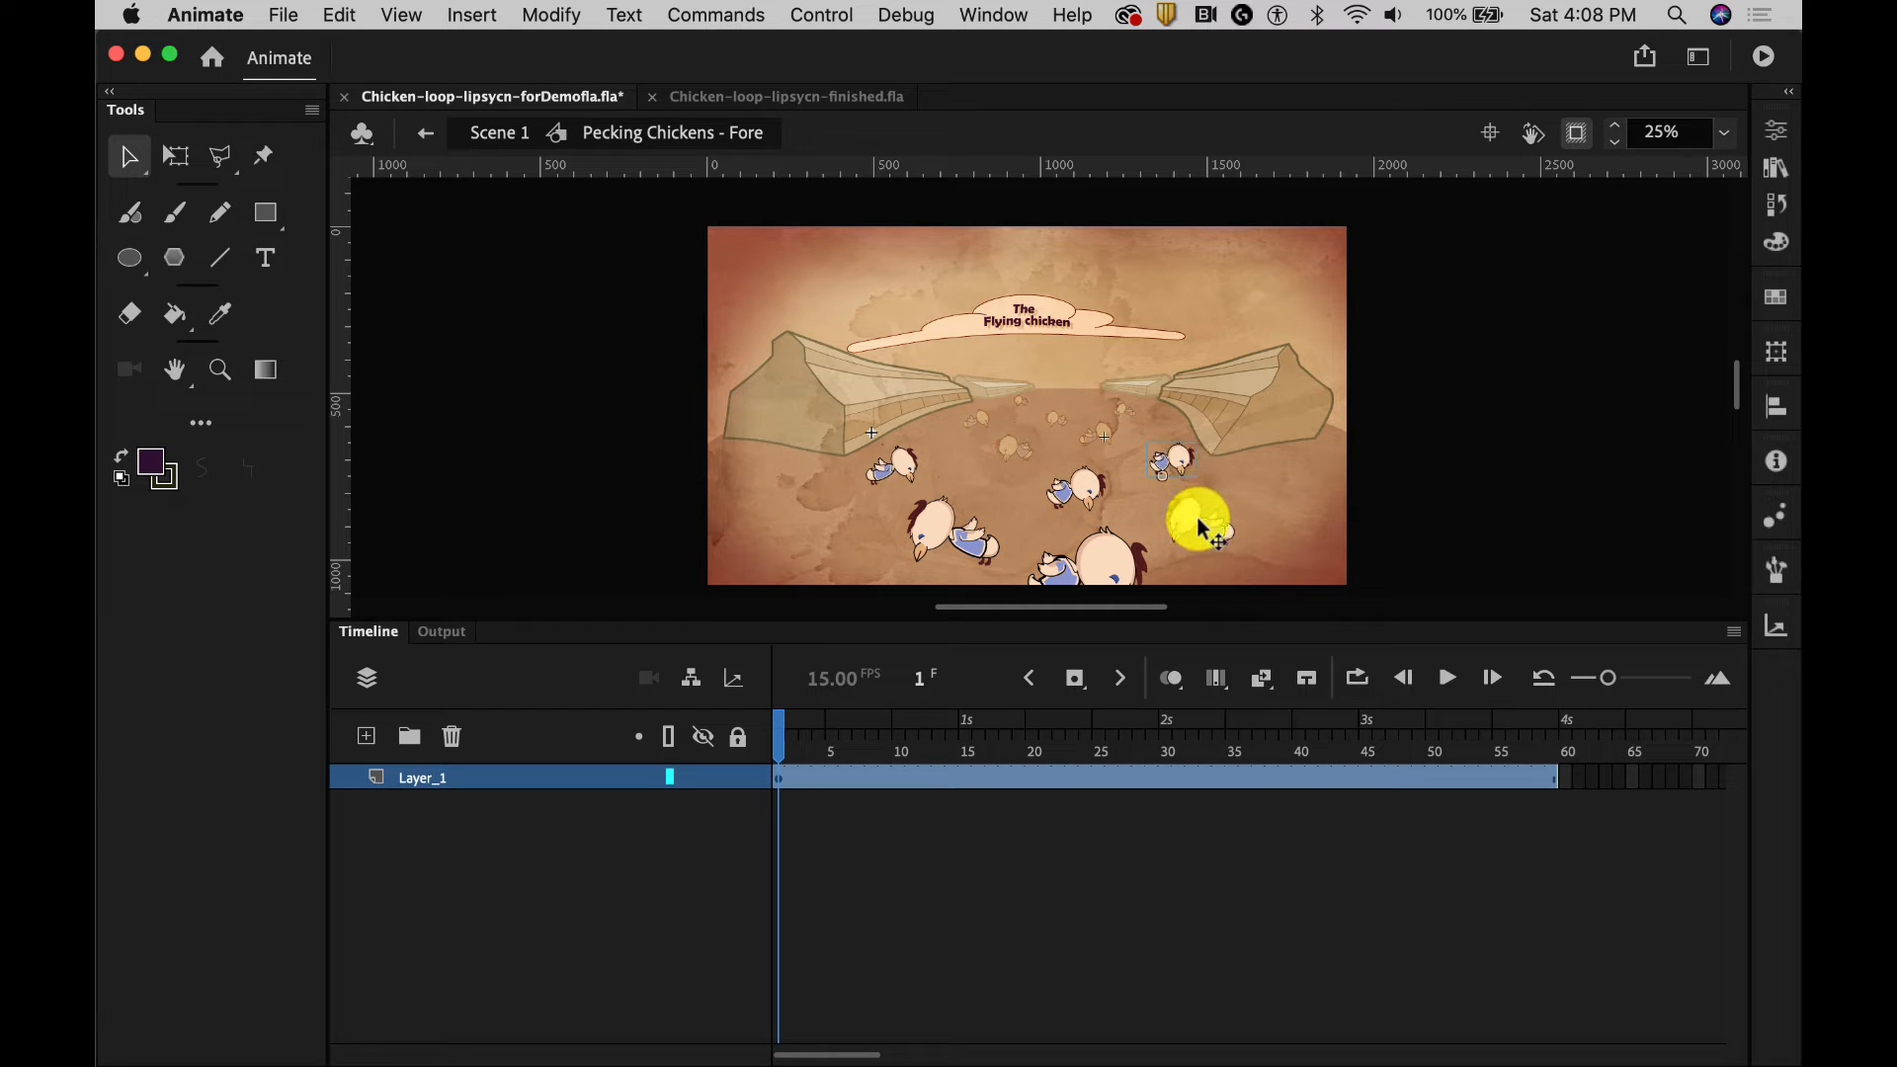
Step: Examine the individual foreground chickens and scrub through the opening frames of the Pecking Chickens - Fore timeline
left_click(897, 459)
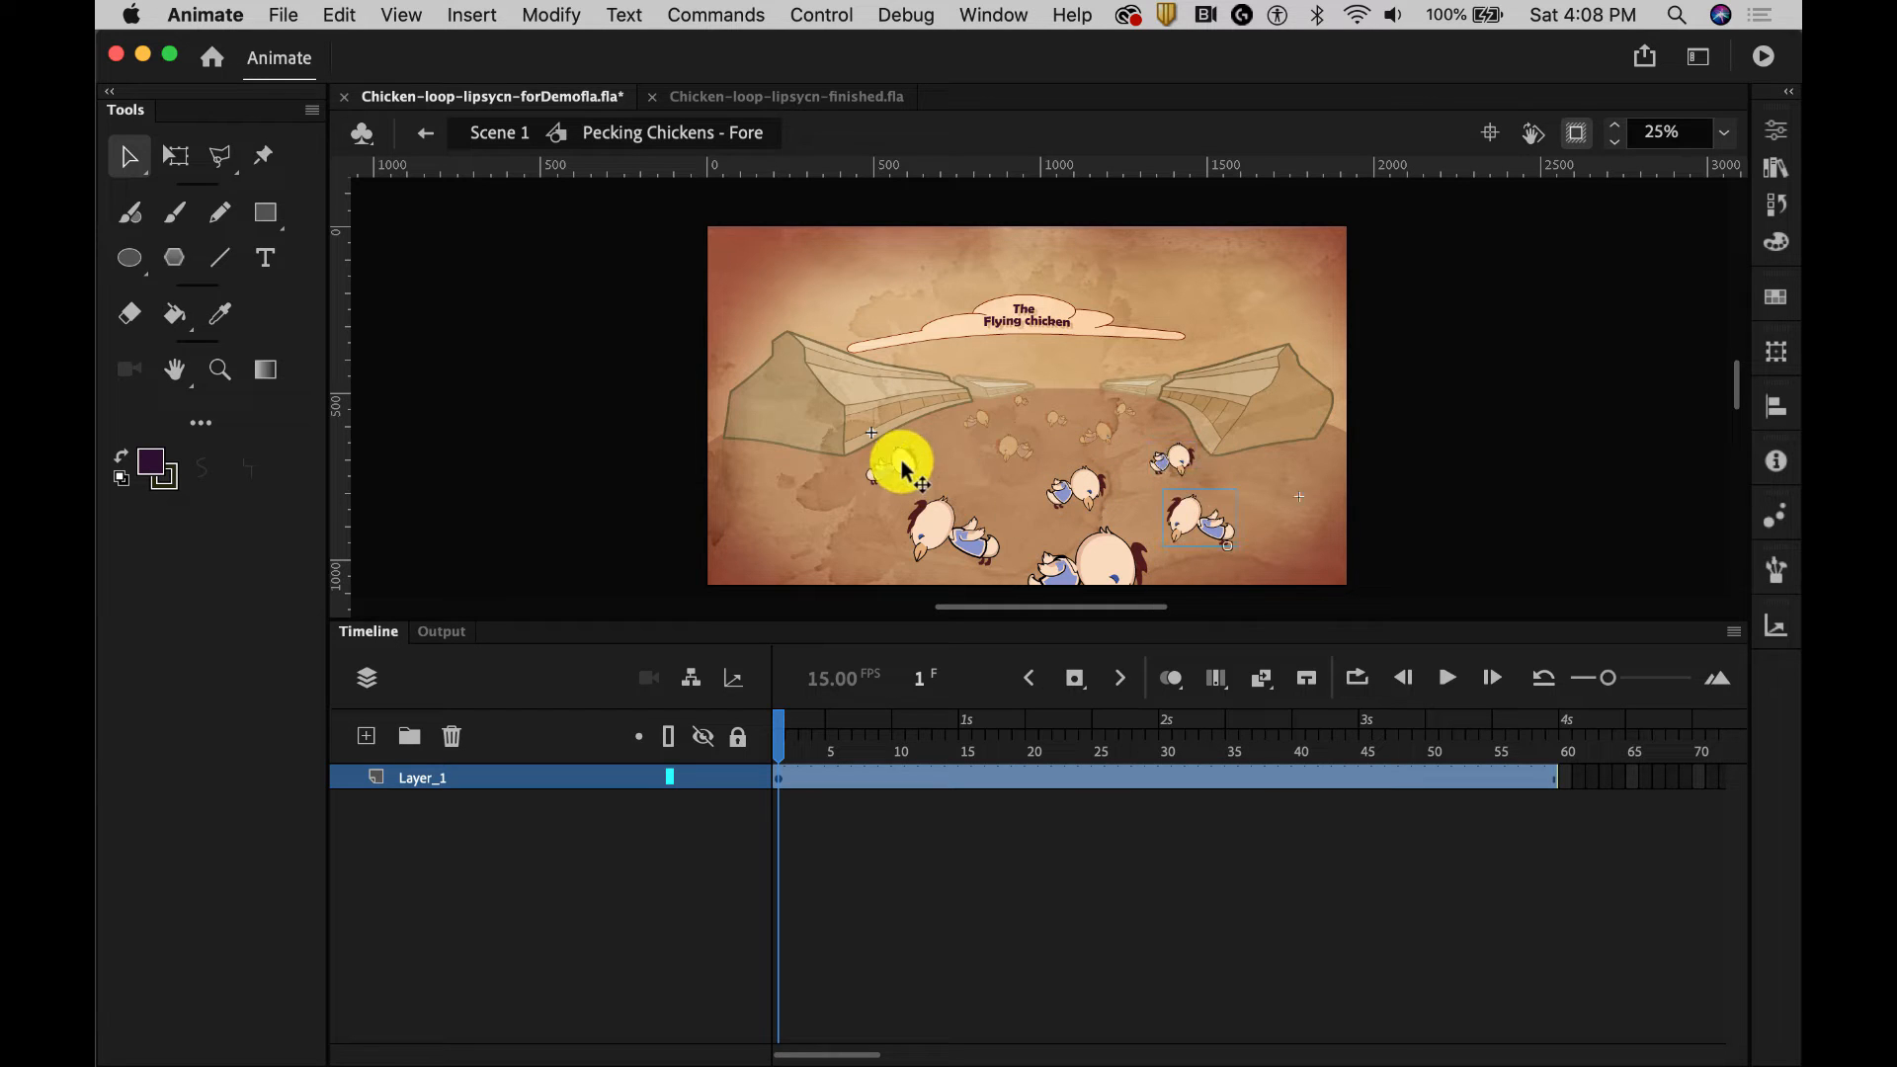
left_click(1117, 559)
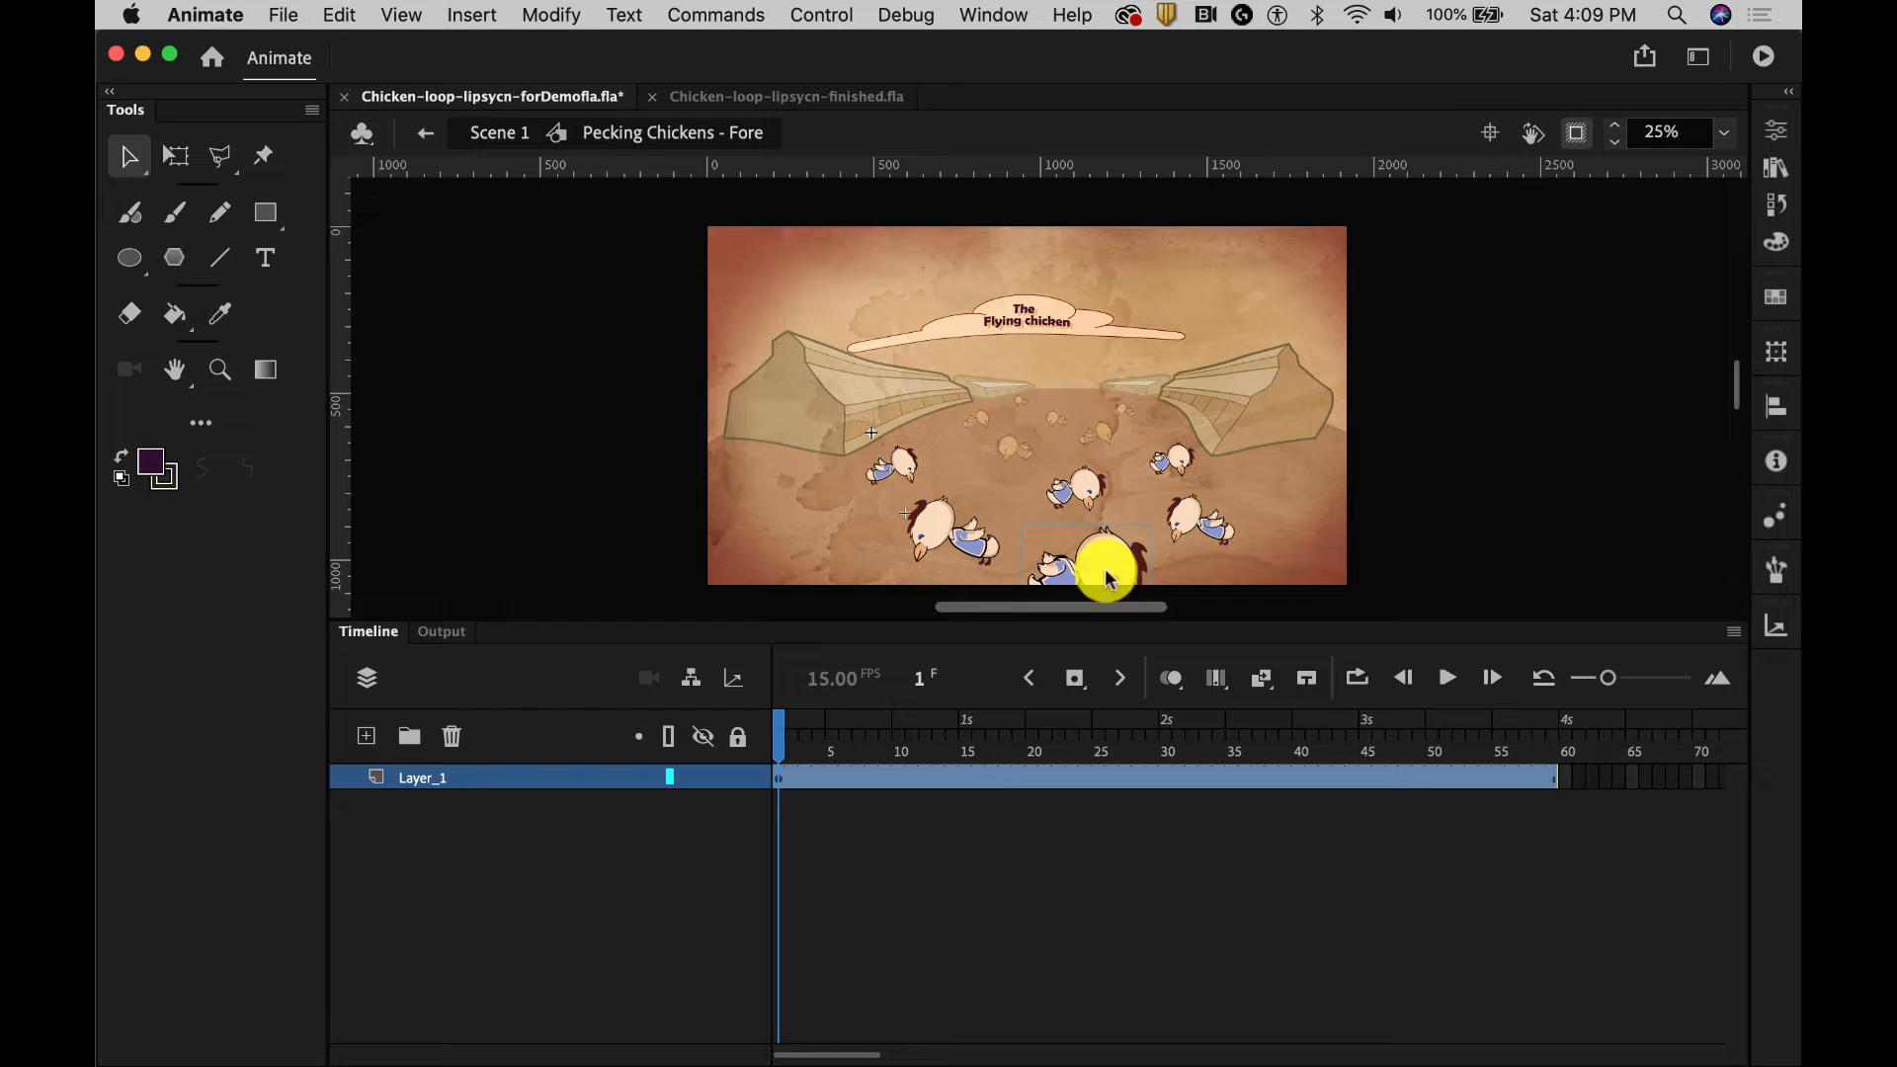
left_click_drag(775, 751, 874, 751)
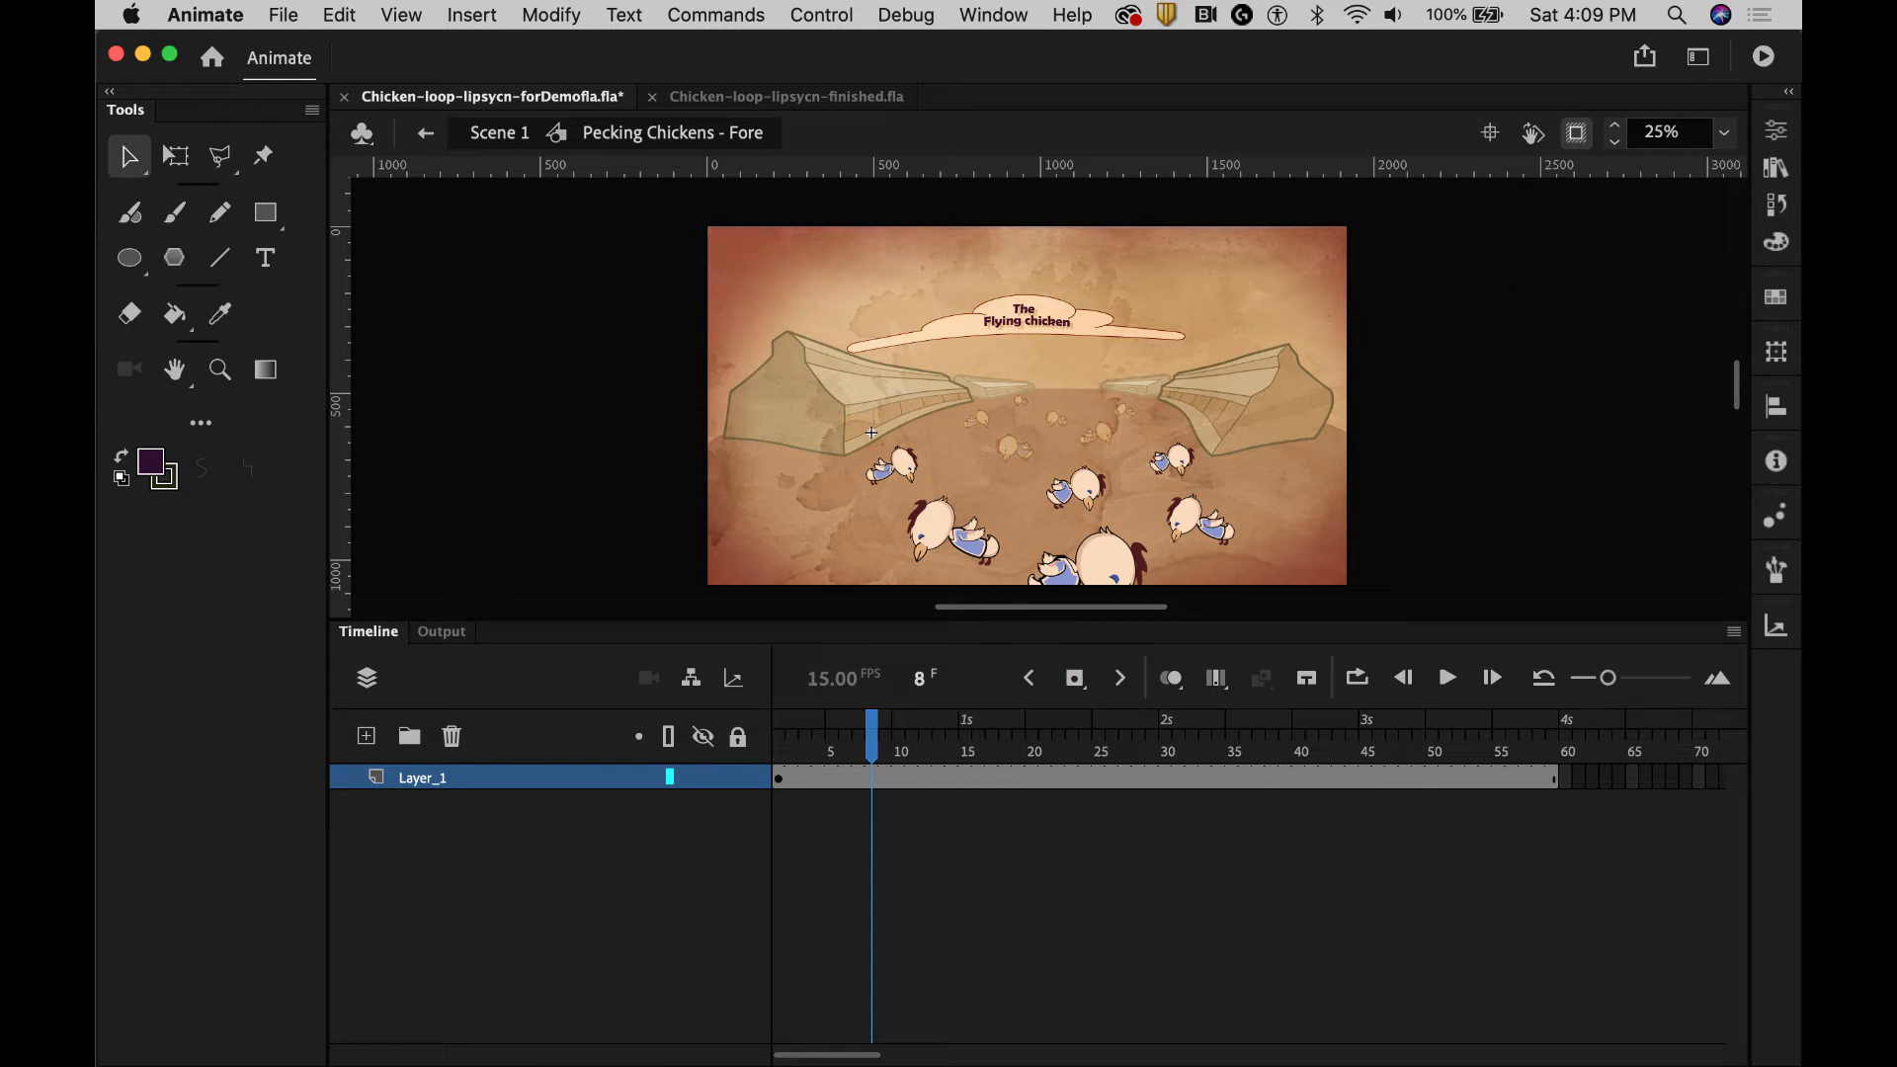
Step: Open the Pecking Chicken - 1 symbol from the middle chicken and examine its separate body-part layers
left_click(221, 368)
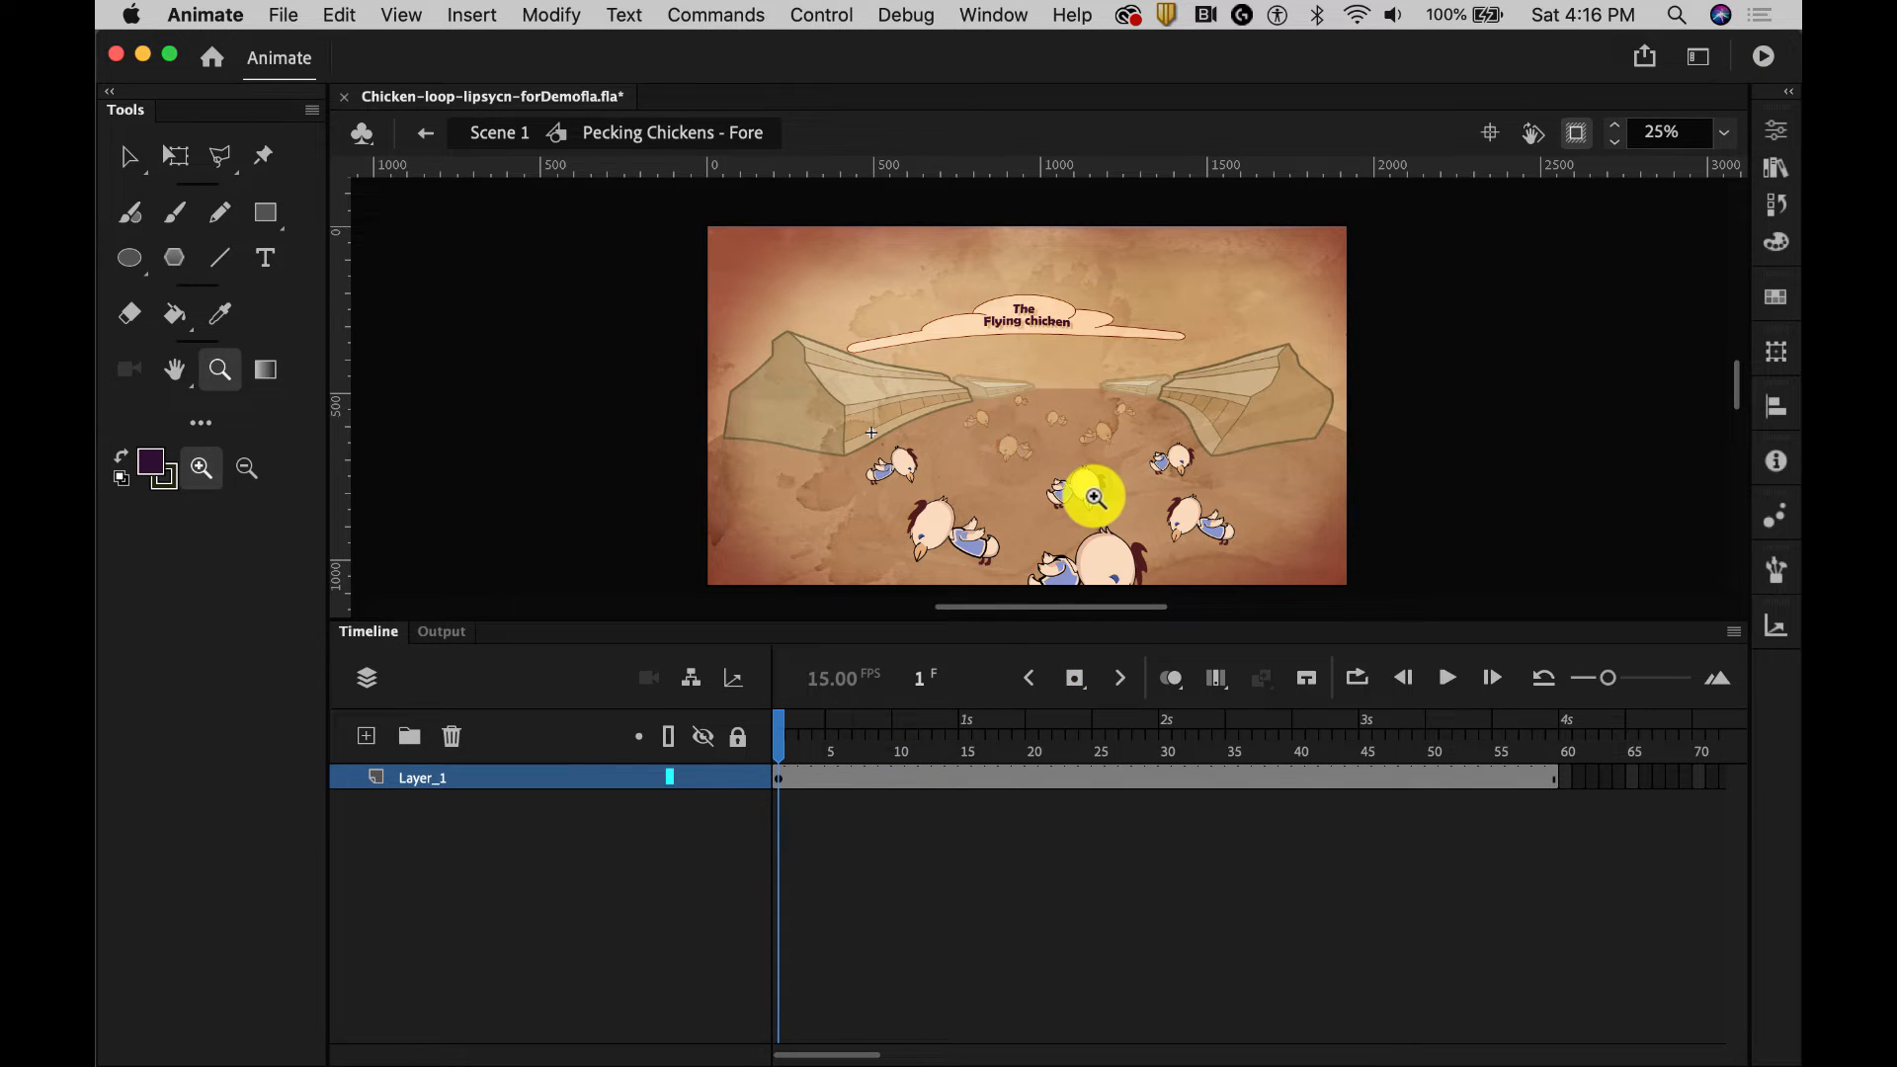
left_click(1094, 497)
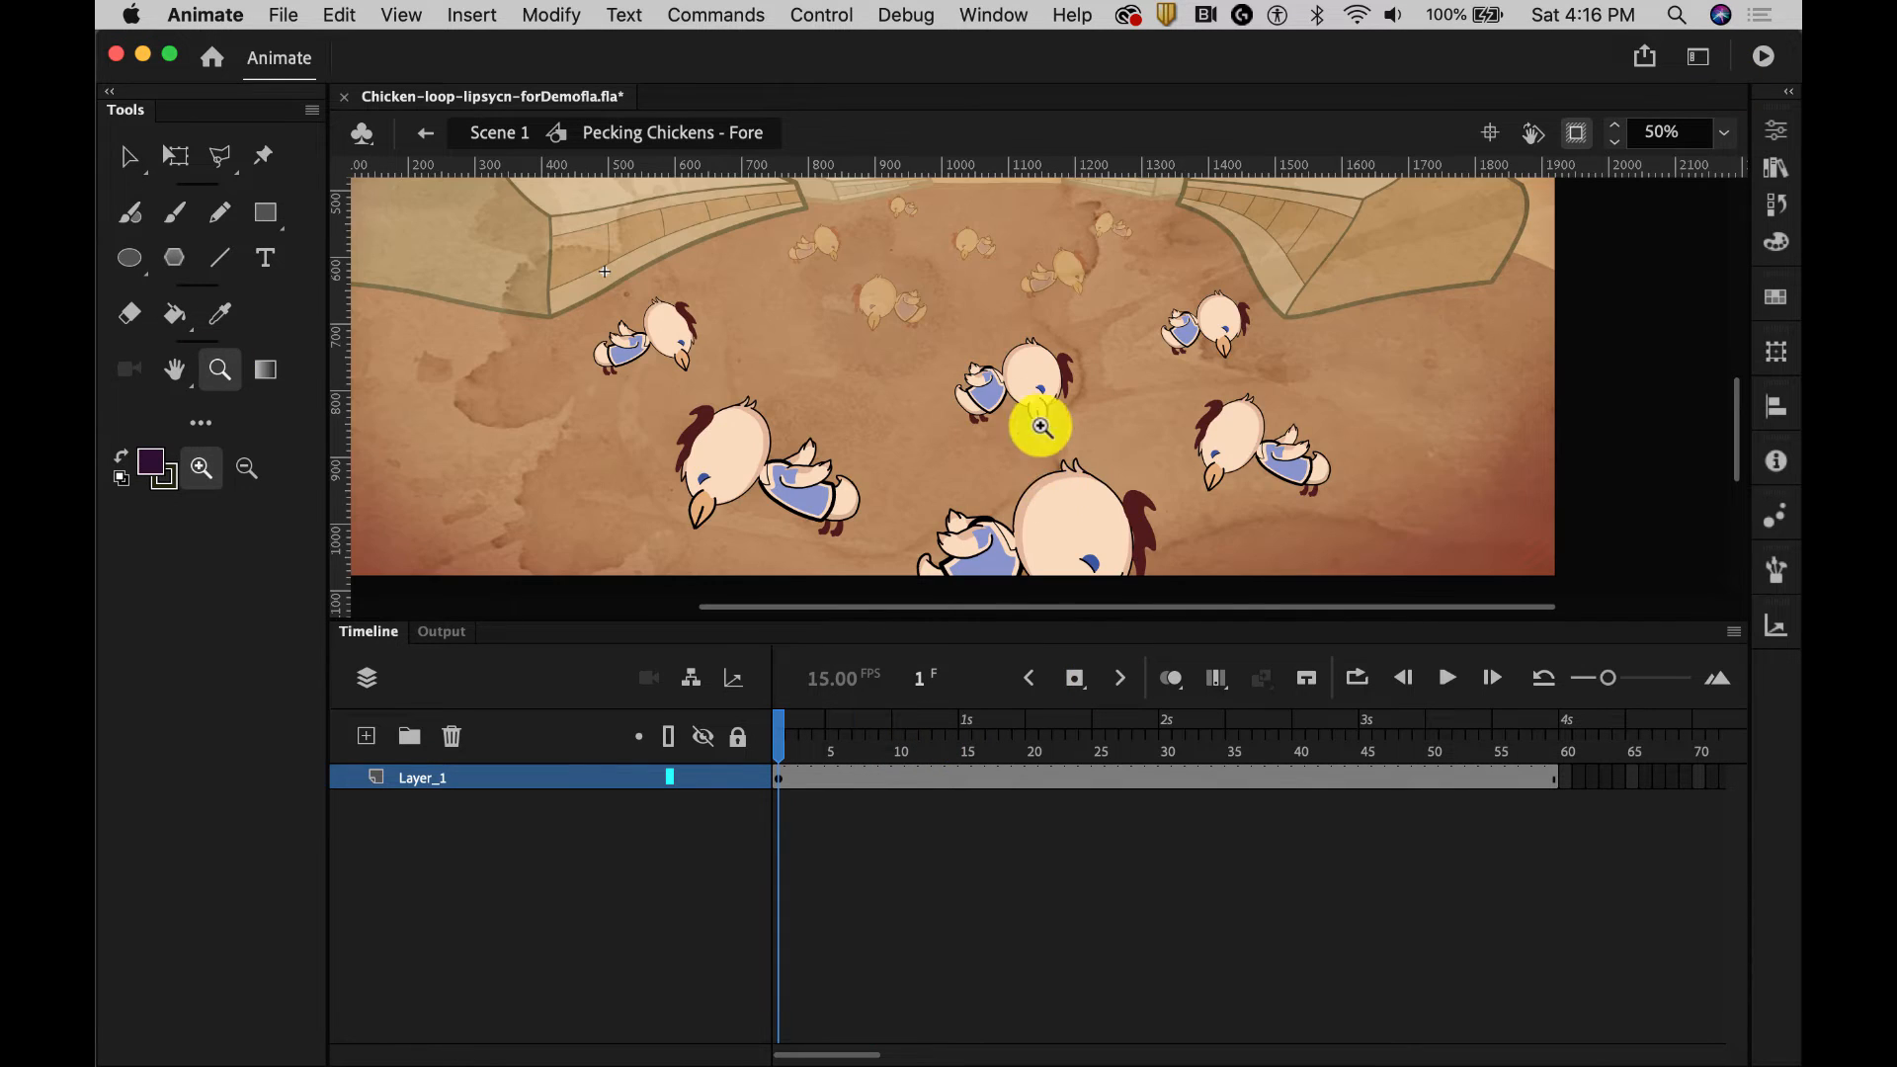
left_click(1020, 393)
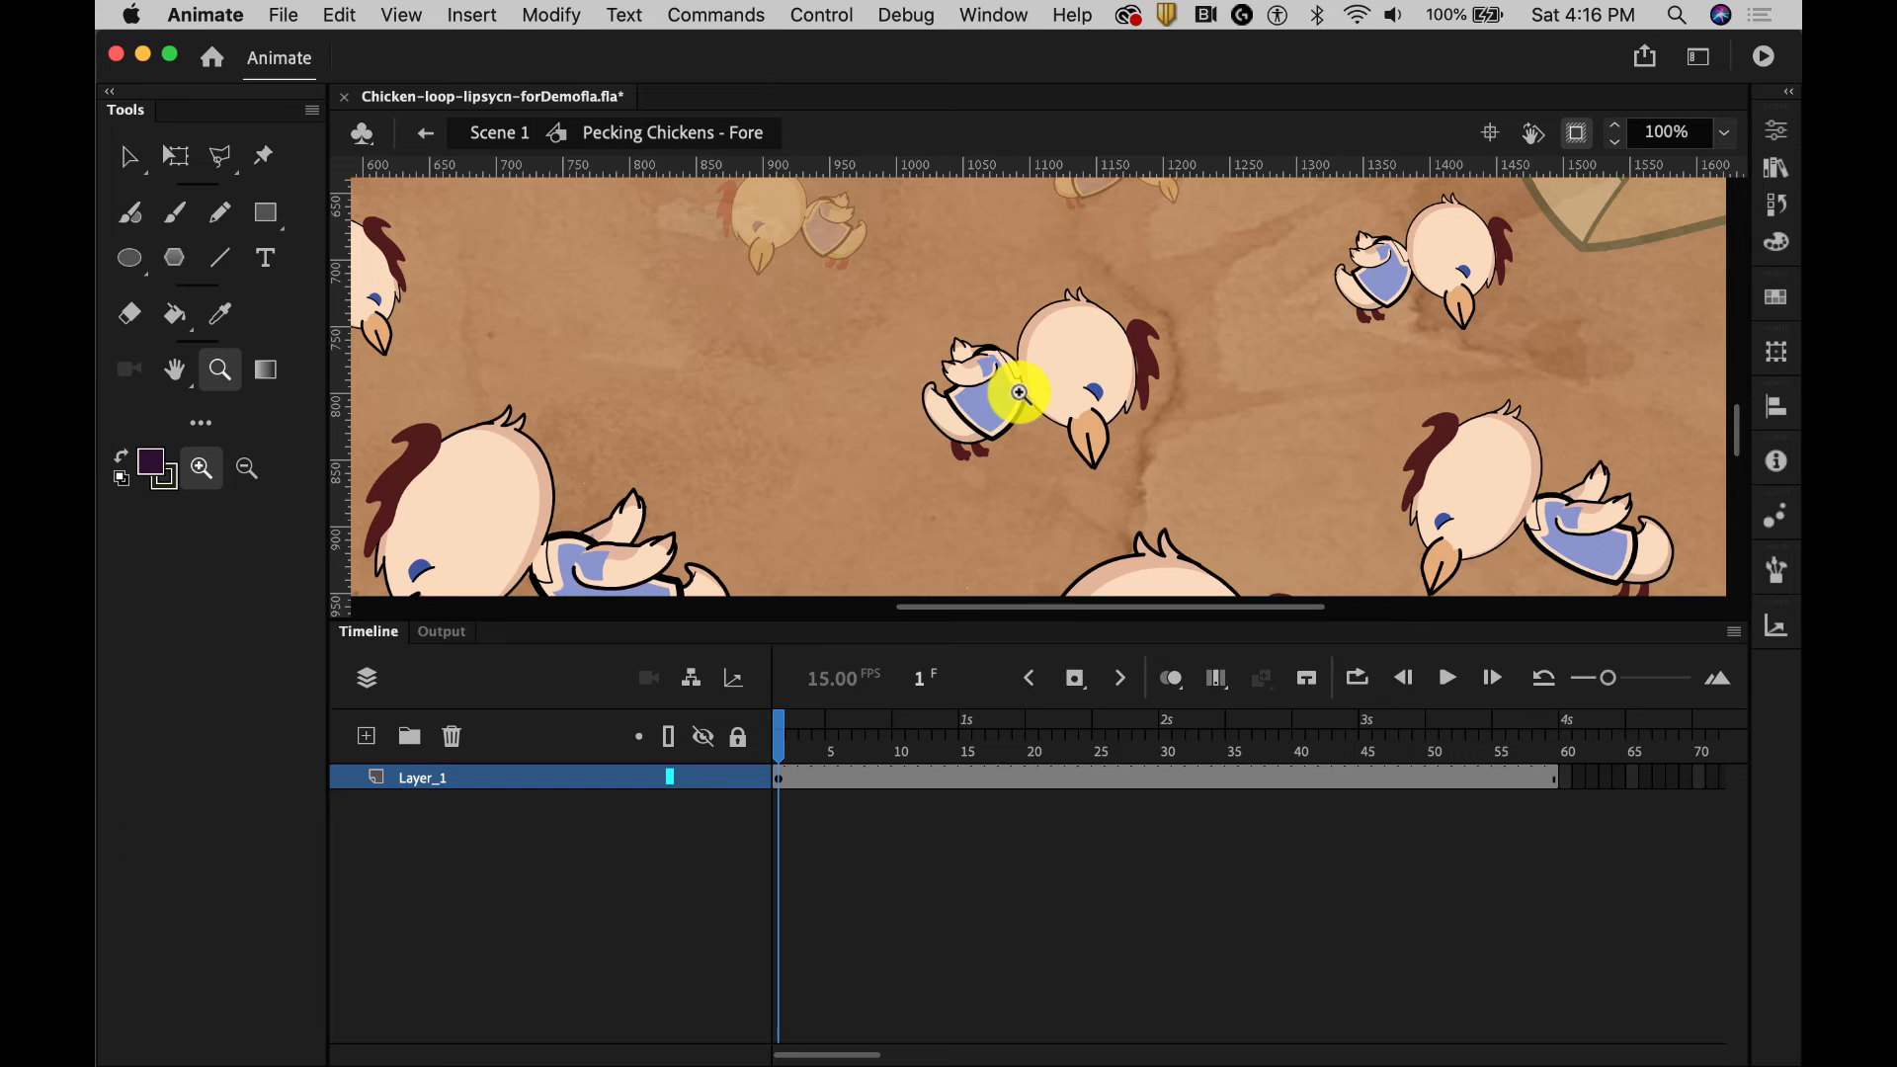
left_click(130, 156)
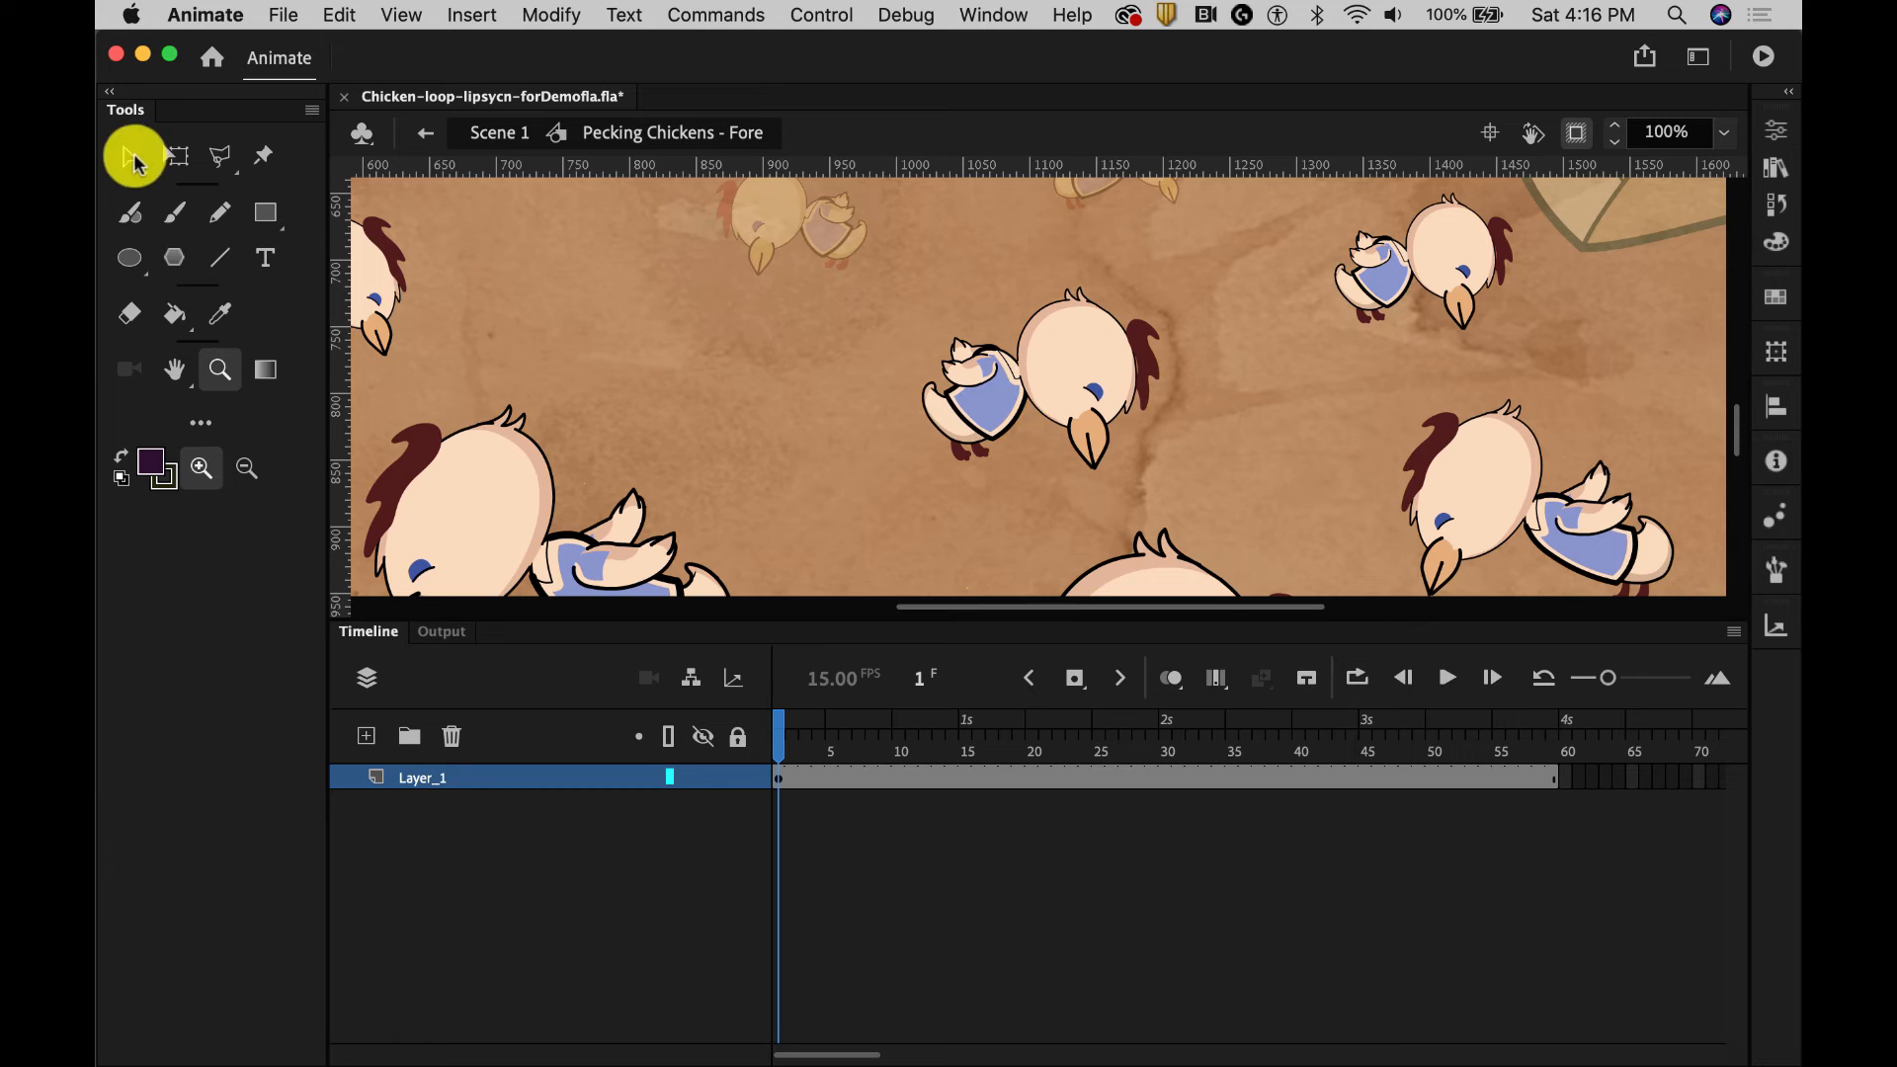
double_click(1076, 357)
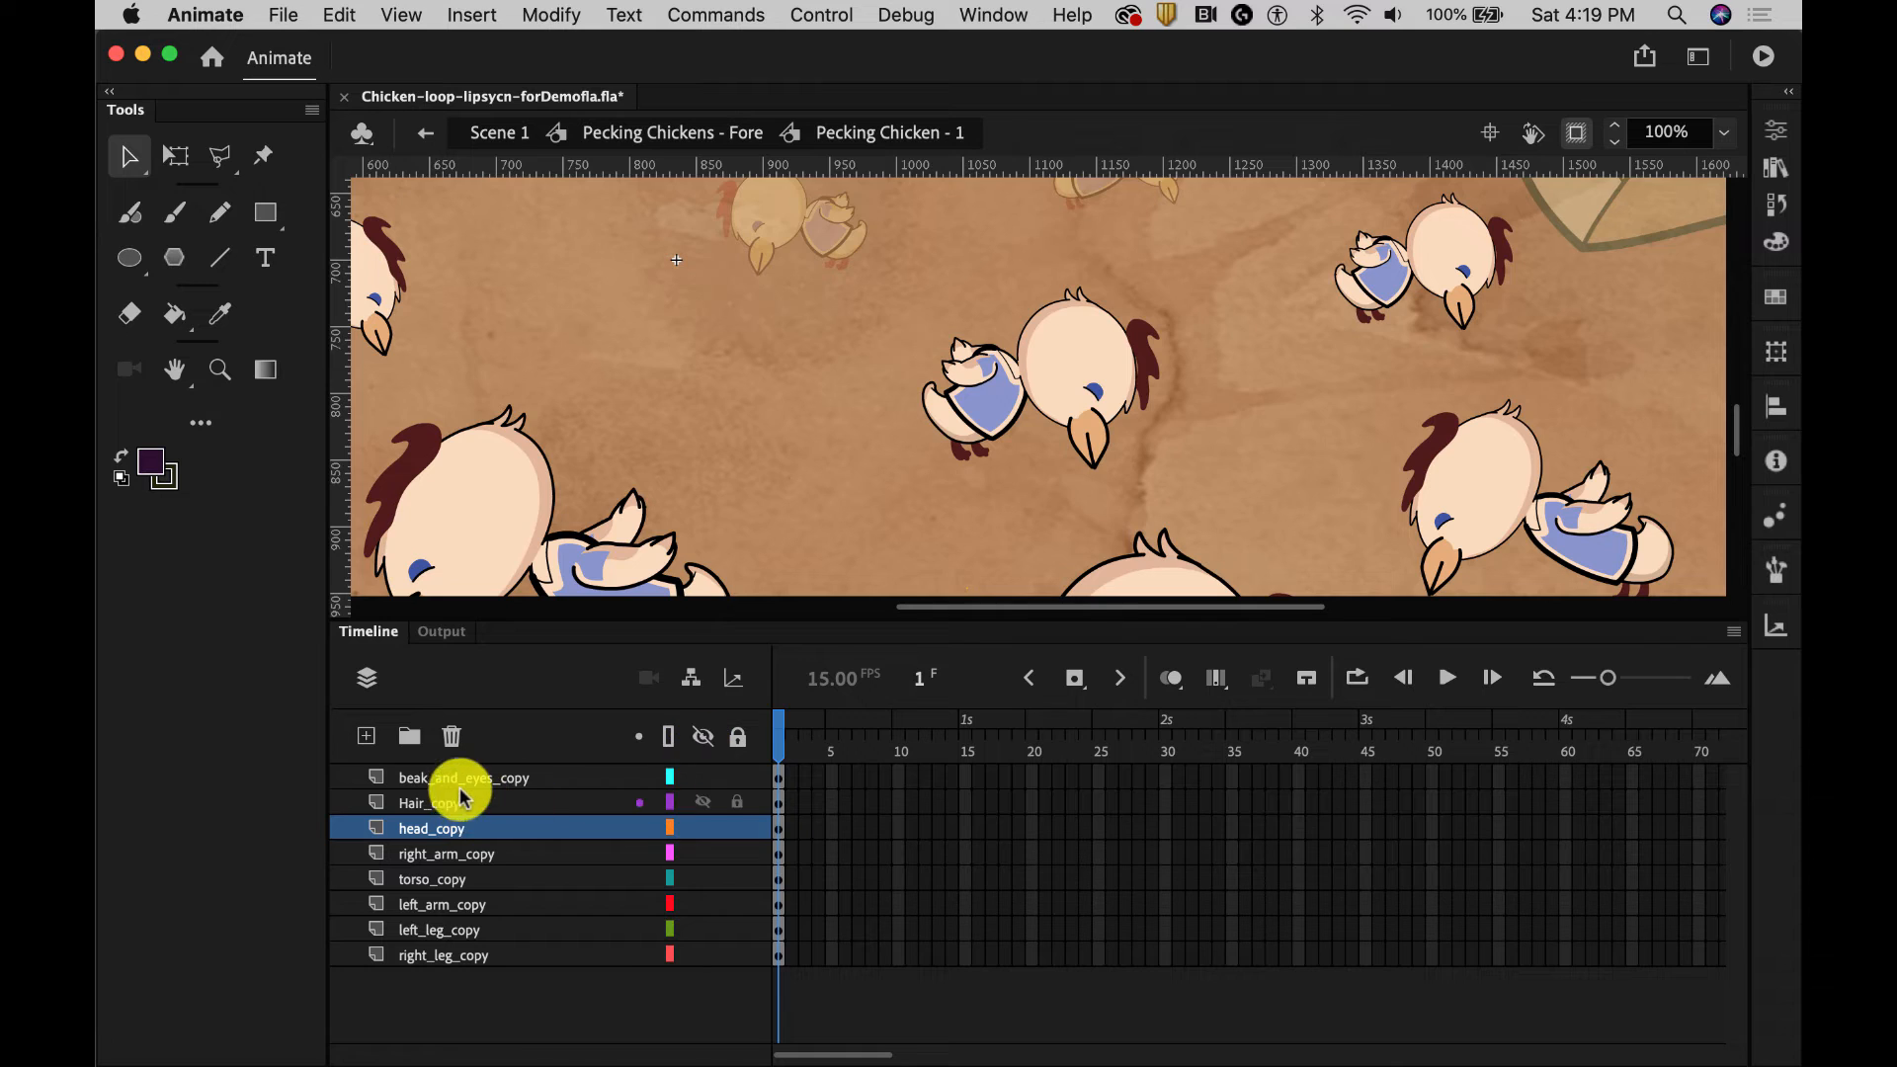
left_click(446, 854)
left_click(451, 878)
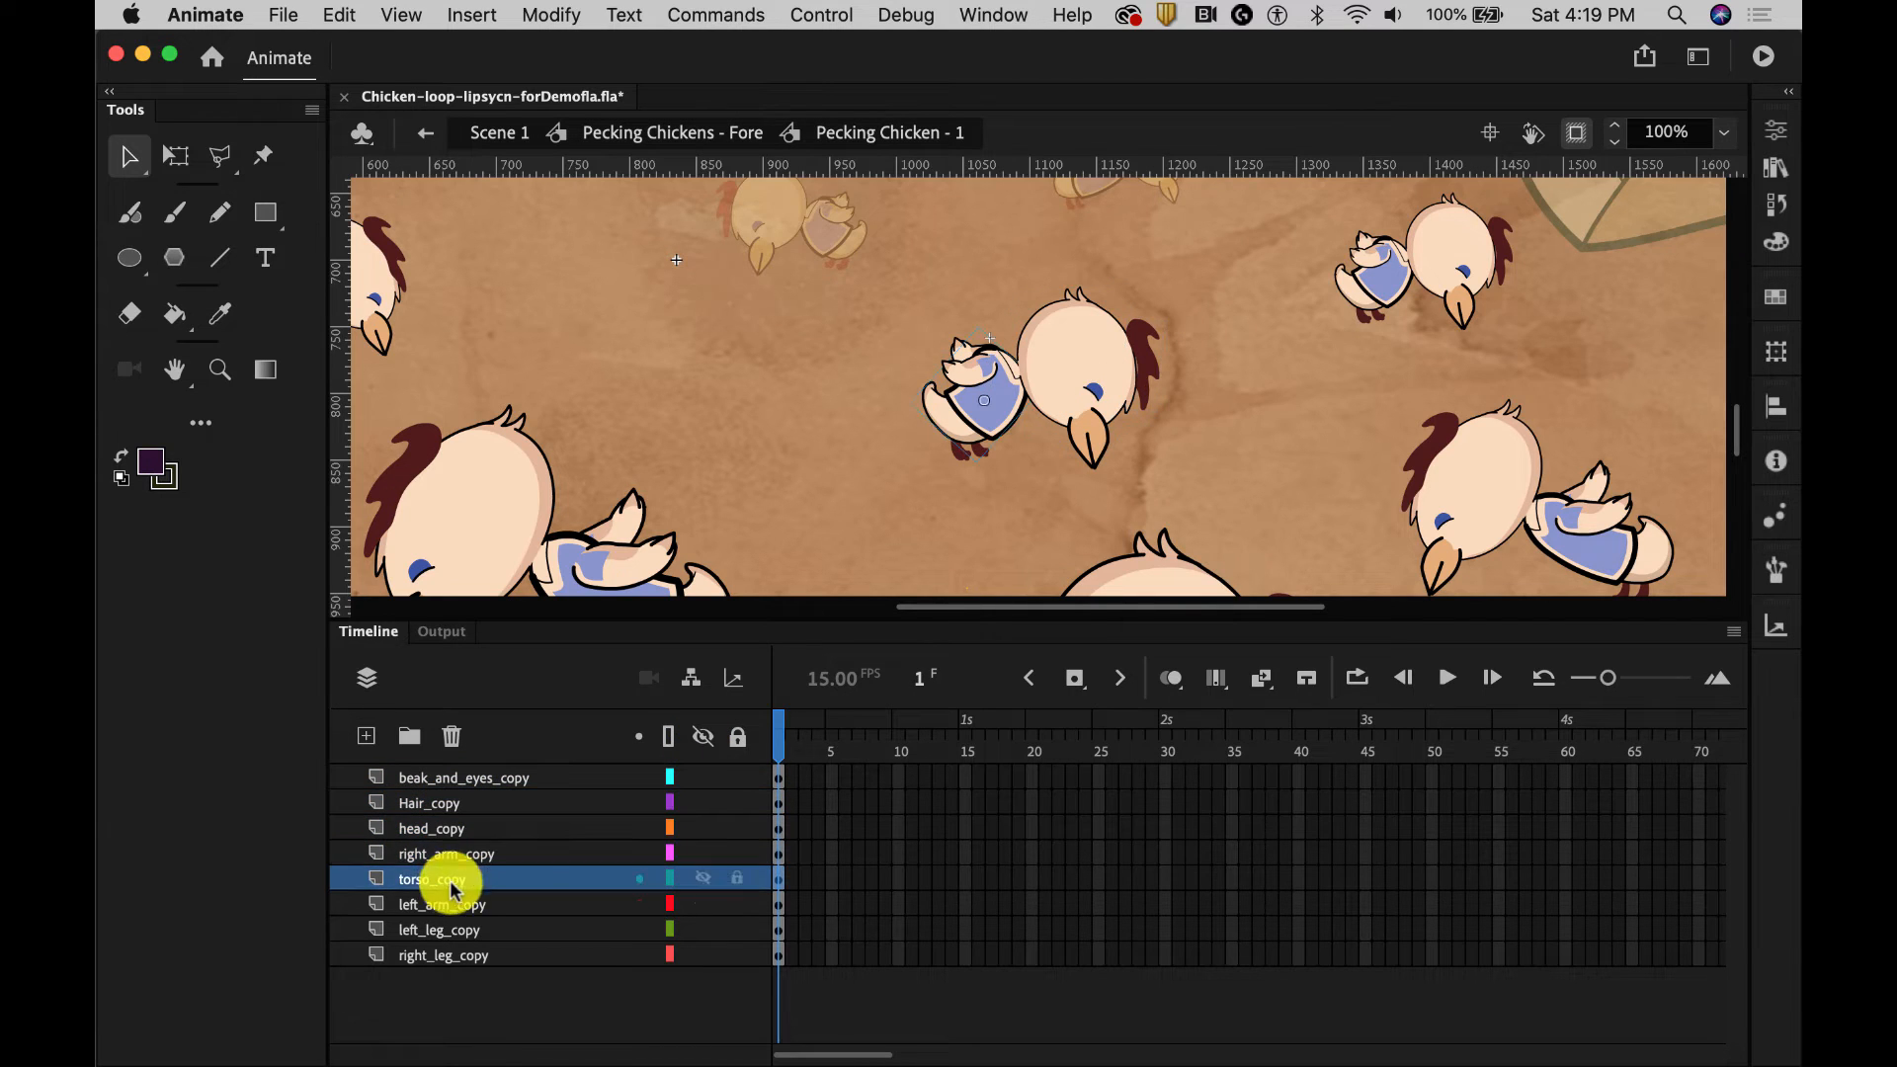
left_click(453, 904)
left_click(456, 929)
left_click(457, 959)
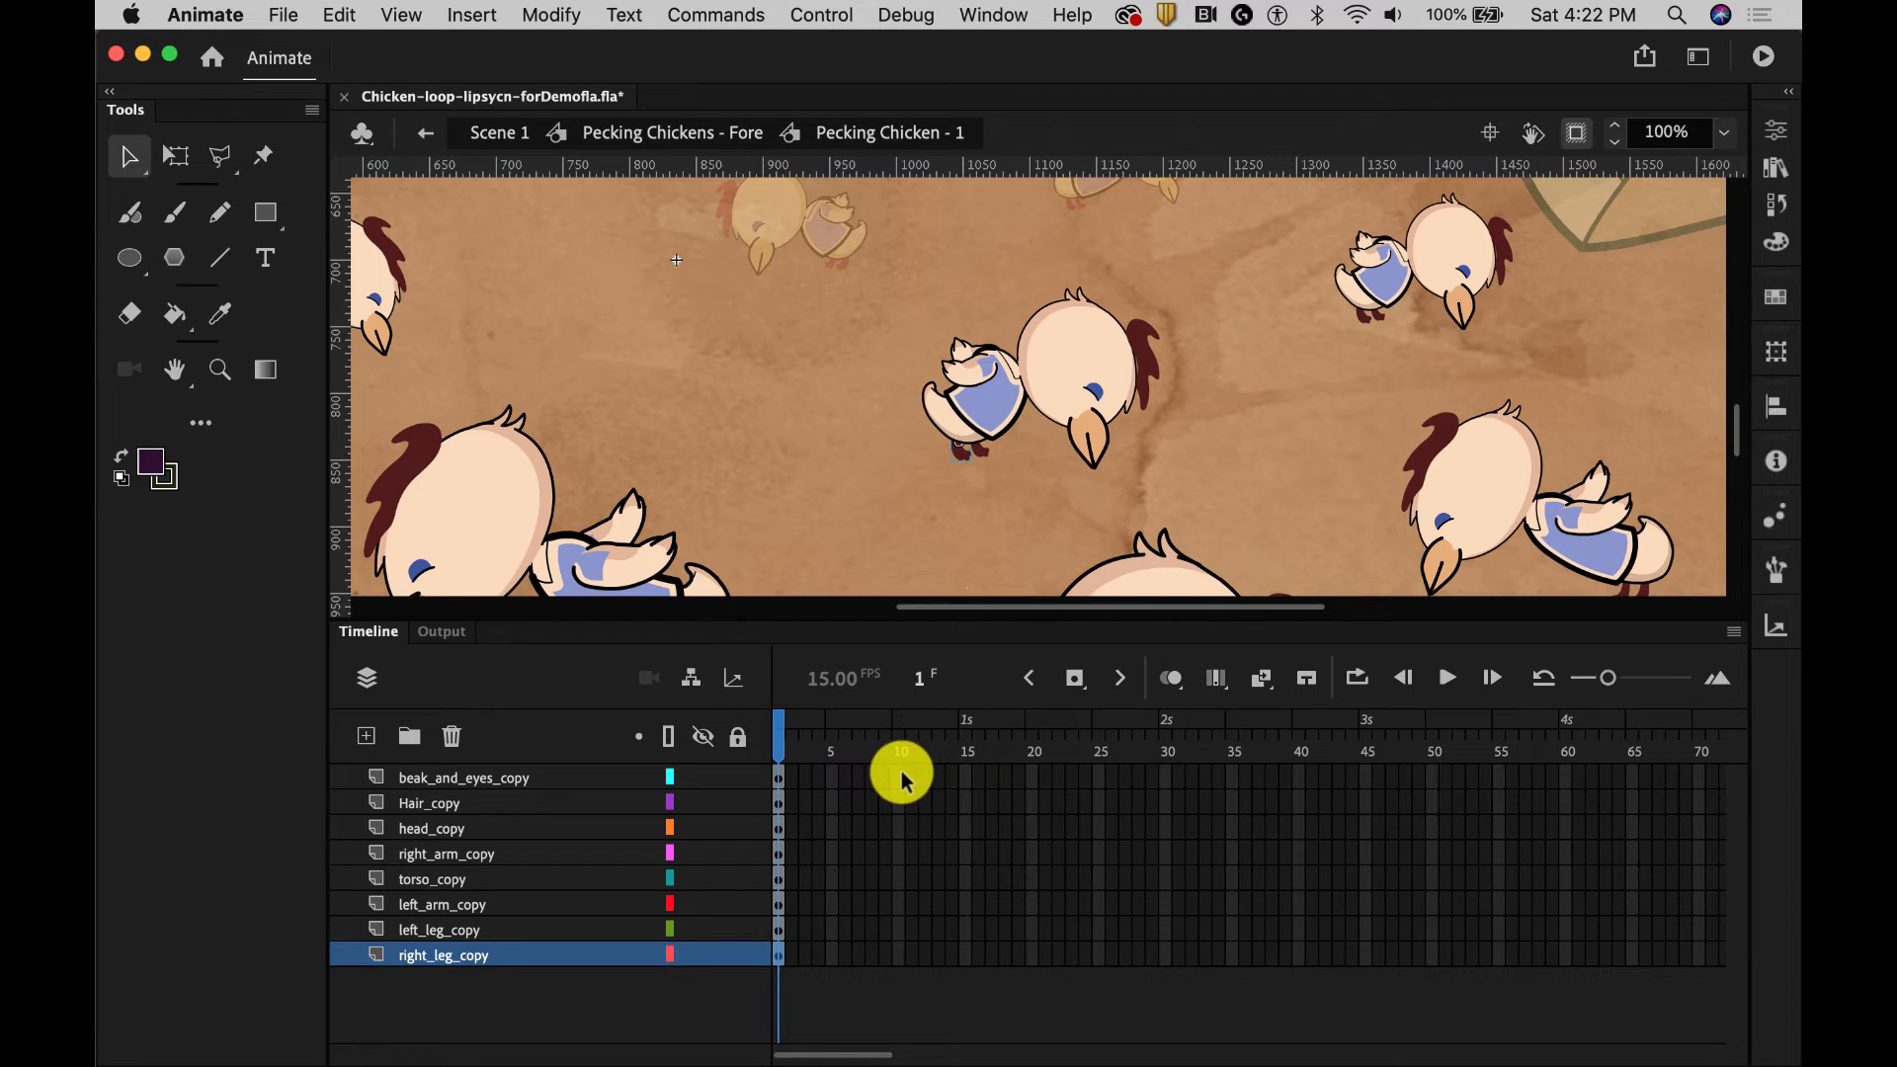
Step: Extend all body-part layers of the Pecking Chicken - 1 symbol to frame 10 with inserted frames
left_click_drag(899, 777, 897, 956)
right_click(897, 954)
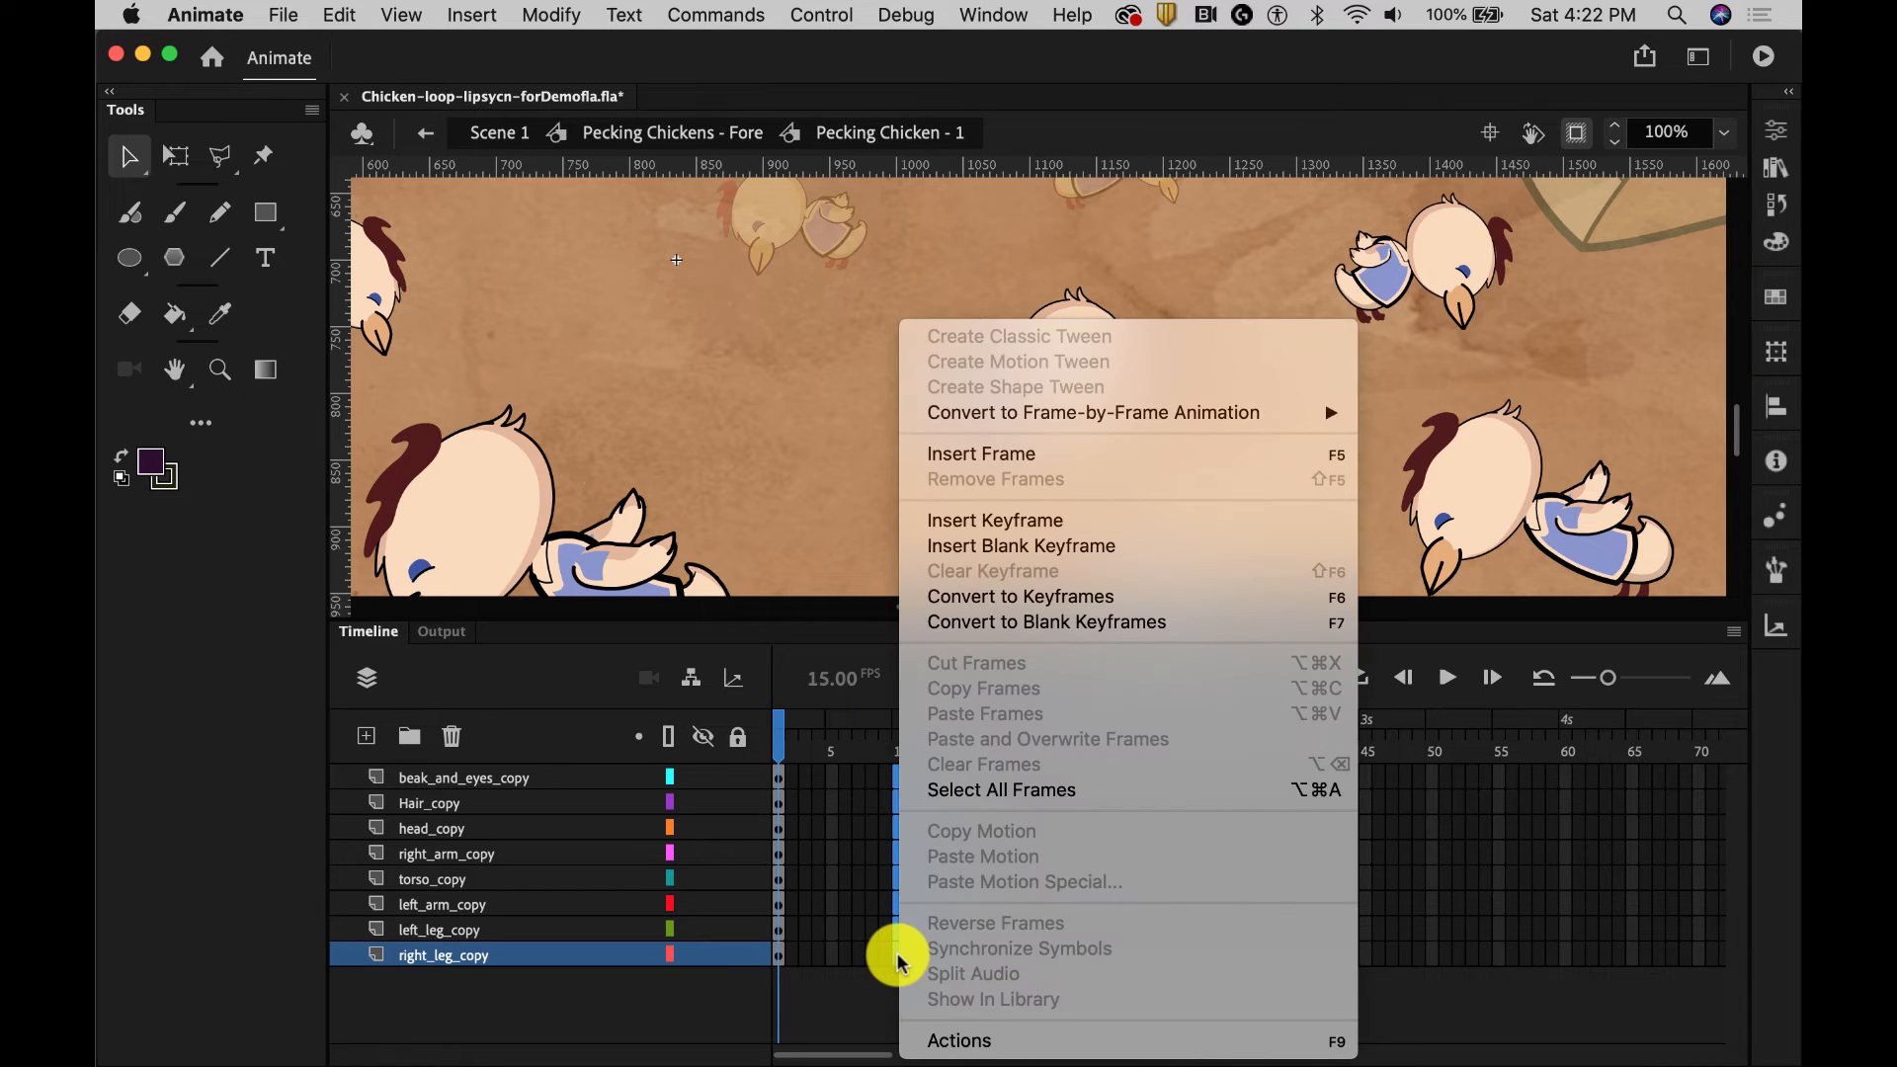
left_click(1084, 454)
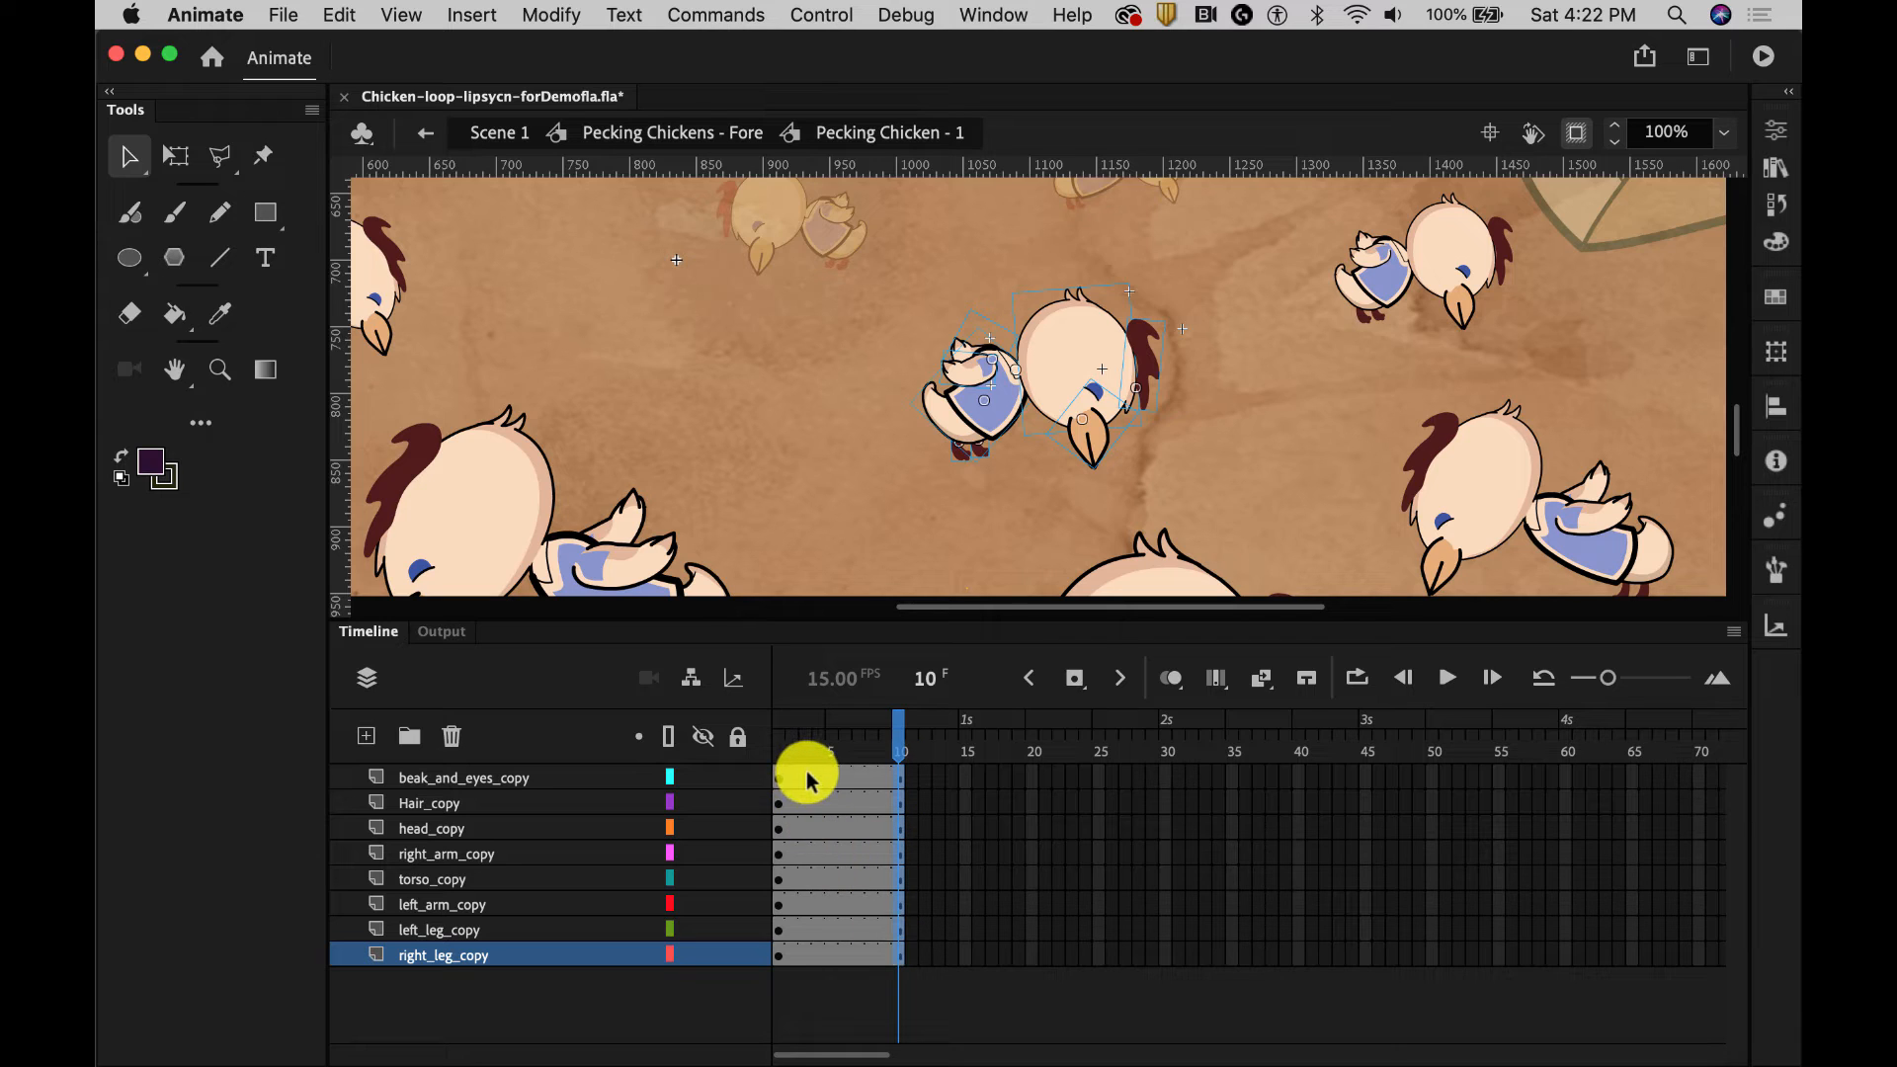
Step: Insert keyframes at frame 3 on every body-part layer from beak_and_eyes_copy to right_leg_copy
left_click_drag(805, 778, 805, 956)
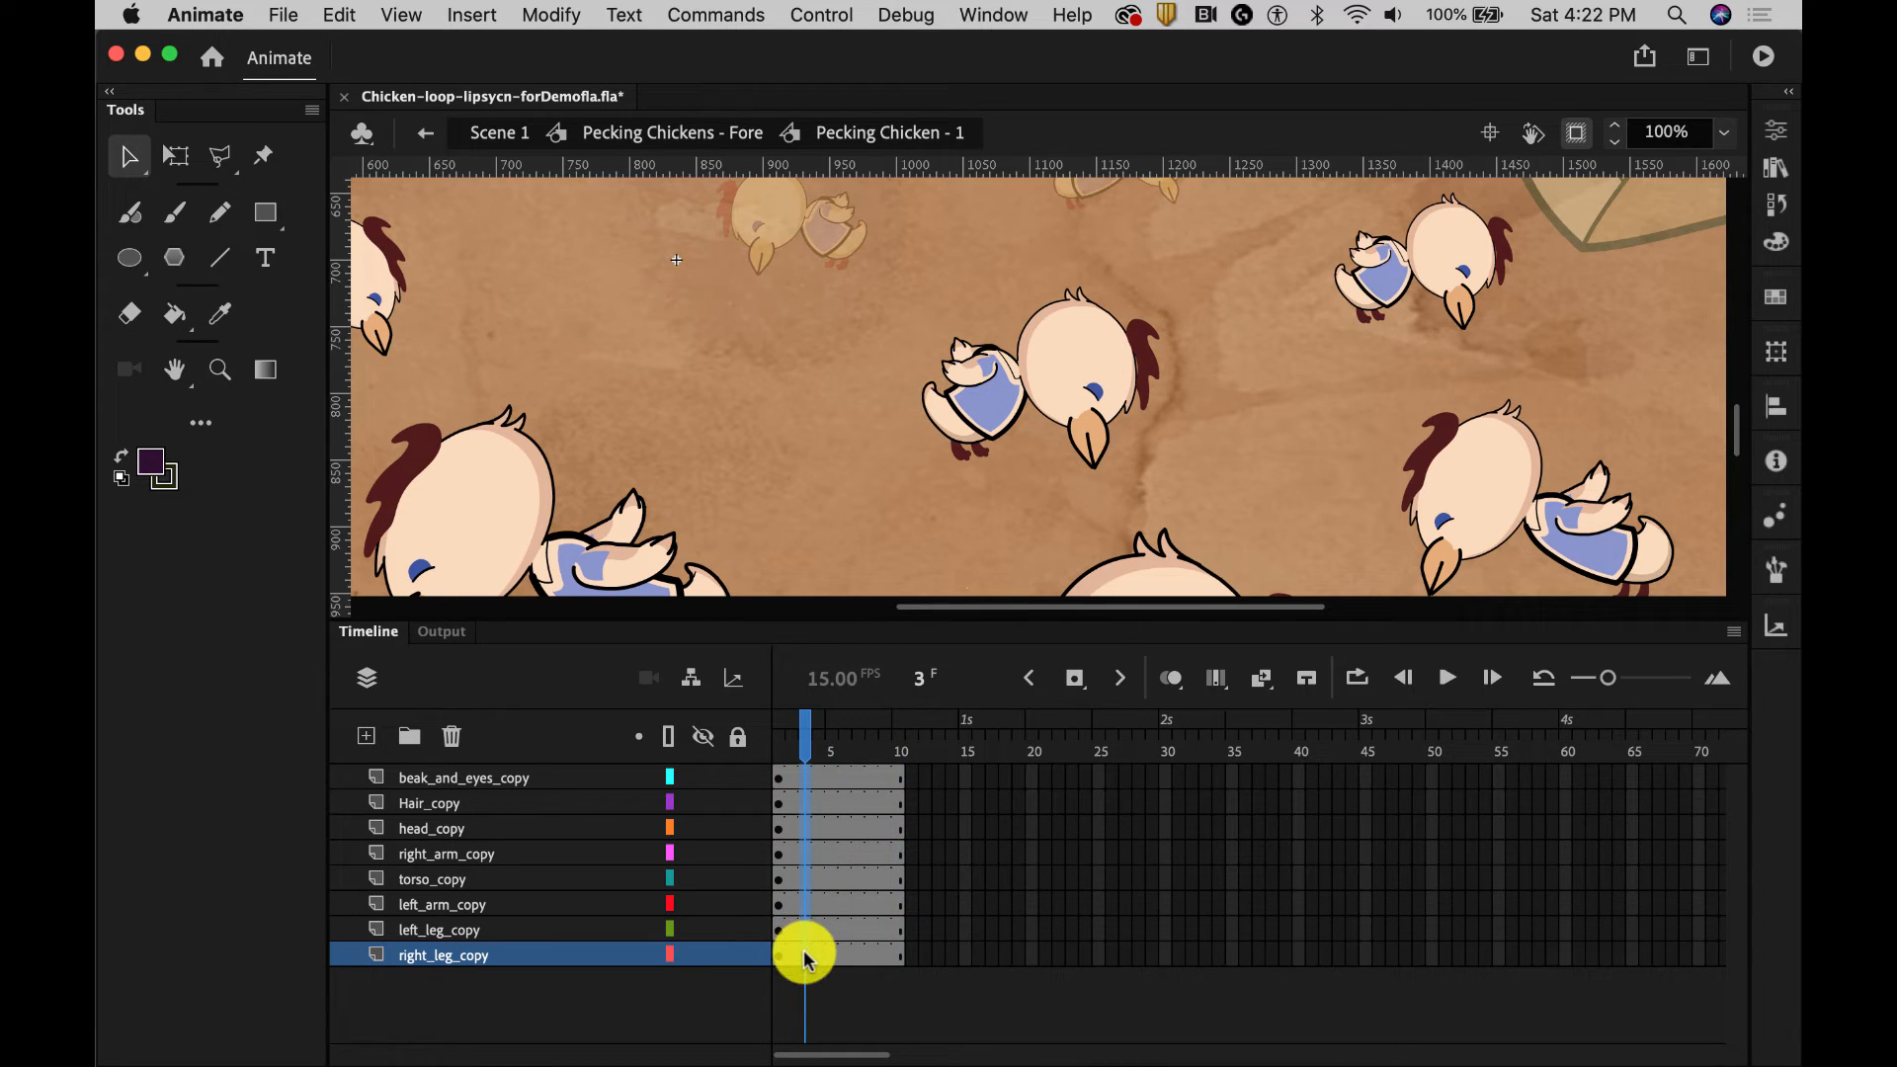
right_click(806, 956)
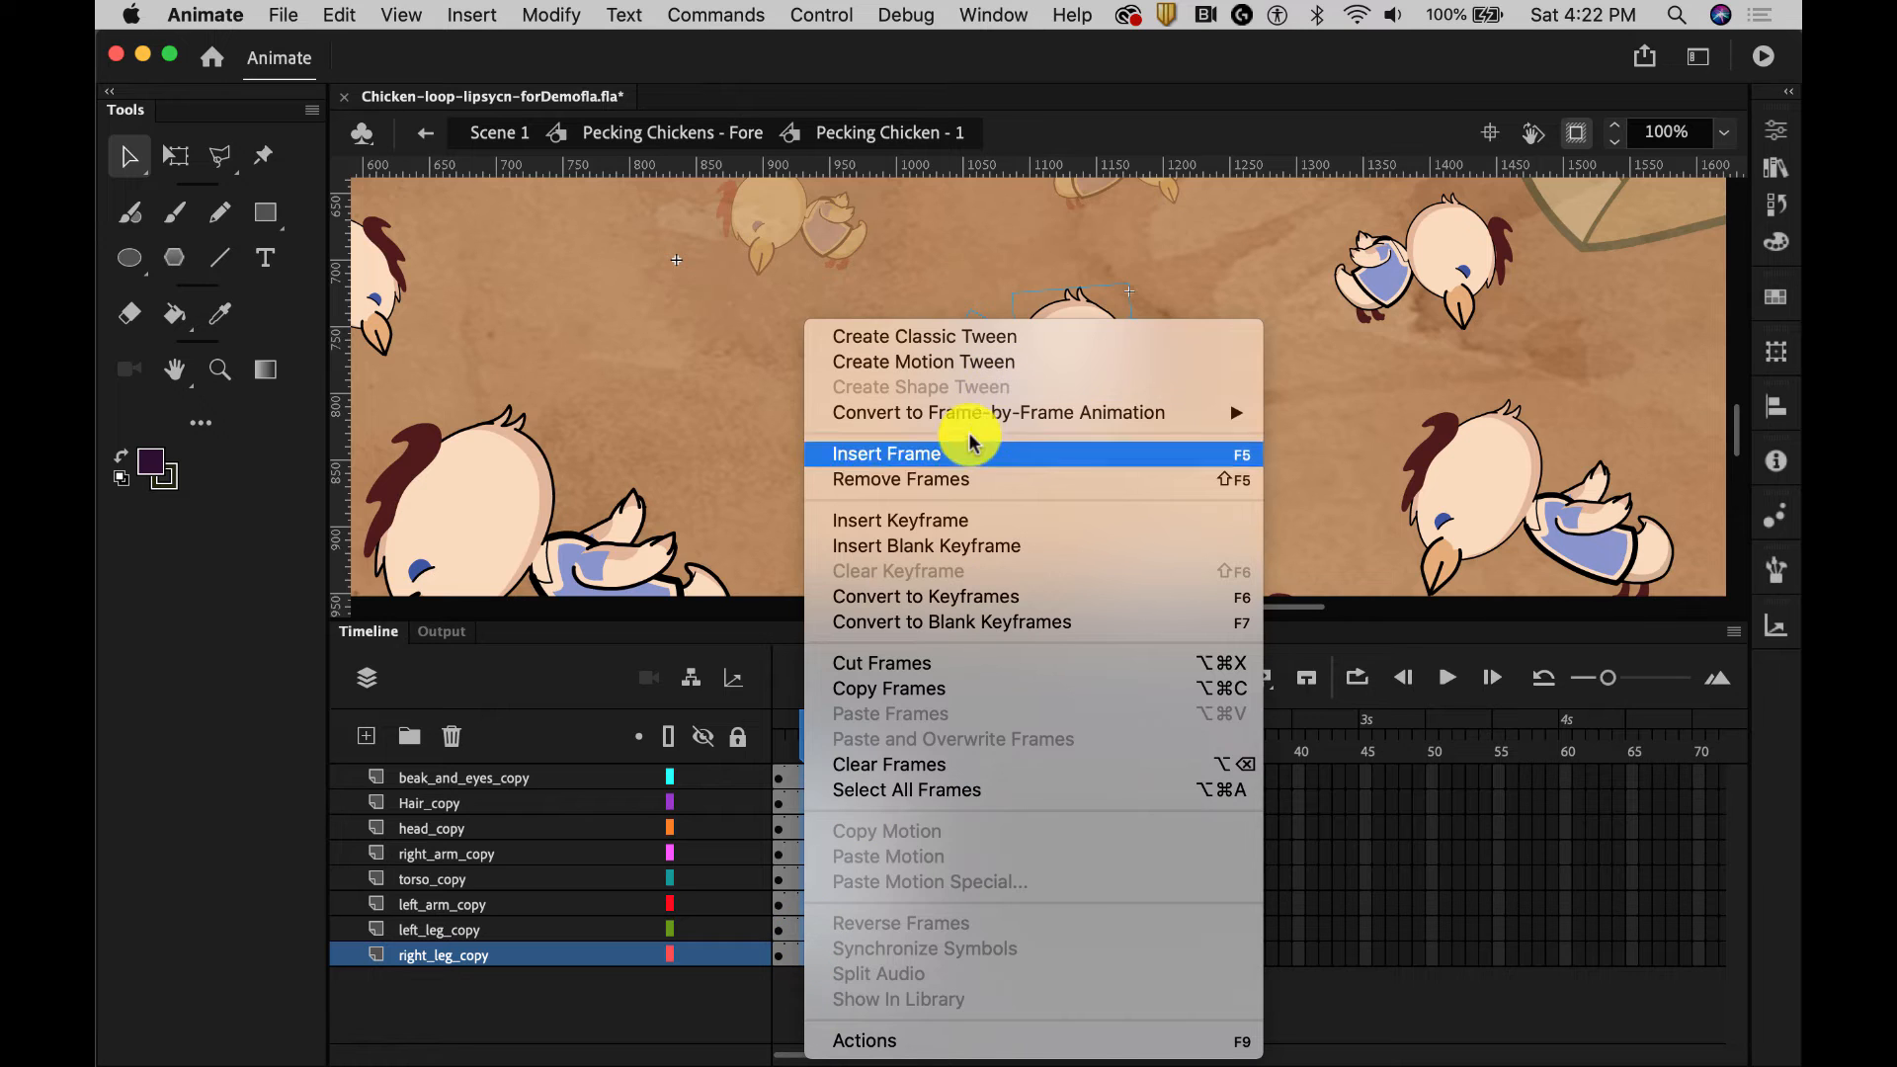
left_click(946, 523)
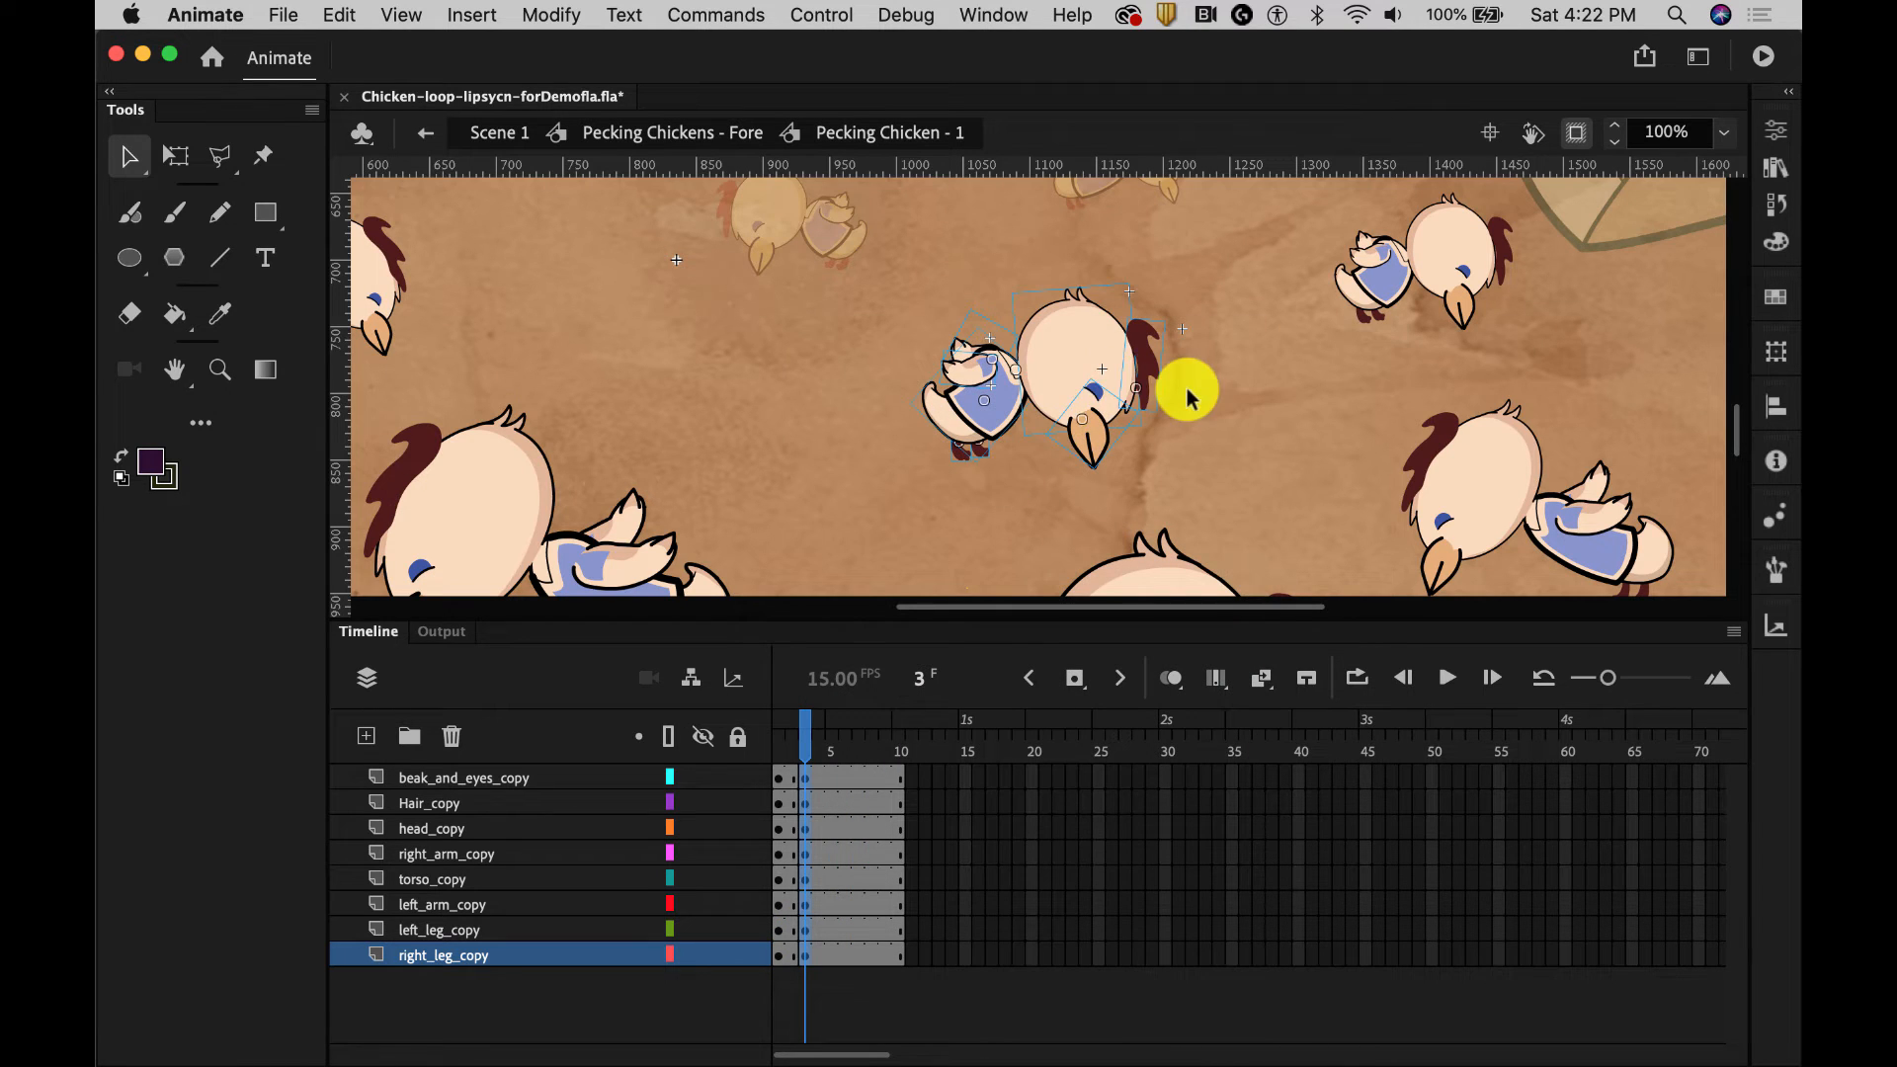
Step: Select the head, hair, beak and eyes at frame 3 and rotate them counterclockwise around the neck
left_click_drag(1152, 284, 1031, 472)
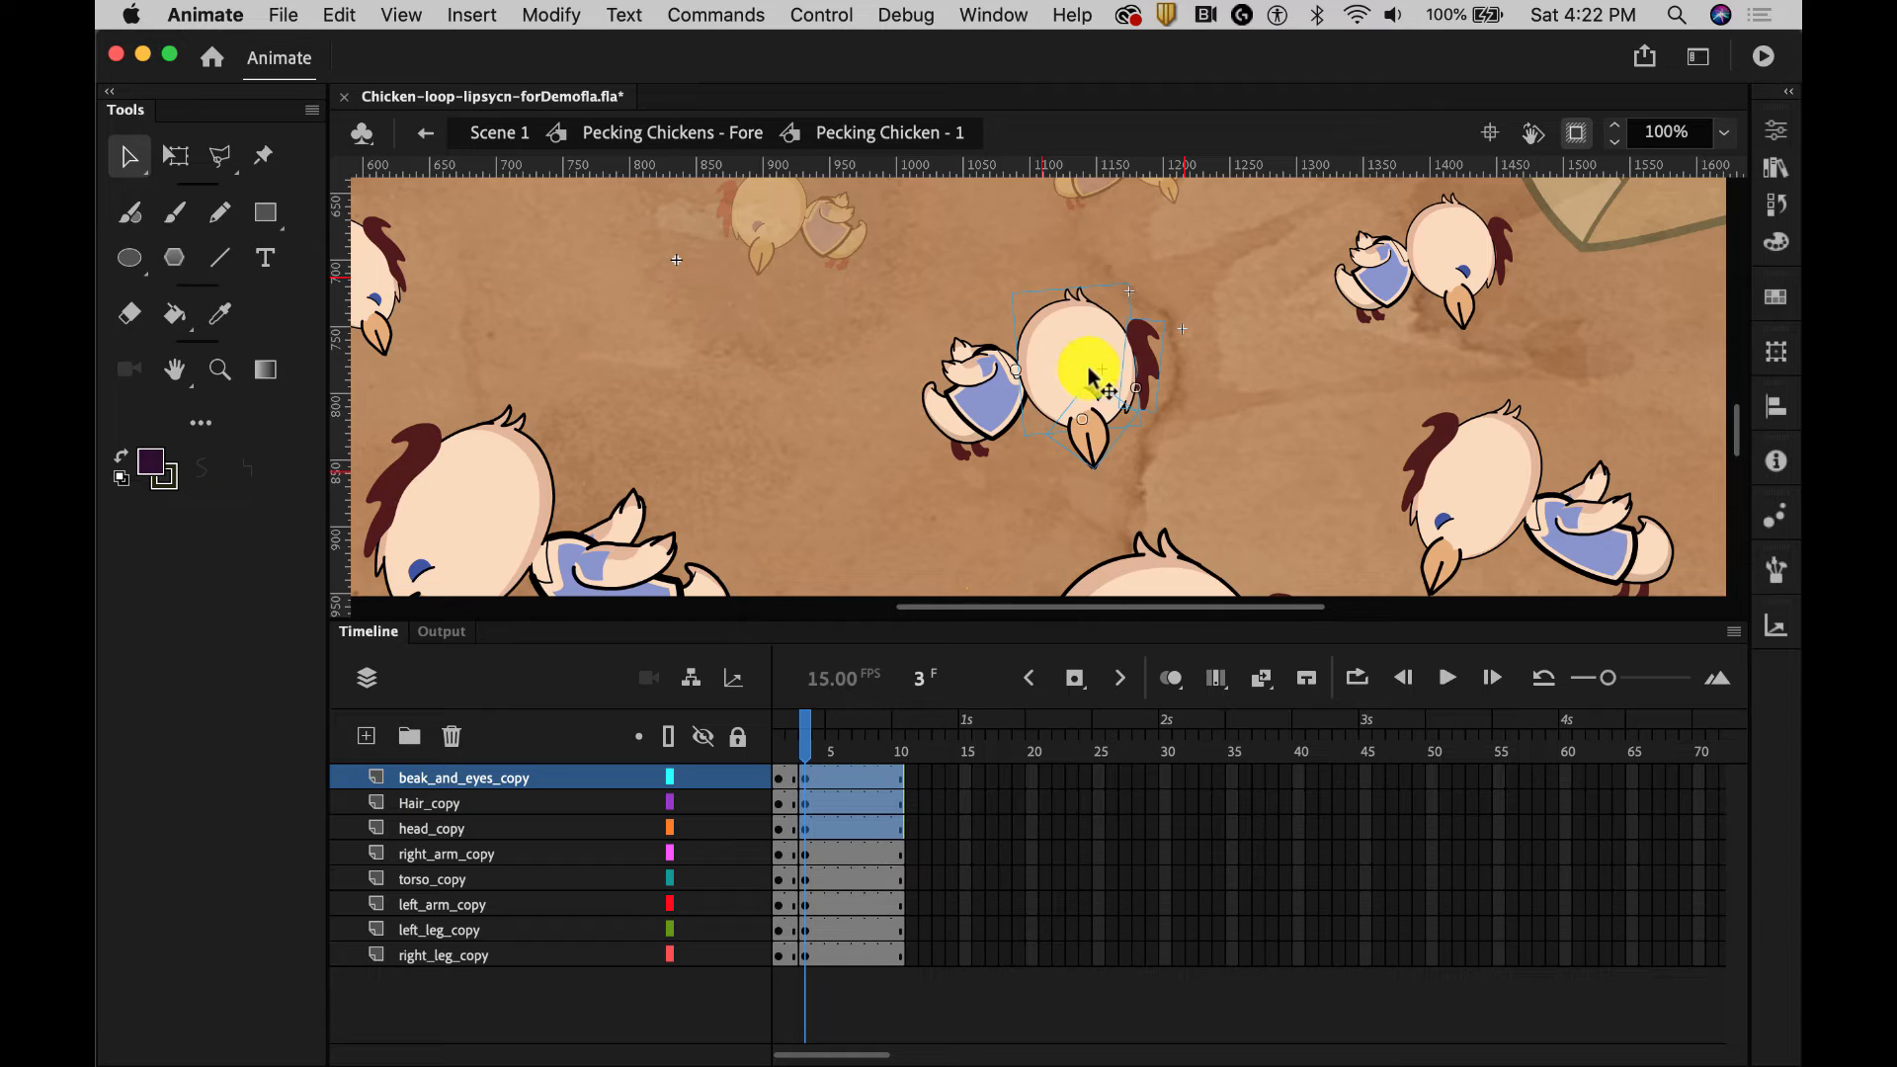
left_click(176, 156)
left_click_drag(1086, 376, 1018, 369)
left_click_drag(1168, 482, 1189, 413)
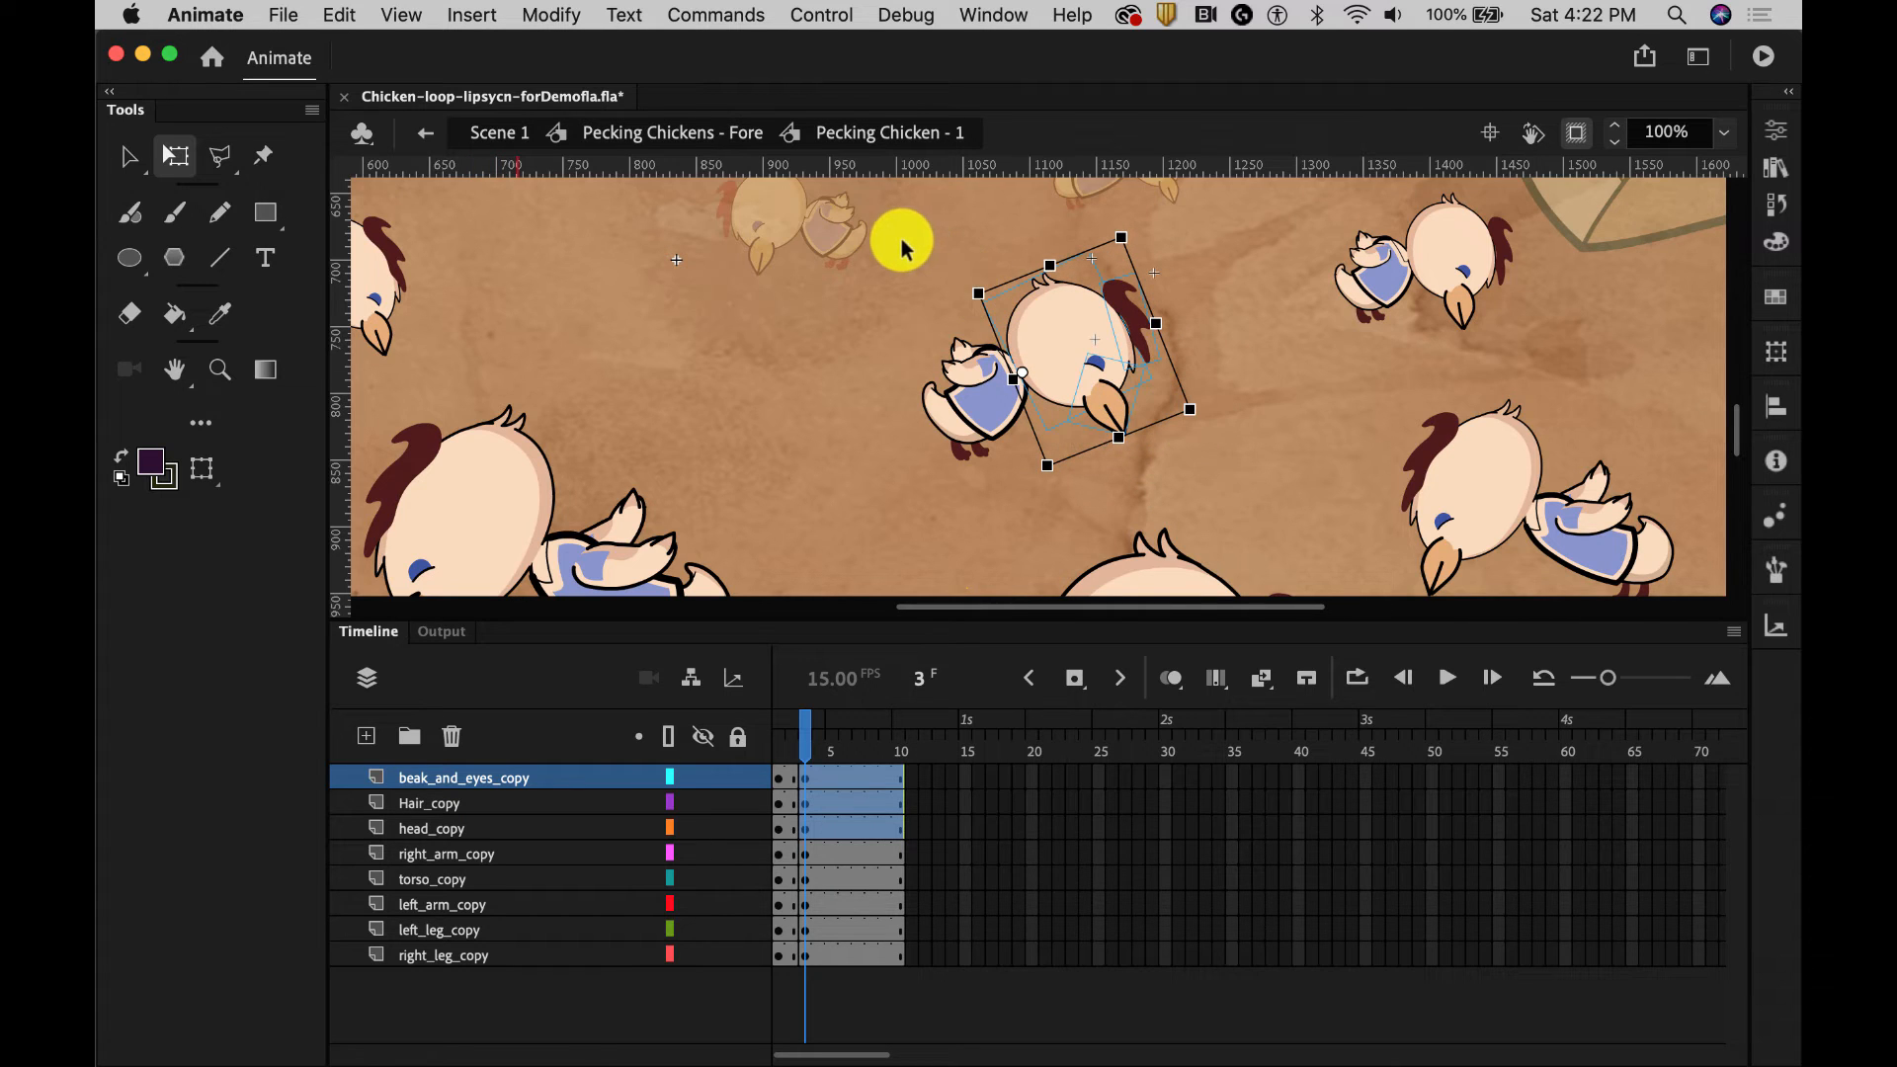
Step: Select the whole chicken at frame 3, set its pivot at the feet and rotate it slightly counterclockwise
left_click_drag(902, 239, 1238, 423)
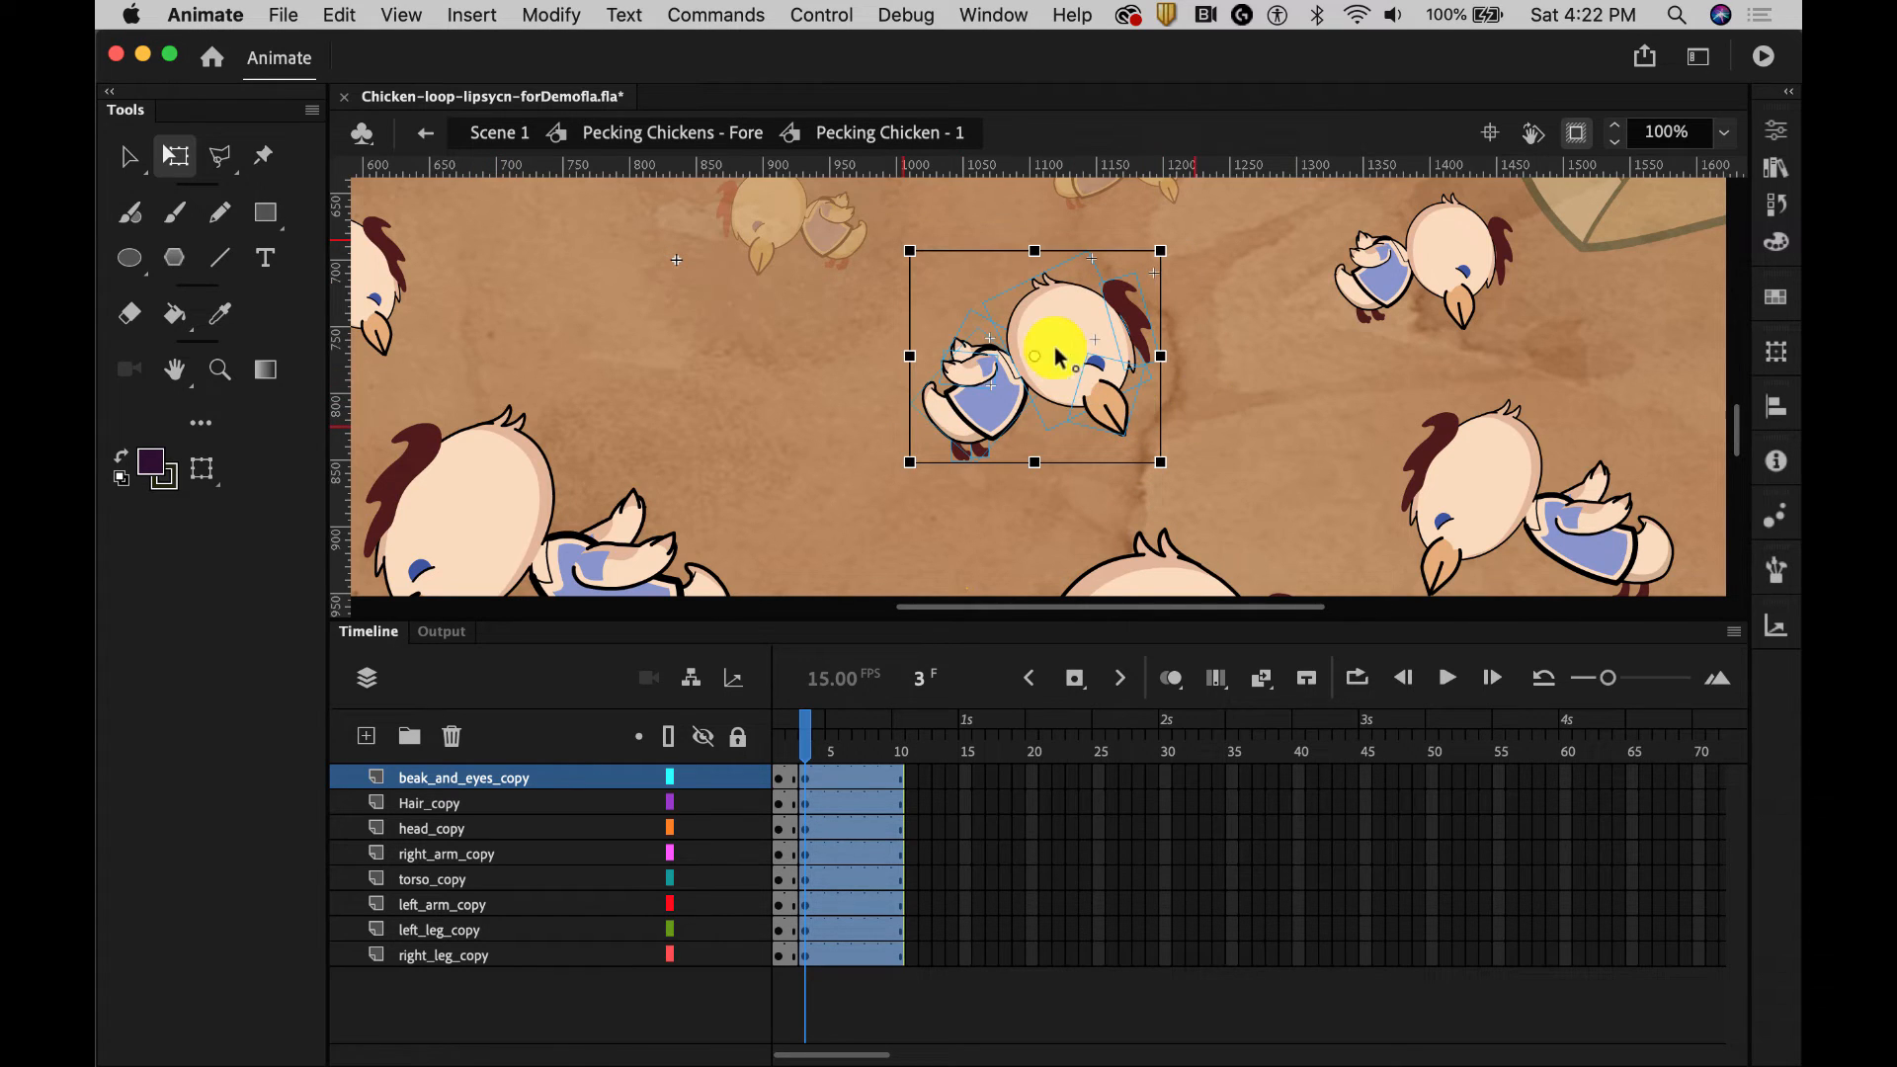
left_click_drag(1034, 357, 962, 458)
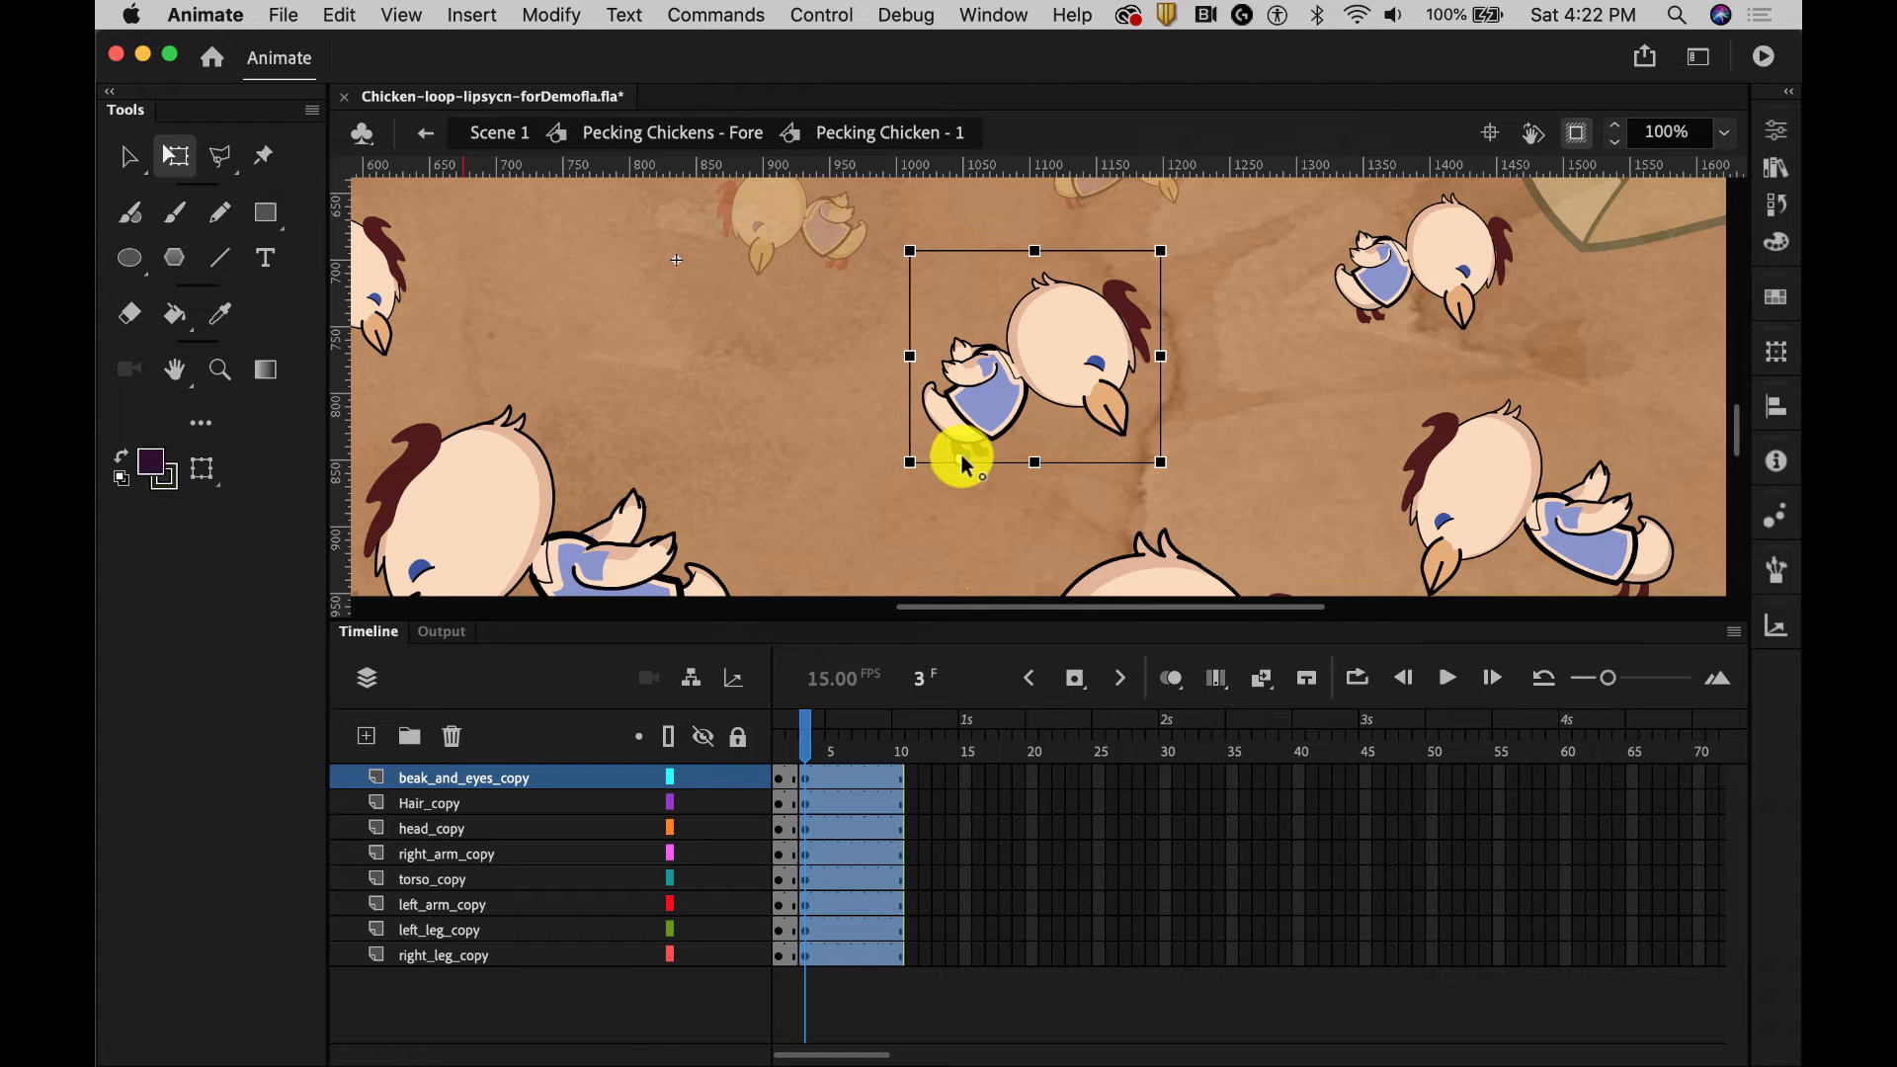
left_click_drag(1164, 478, 1173, 461)
left_click(1230, 471)
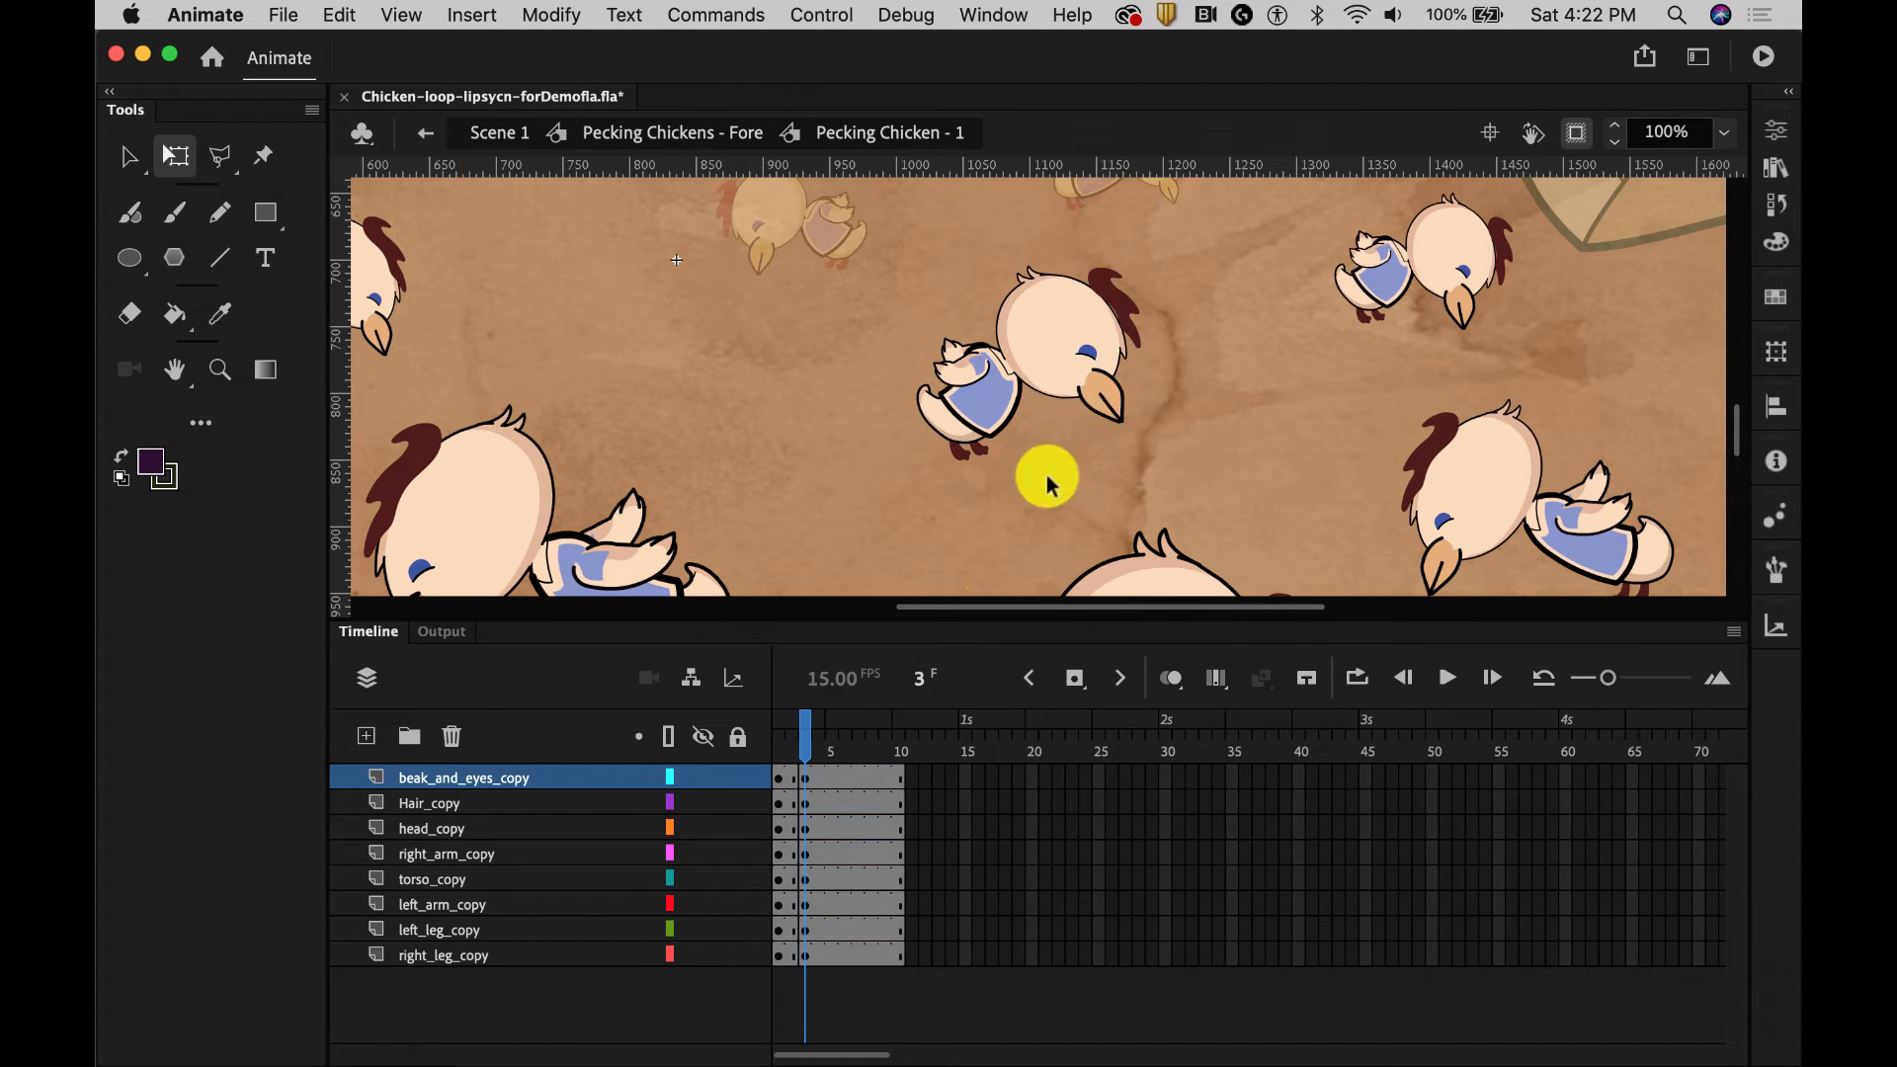
Step: Rotate the chicken's arms slightly at frame 3 to follow the raised body pose
left_click(932, 373)
left_click_drag(931, 374, 957, 282)
left_click(955, 323)
left_click(946, 344)
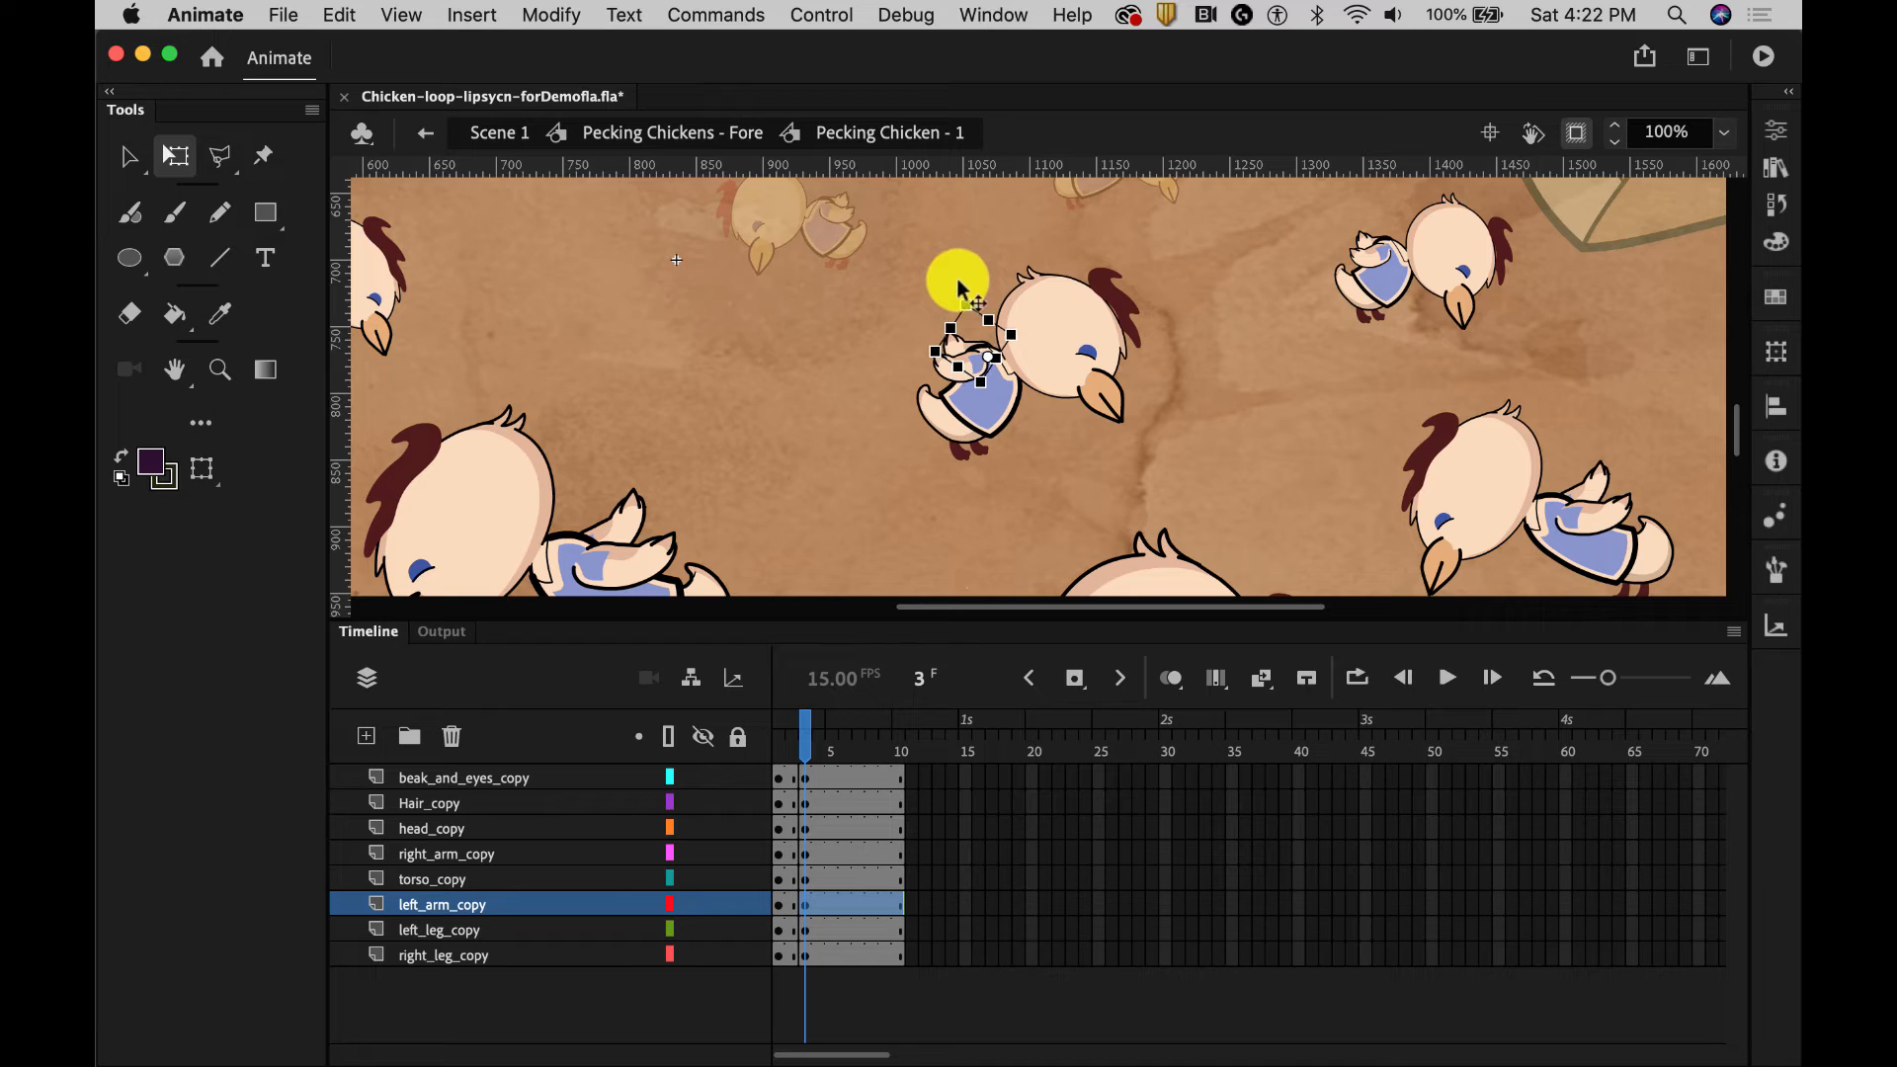
left_click(1248, 400)
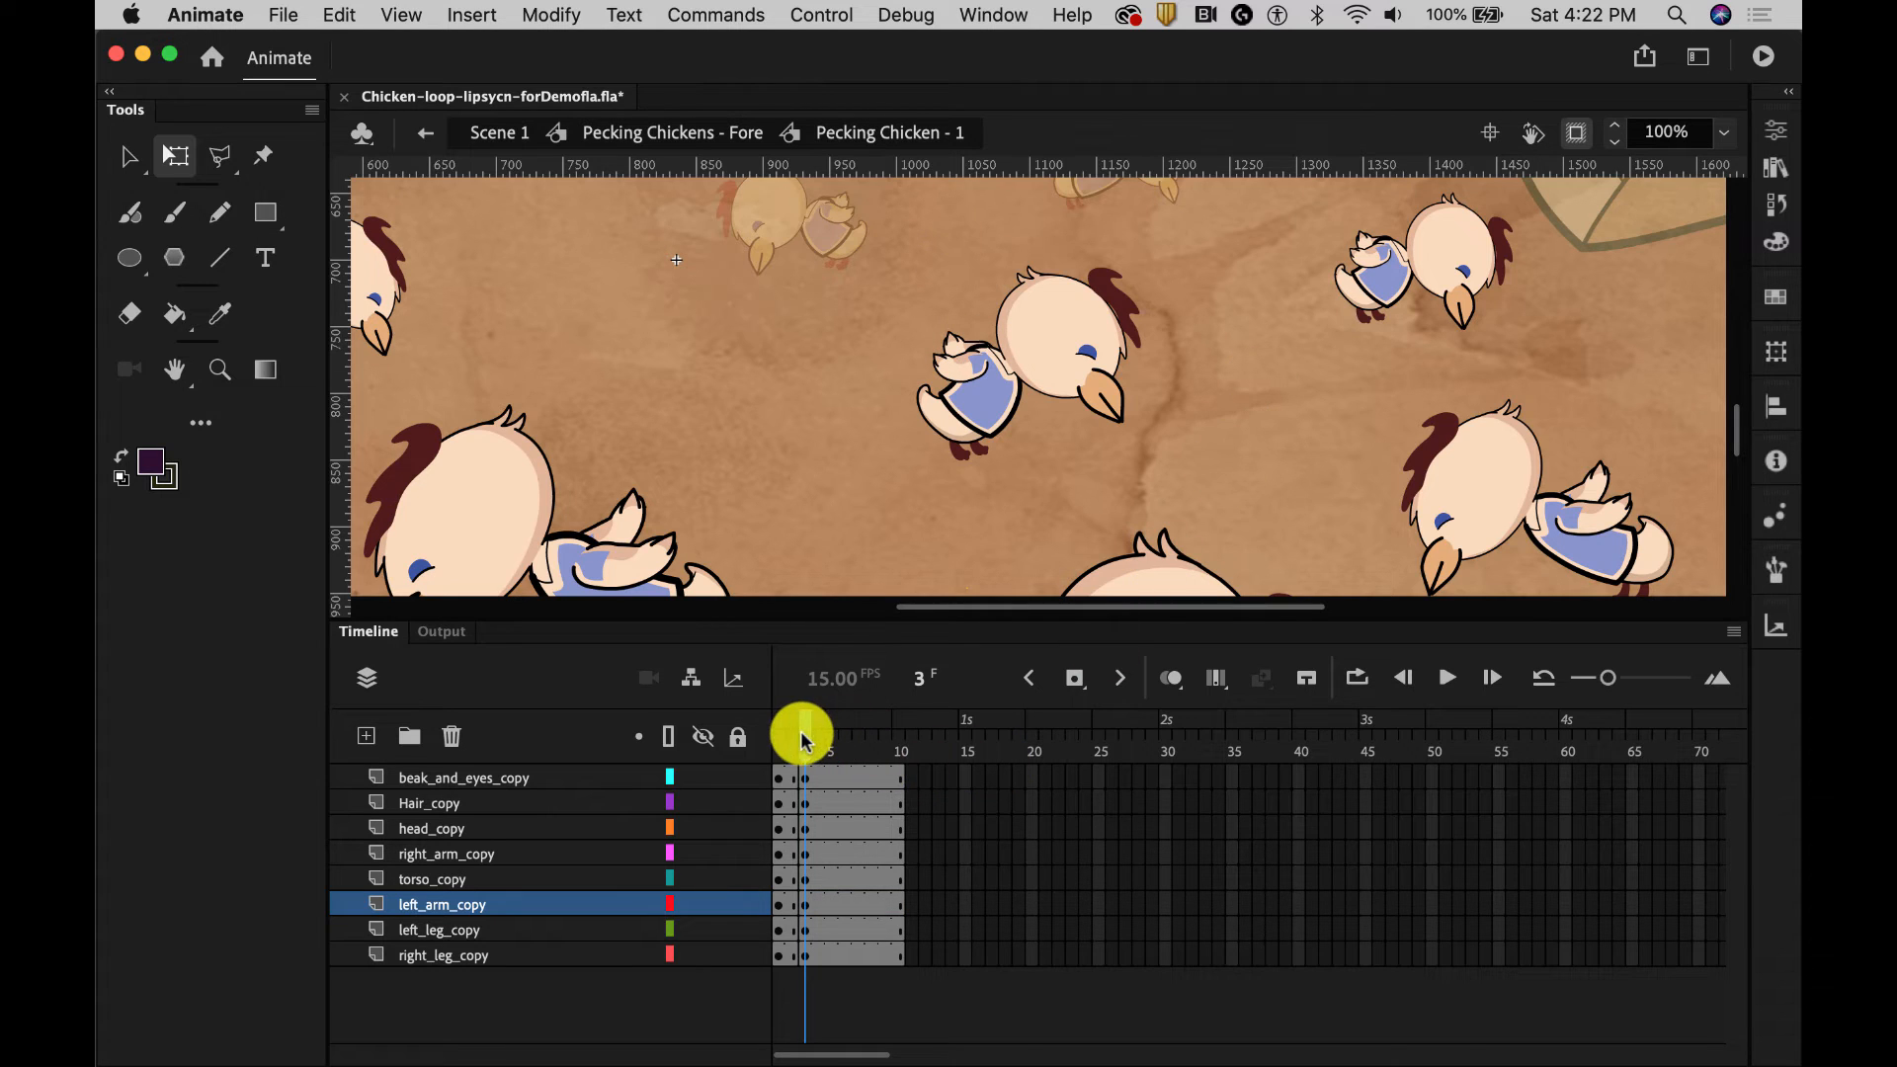
Step: Copy the frame 1 keyframes of all body-part layers to frame 8 so the pecking pose repeats
mouse_move(805, 739)
left_mouse_down()
mouse_move(780, 739)
mouse_move(808, 737)
left_mouse_up()
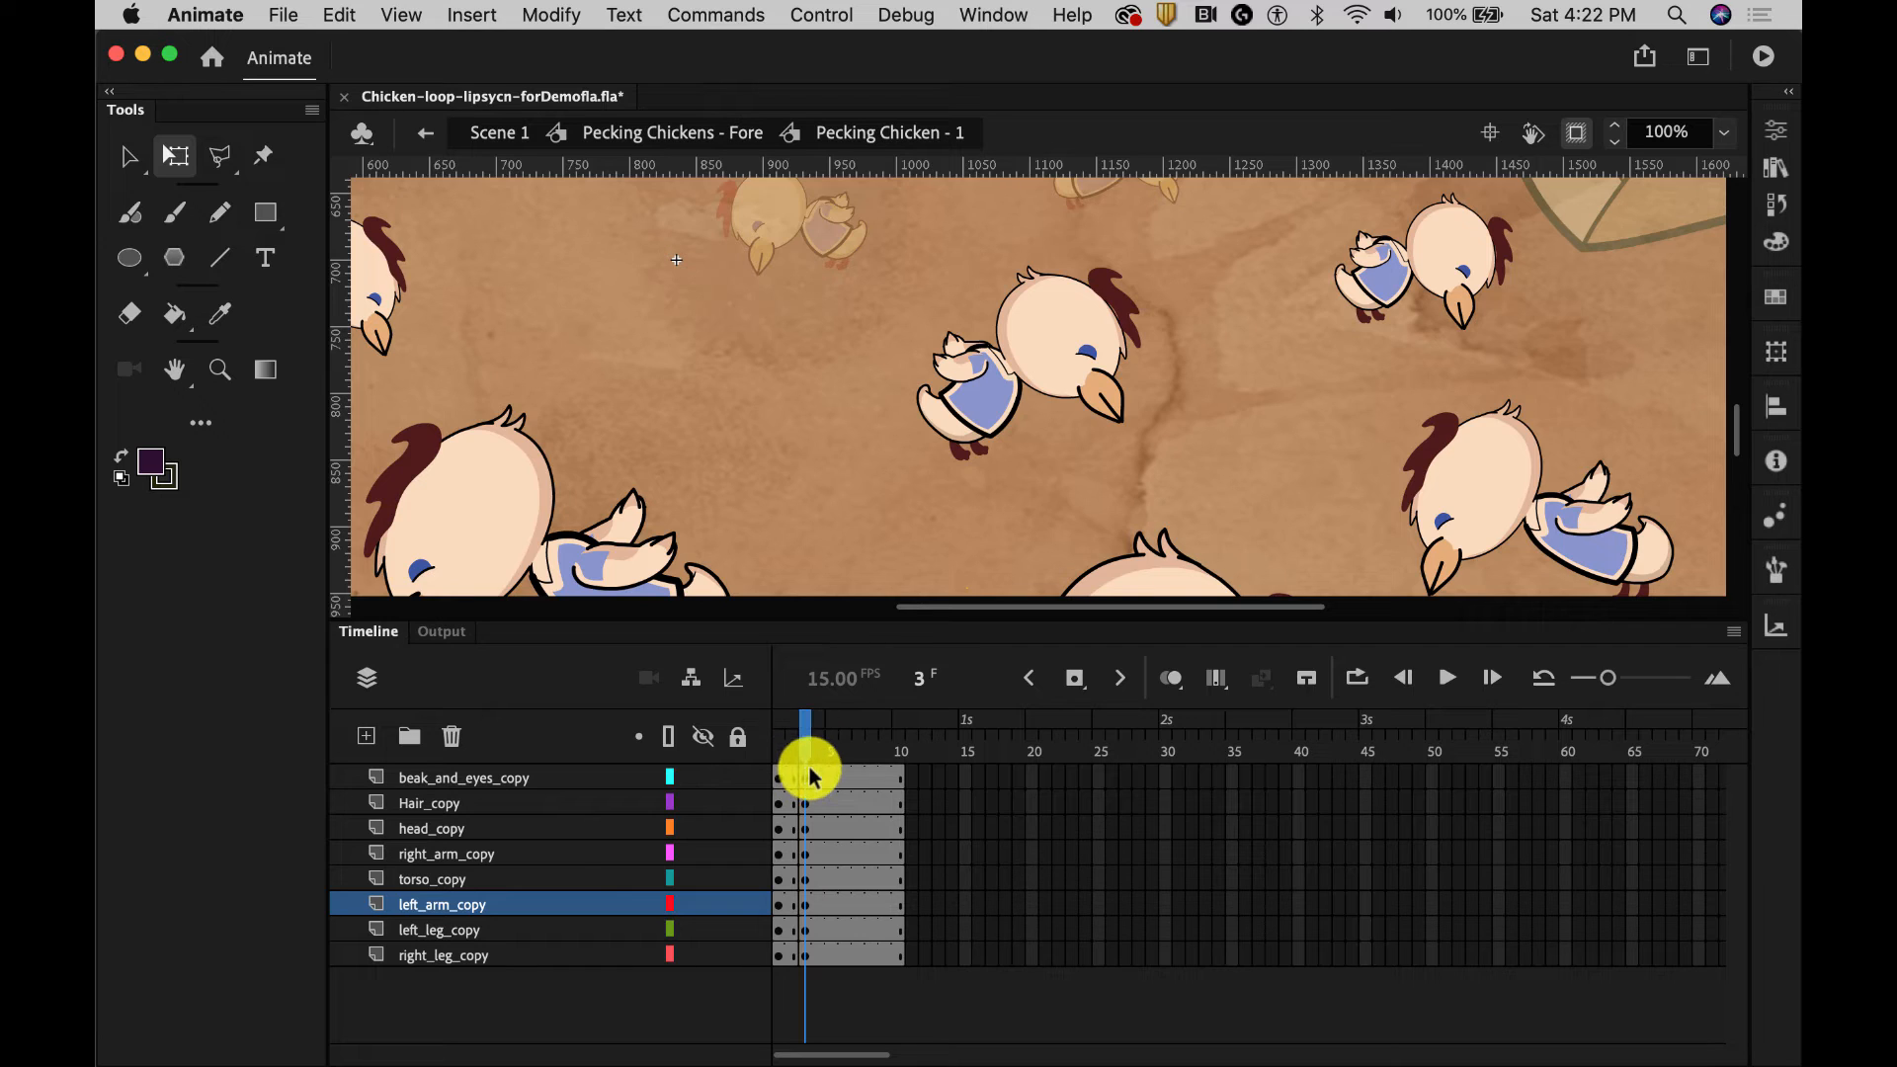
left_click(779, 776)
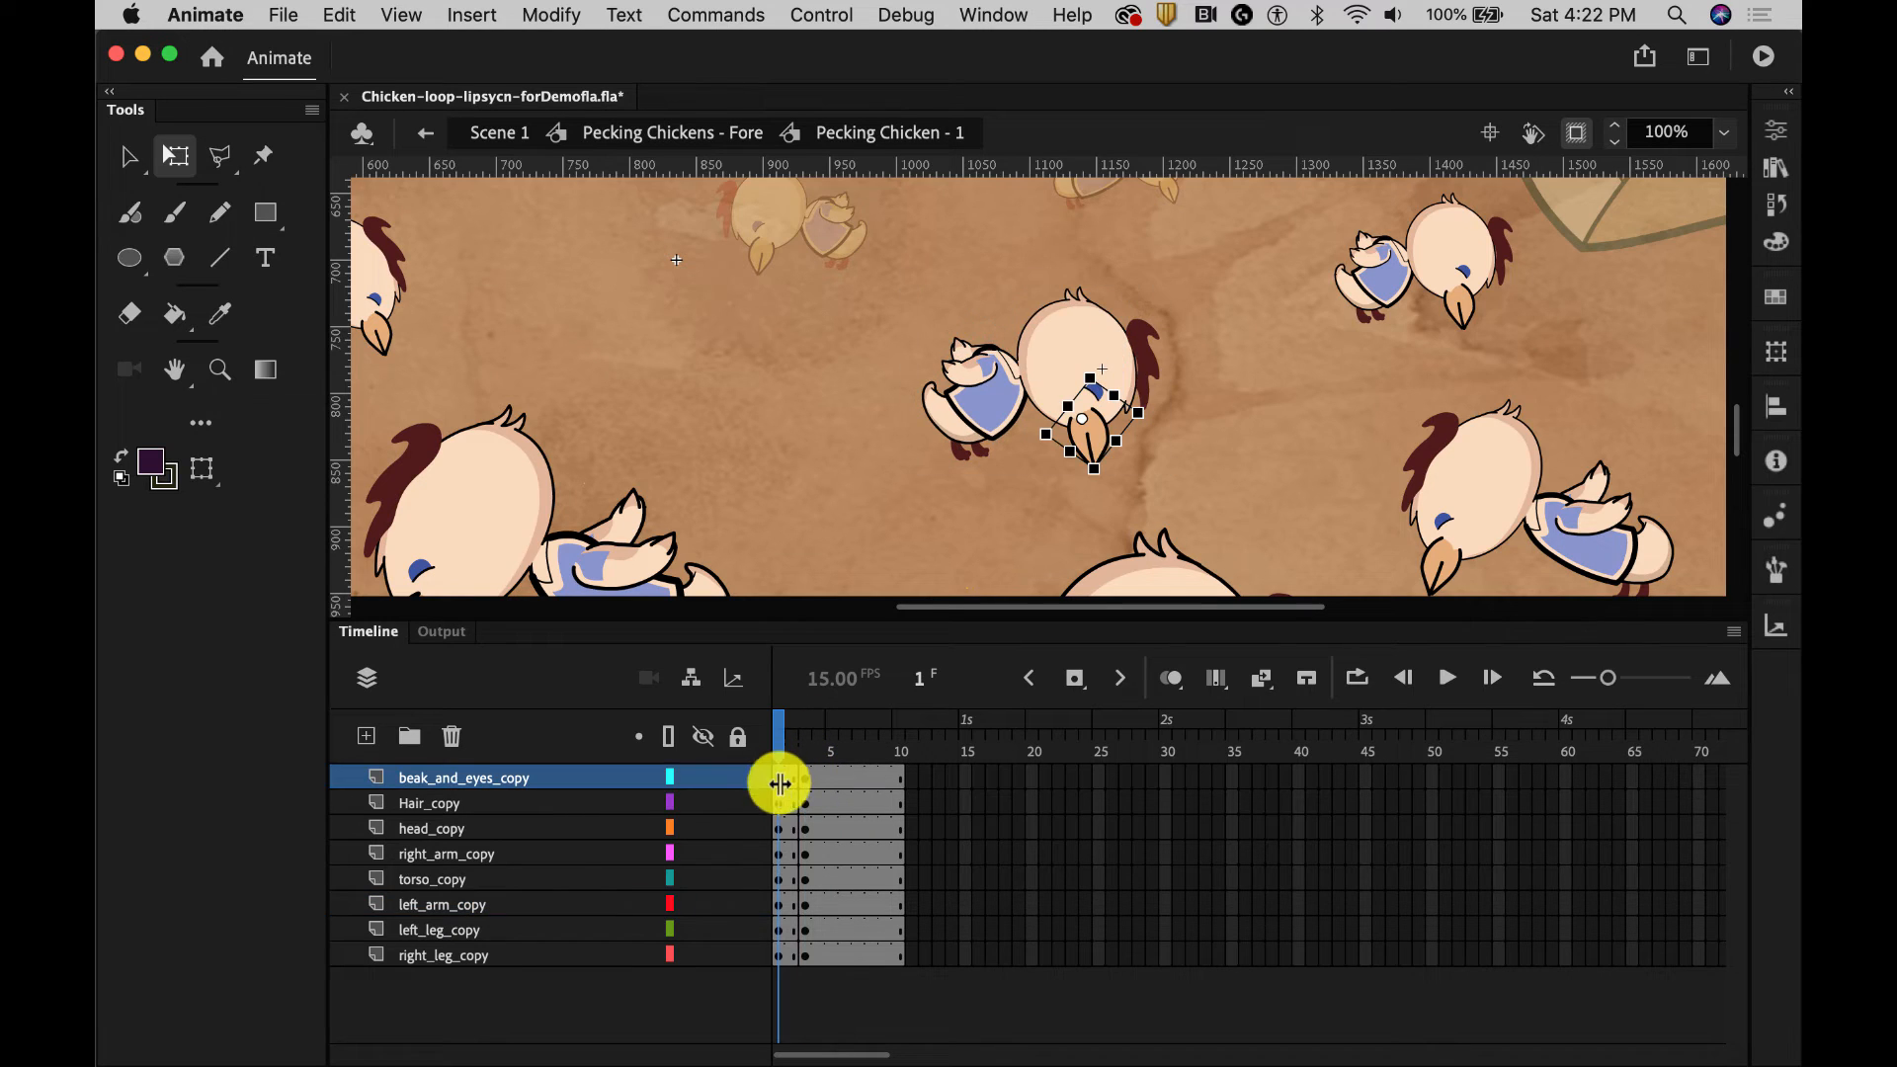
left_click(778, 954, "shift")
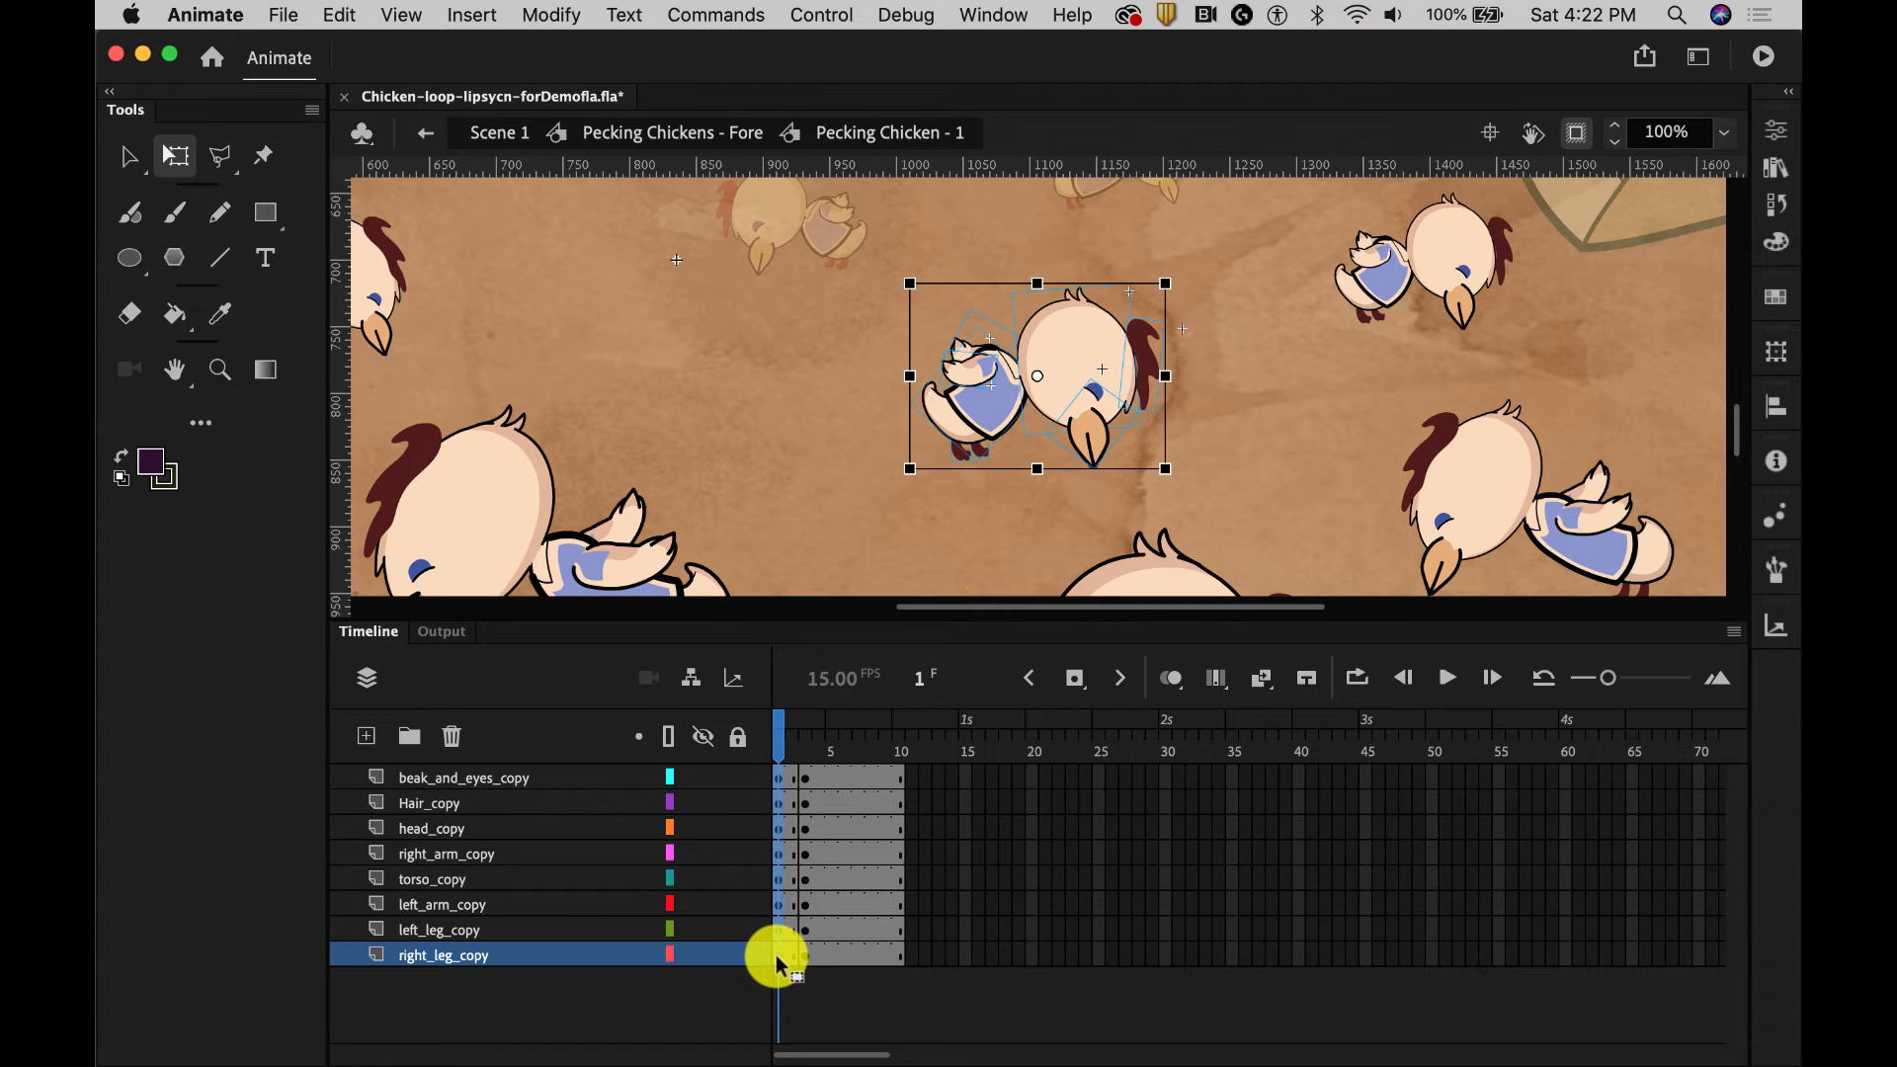
left_click_drag(774, 955, 867, 957)
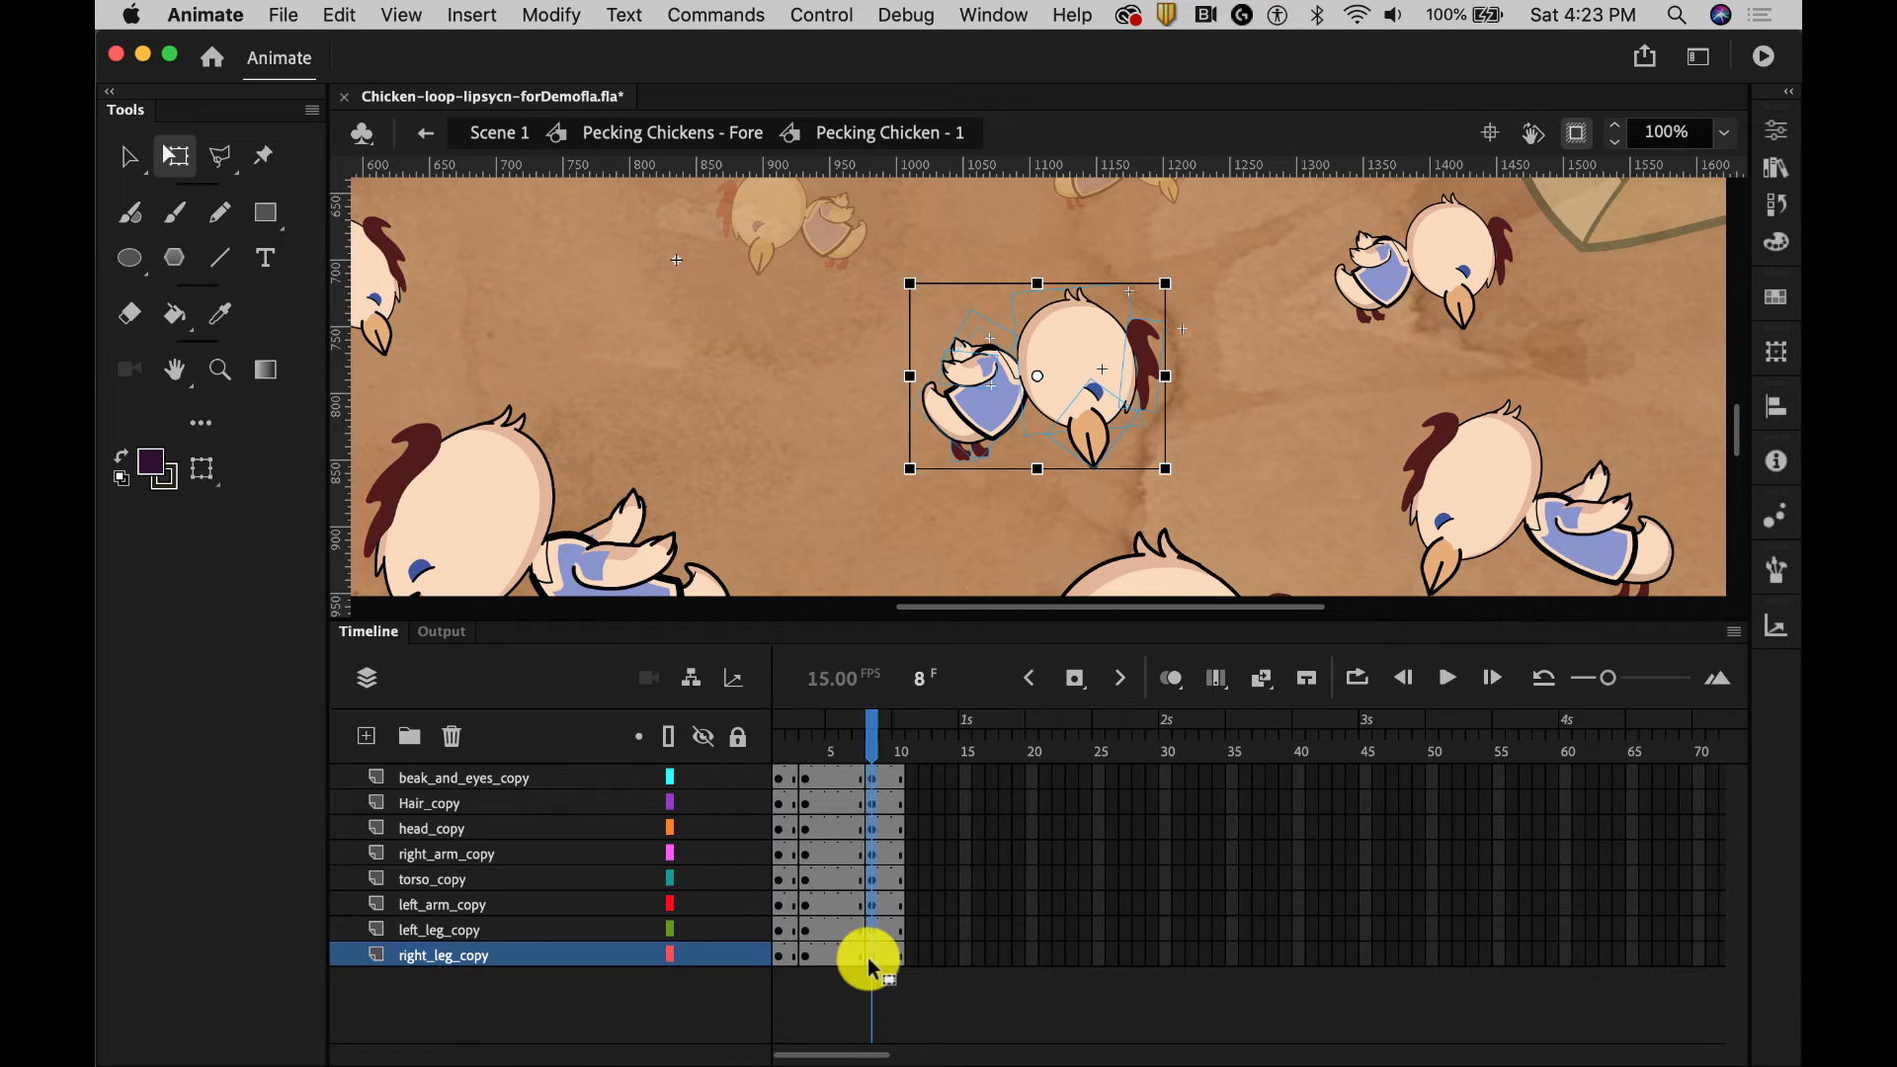
mouse_move(871, 733)
left_mouse_down()
mouse_move(800, 728)
mouse_move(885, 748)
left_mouse_up()
Step: Copy the frame 3 keyframes of all body-part layers to frame 9 to repeat the raised pose
left_click(805, 777)
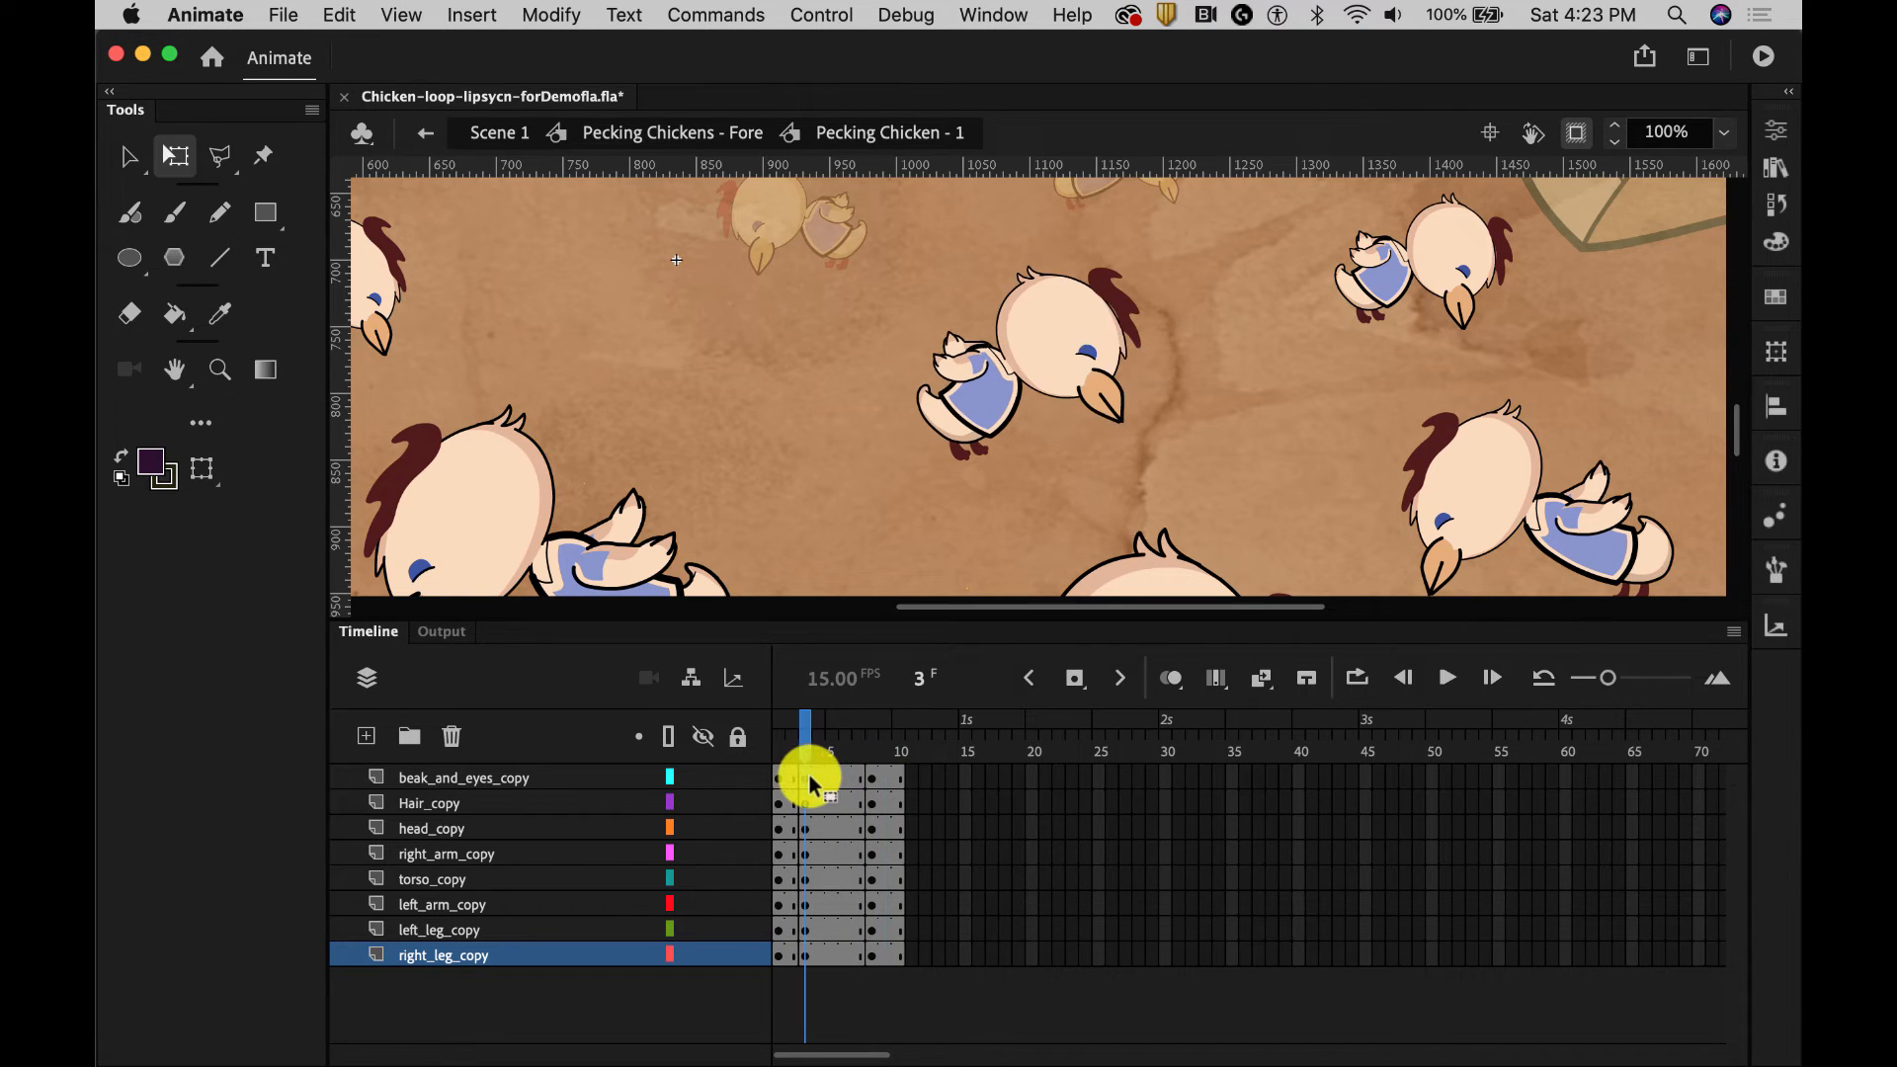
left_click(805, 956, "shift")
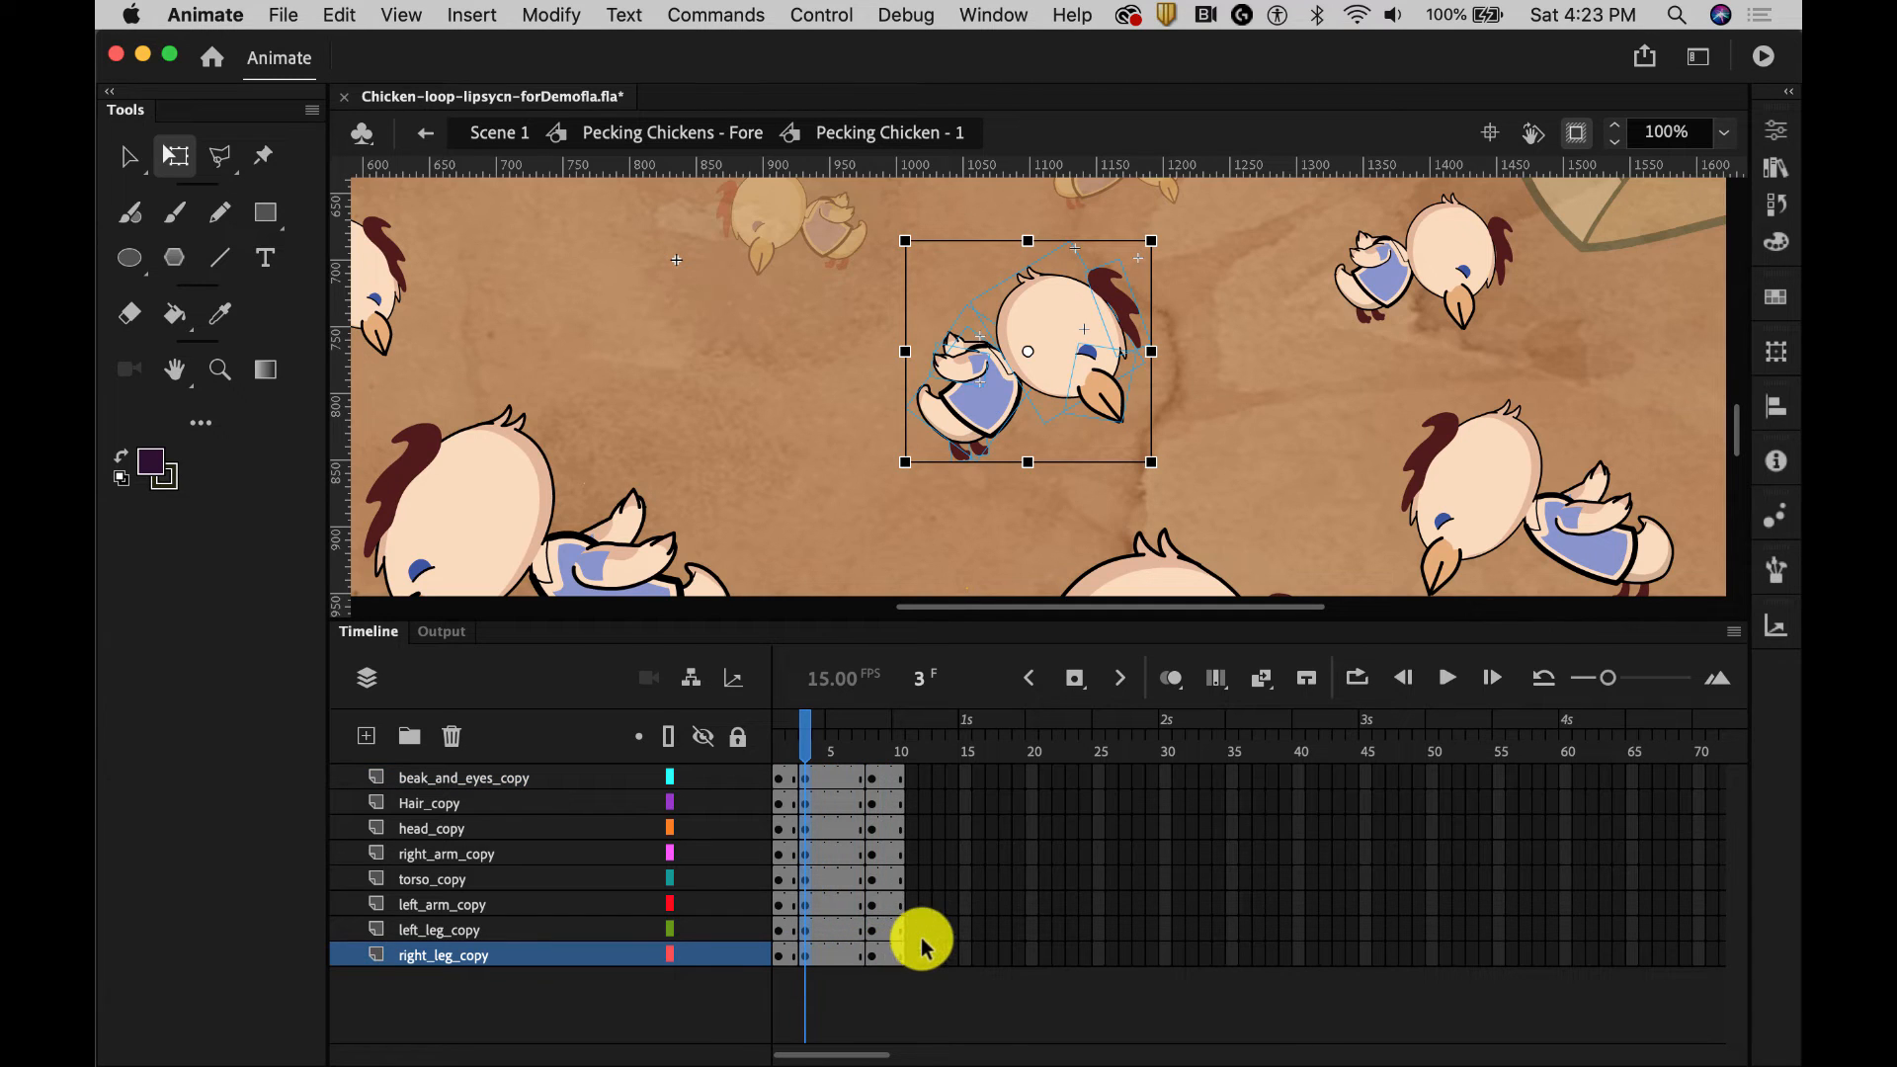
left_click(892, 950)
Step: Enable looping over frames 1 to 10 and play back the pecking animation
left_click_drag(884, 744, 777, 752)
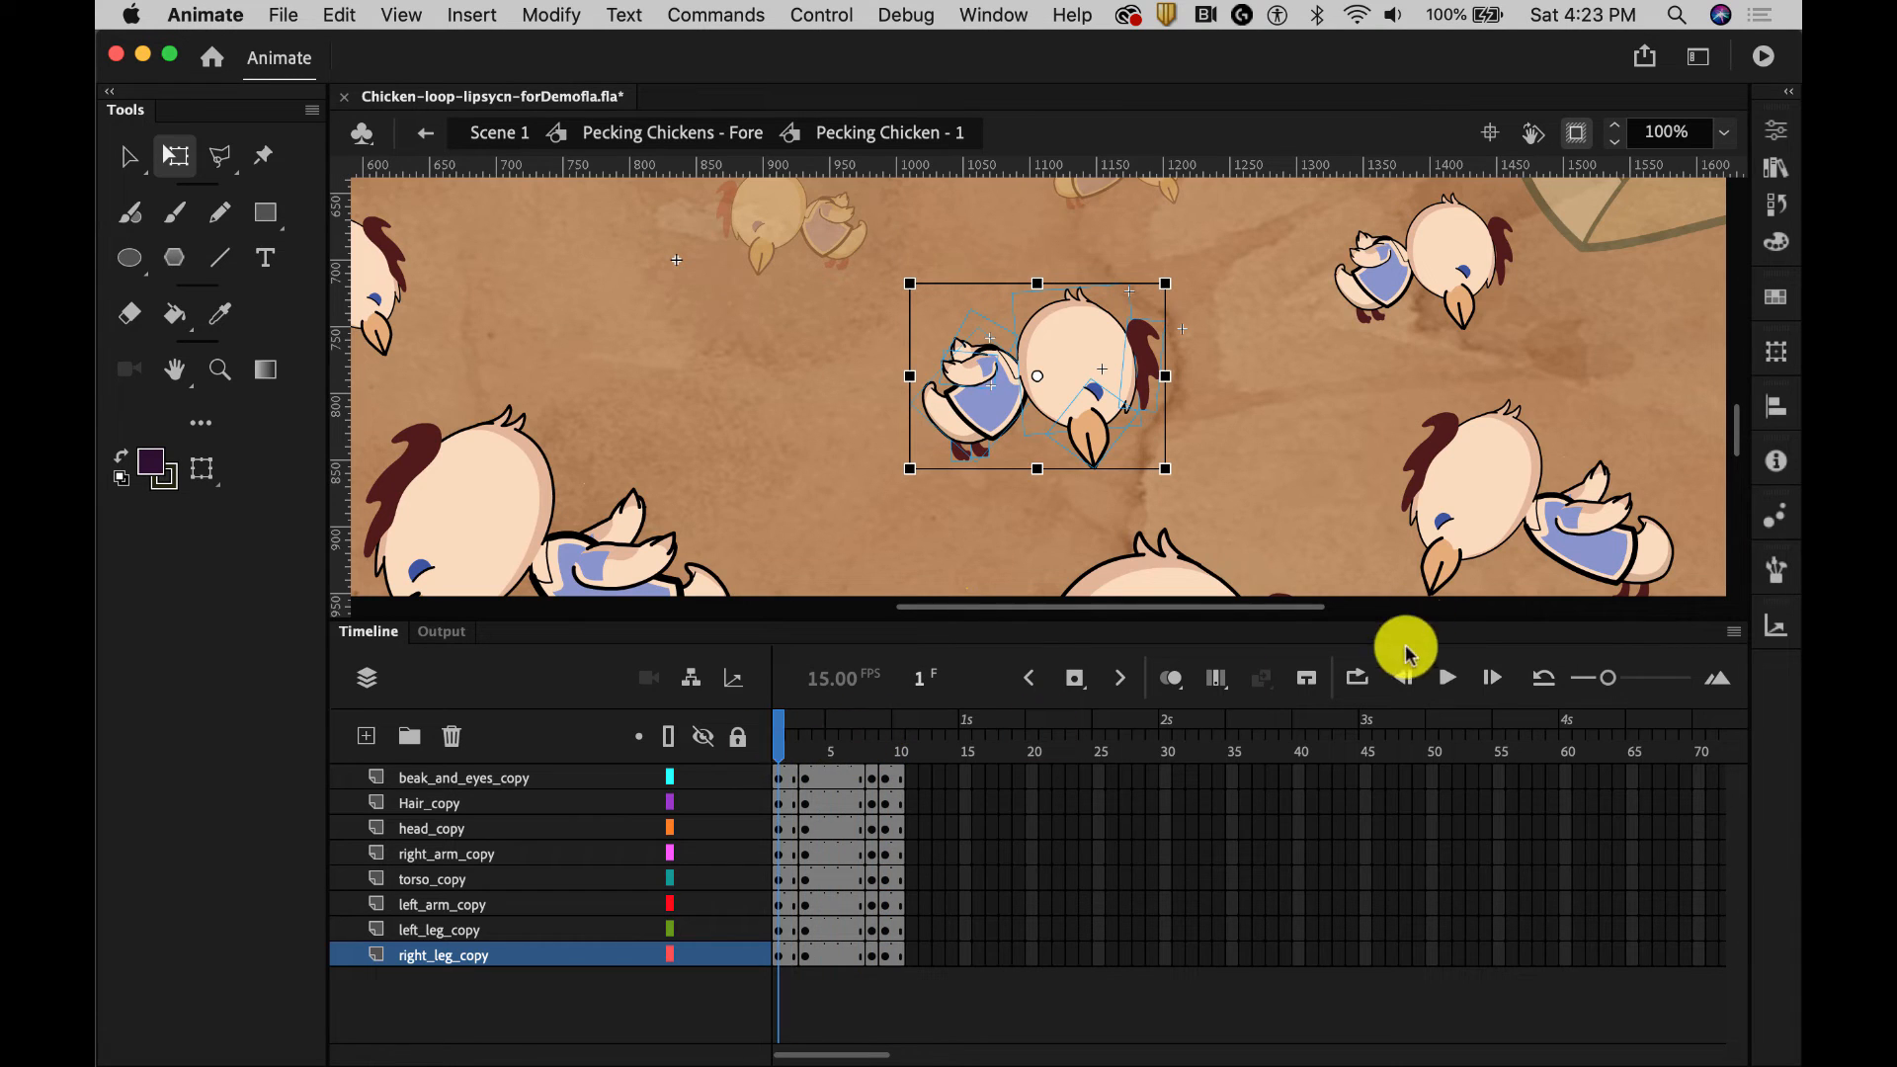
left_click(1355, 679)
left_click_drag(805, 718, 892, 726)
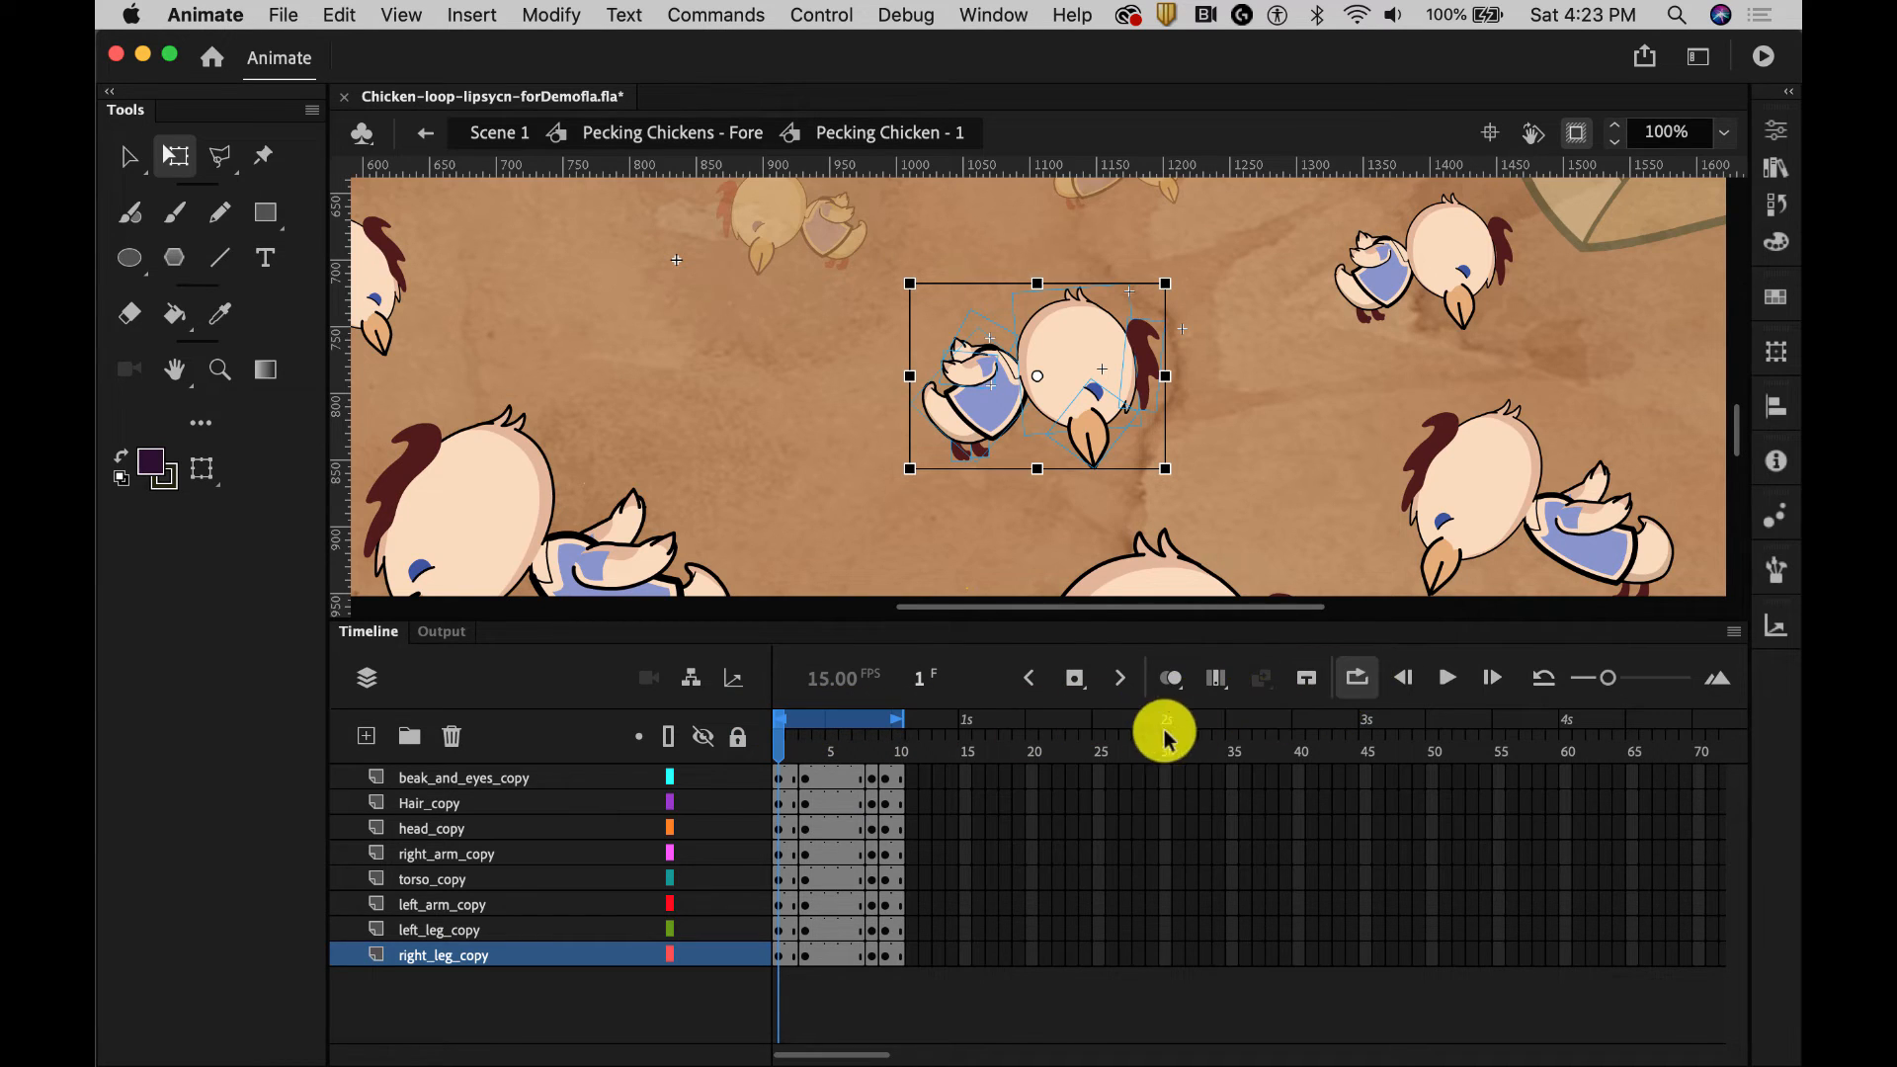
left_click(1444, 680)
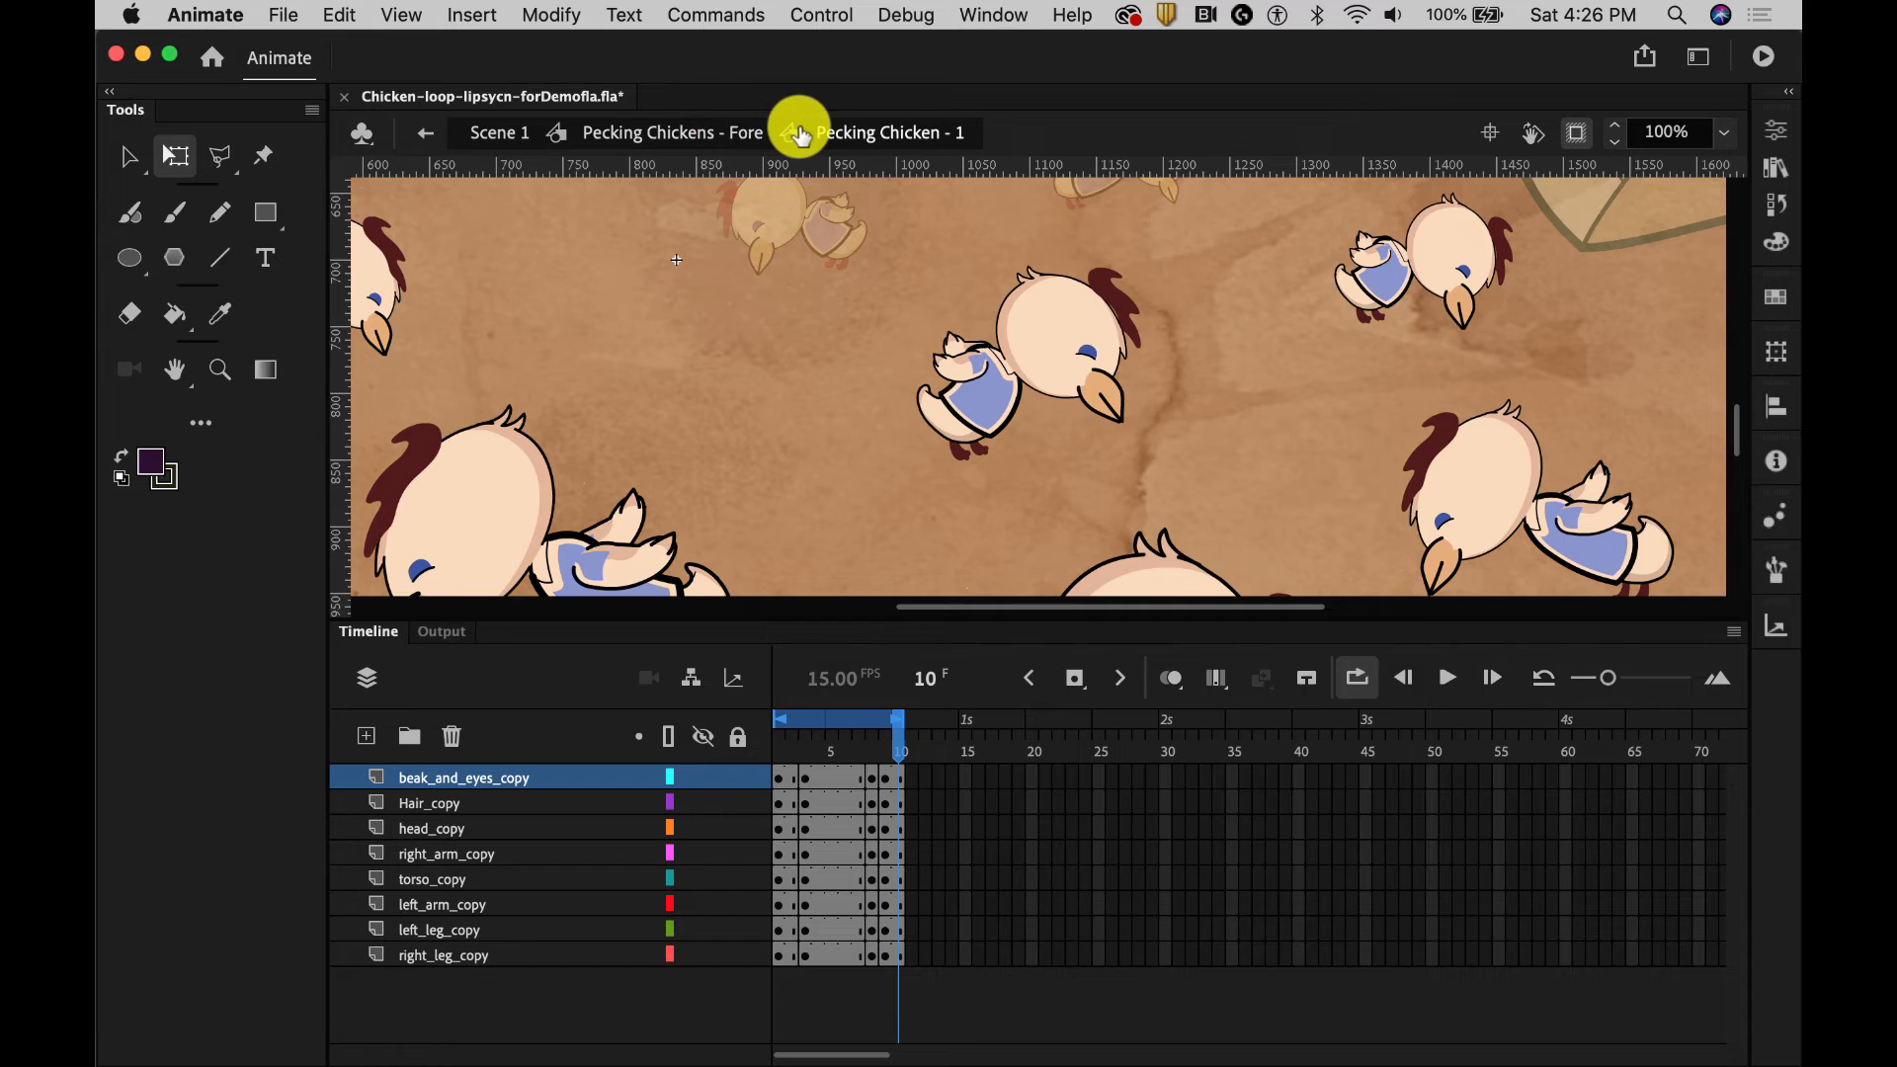
Step: Return to the Pecking Chickens - Fore symbol and scrub its timeline to check how the chickens peck
left_click(728, 132)
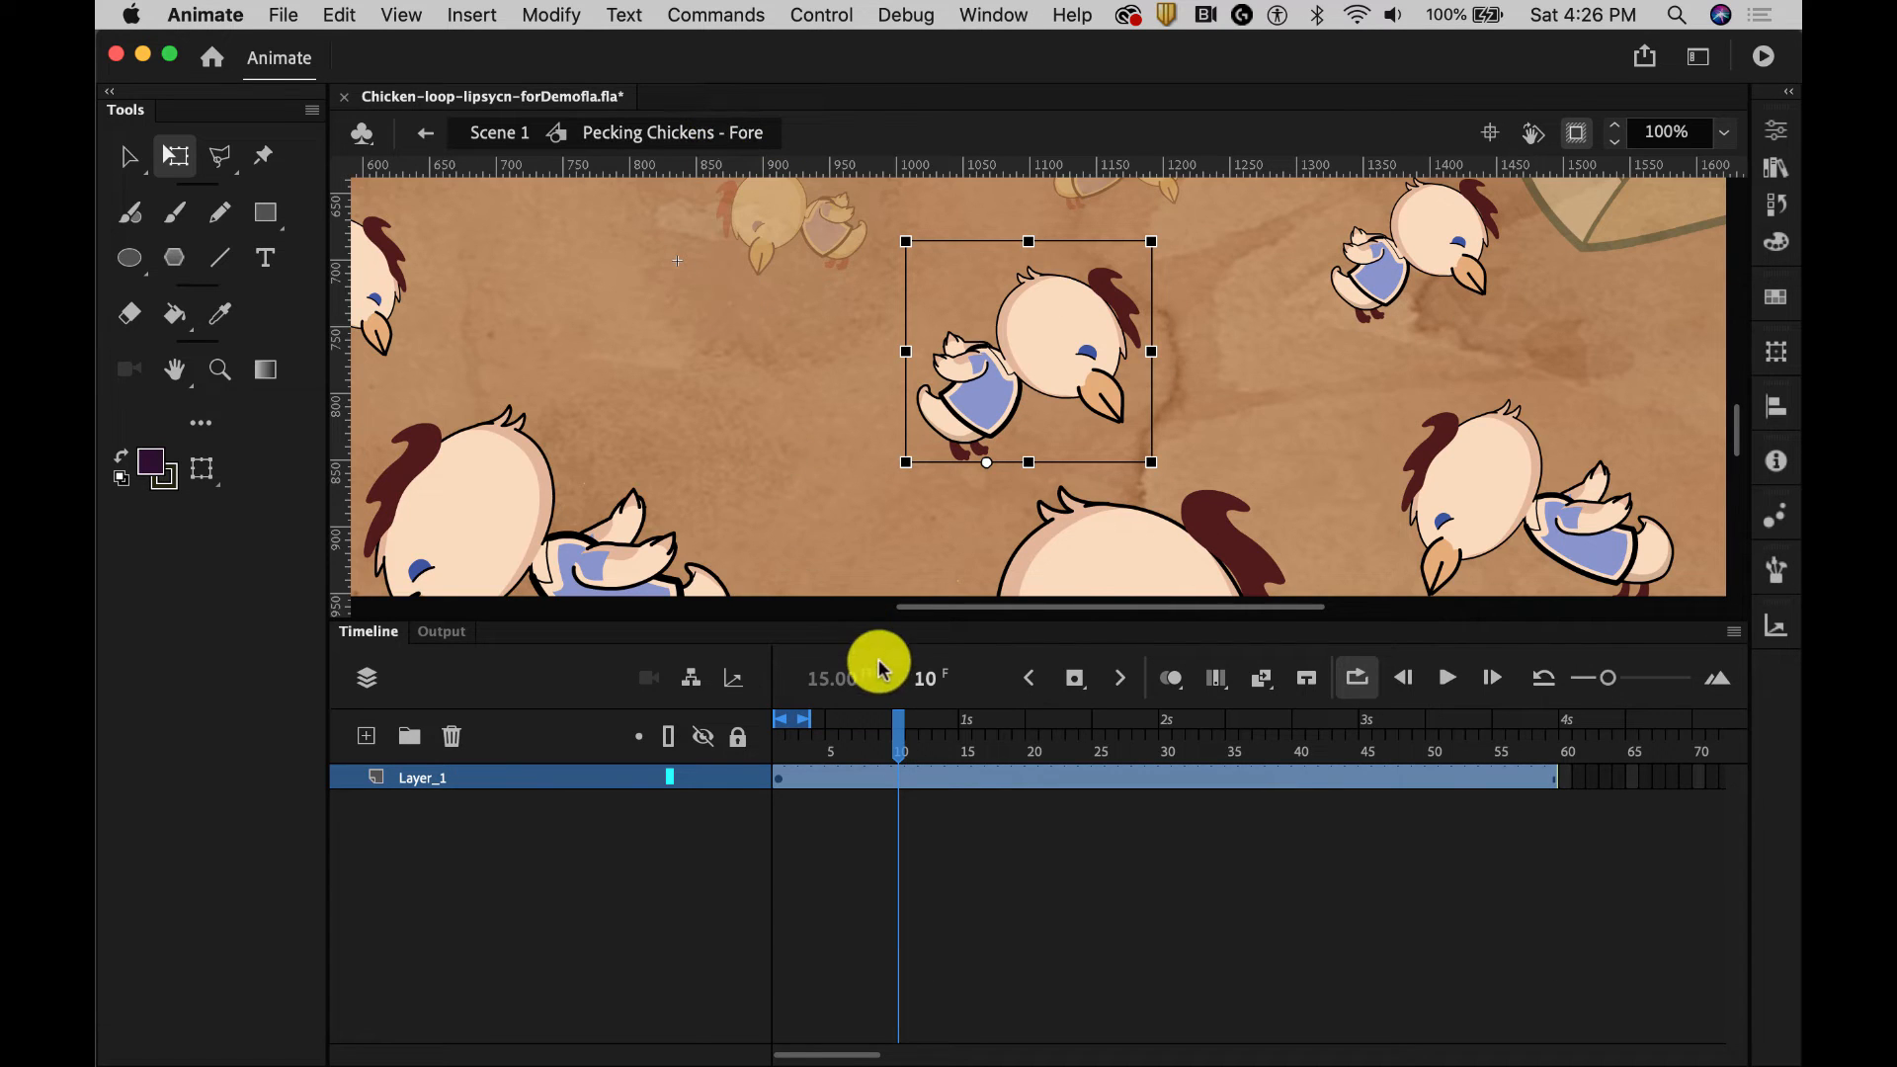
left_click_drag(898, 739, 1284, 733)
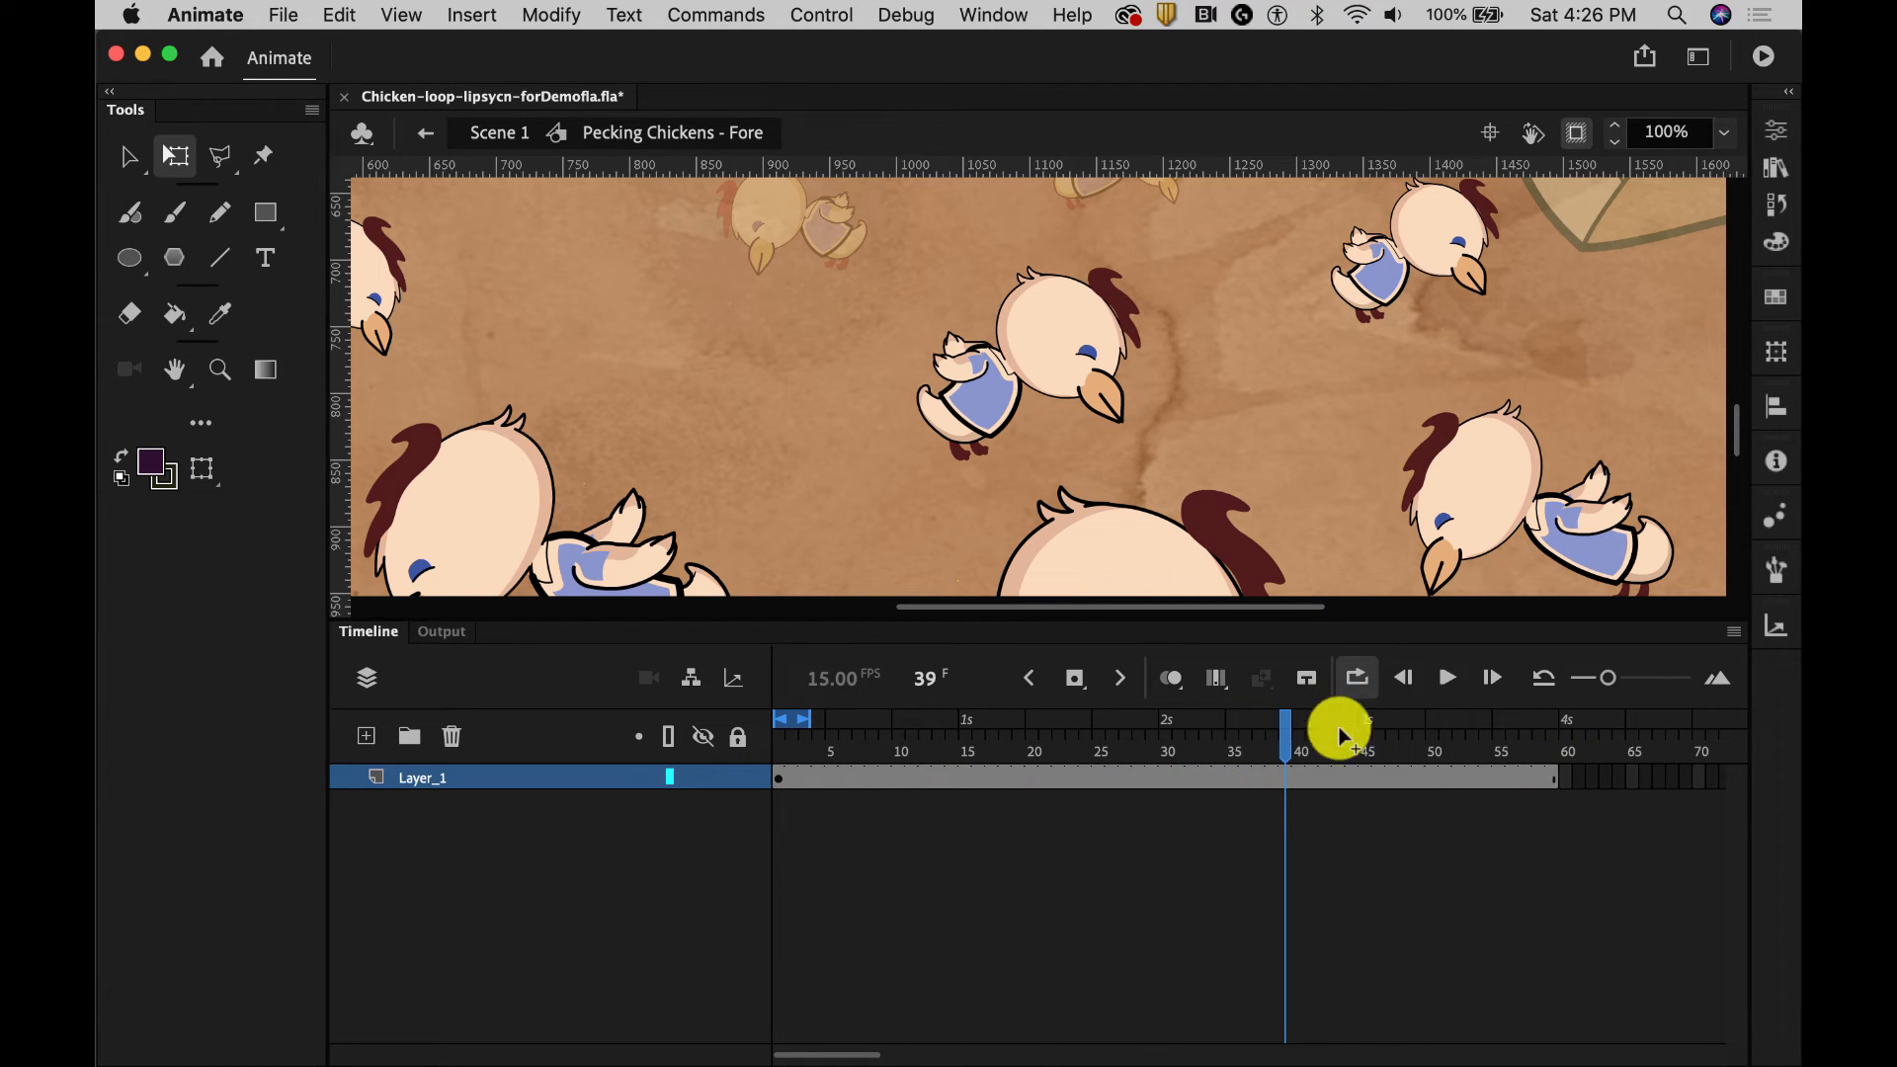
left_click_drag(1287, 731, 1103, 713)
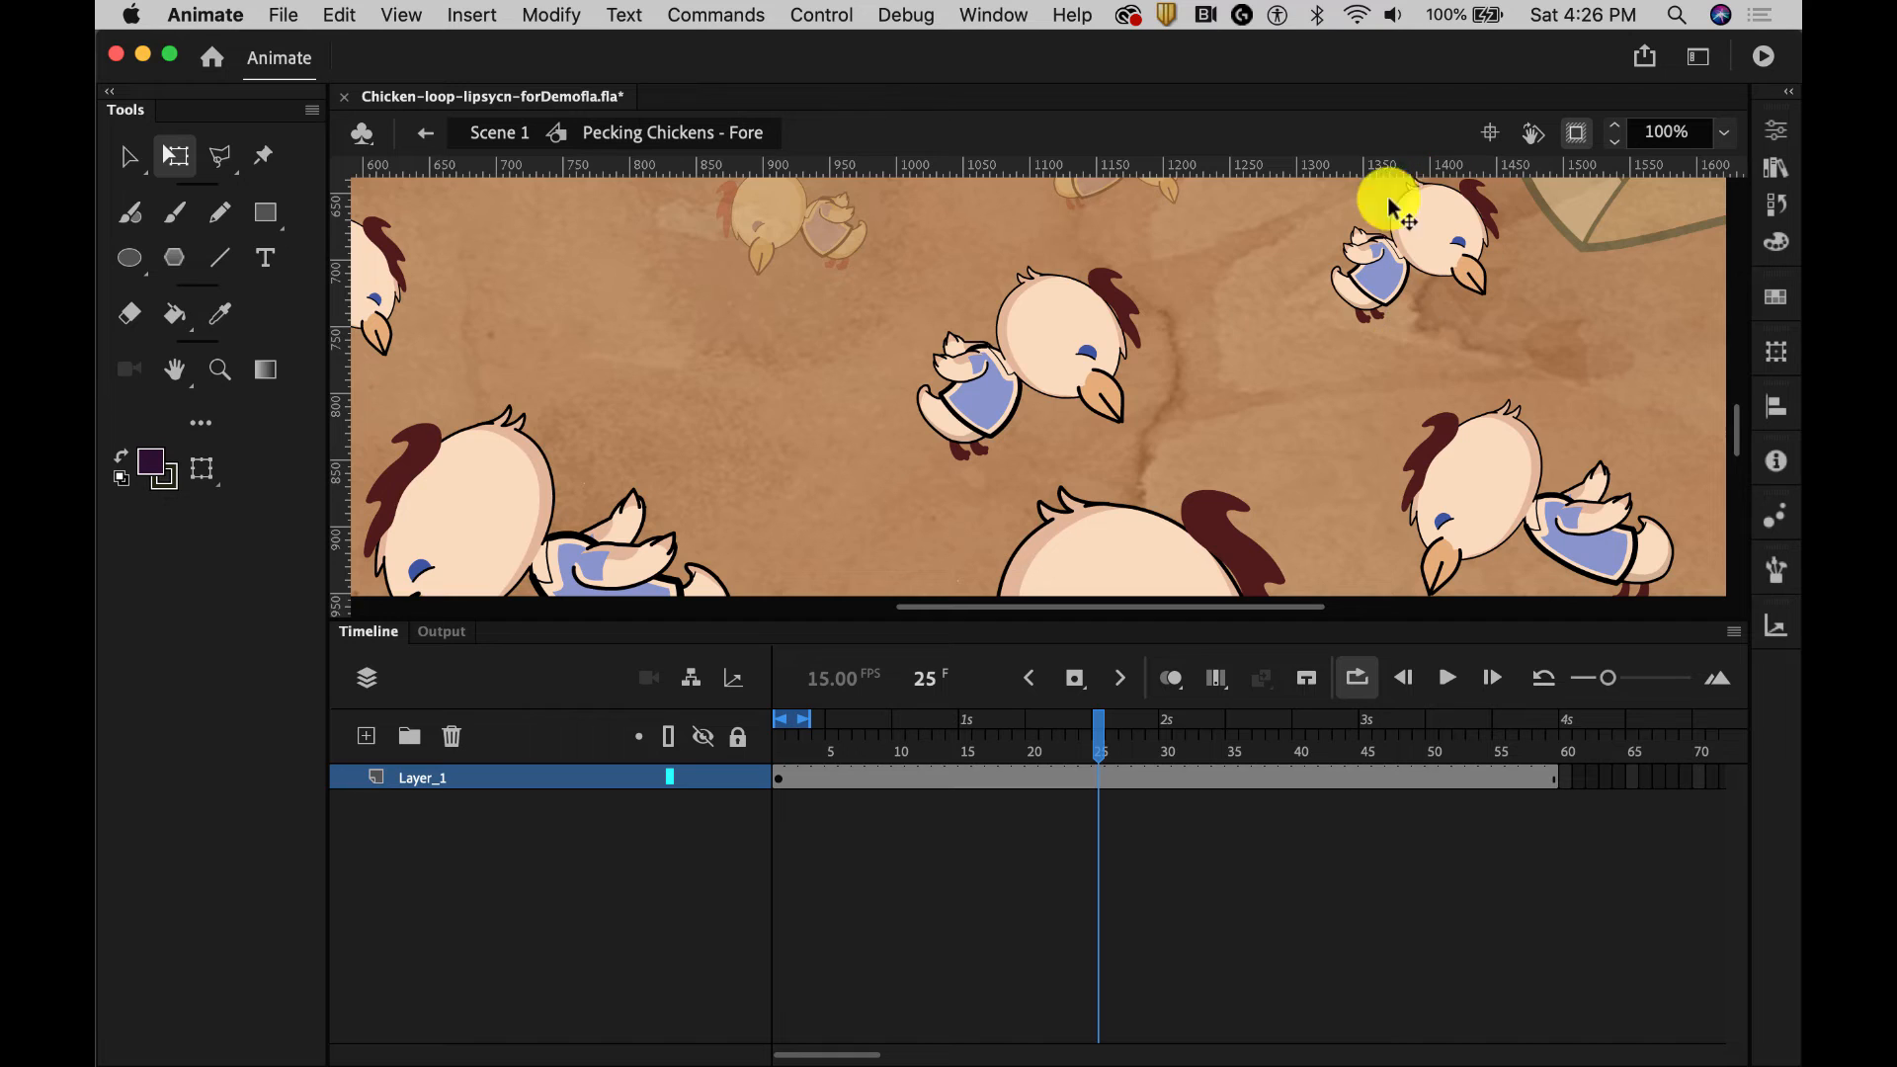
left_click_drag(1130, 762, 781, 713)
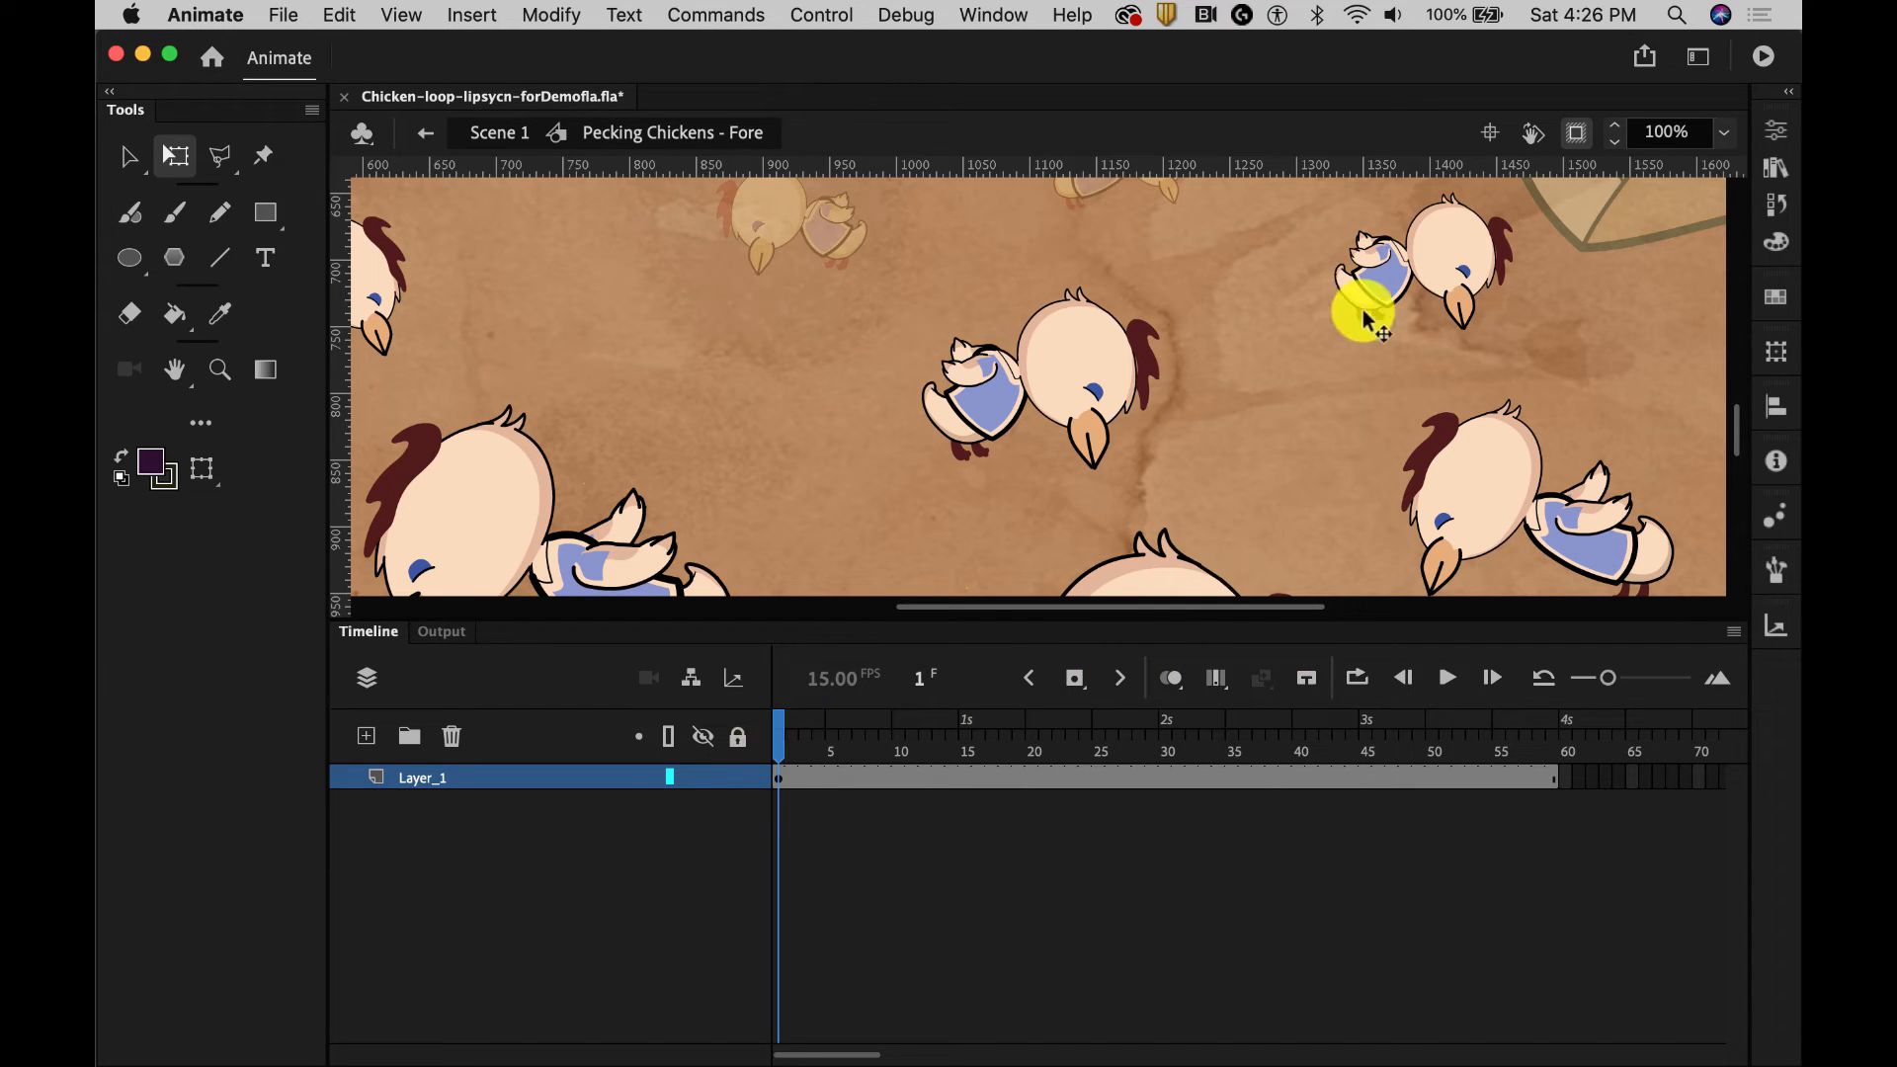
Step: Change the starting loop frame of the small upper-right chicken and play back the crowd to check its offset pecking
left_click(1408, 284)
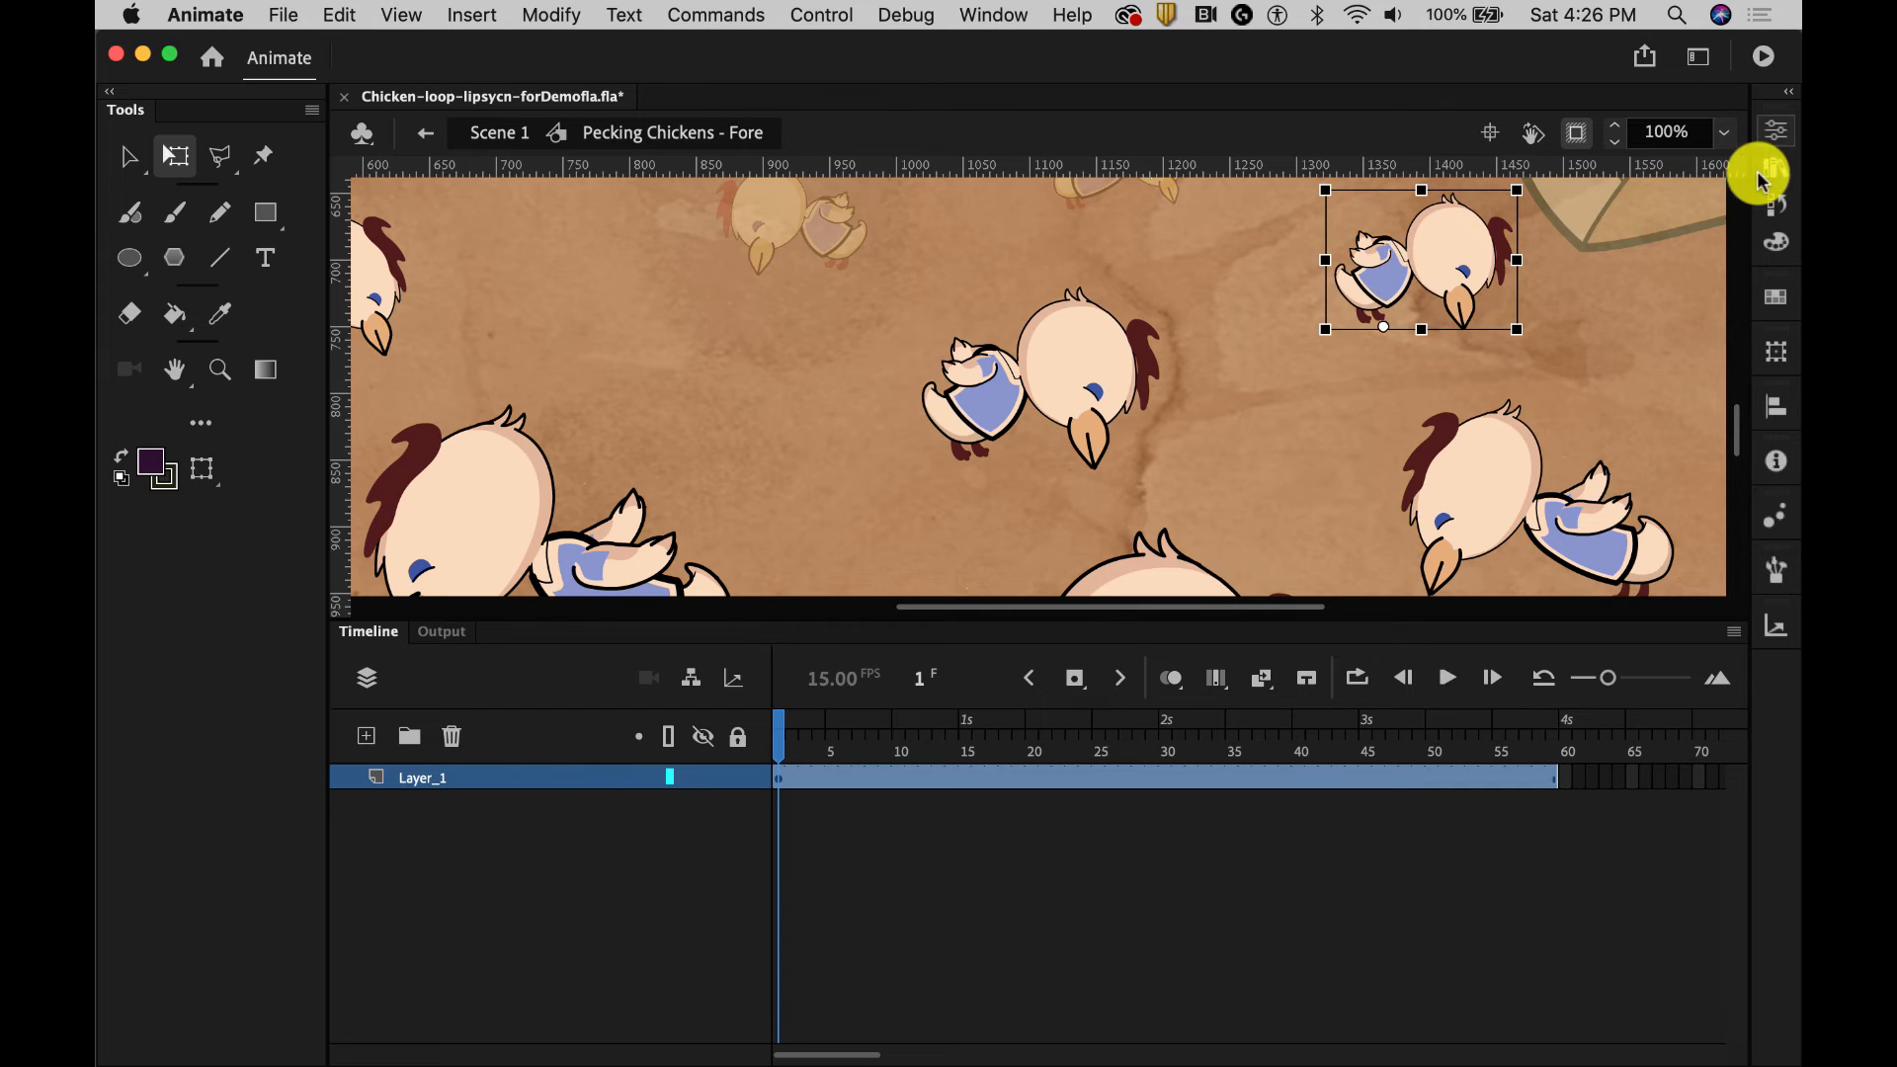
left_click(1773, 130)
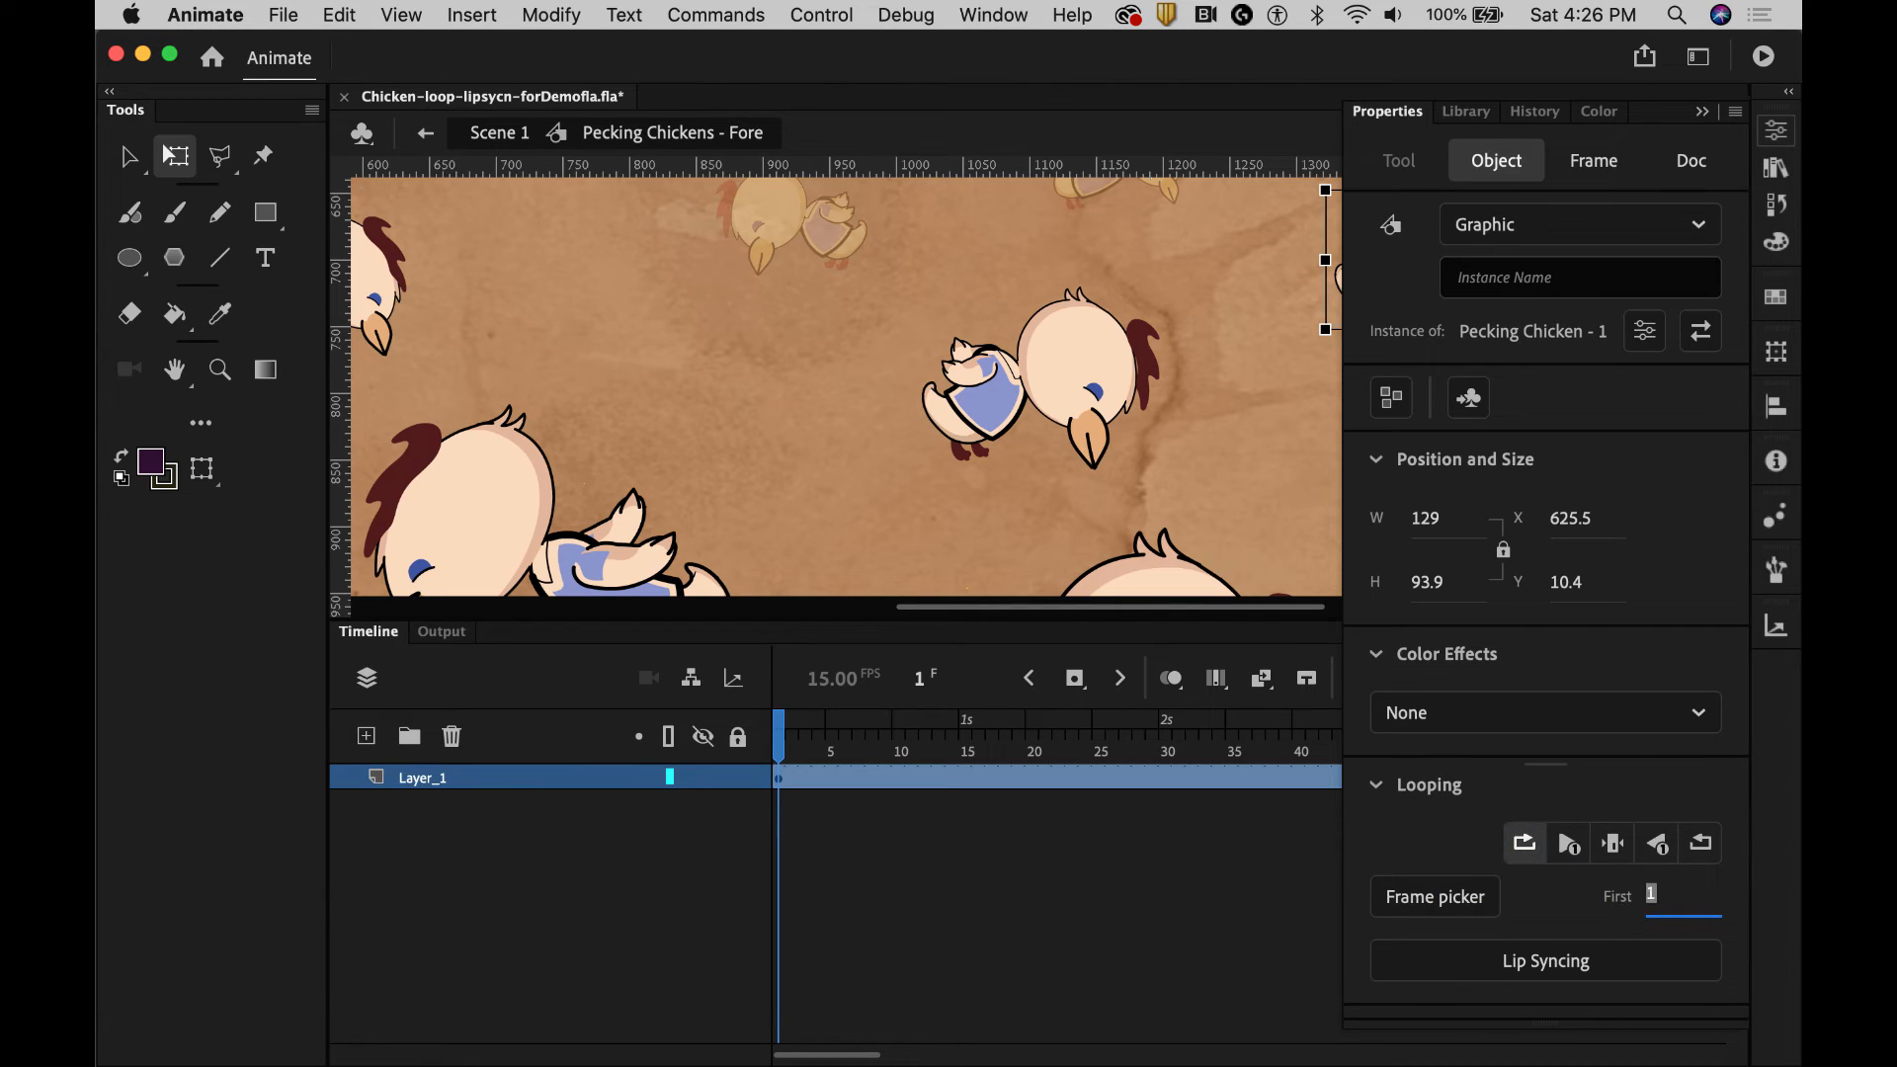
double_click(1699, 117)
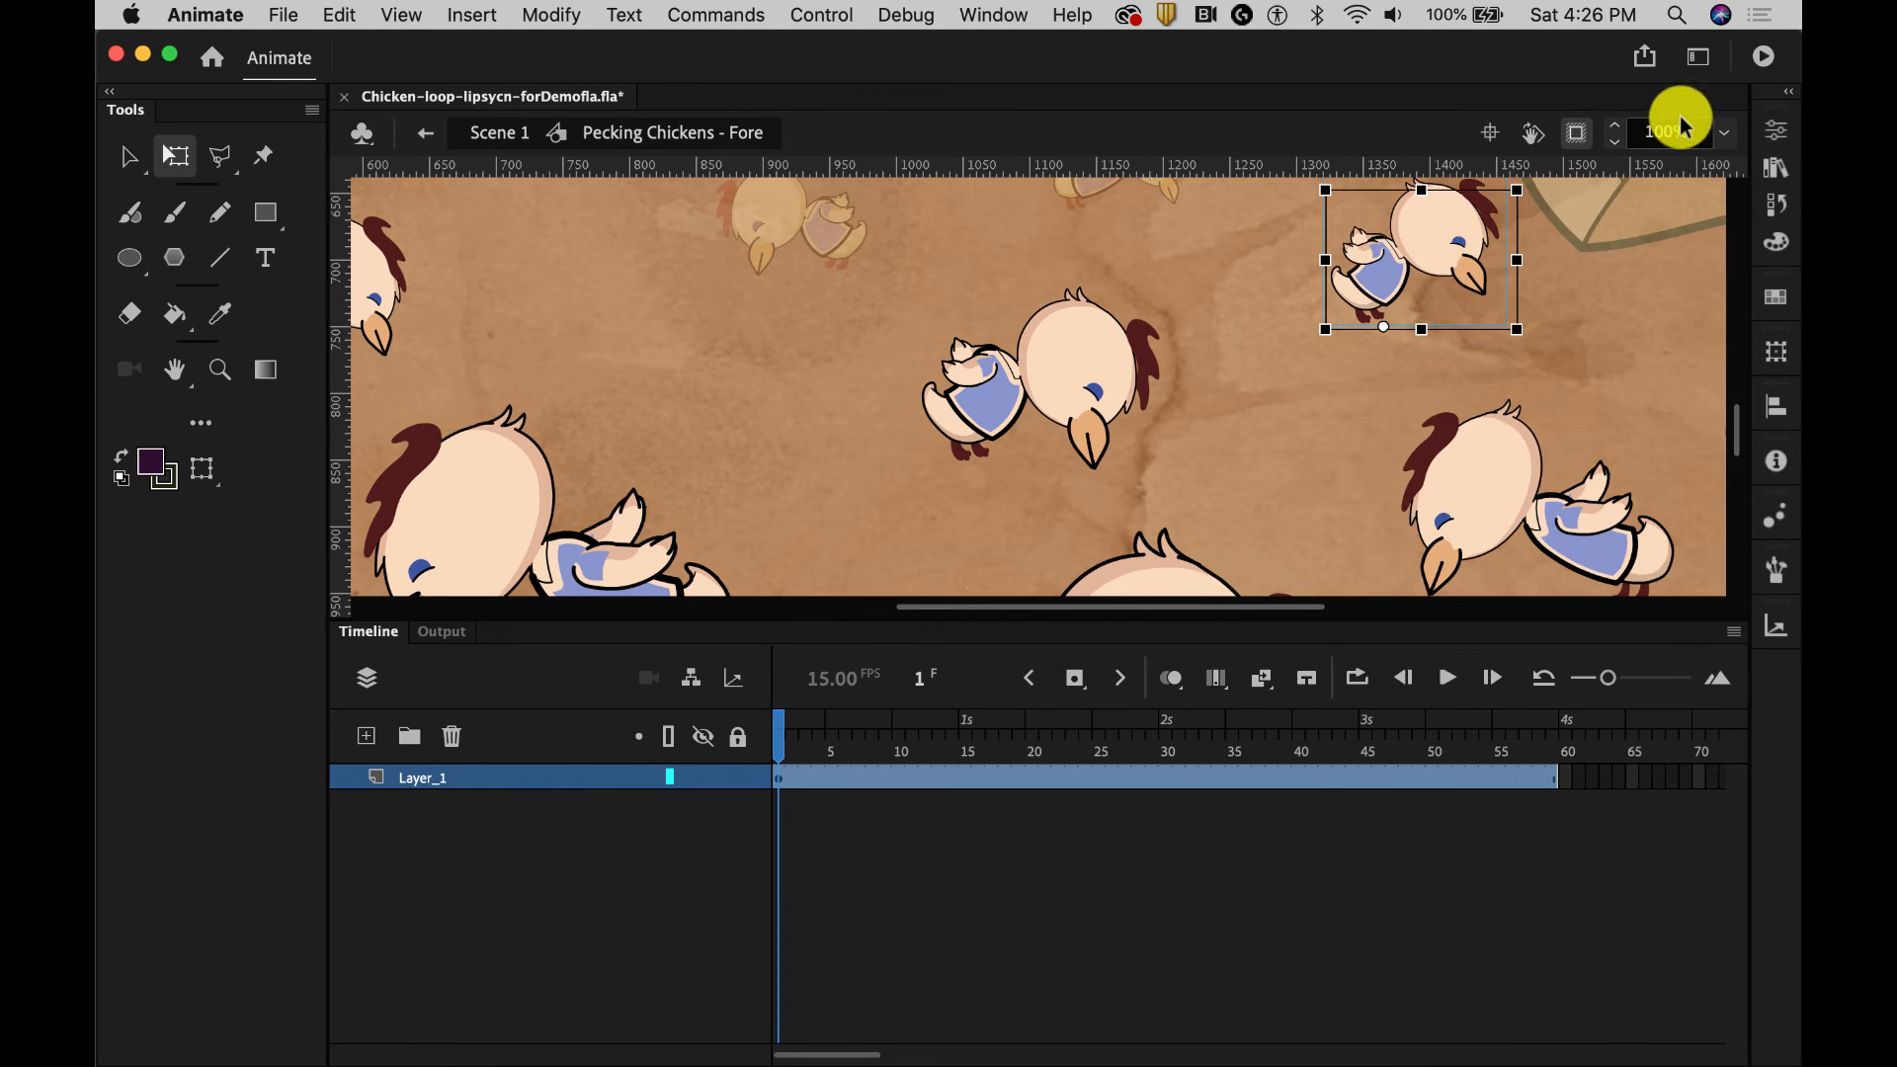
left_click(1261, 324)
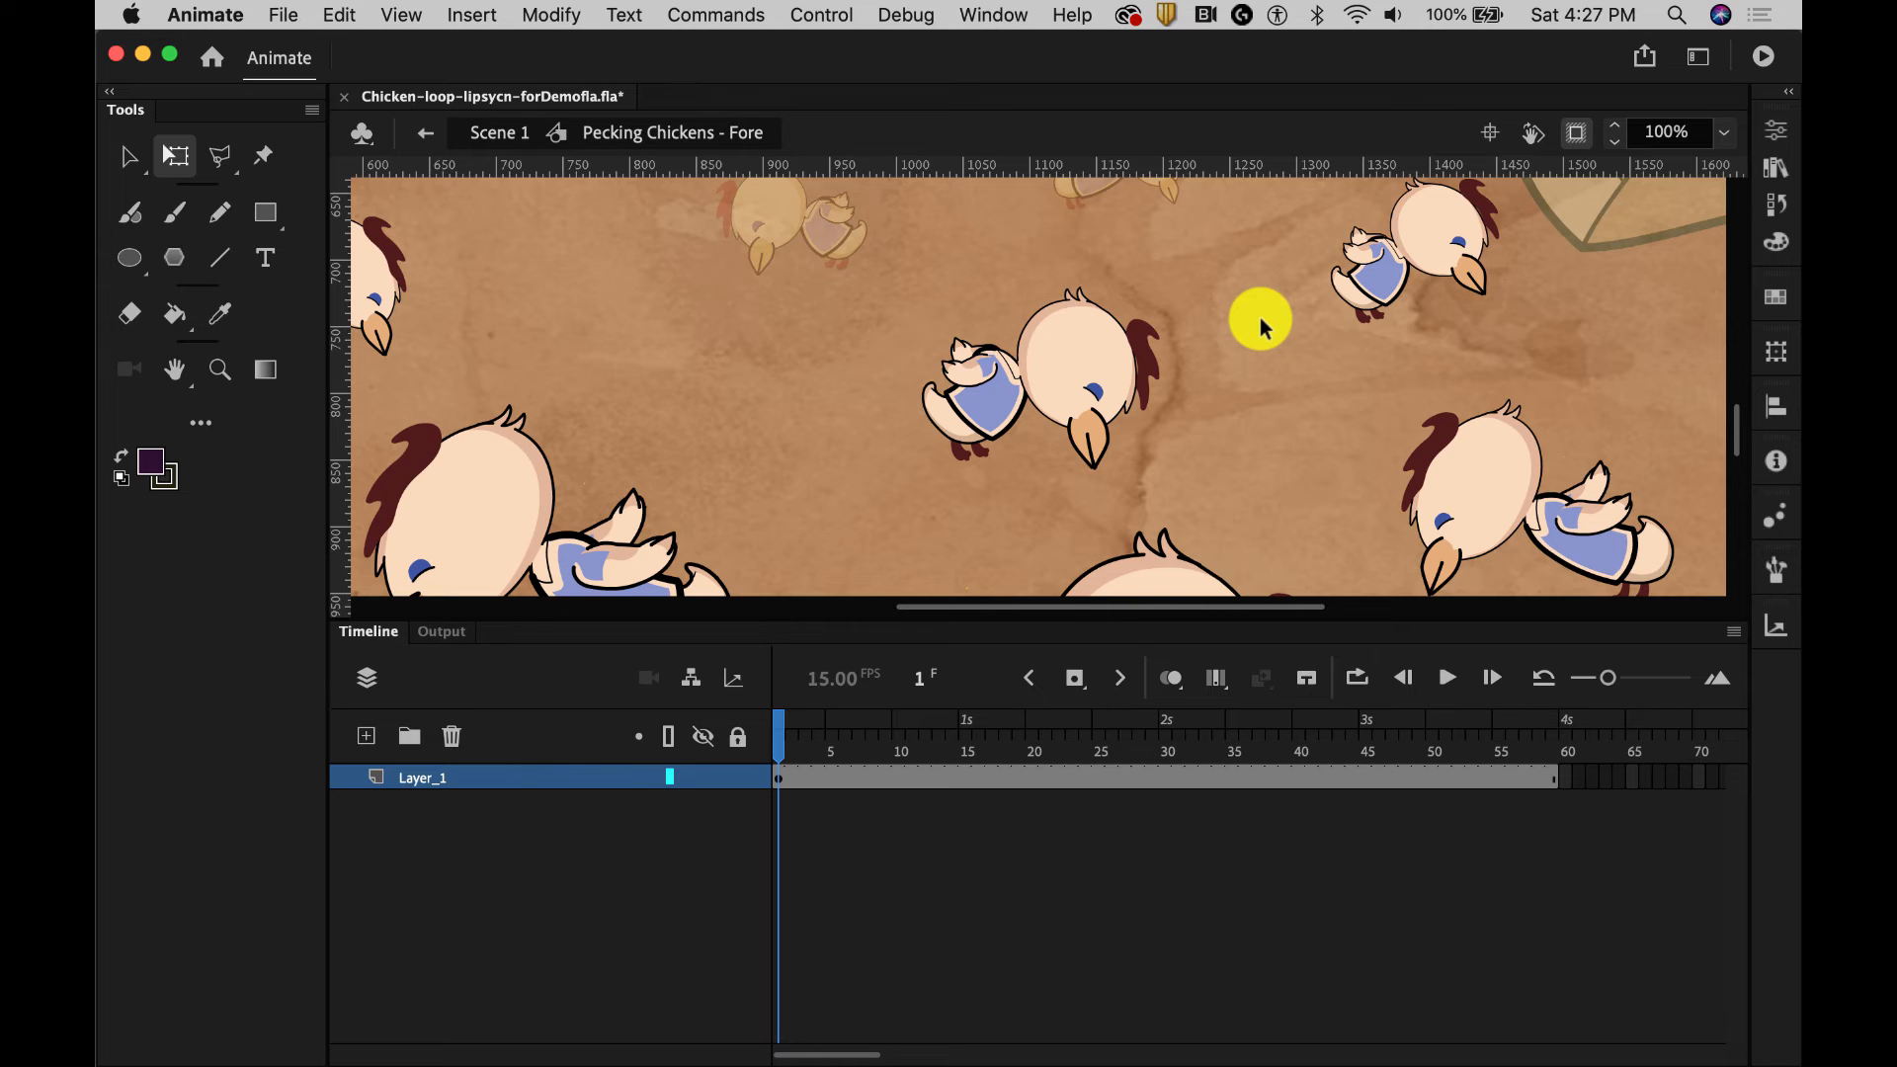
key("Return")
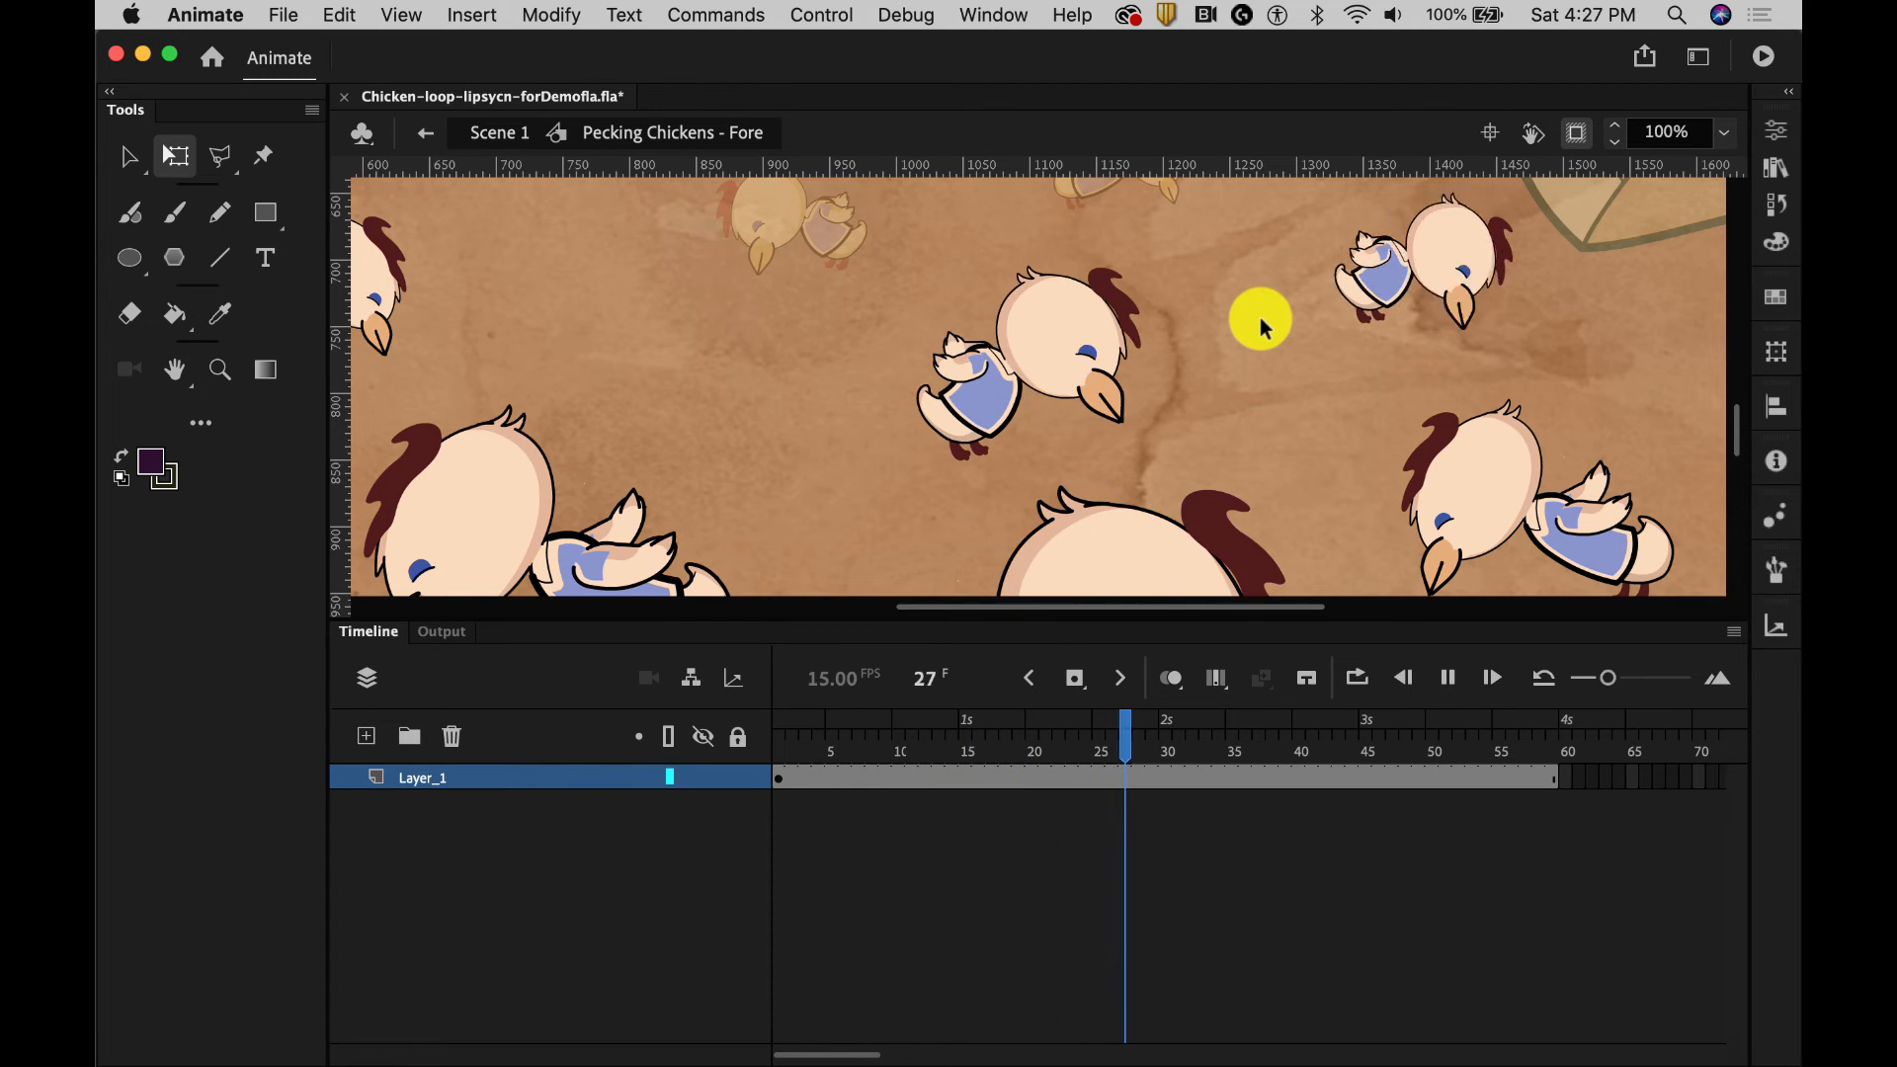
key("Return")
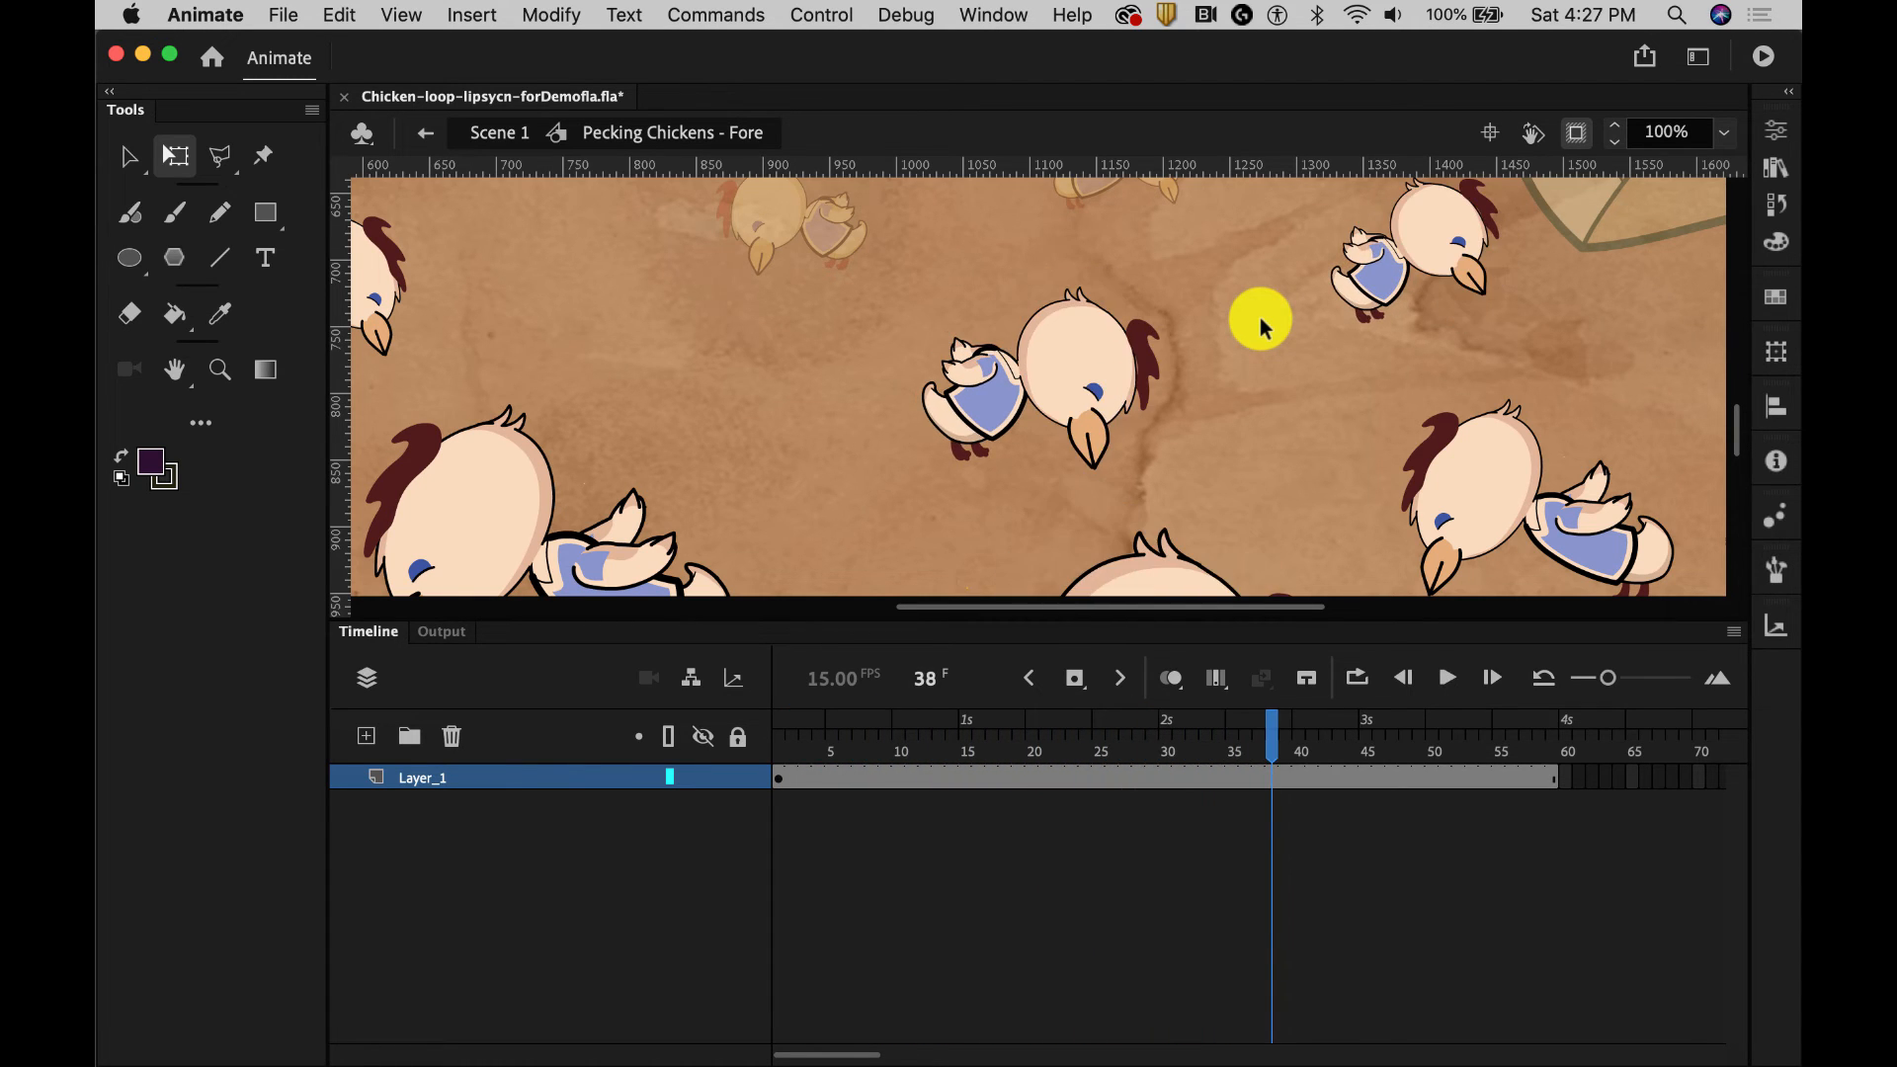
Step: Set the large front chicken's first loop frame to 4 and play back the whole crowd at 50% zoom
left_click(1171, 557)
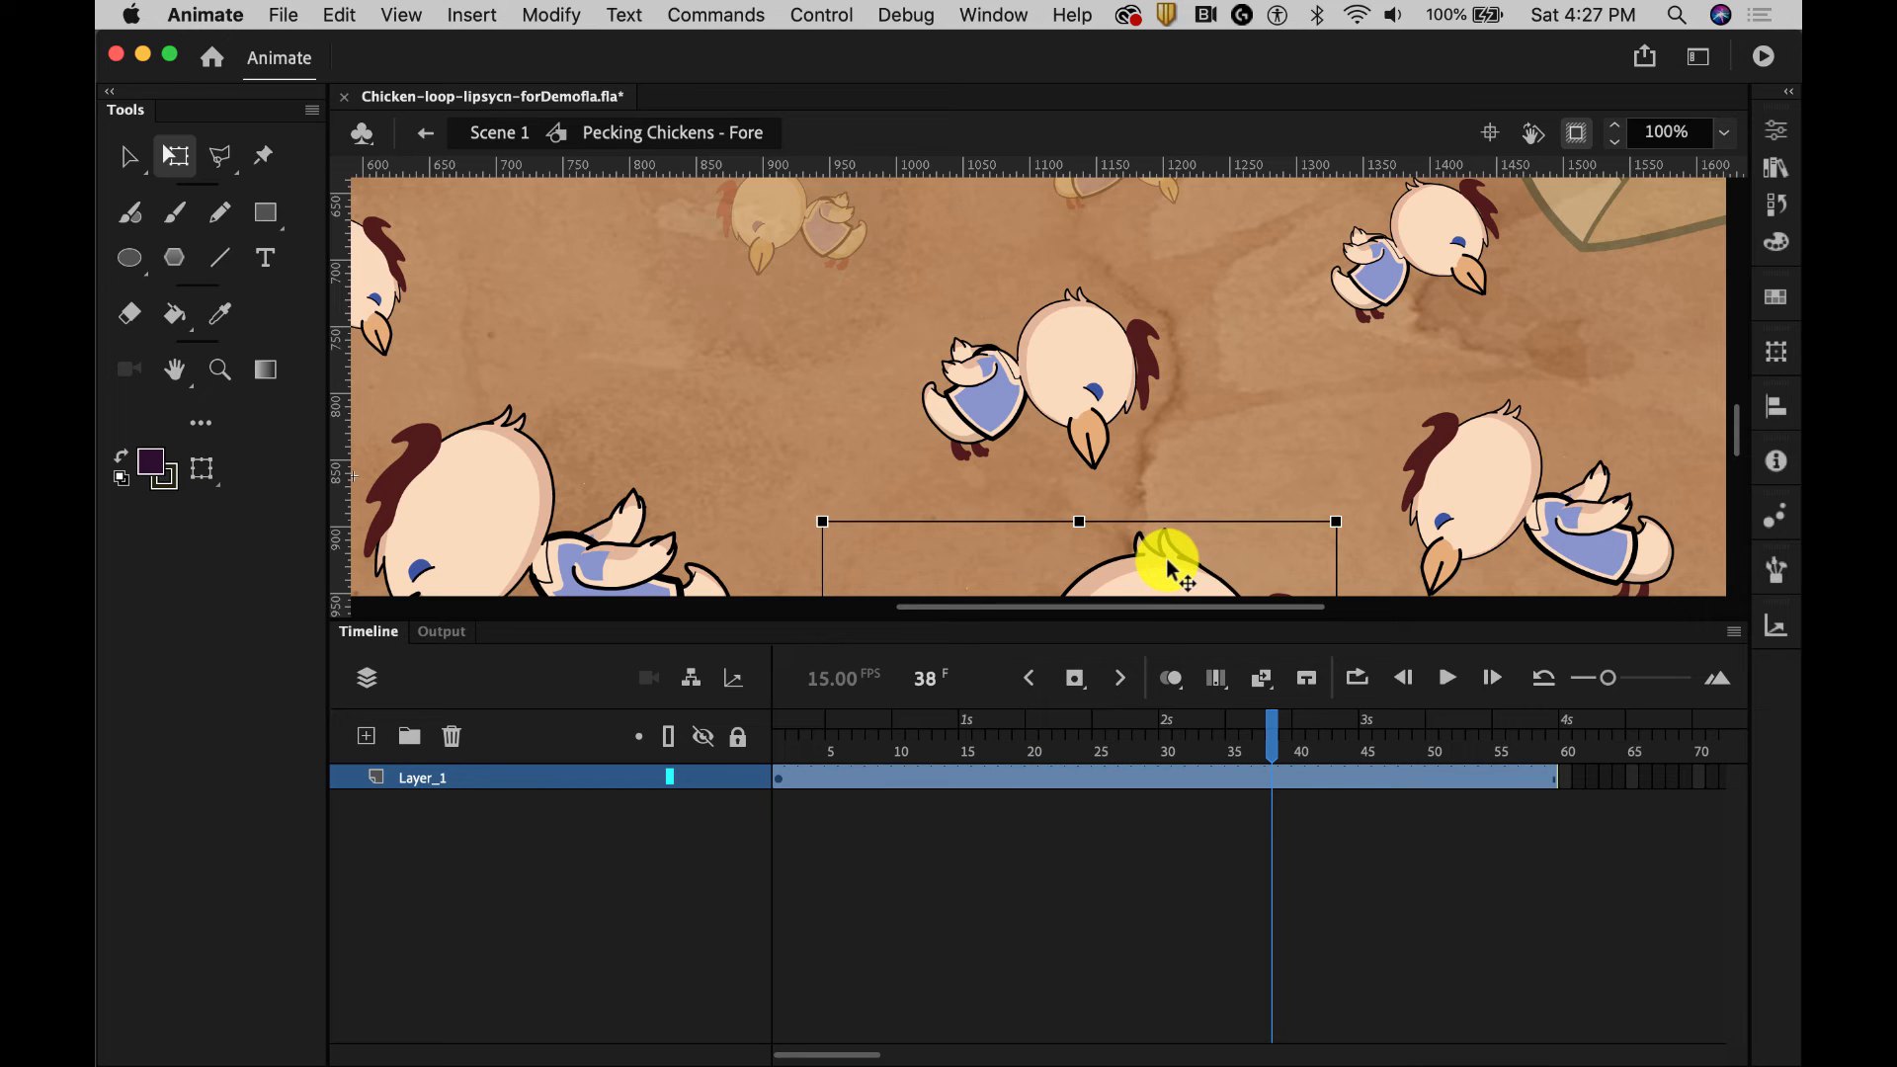
left_click(1776, 129)
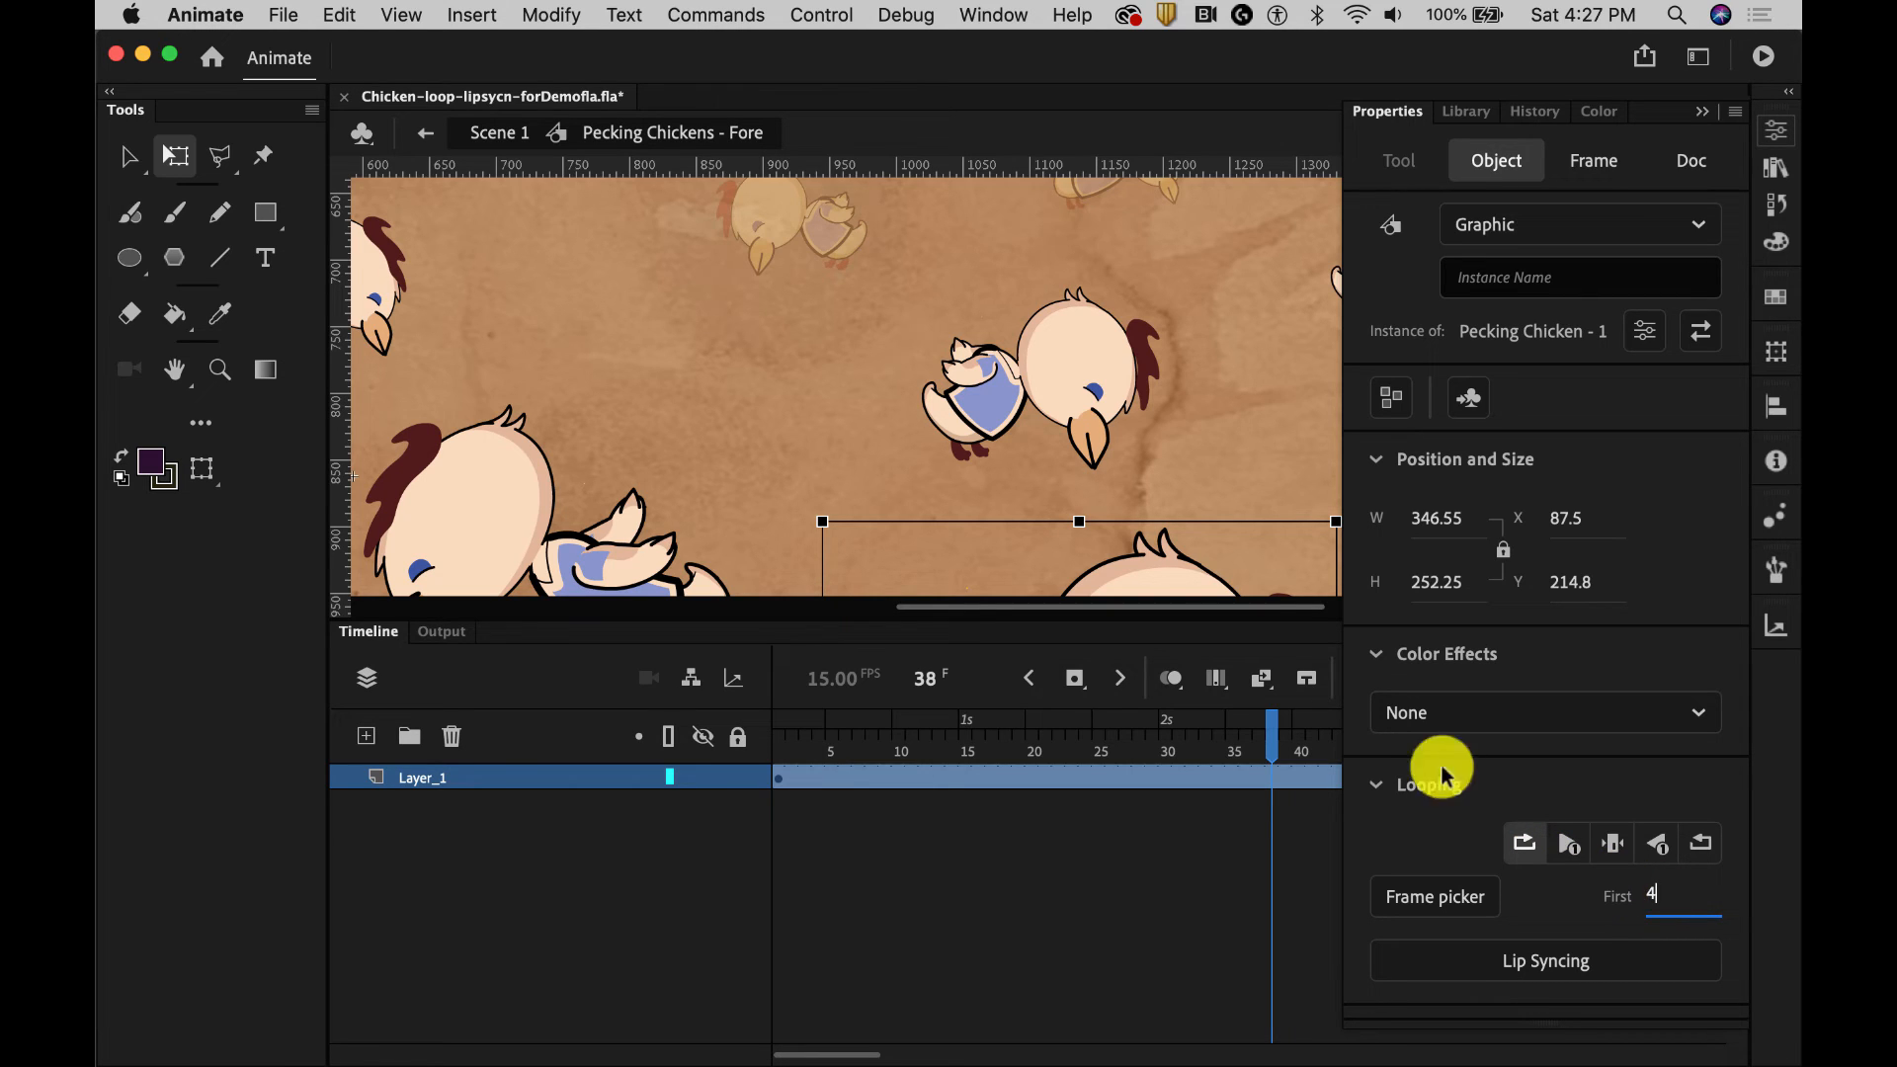
left_click(1261, 457)
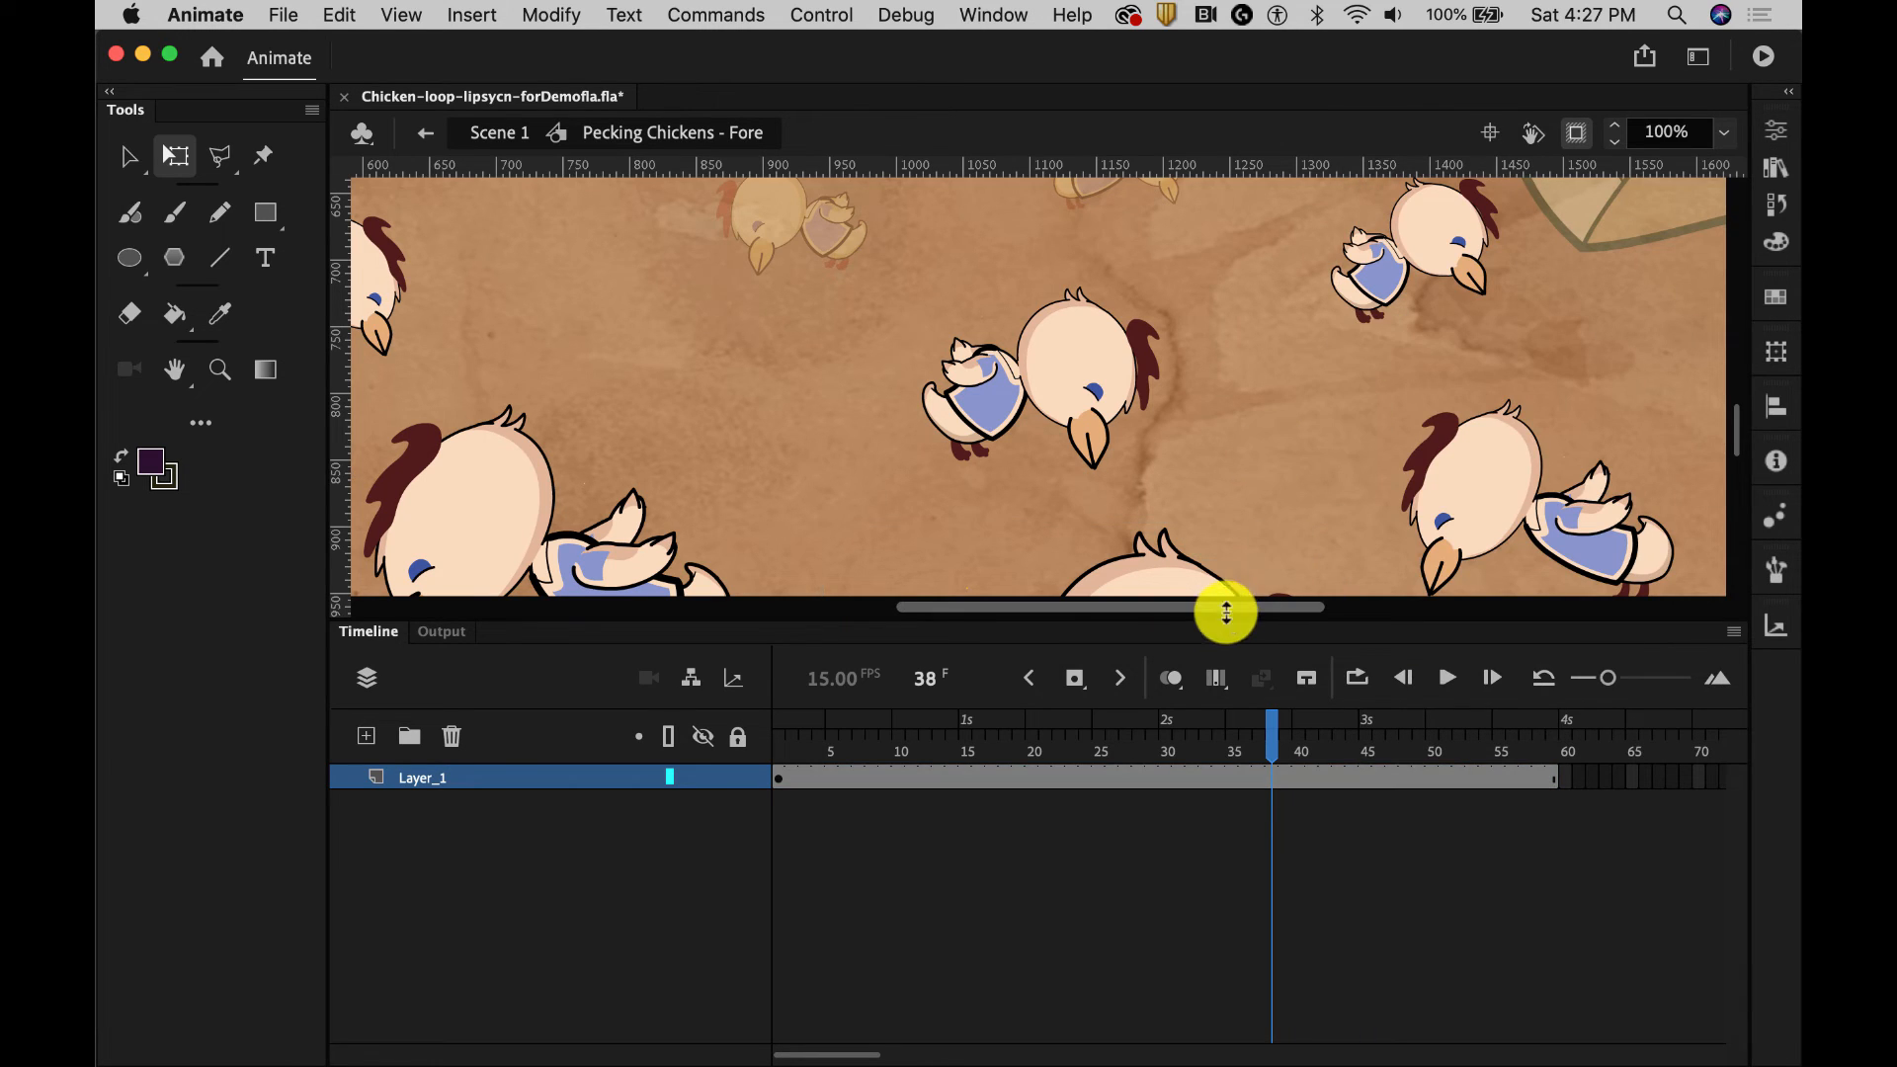
left_click(1731, 136)
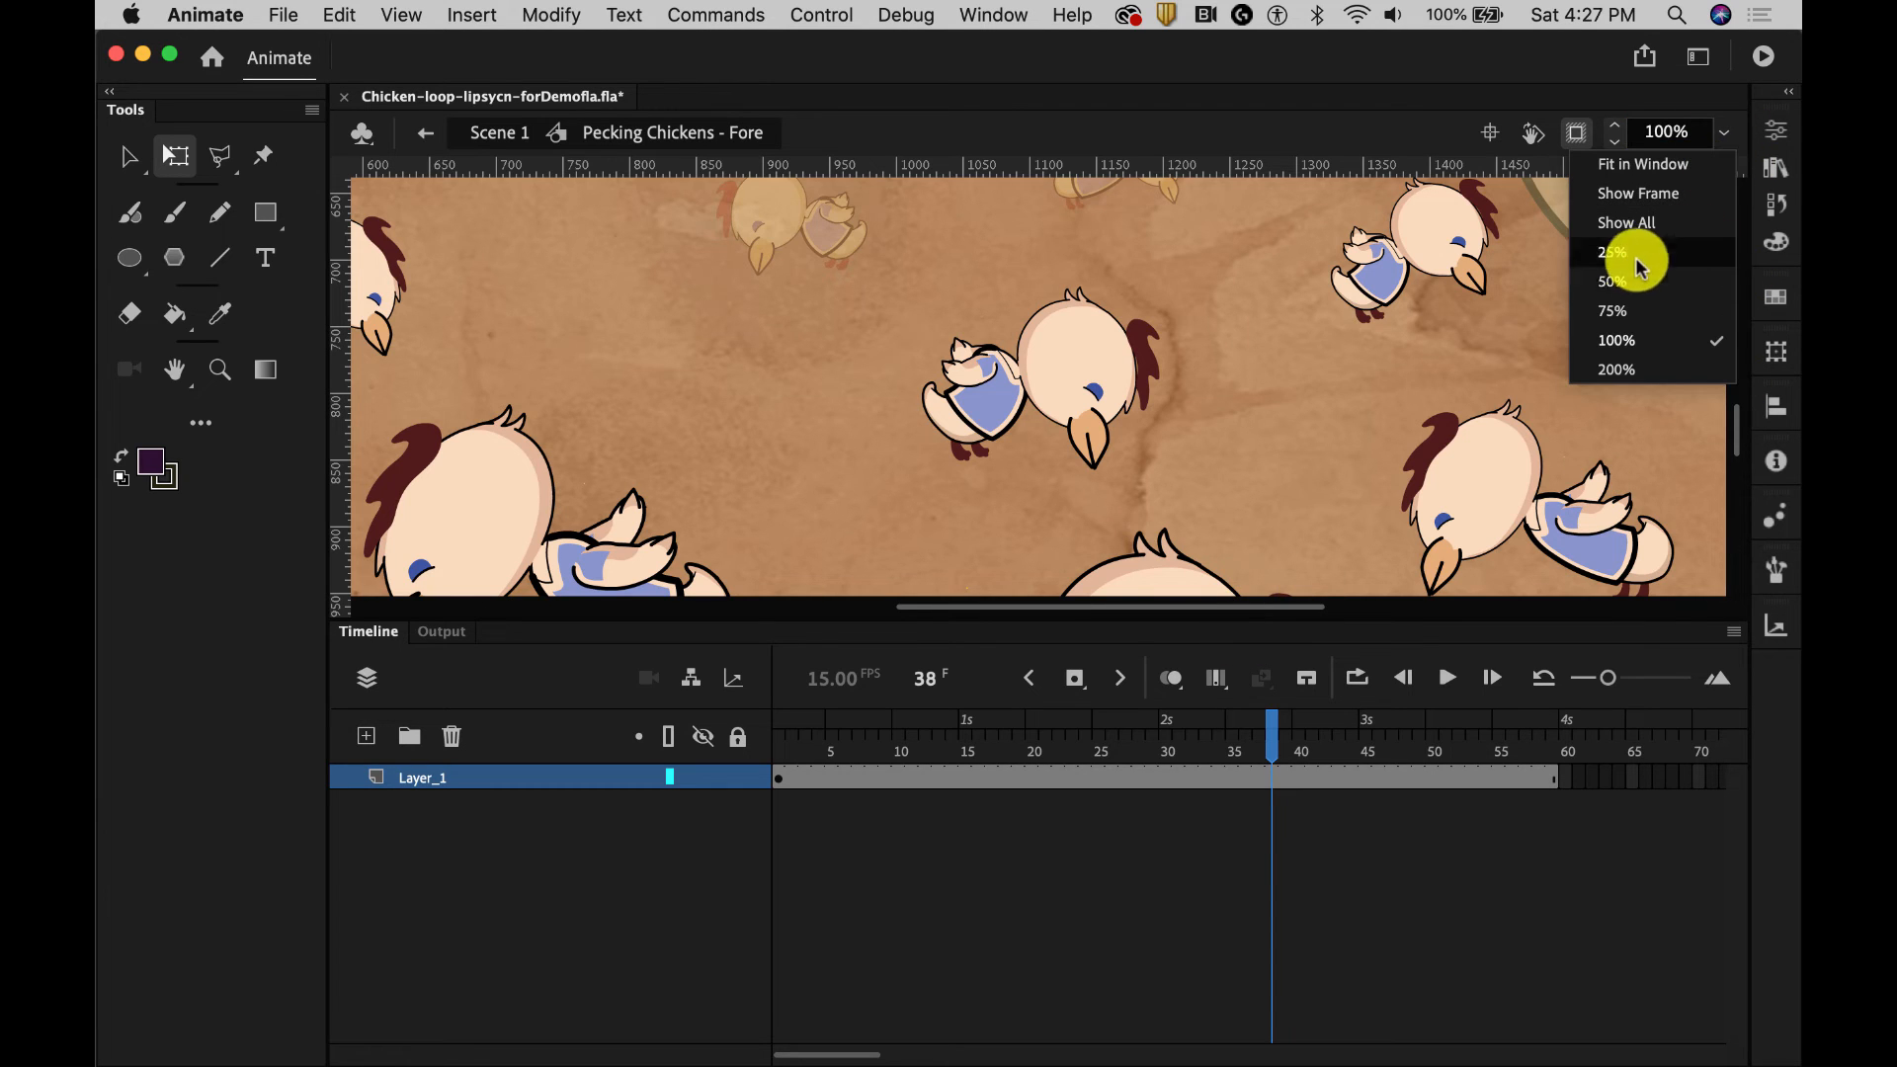
left_click(1626, 280)
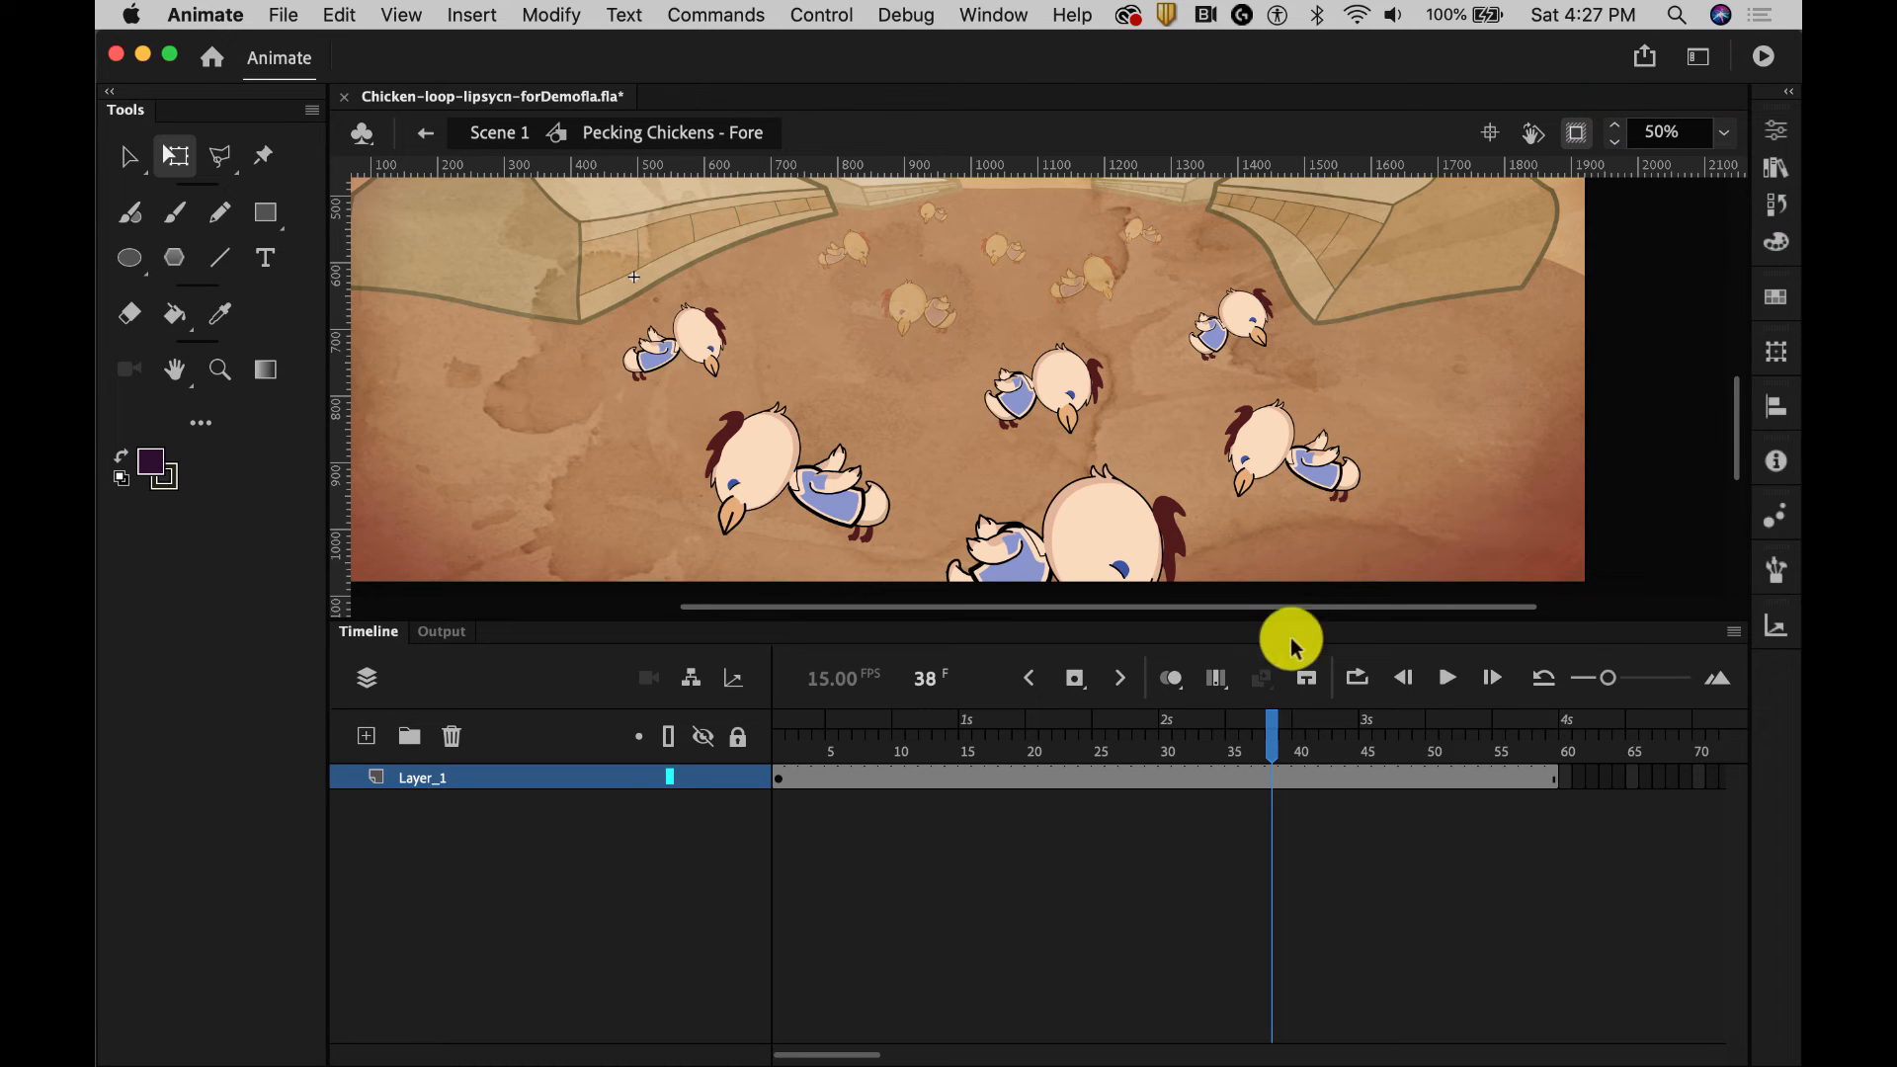
key("Return")
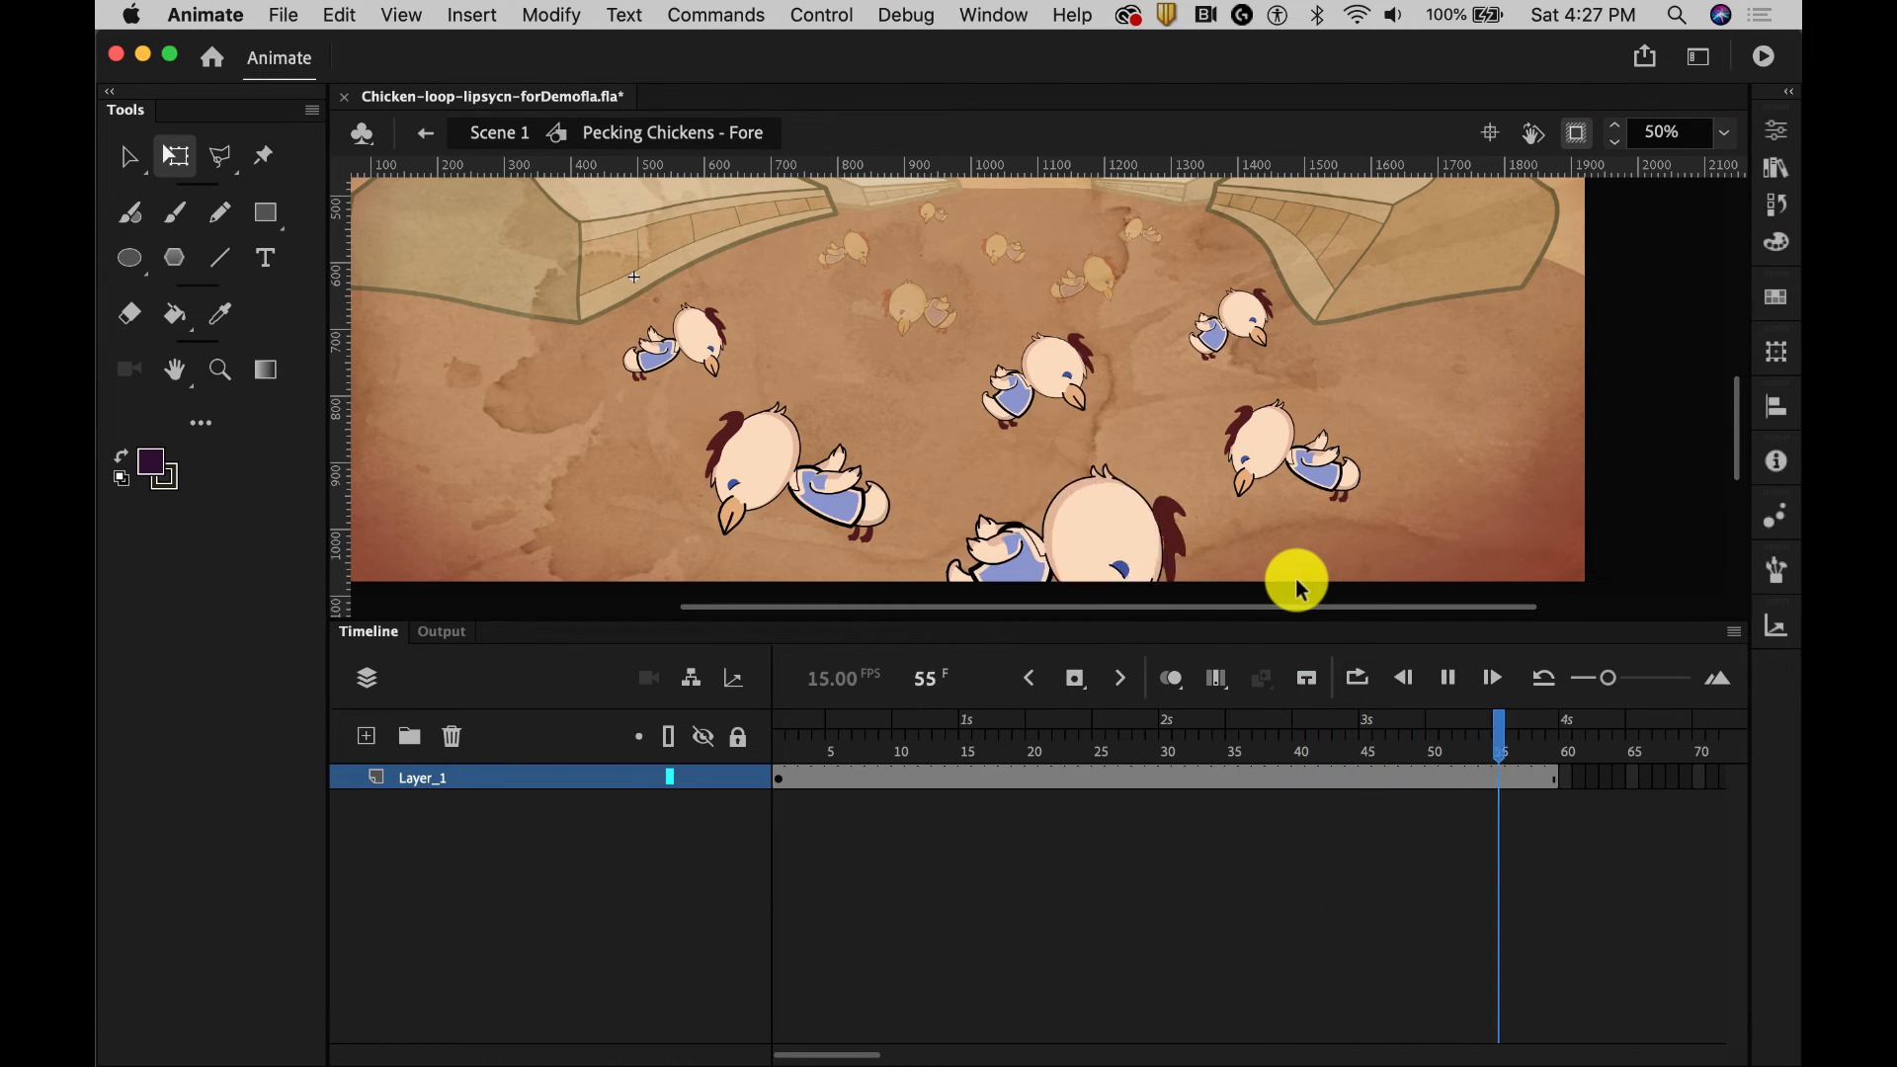
key("Return")
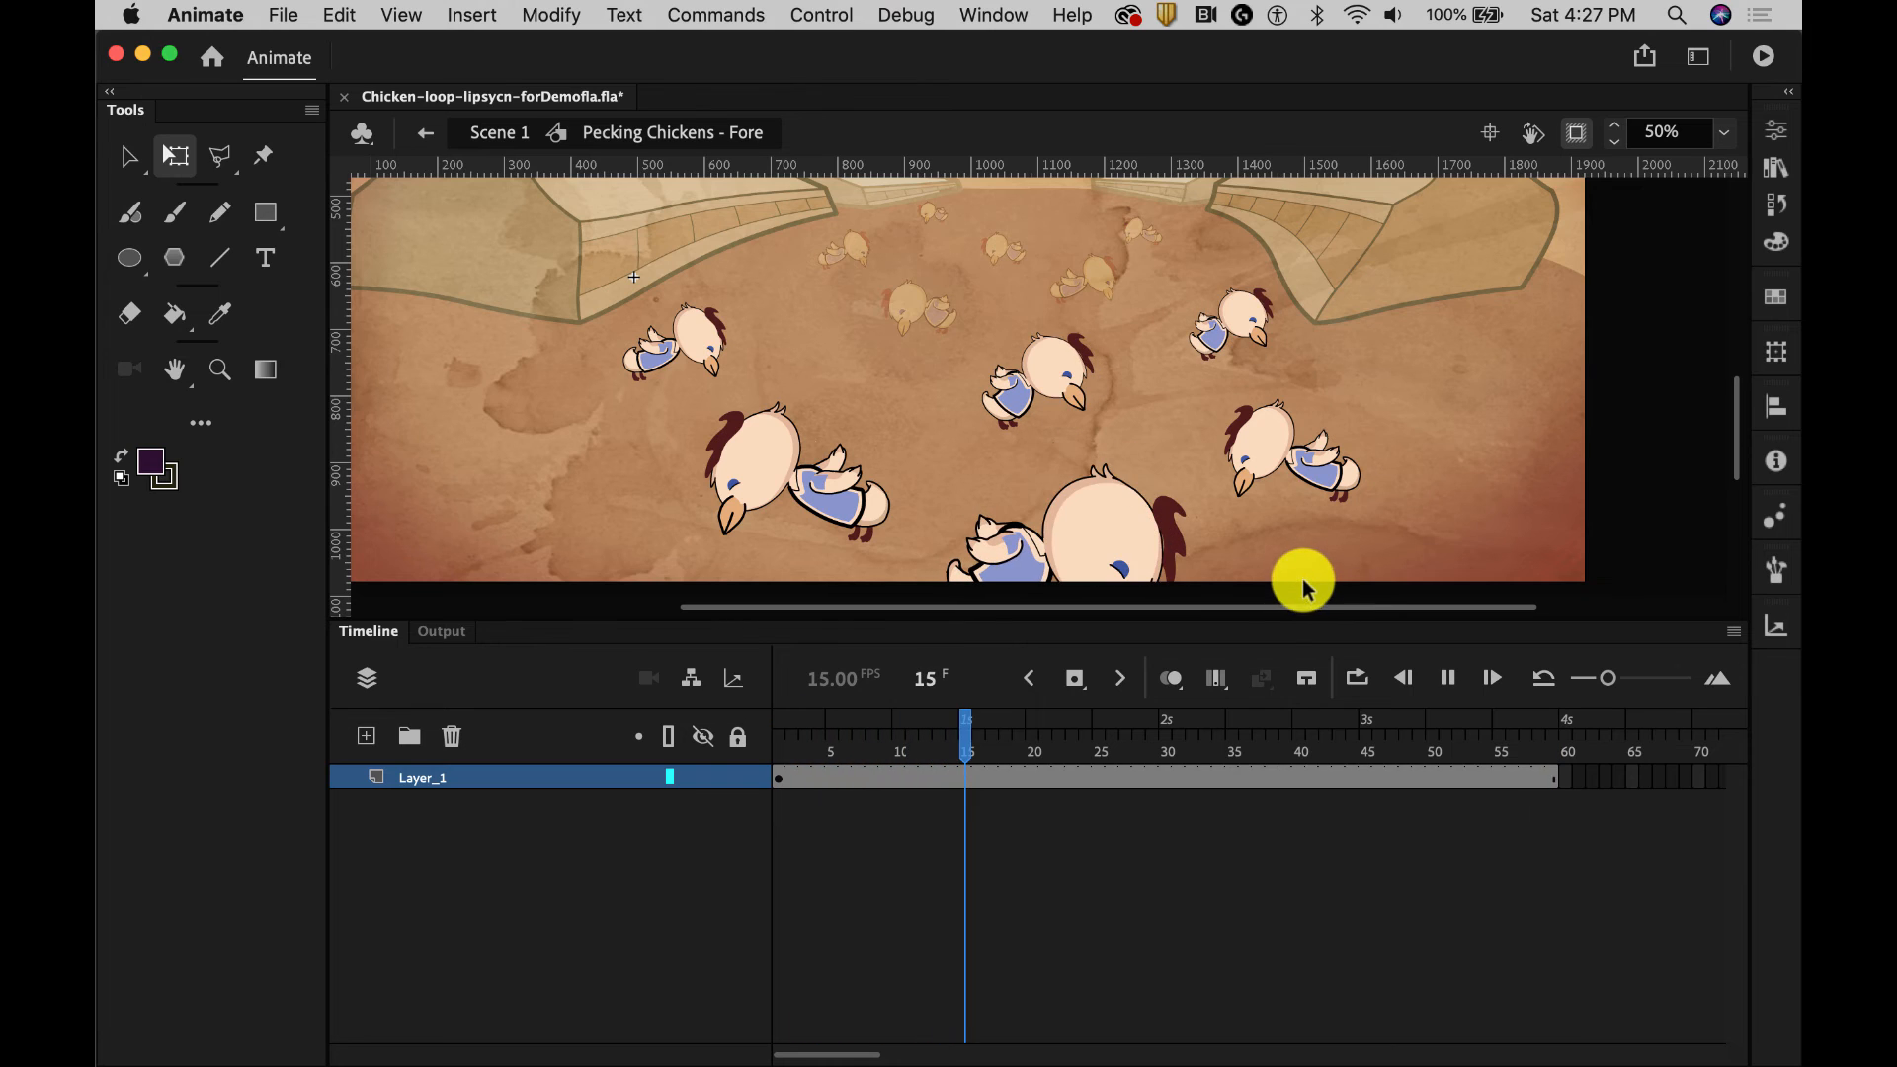
left_click(1091, 749)
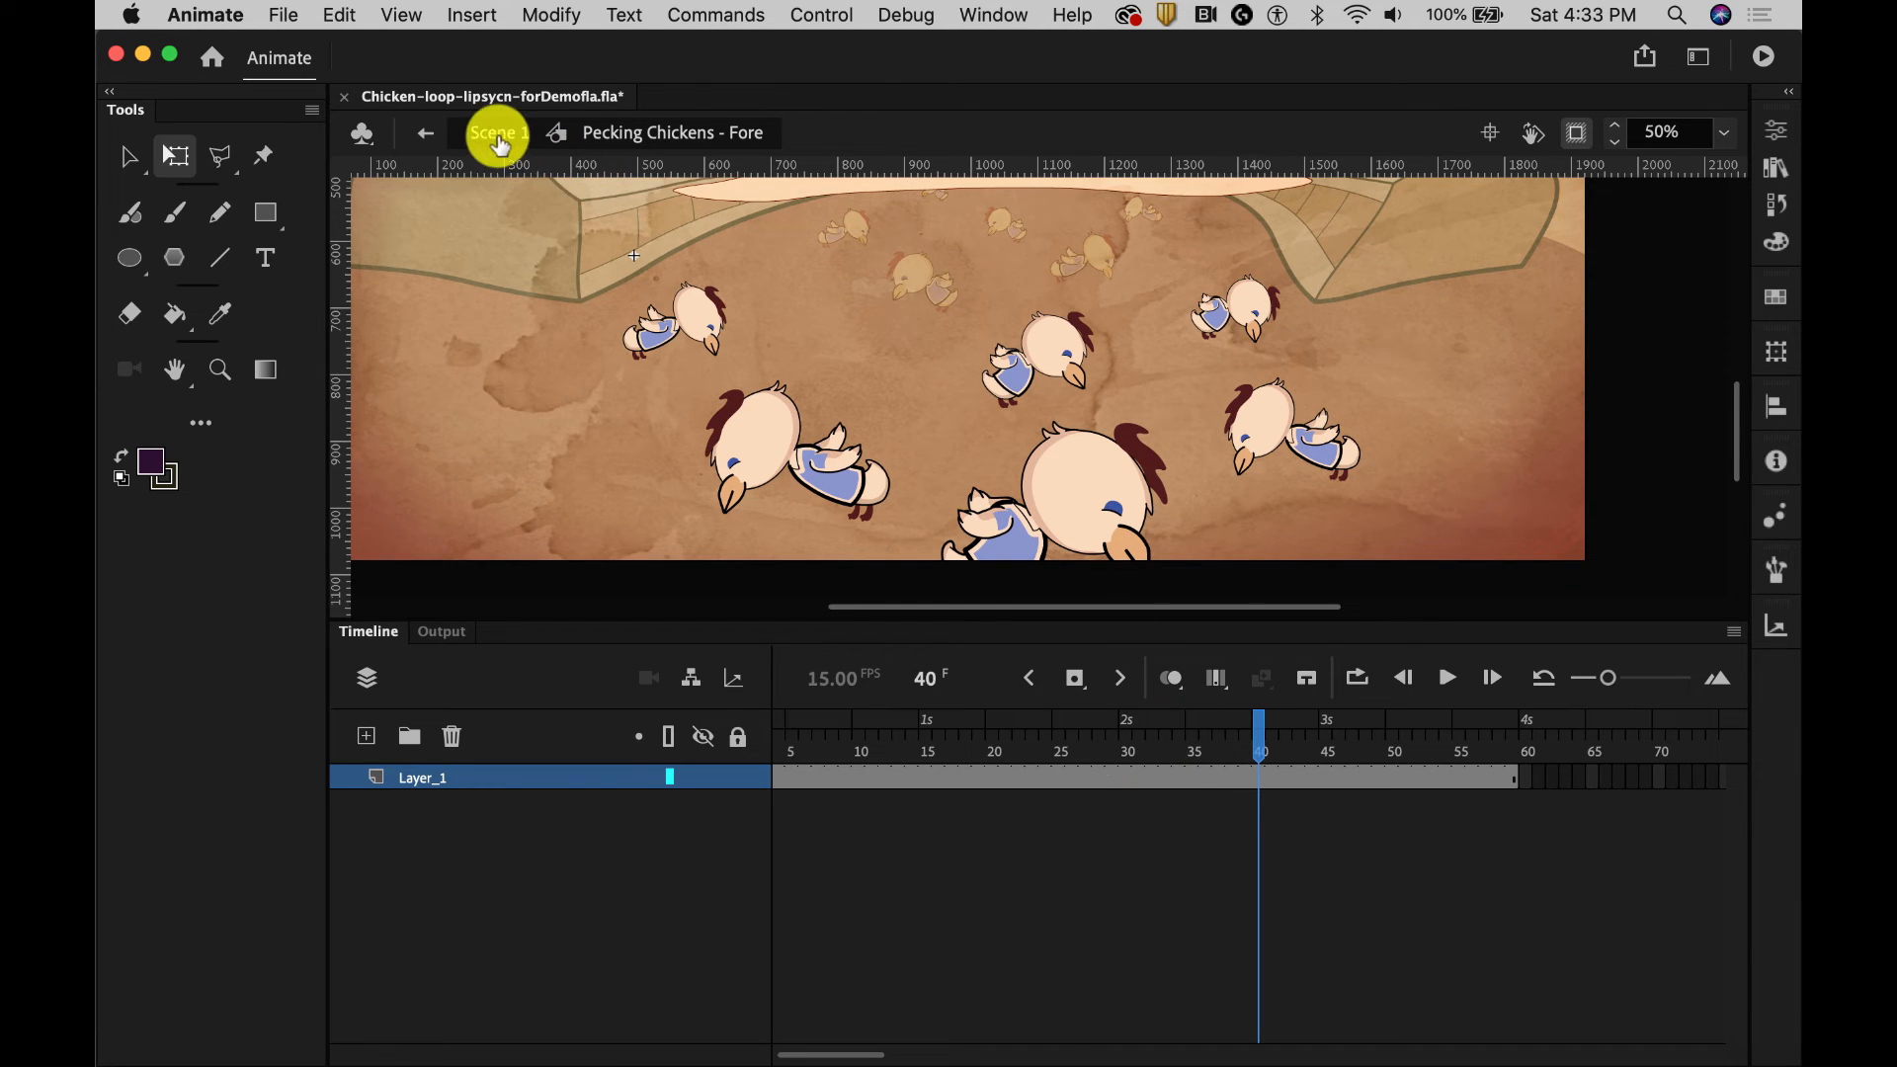
Step: Scrub the timelines of Scene 1, the Pecking Chickens - Fore symbol and its large nested chicken to examine how their playback relates
left_click(499, 143)
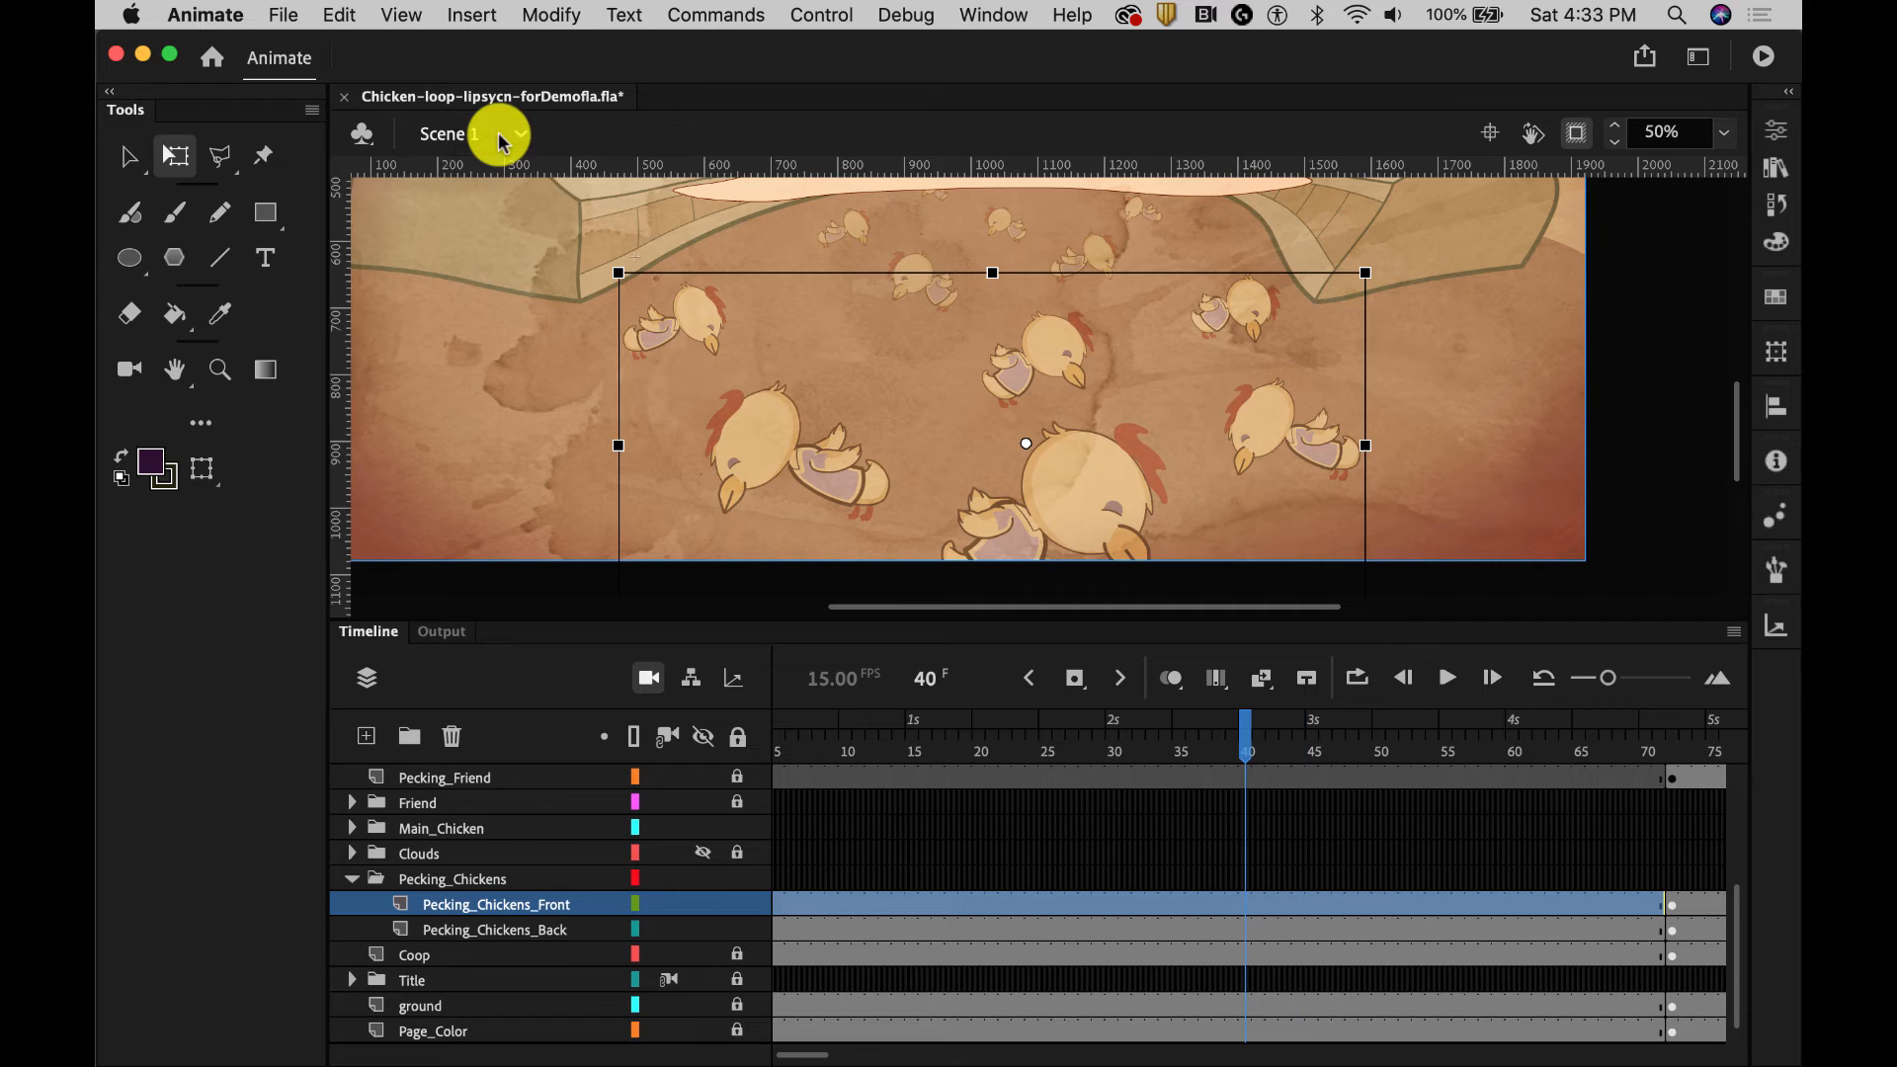
left_click_drag(1243, 737, 1157, 729)
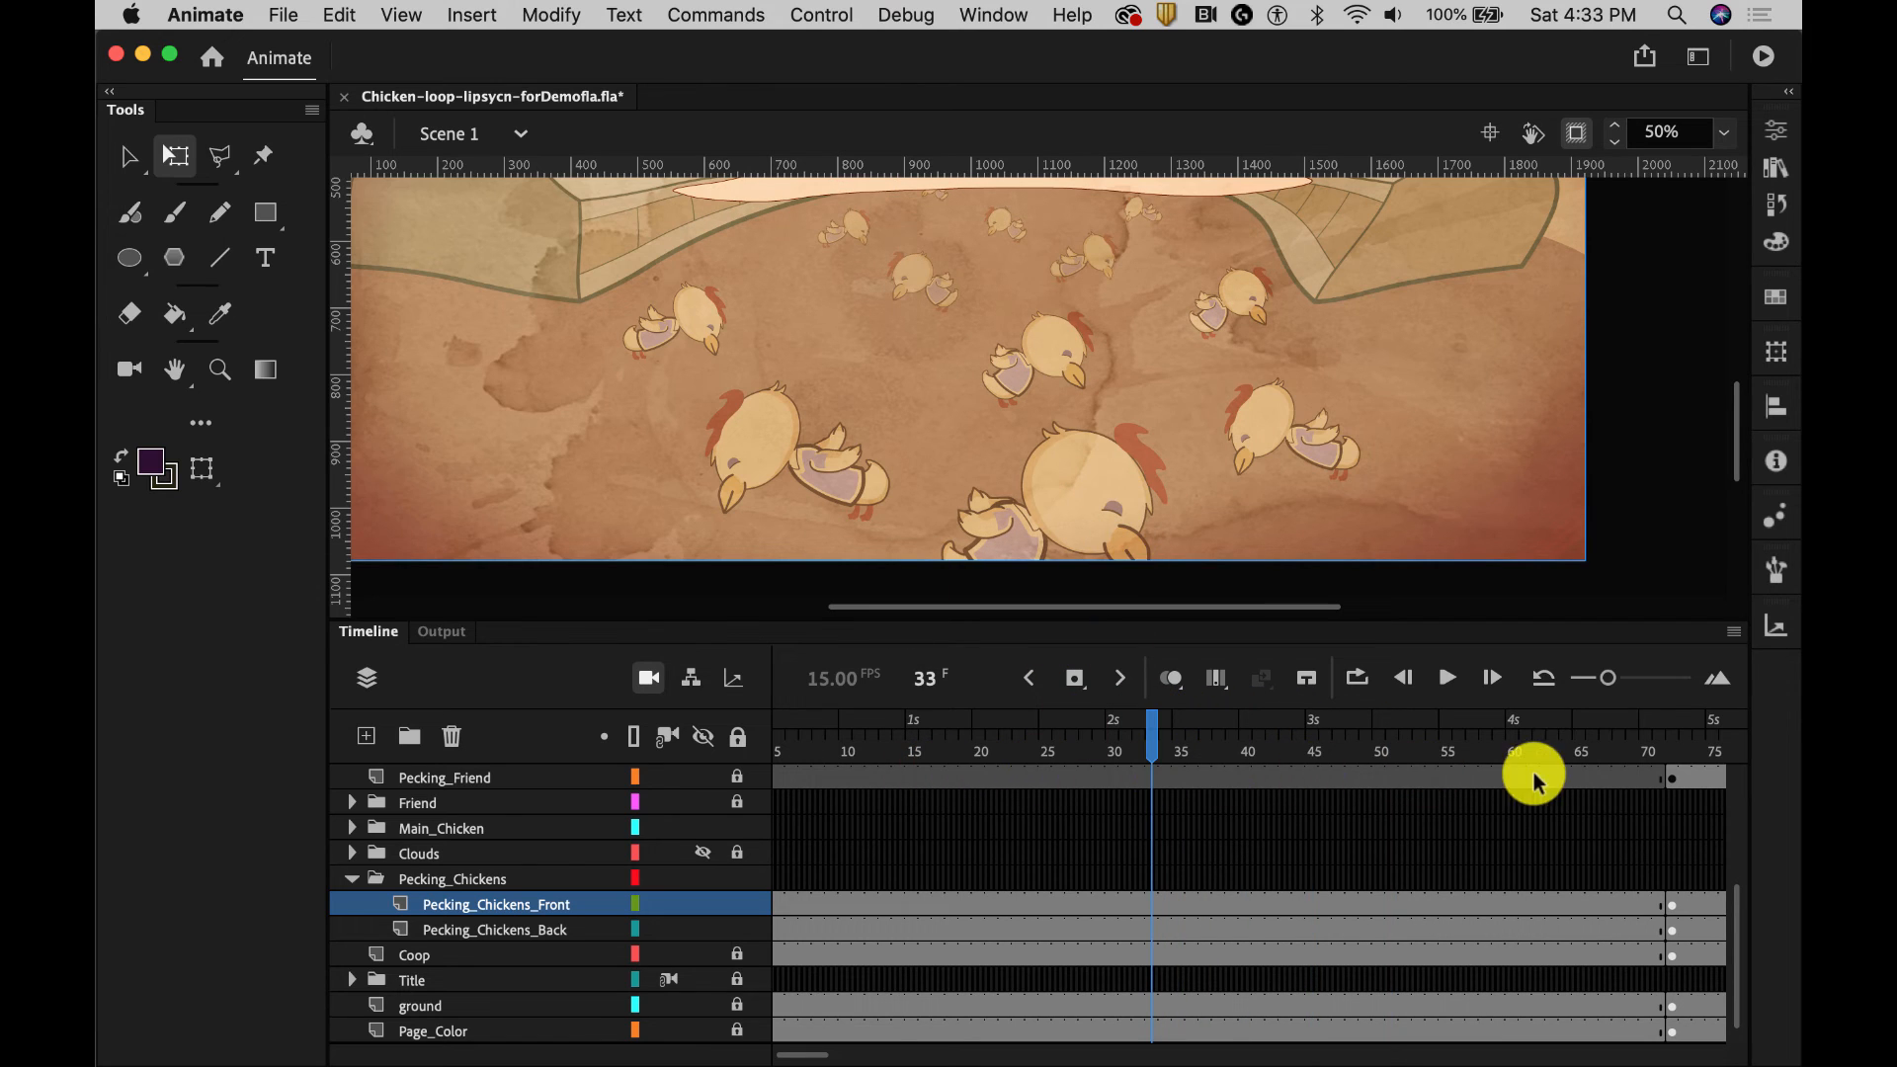
left_click(1094, 531)
double_click(1094, 531)
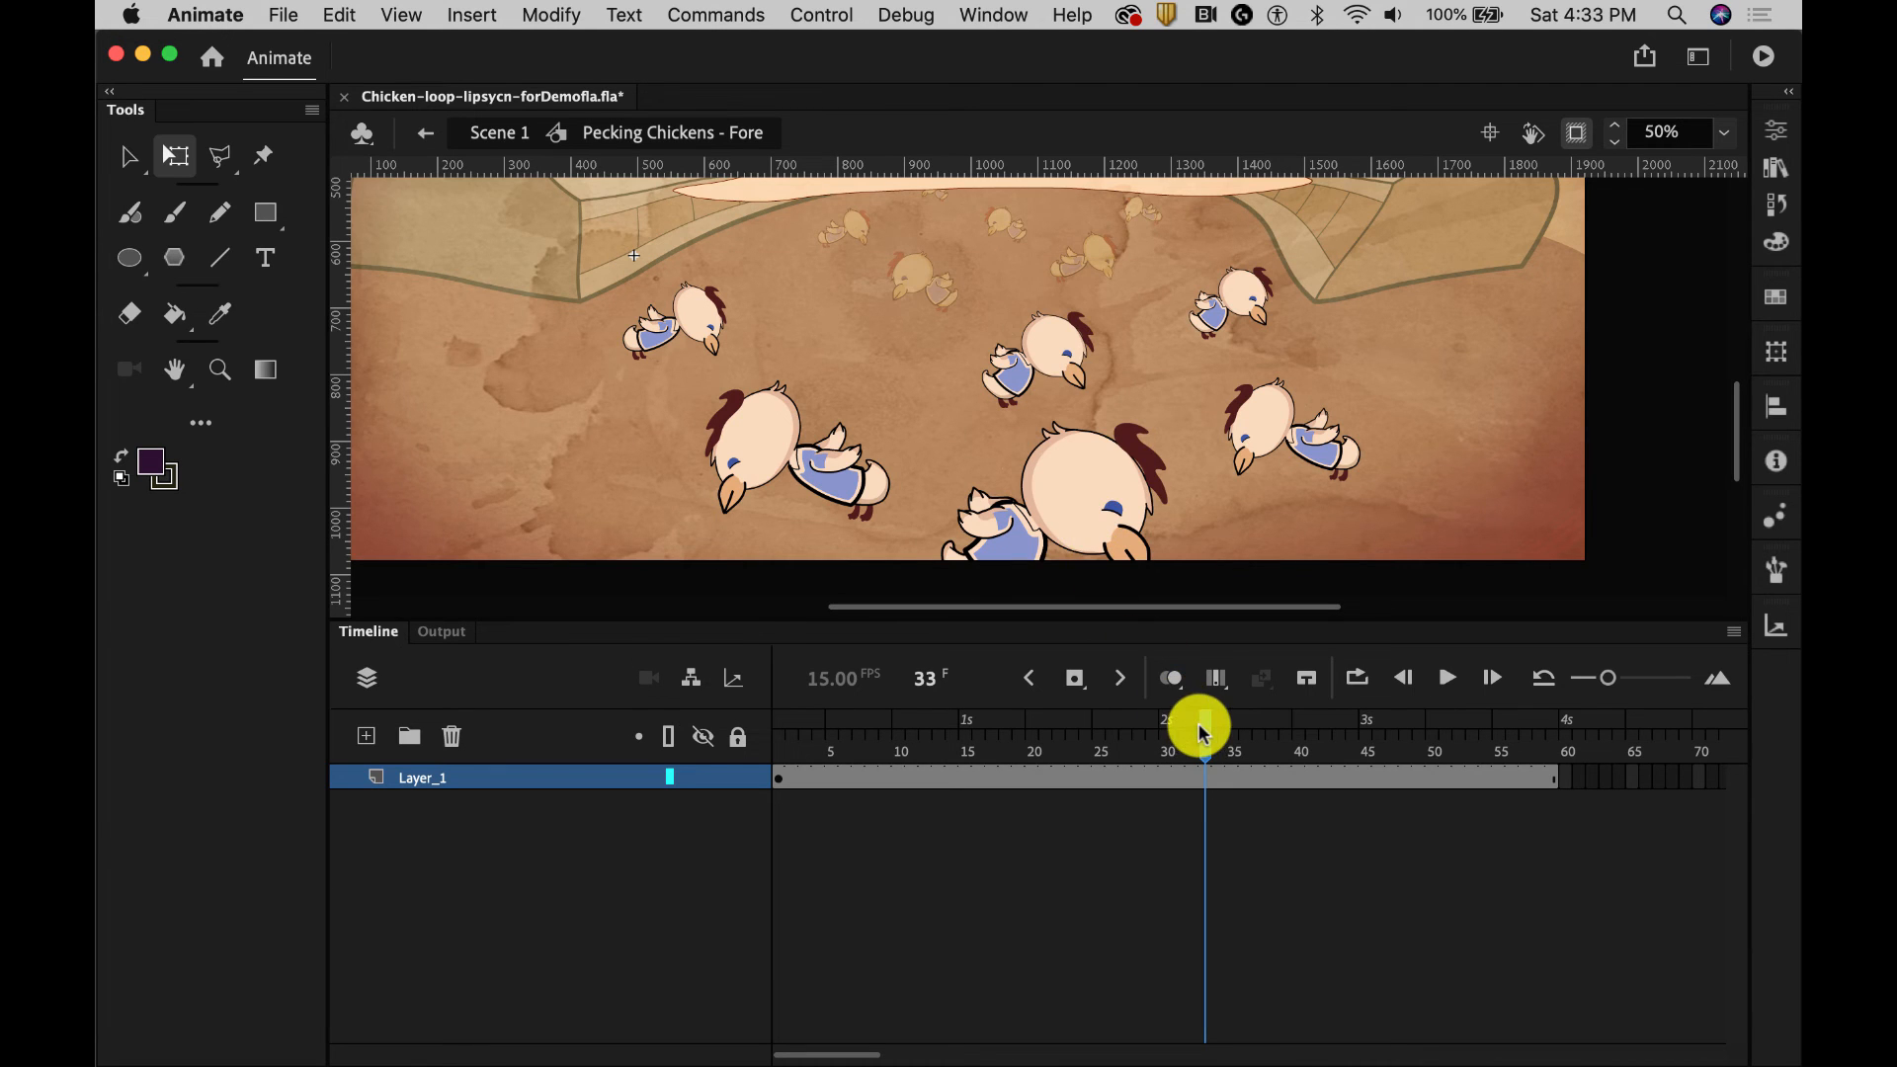
left_click_drag(1198, 728, 1085, 724)
left_click(1096, 523)
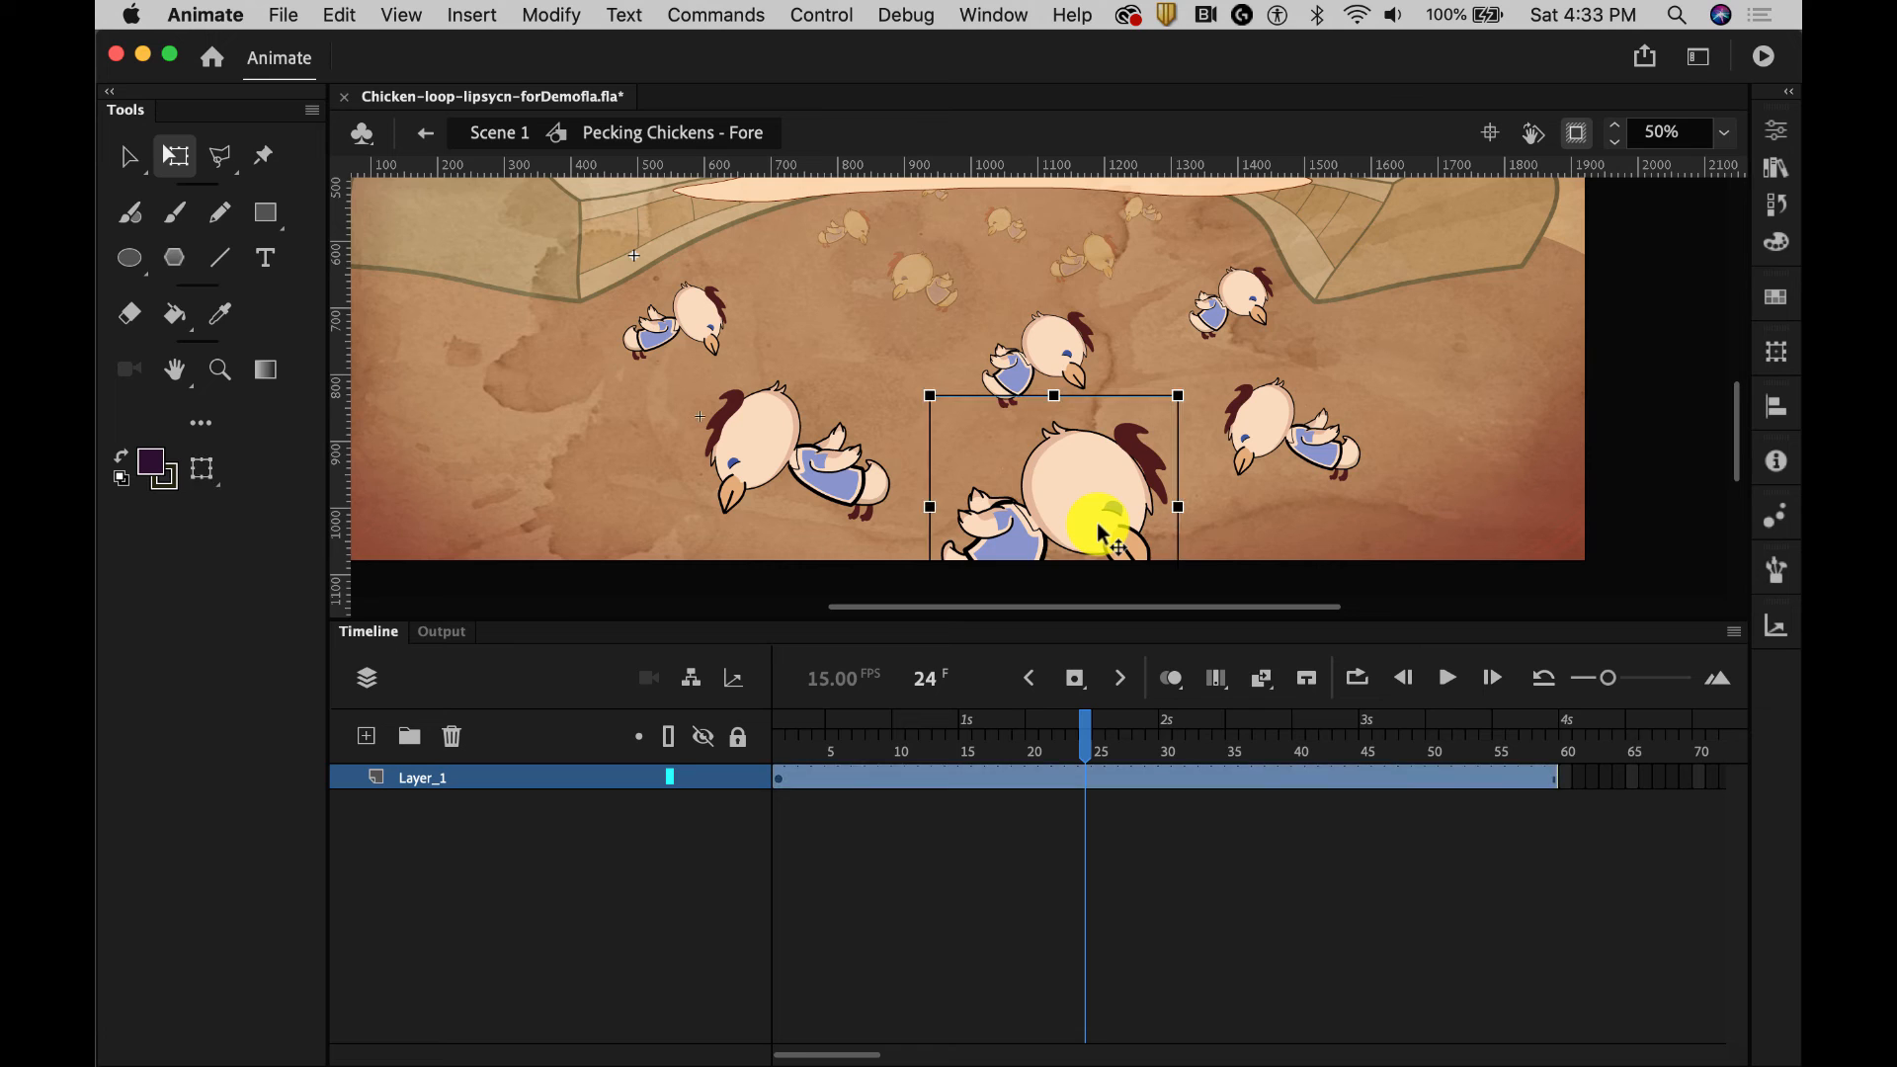
double_click(1096, 523)
left_click_drag(847, 720, 917, 736)
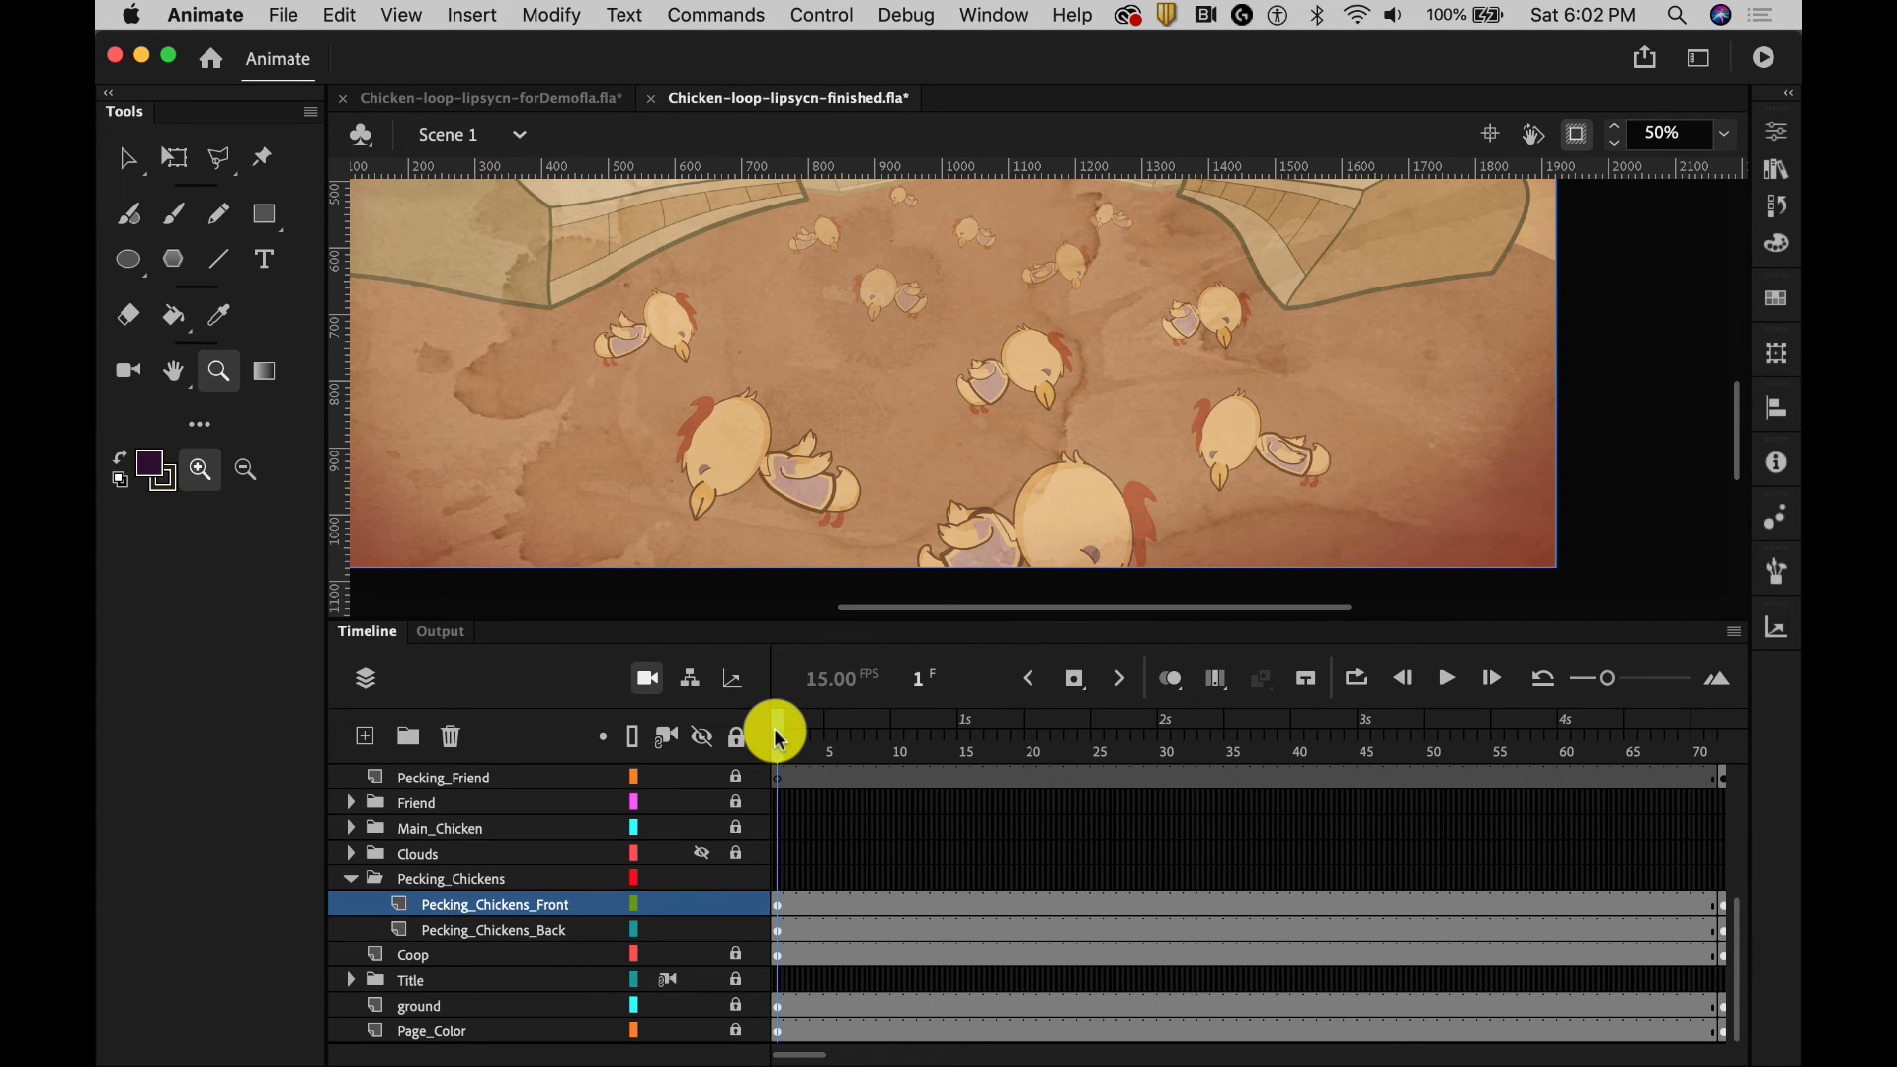
Step: Insert a keyframe at frame 9 on the Pecking_Chickens_Front layer in Scene 1
left_click_drag(778, 739, 886, 736)
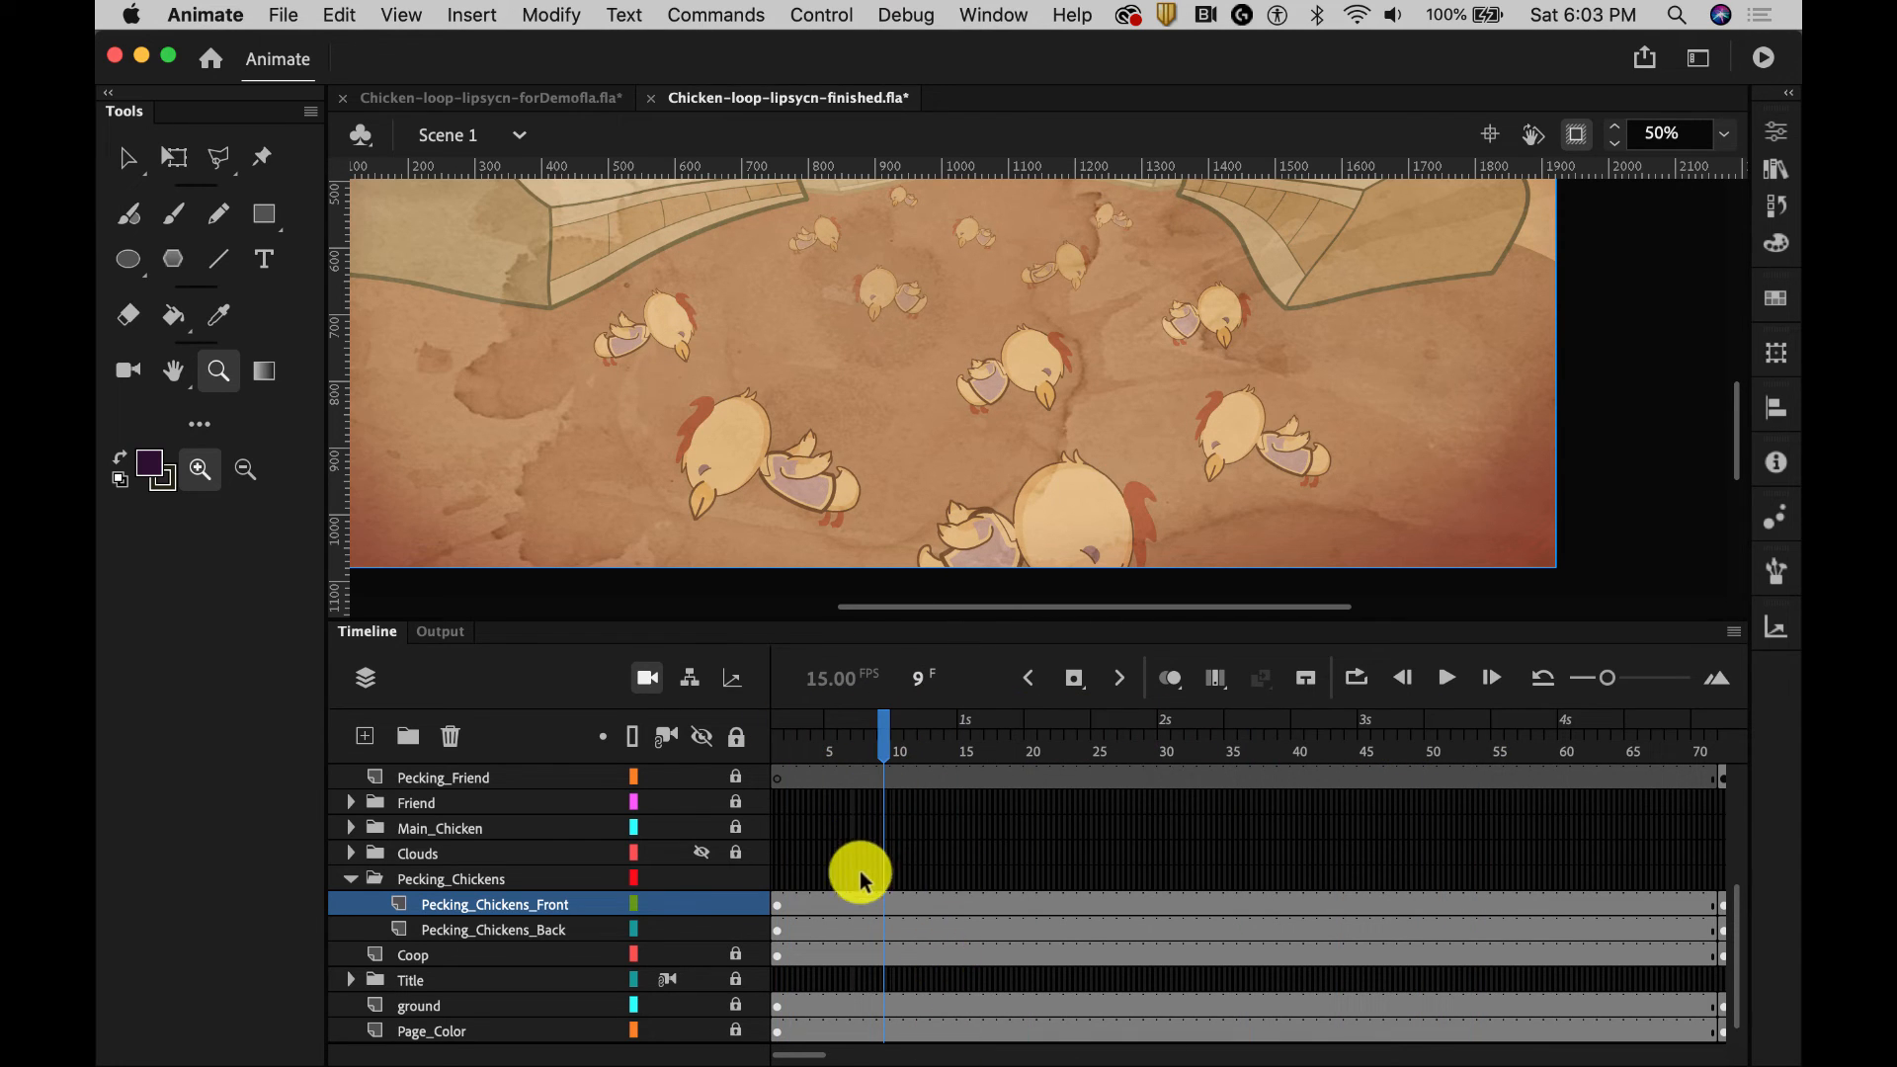
right_click(886, 911)
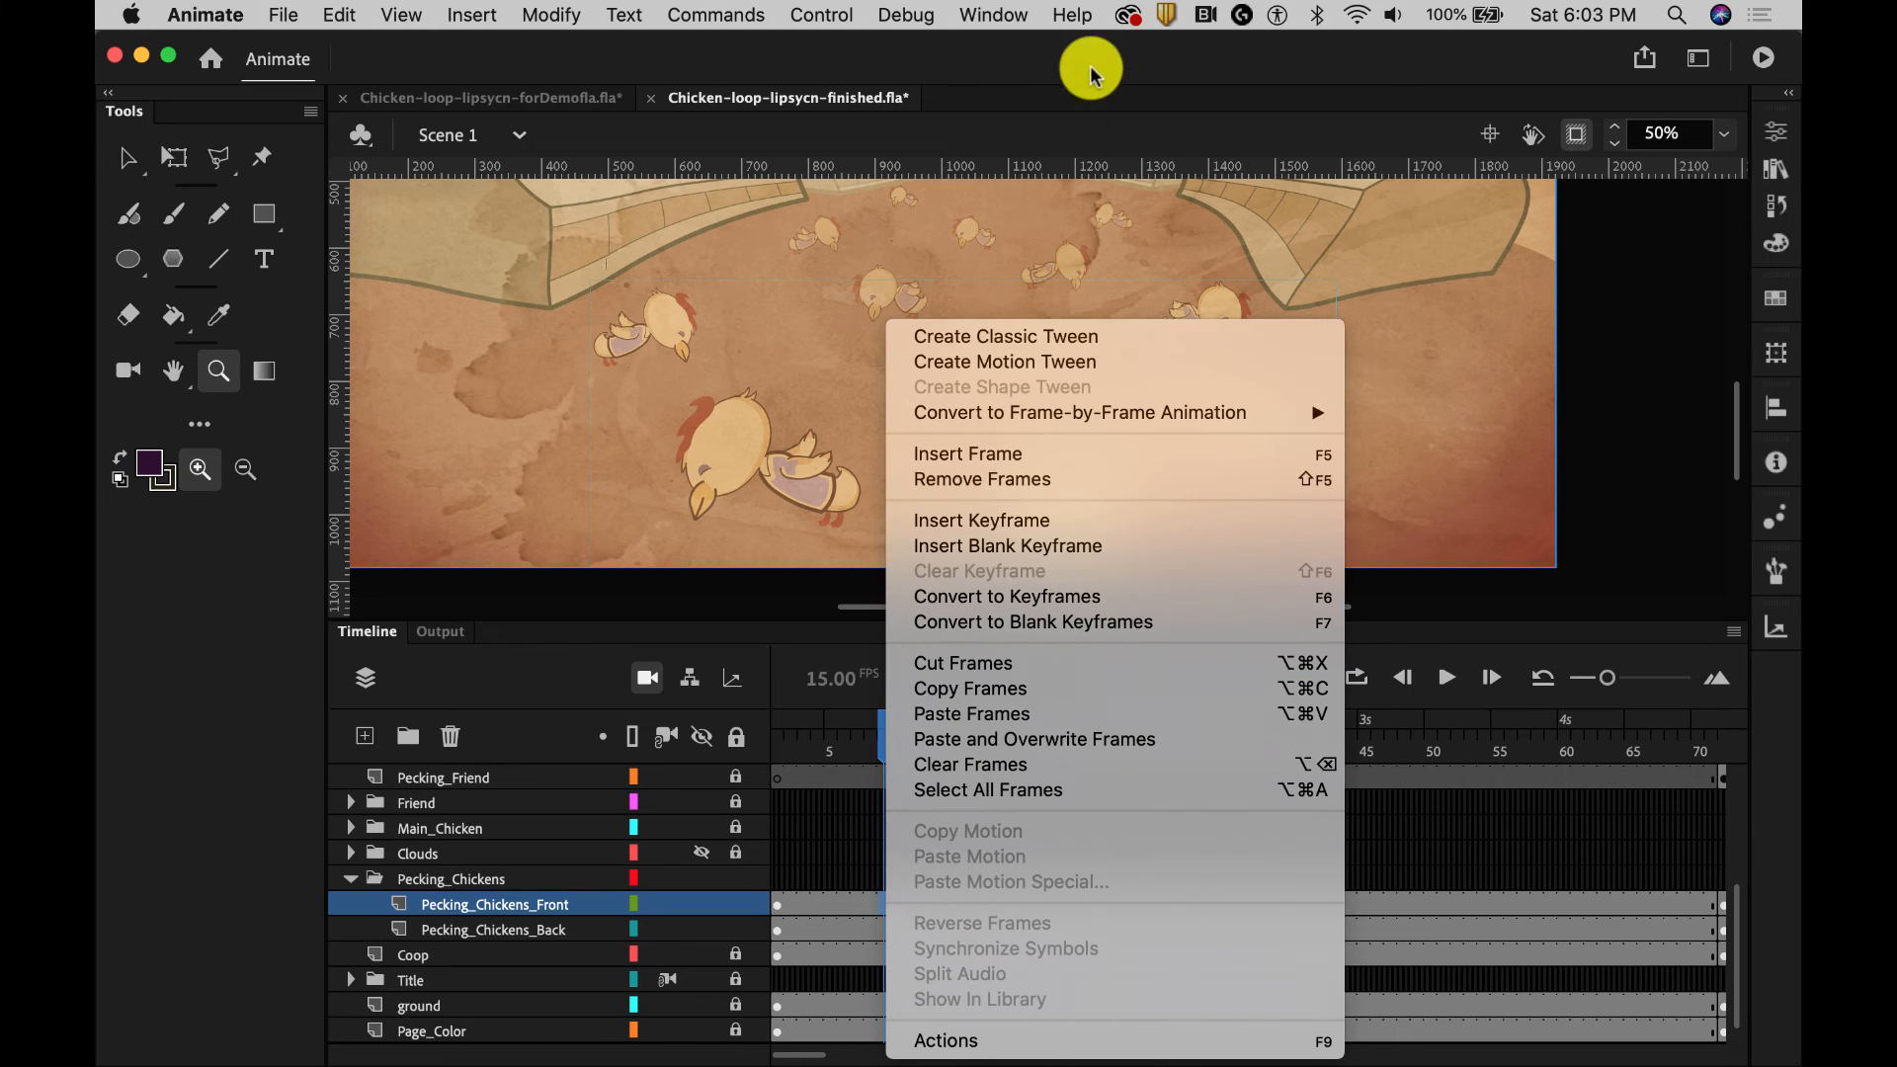
left_click(983, 523)
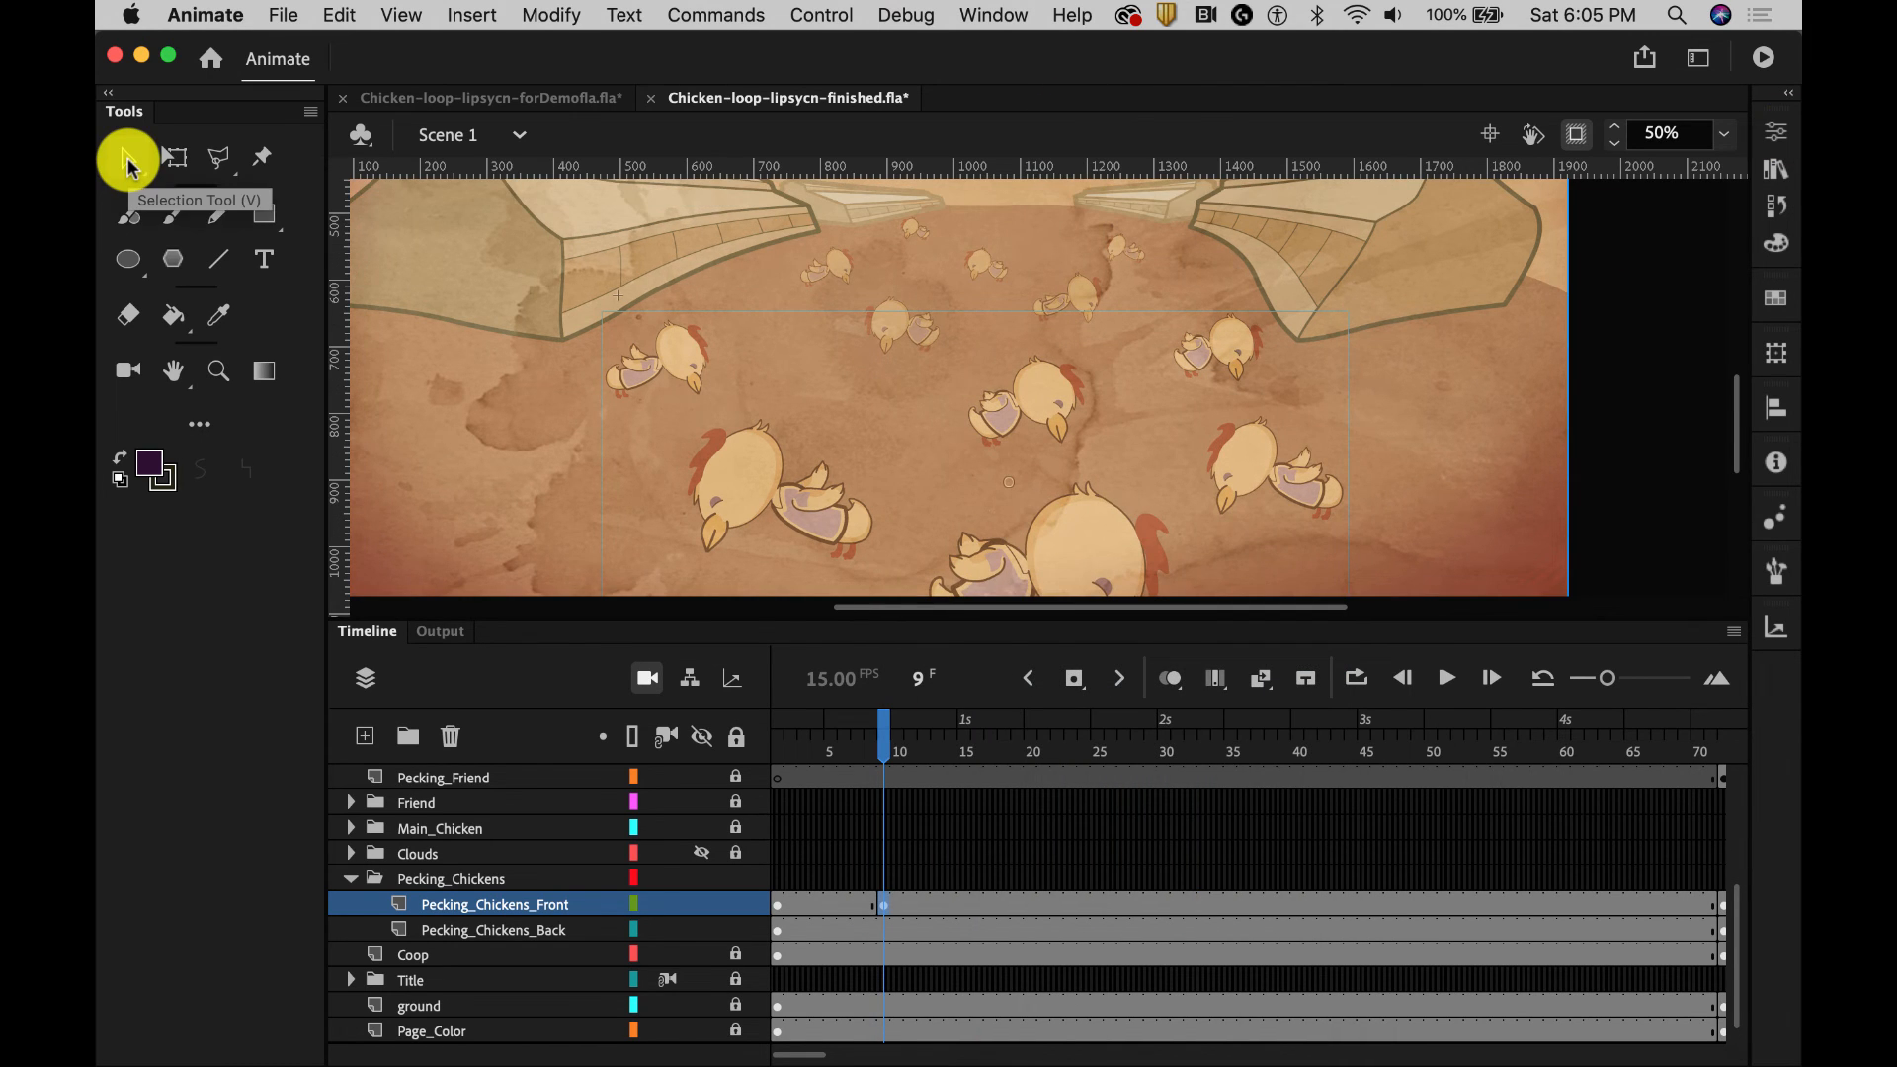
Step: Set the front crowd's looping at the frame 9 keyframe to a single frame and scrub the timeline to check the hold
left_click(128, 160)
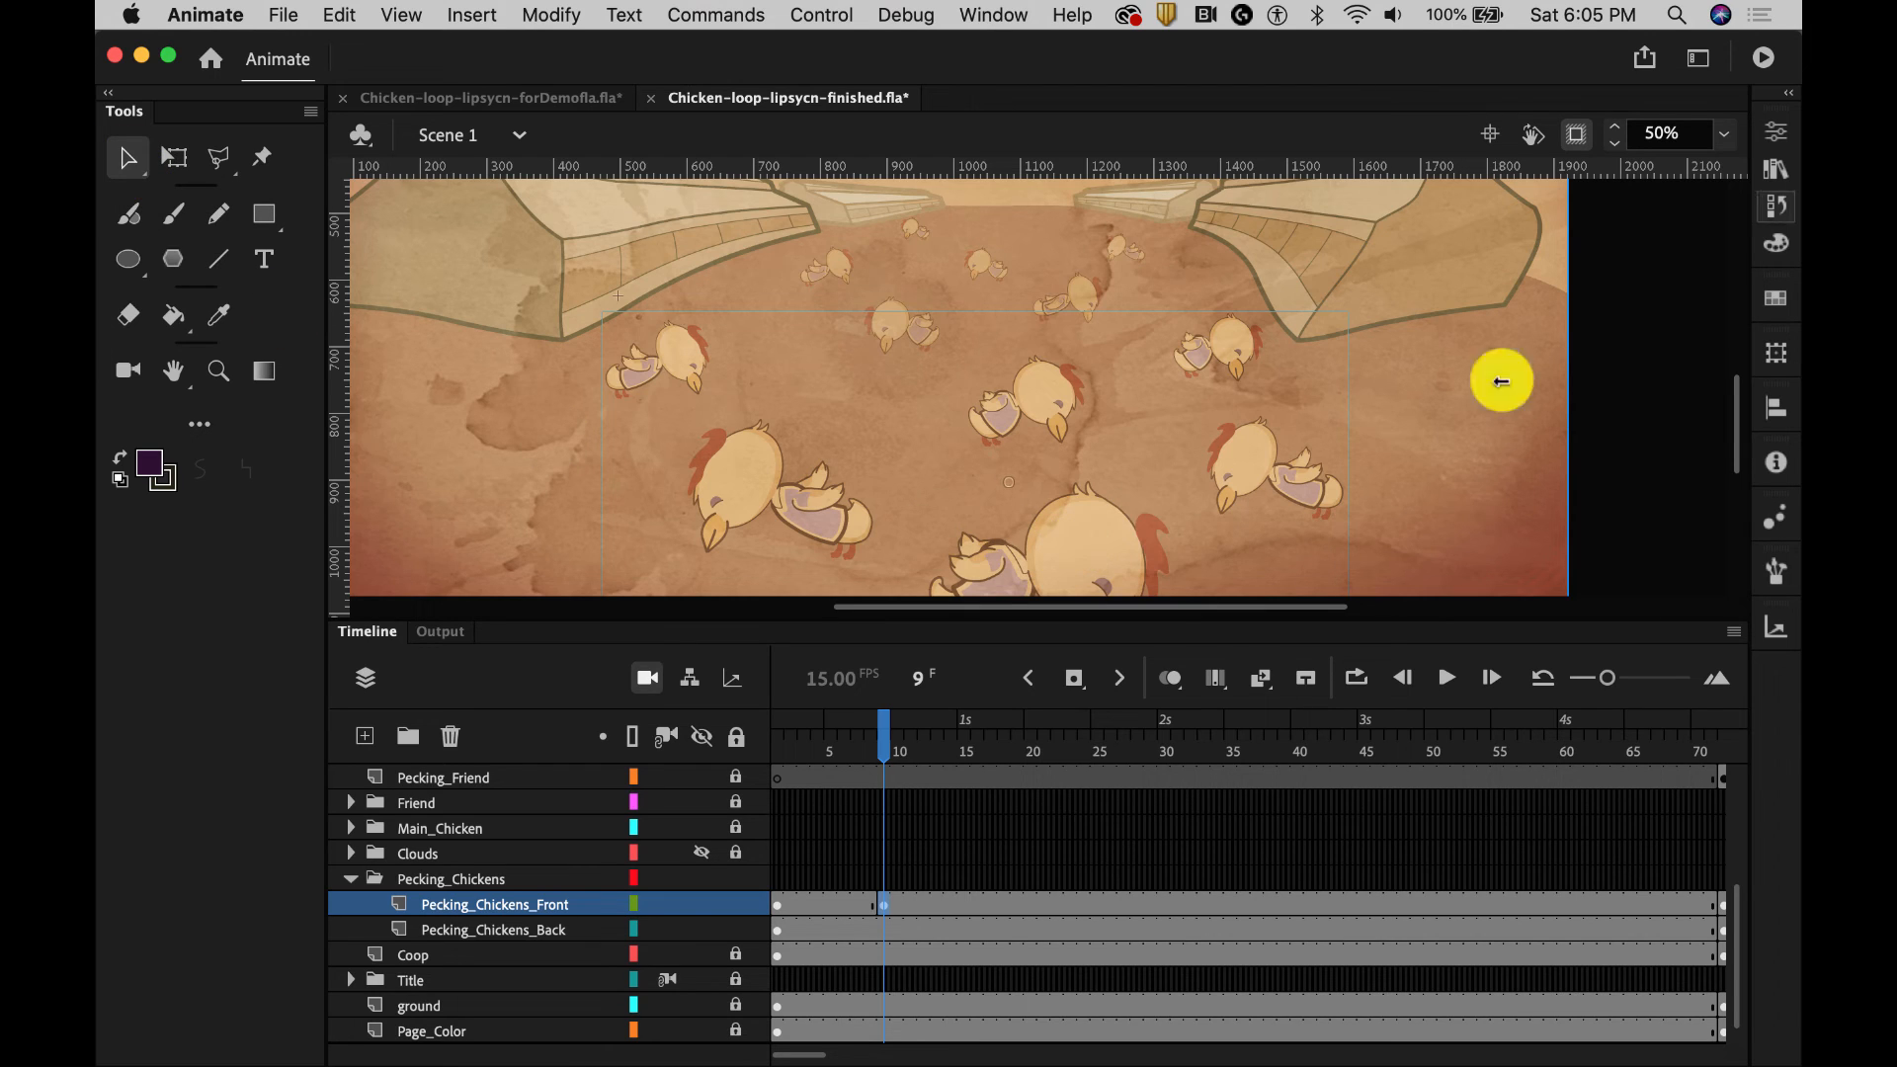
left_click(1776, 132)
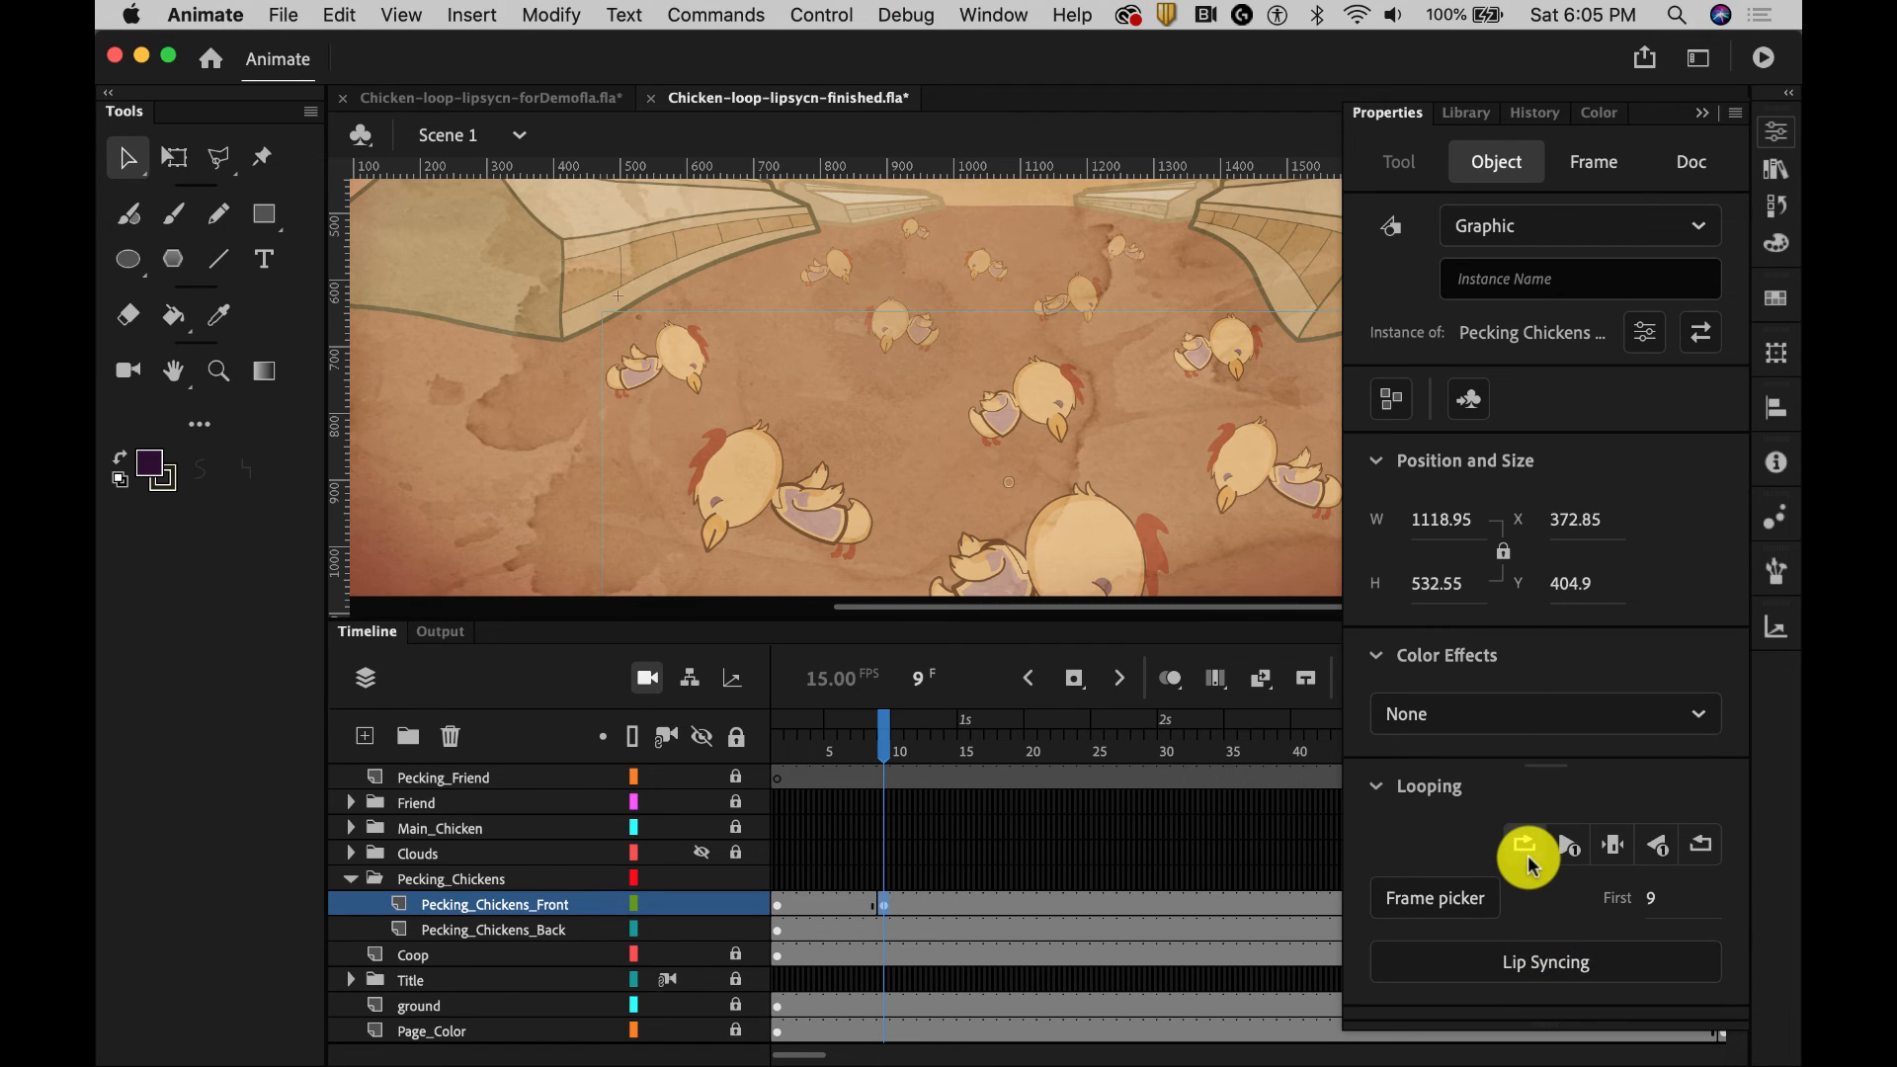
left_click(1376, 787)
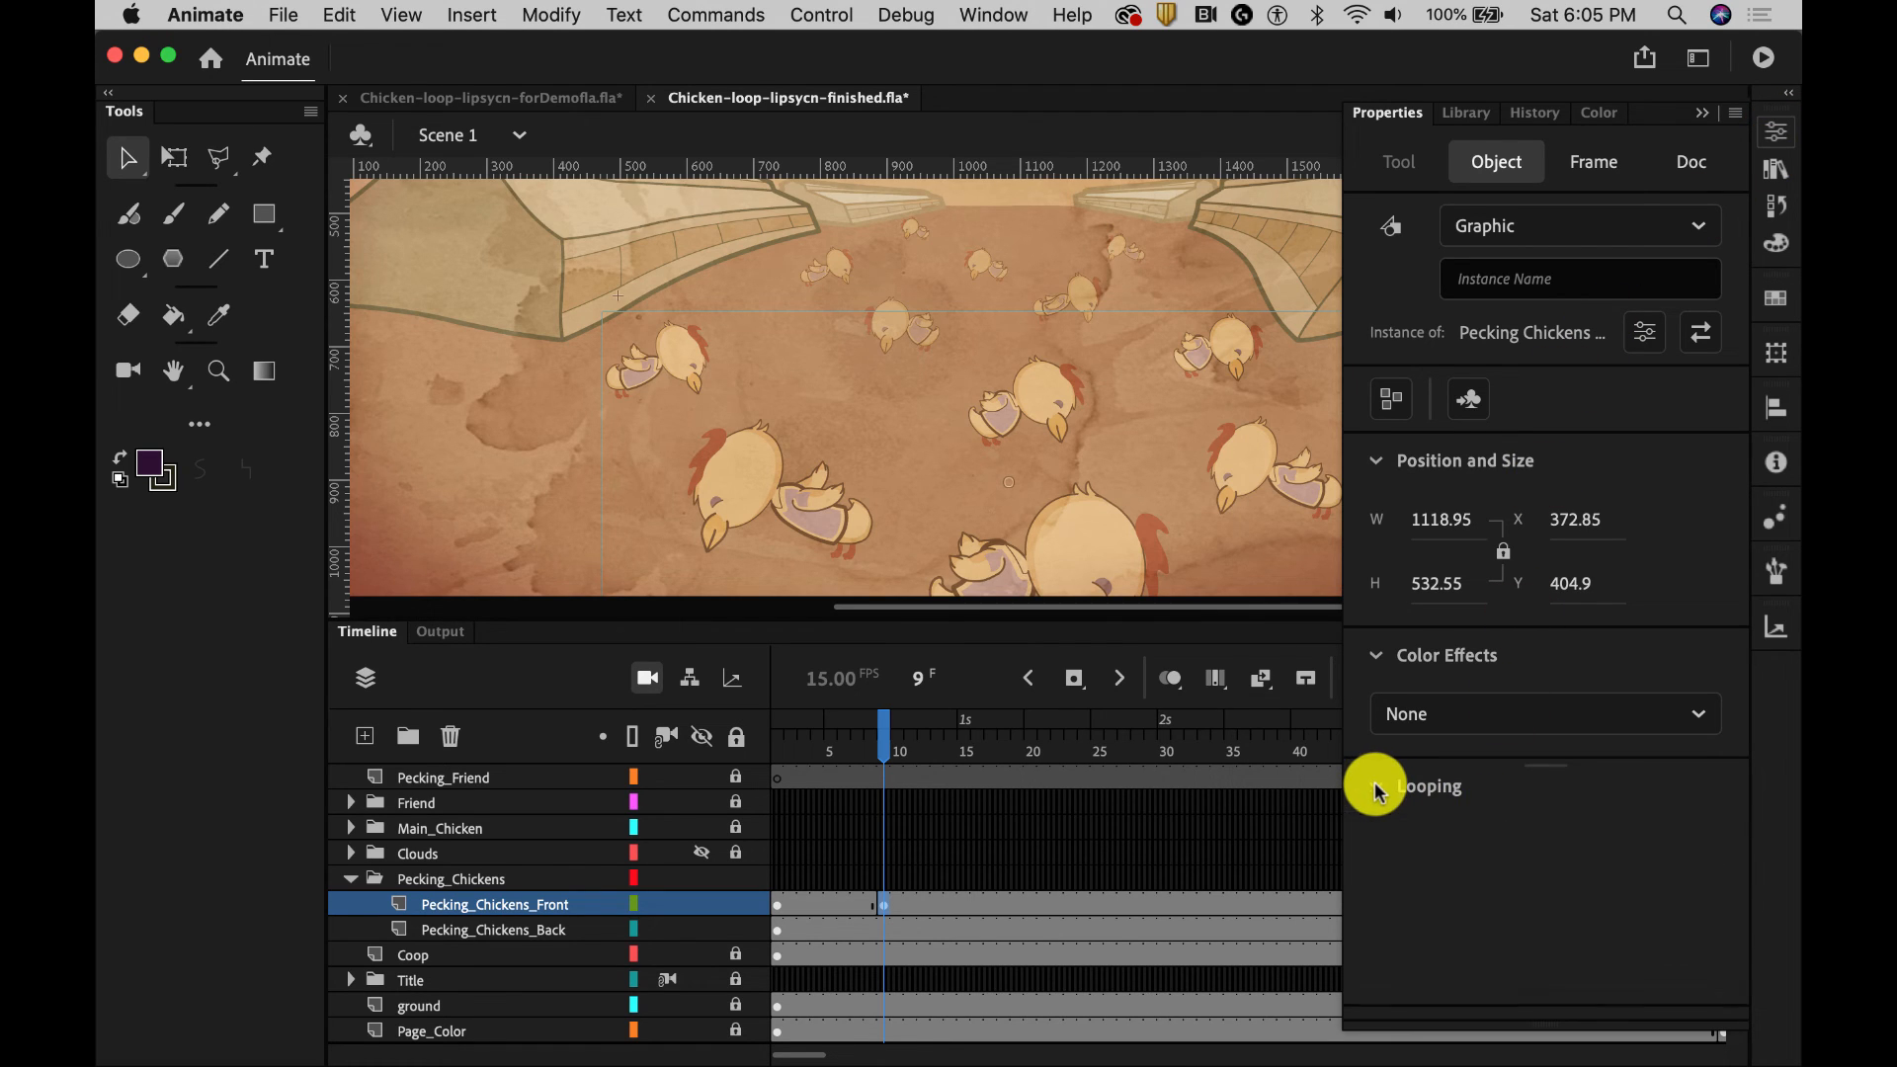
left_click(1376, 787)
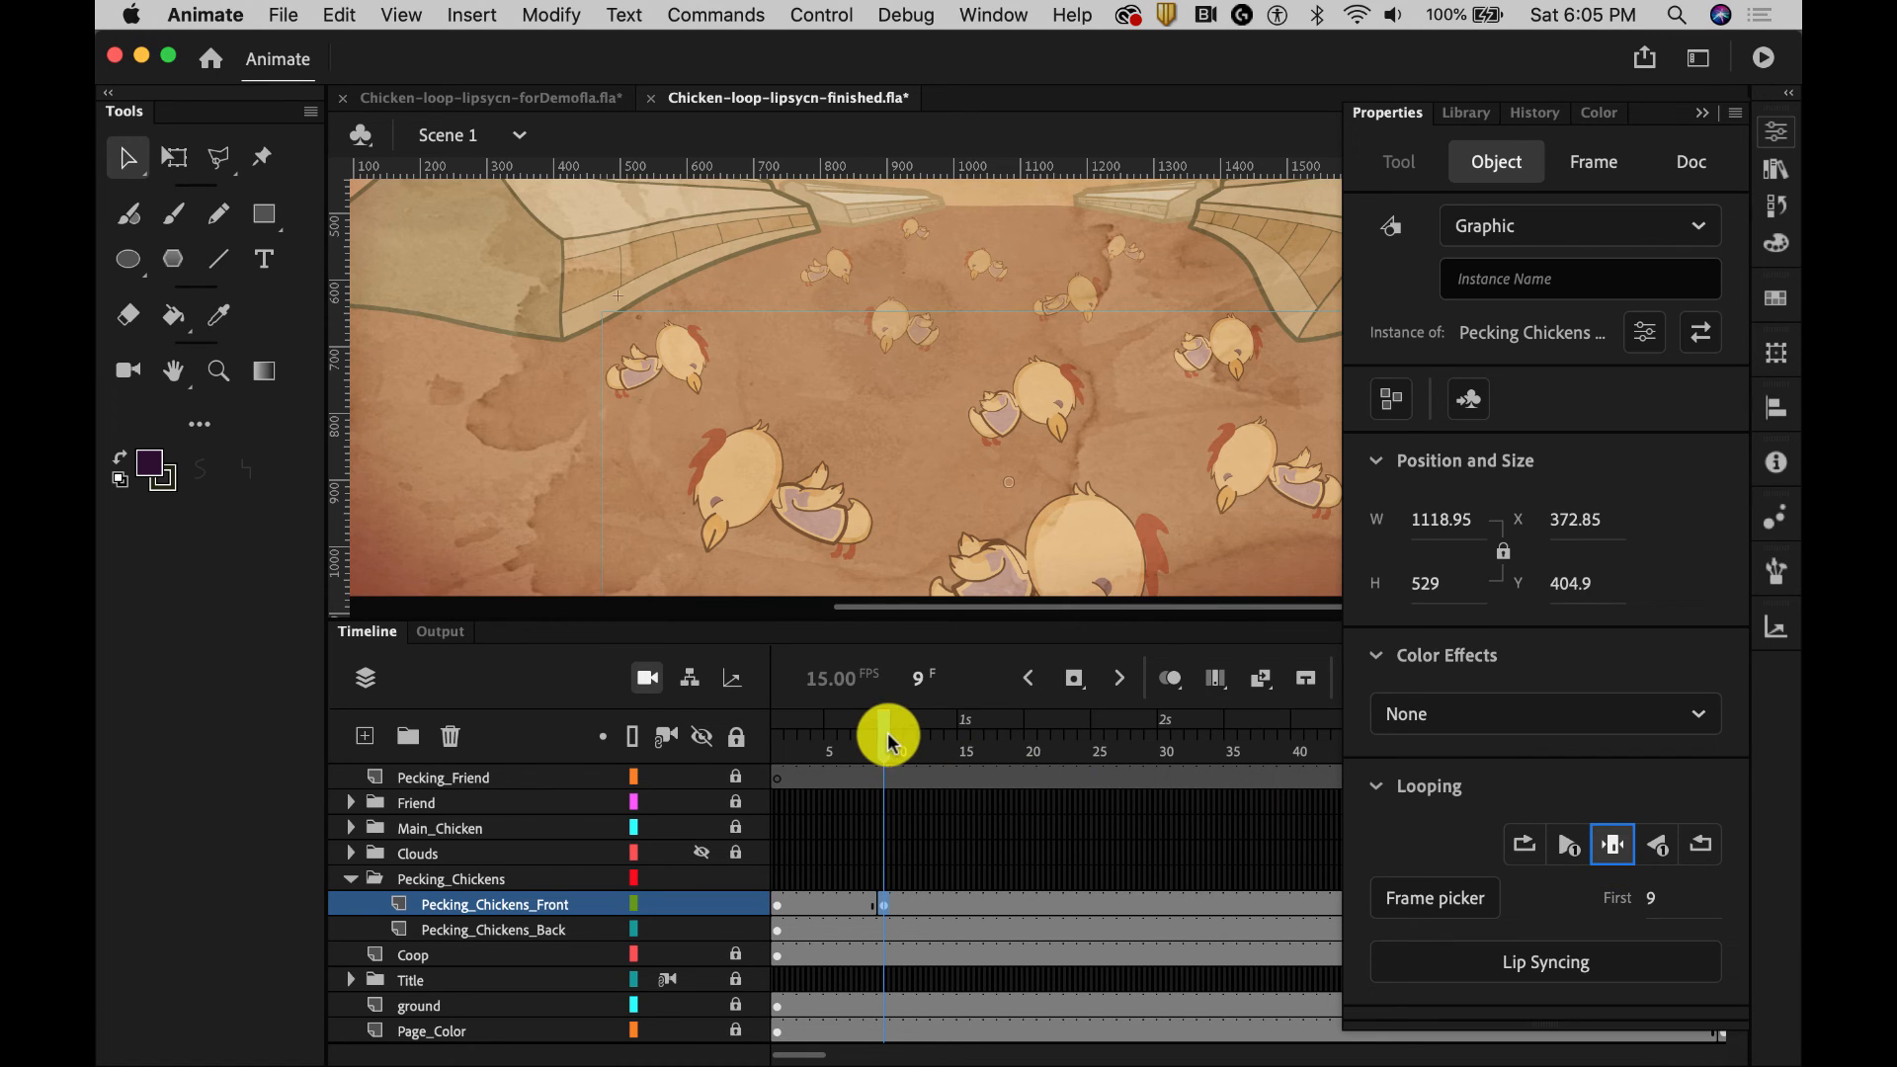
mouse_move(888, 741)
left_mouse_down()
mouse_move(1028, 754)
mouse_move(885, 739)
left_mouse_up()
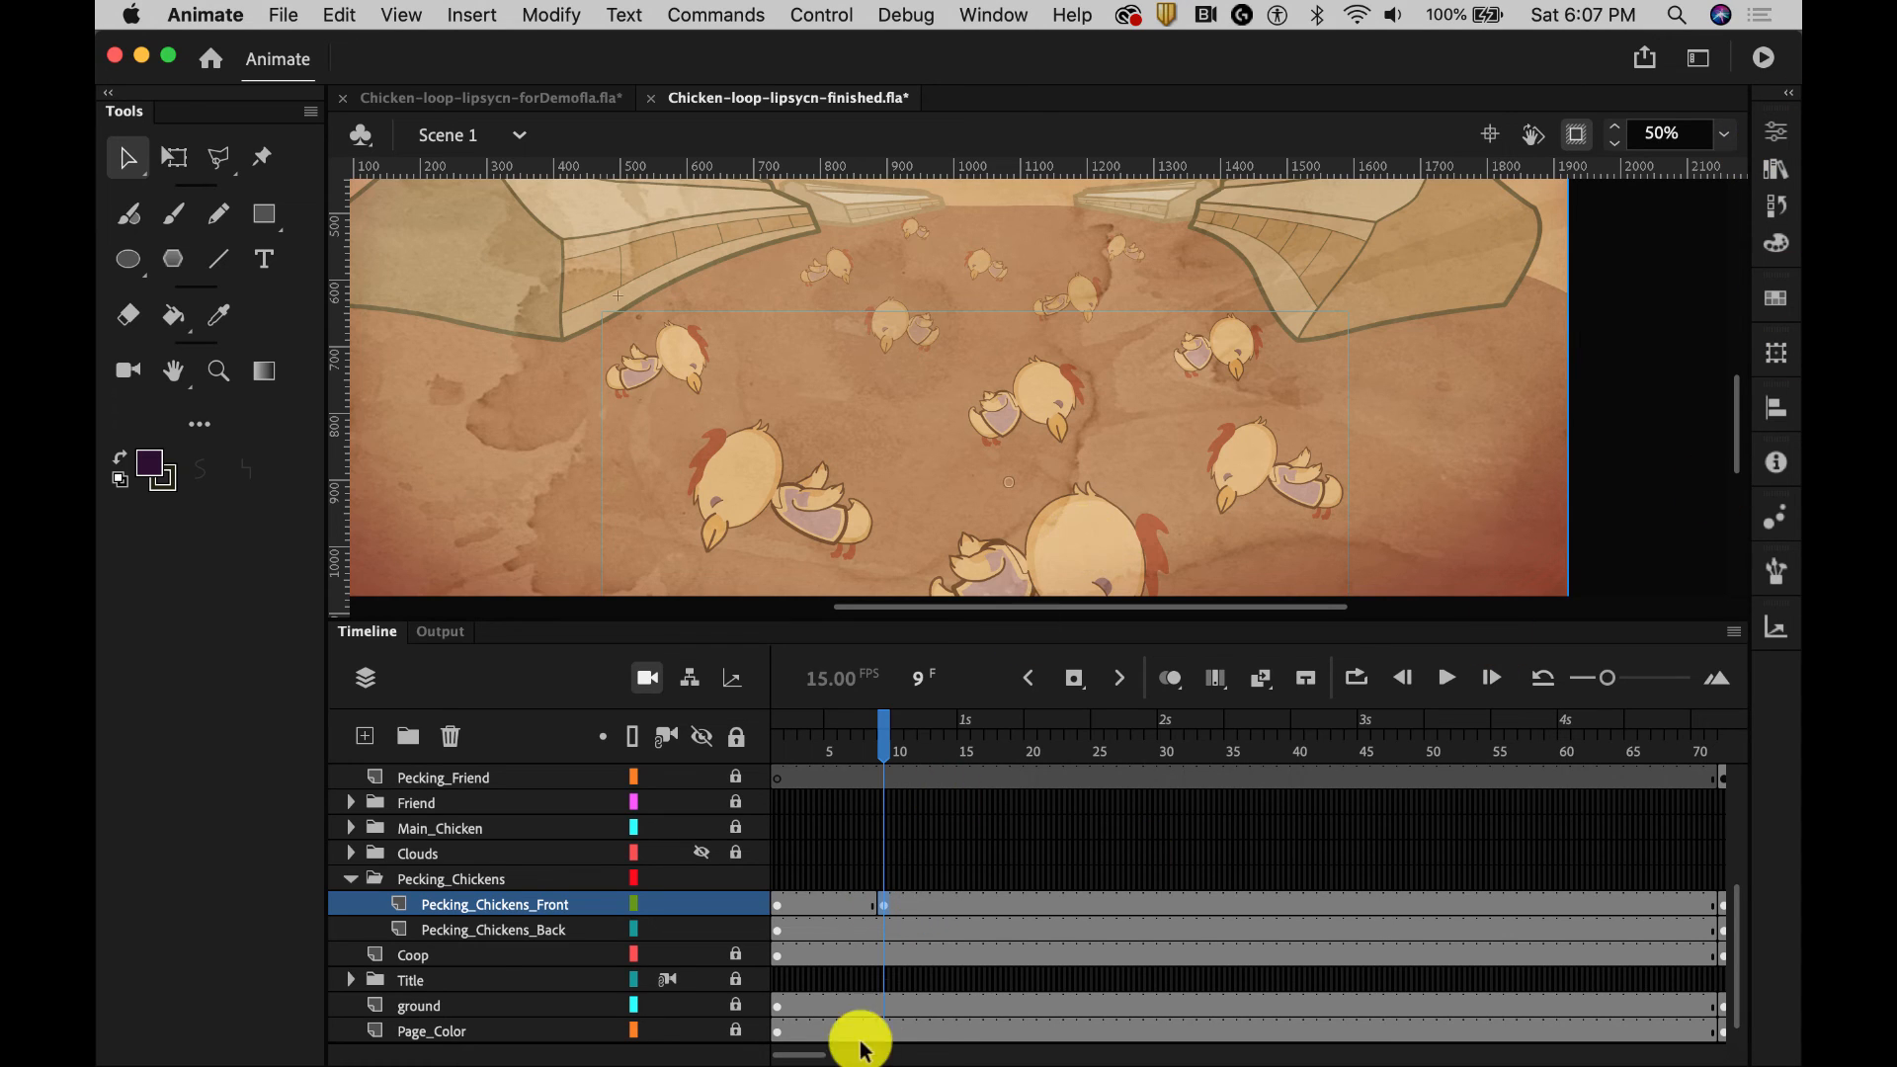
Step: Insert a keyframe at frame 12 on Pecking_Chickens_Front, set its graphic to loop, and scrub to check the motion
right_click(929, 914)
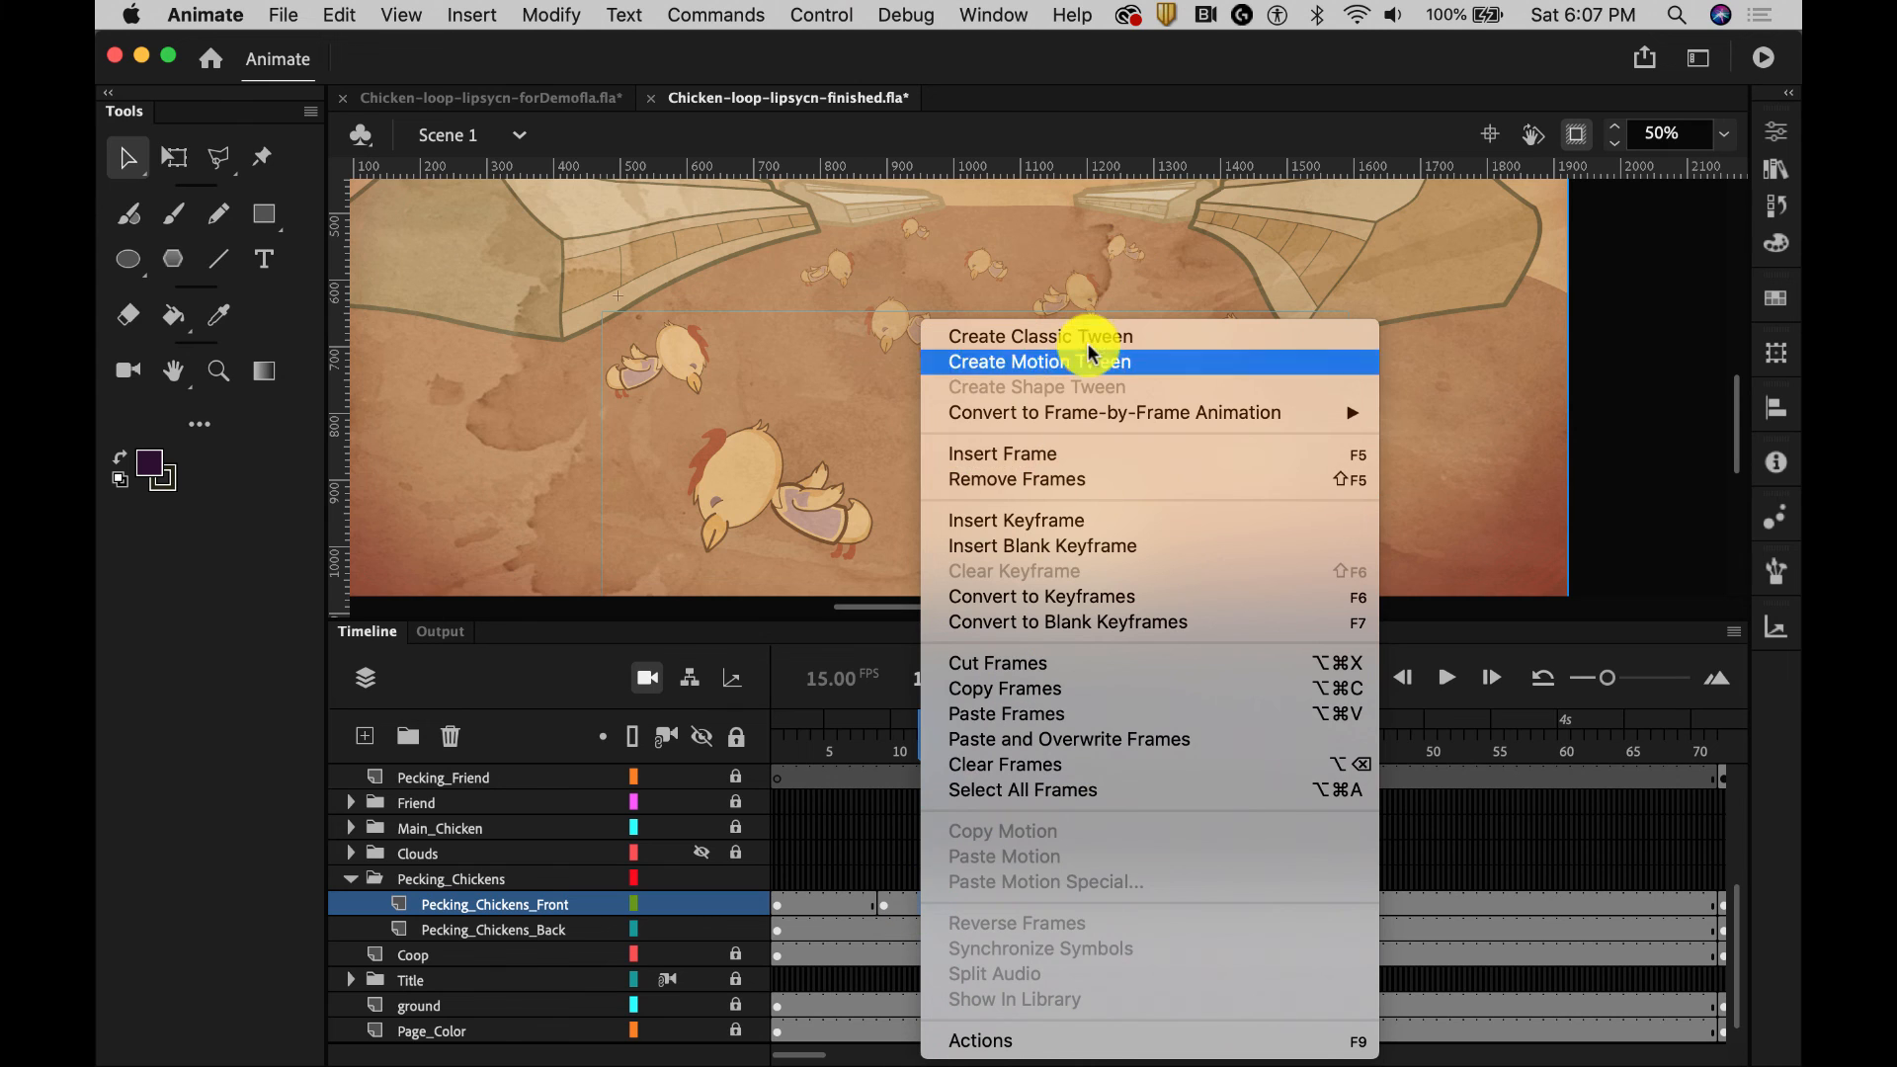
left_click(1058, 523)
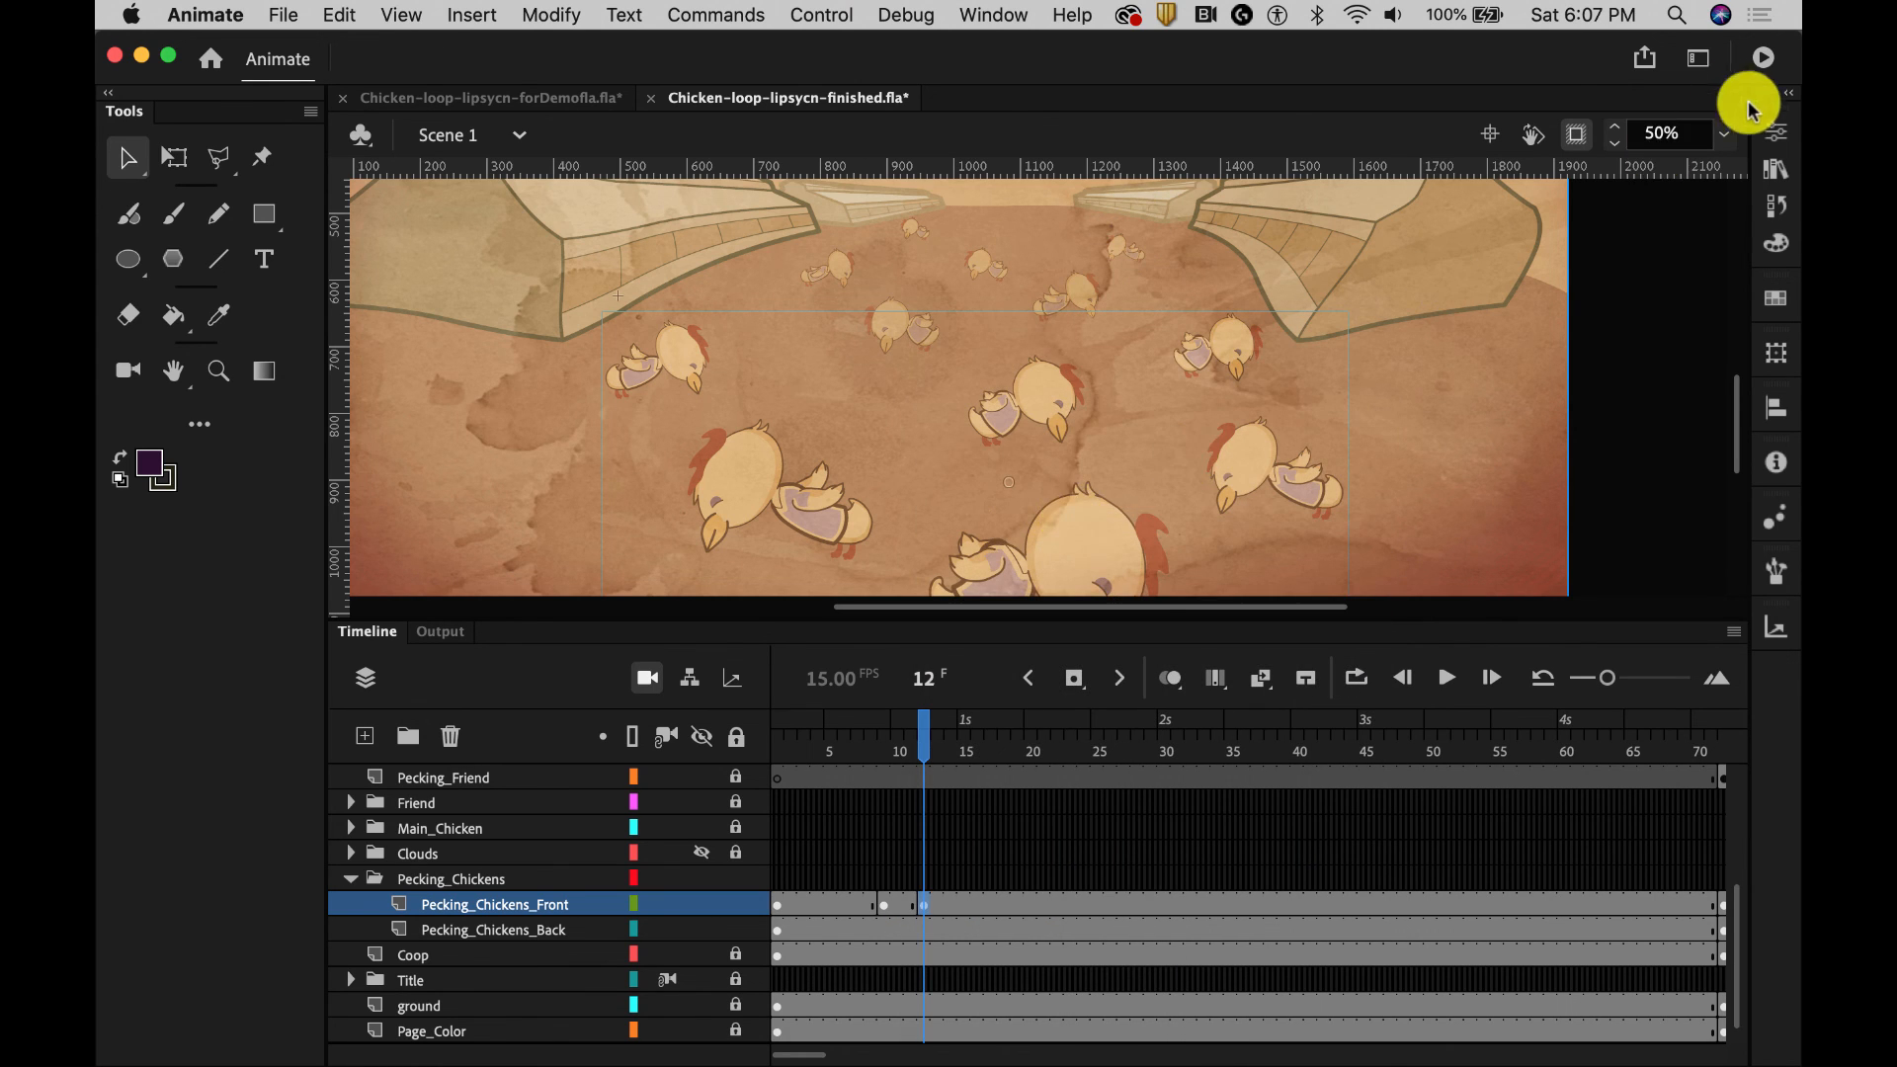
left_click(1775, 131)
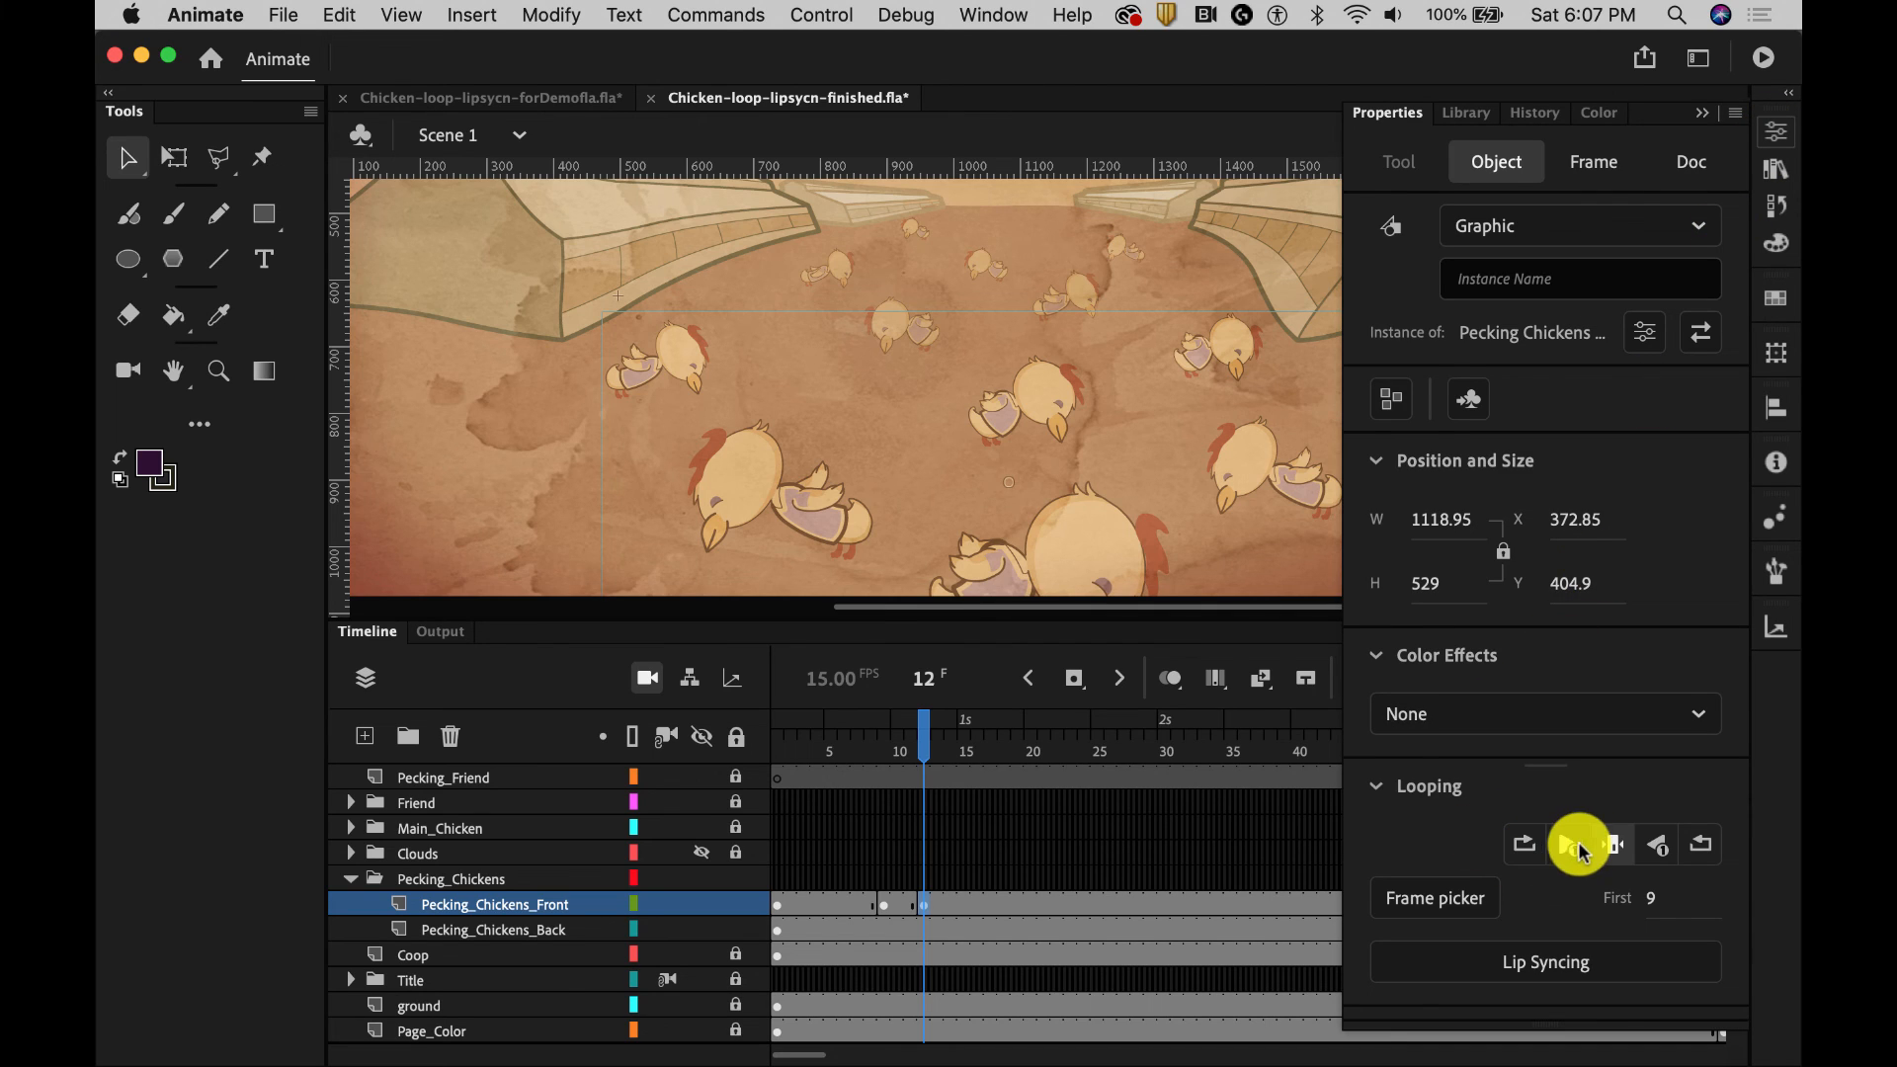
left_click(1521, 847)
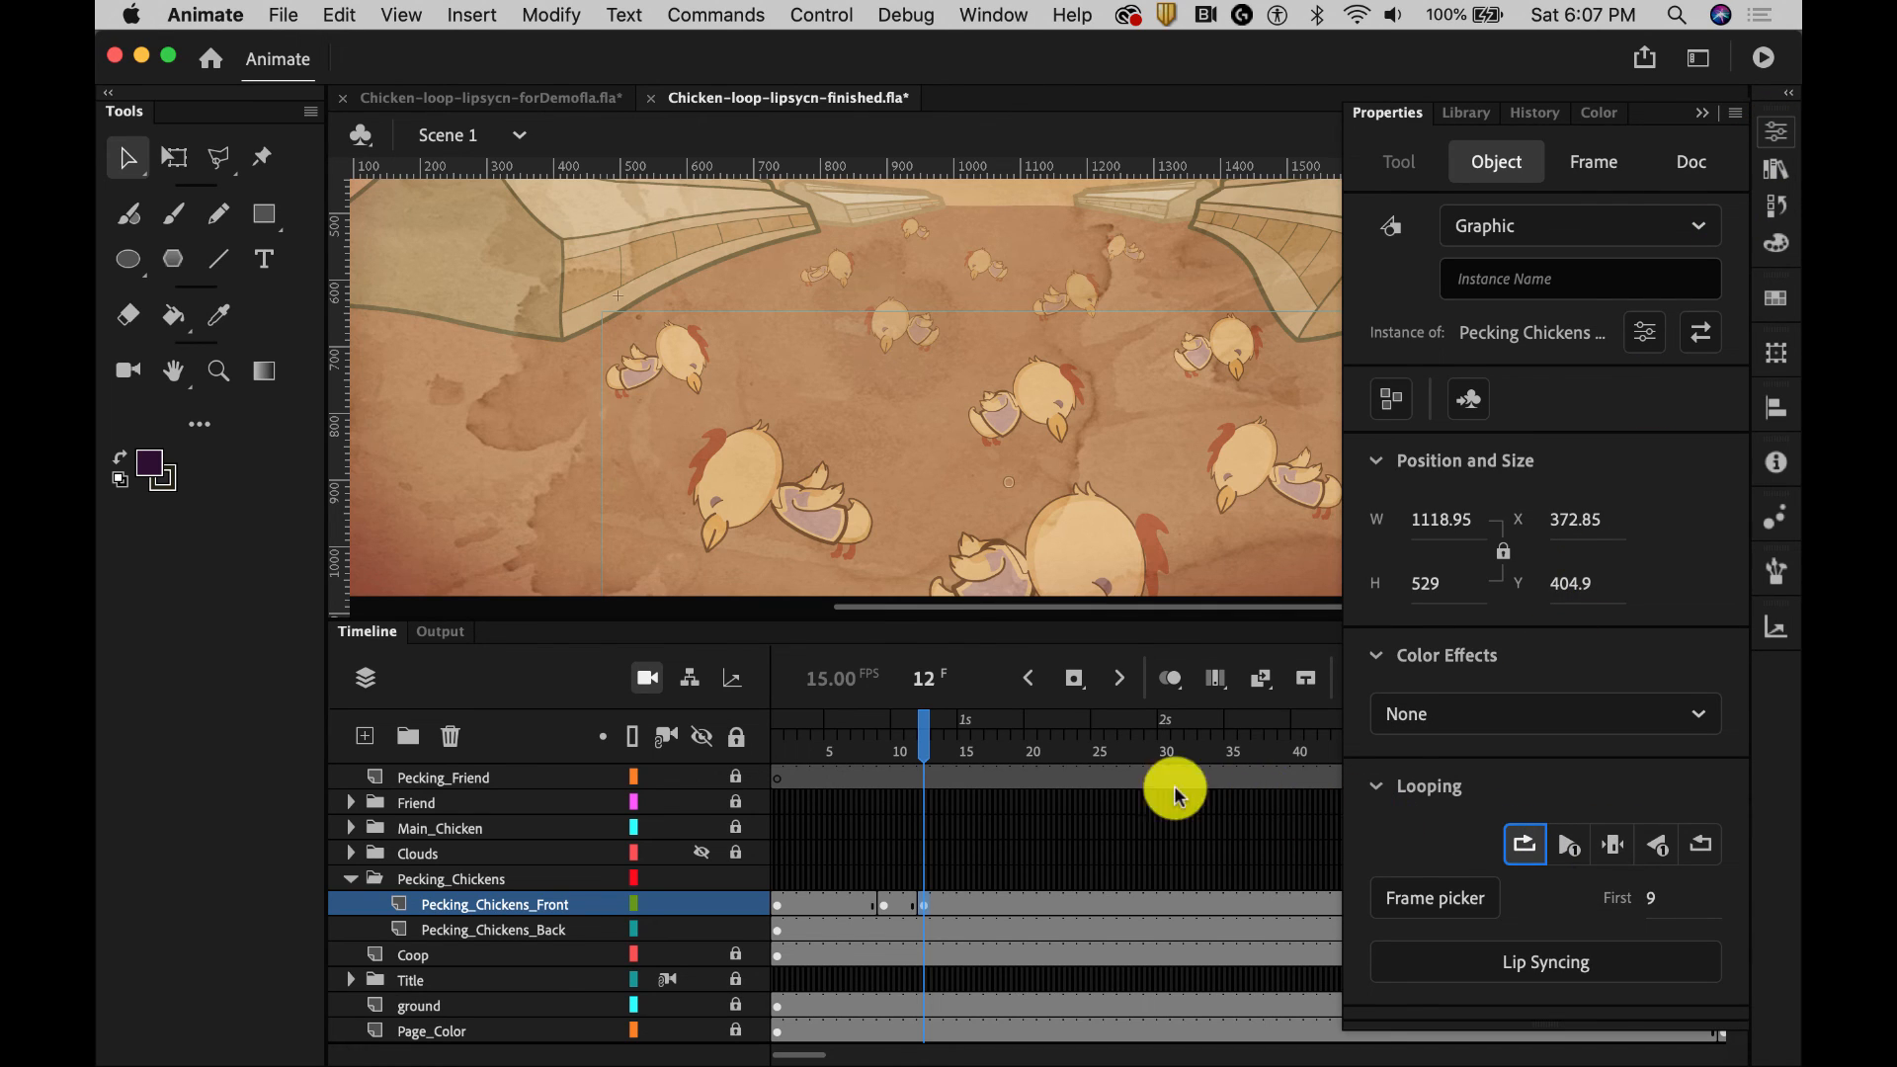
mouse_move(926, 732)
left_mouse_down()
mouse_move(1135, 757)
mouse_move(926, 759)
left_mouse_up()
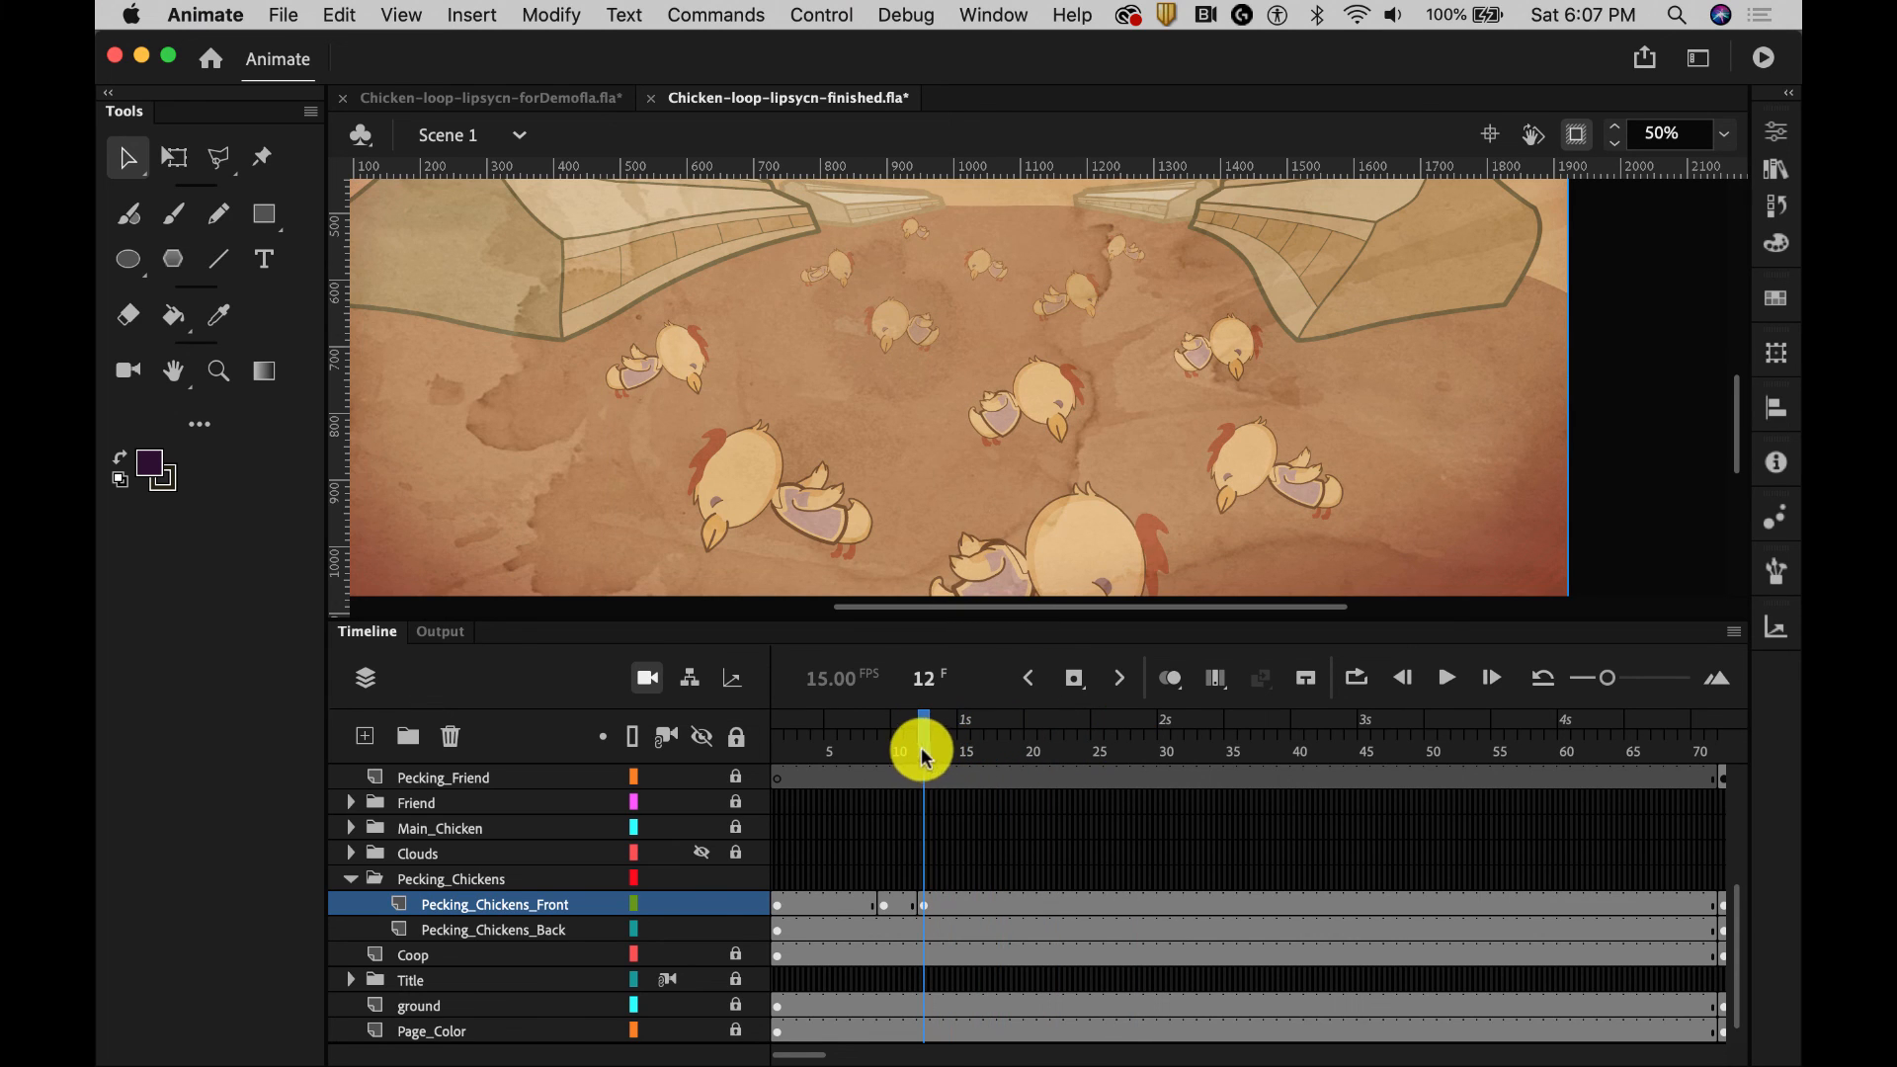
Step: Set the front crowd's looping at the frame 12 keyframe to a single frame with first frame 4
left_click(1115, 515)
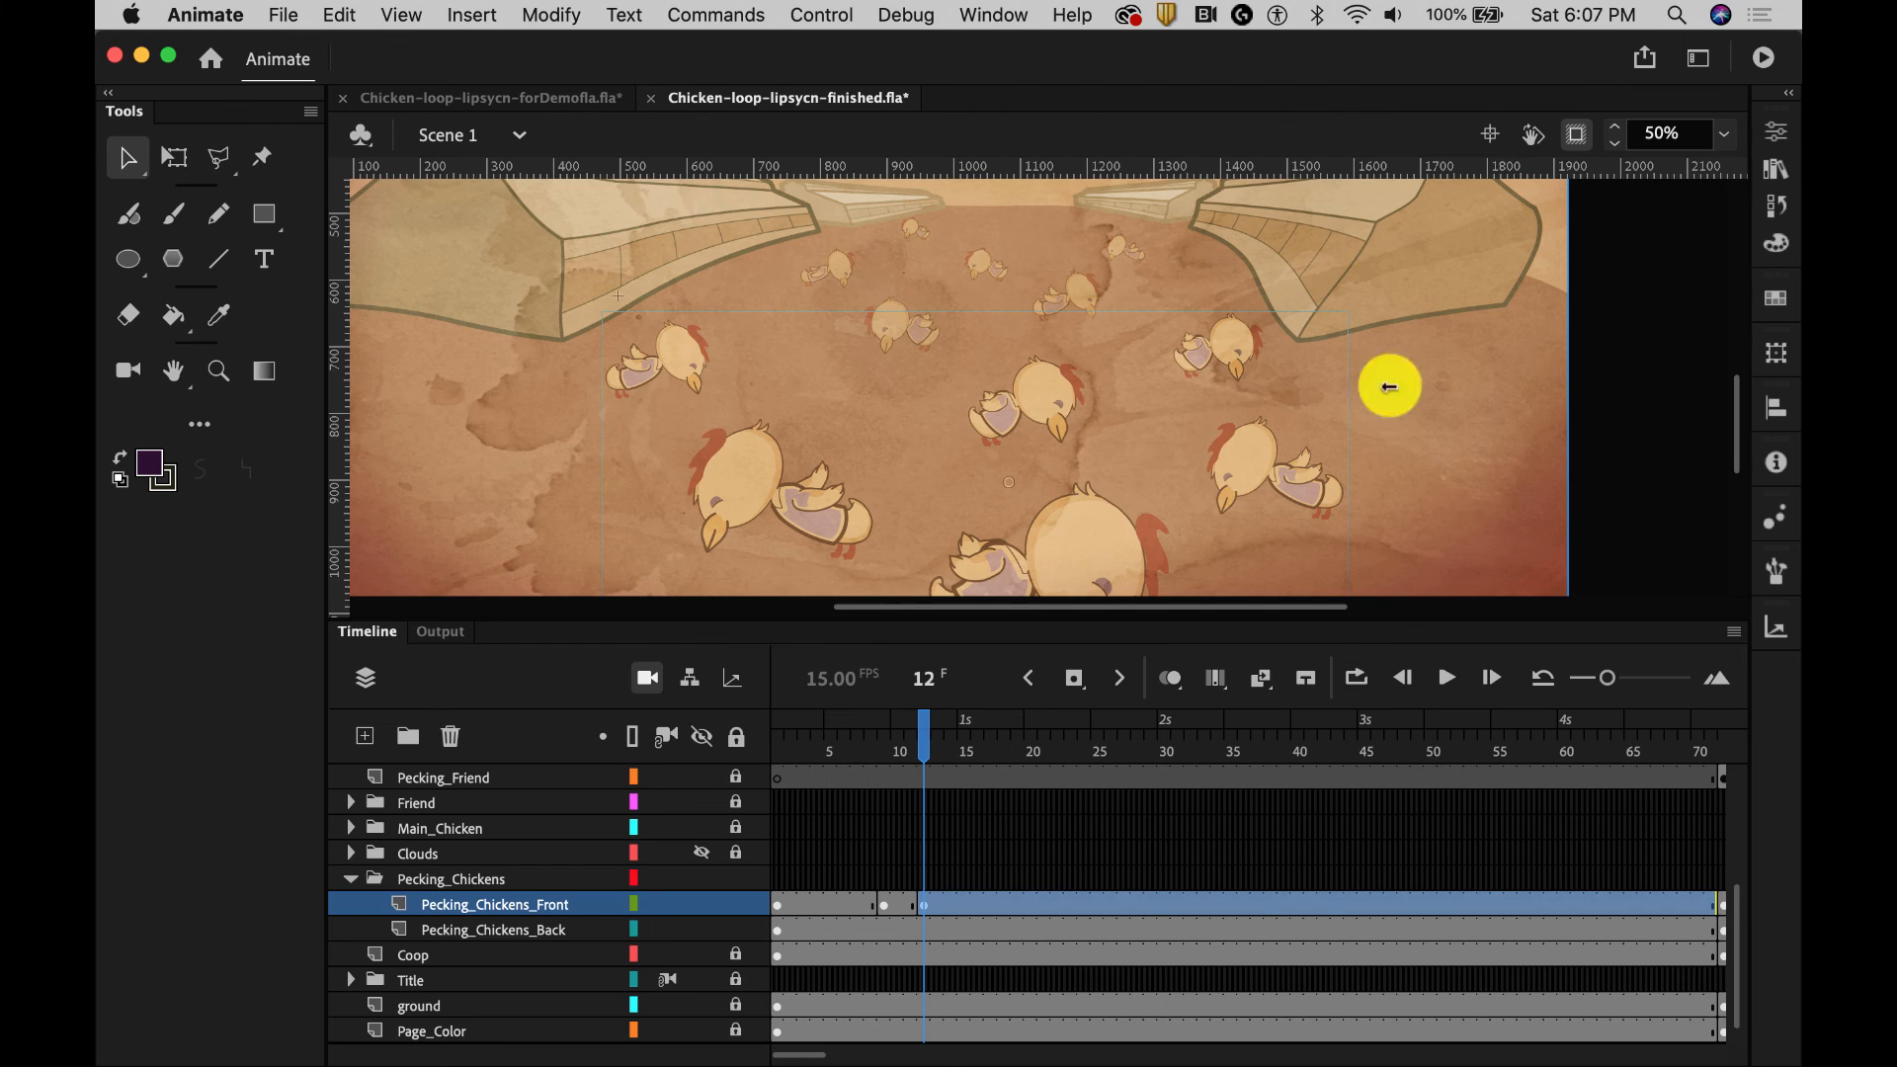
left_click(1771, 158)
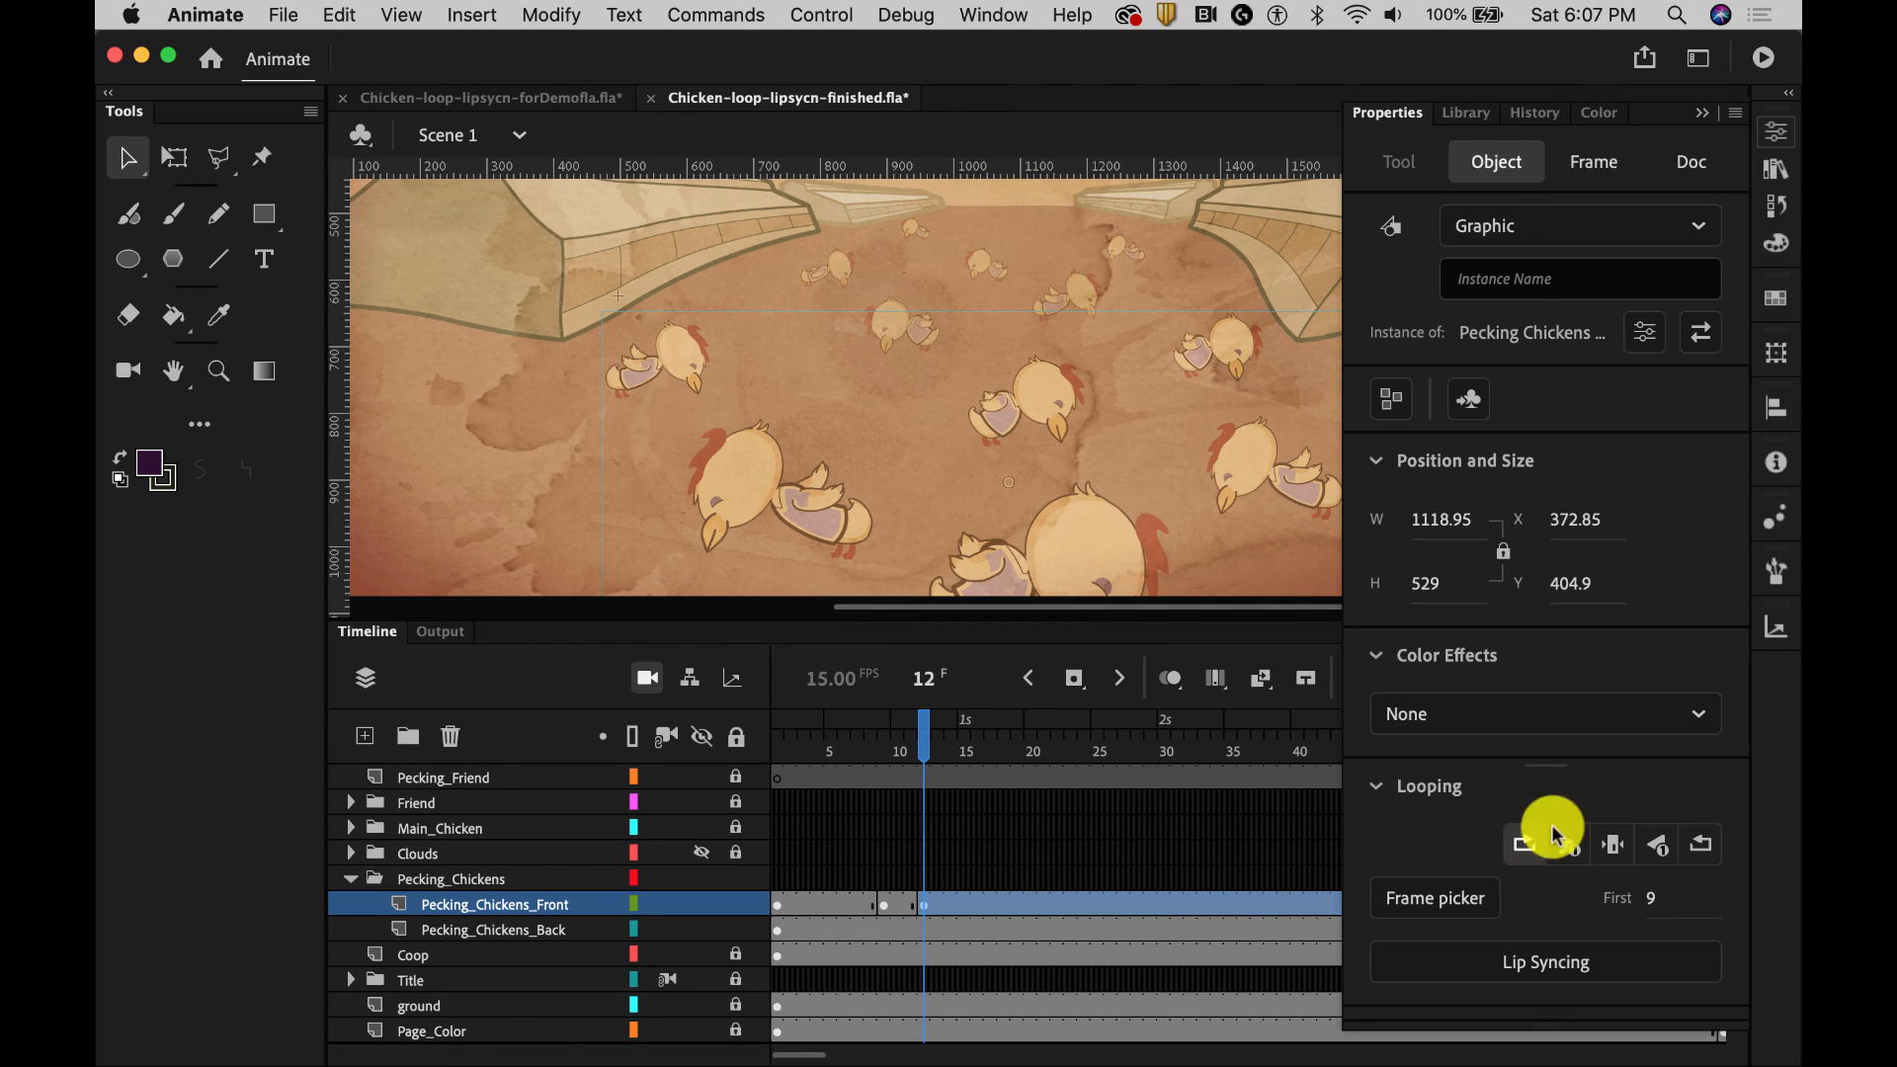
left_click(1616, 847)
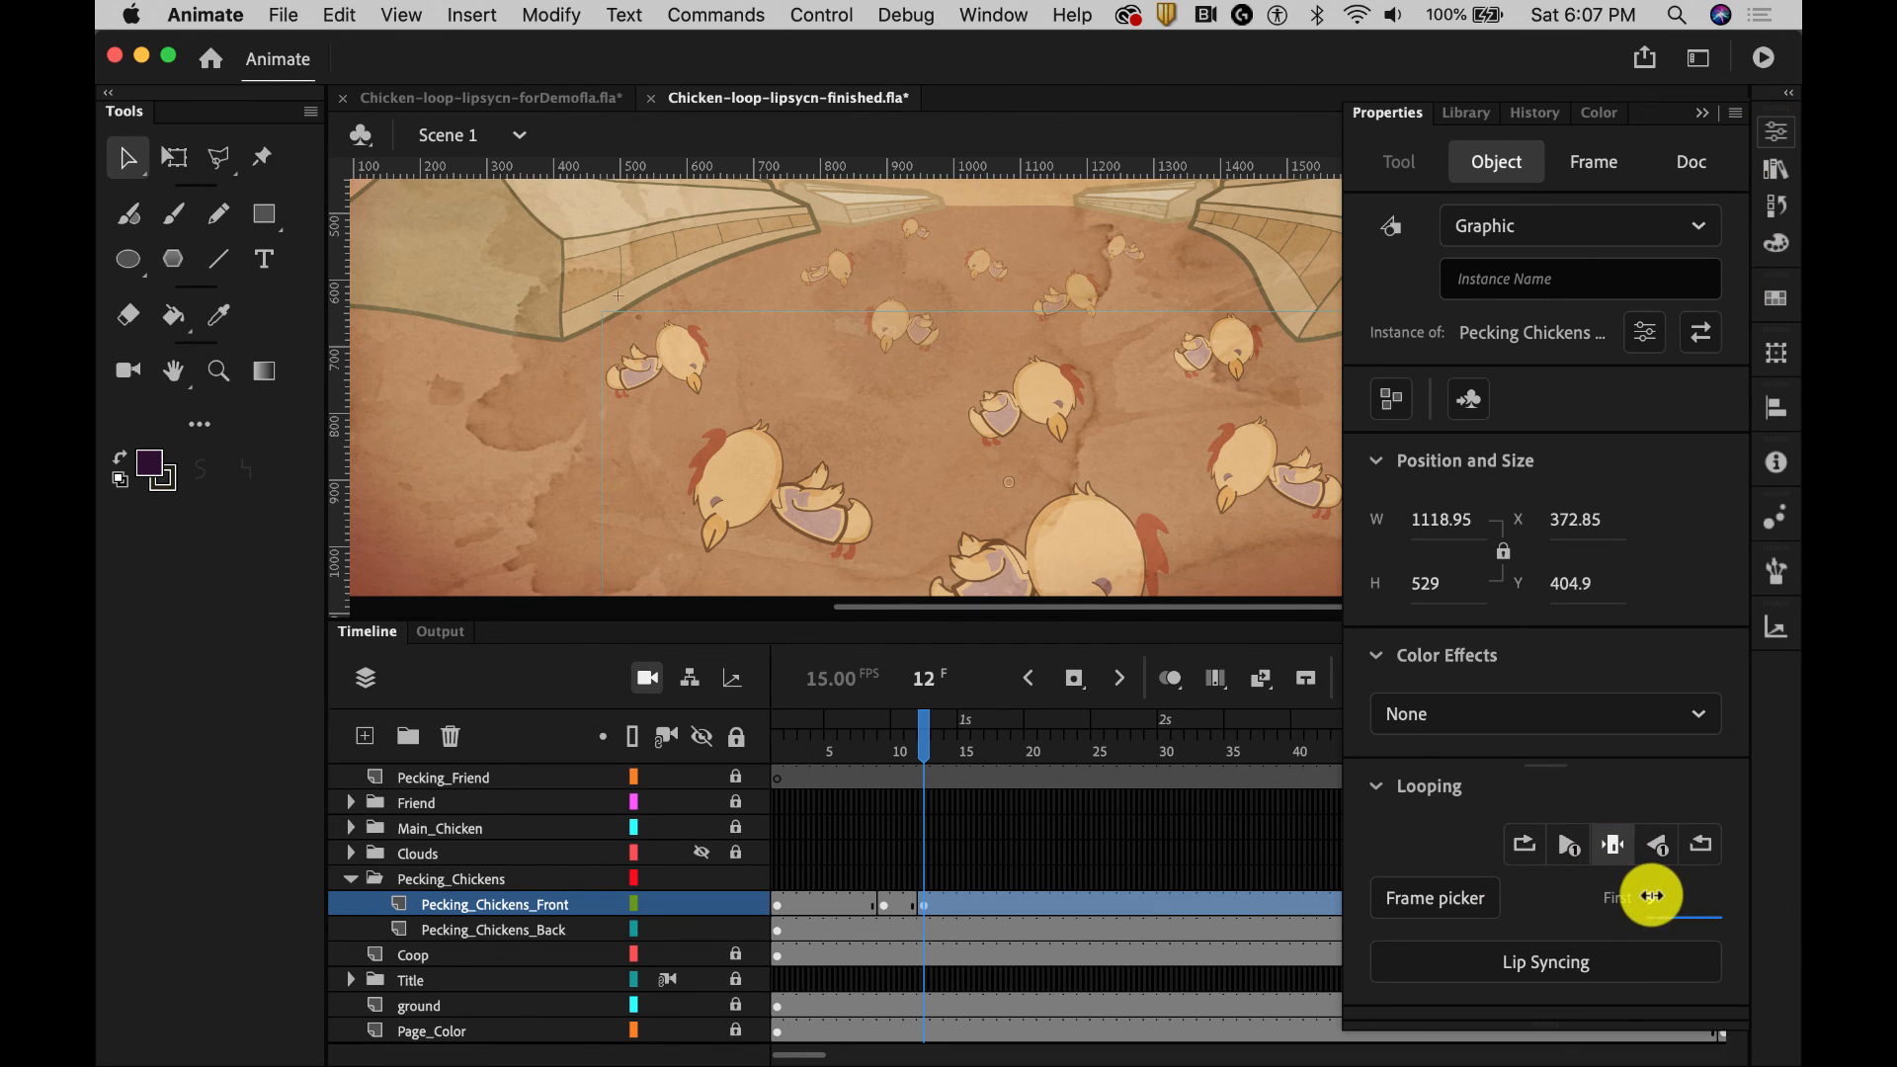
left_click(1679, 898)
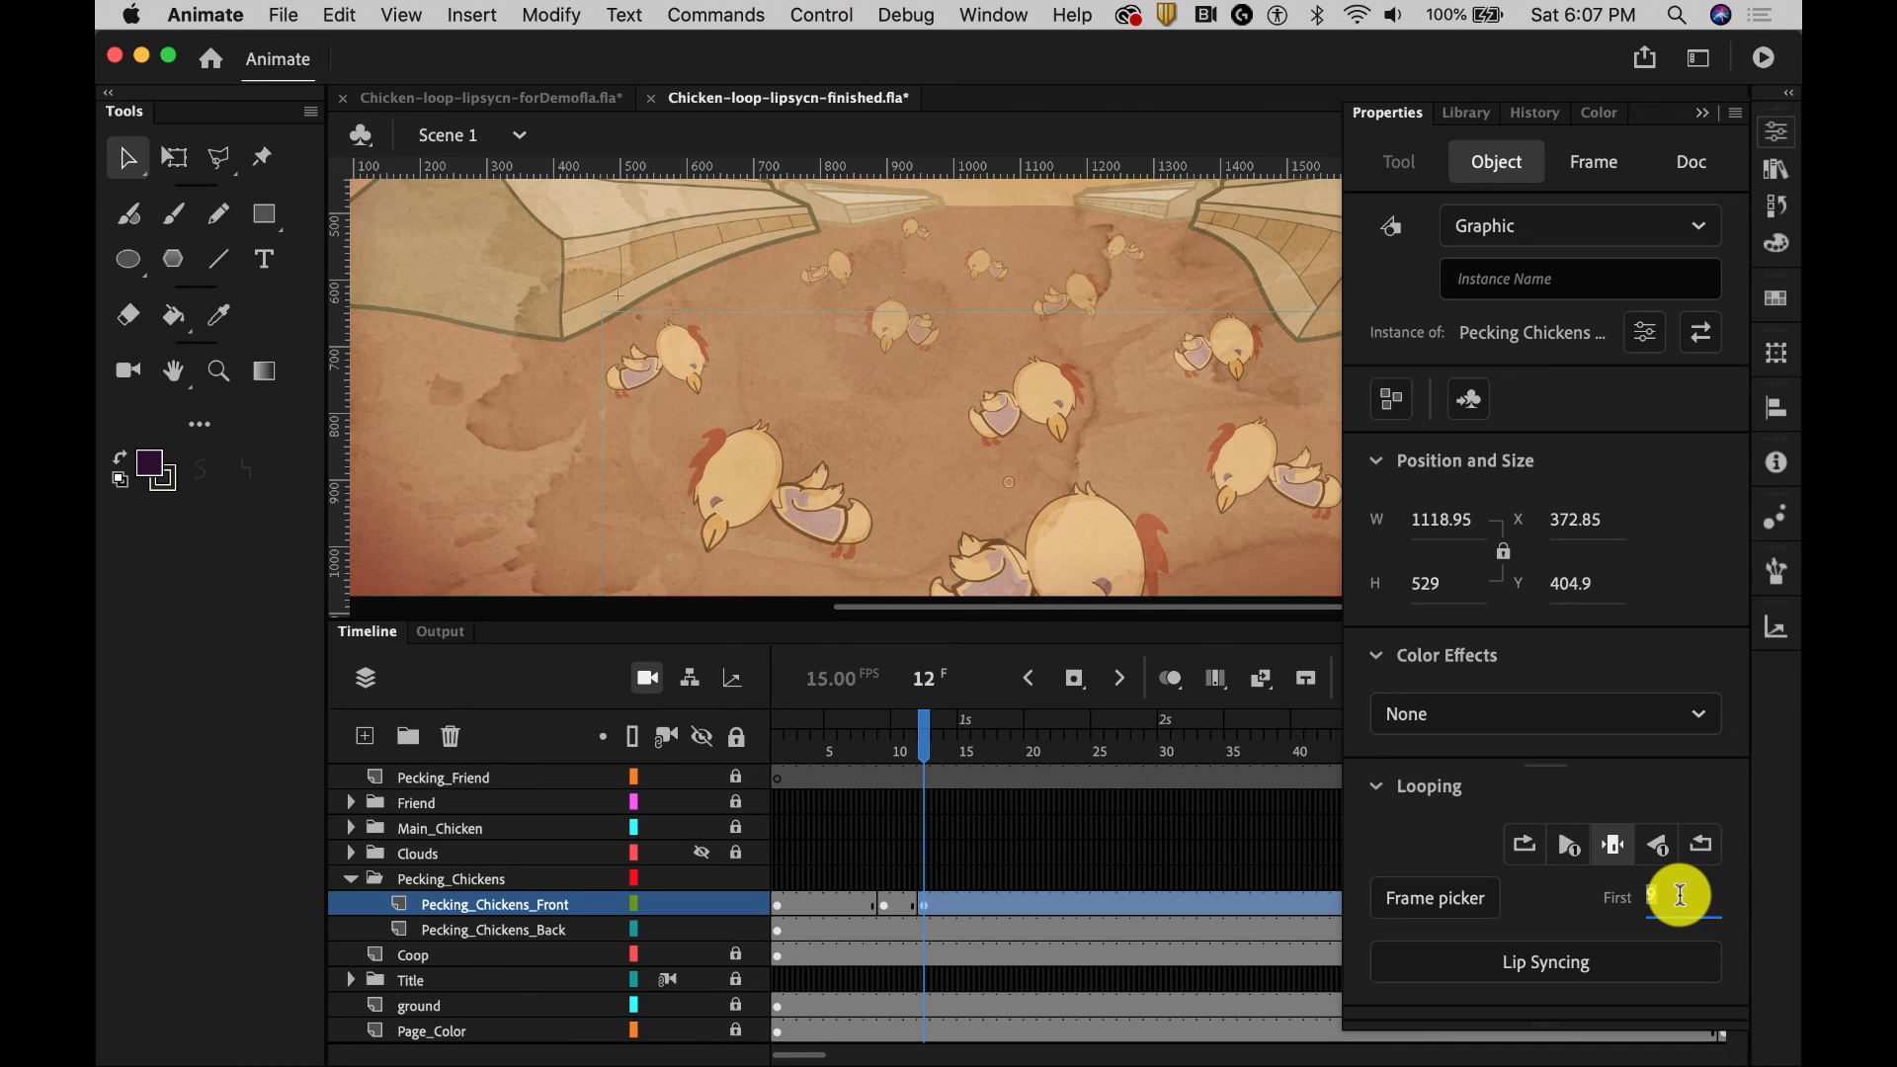
type("4")
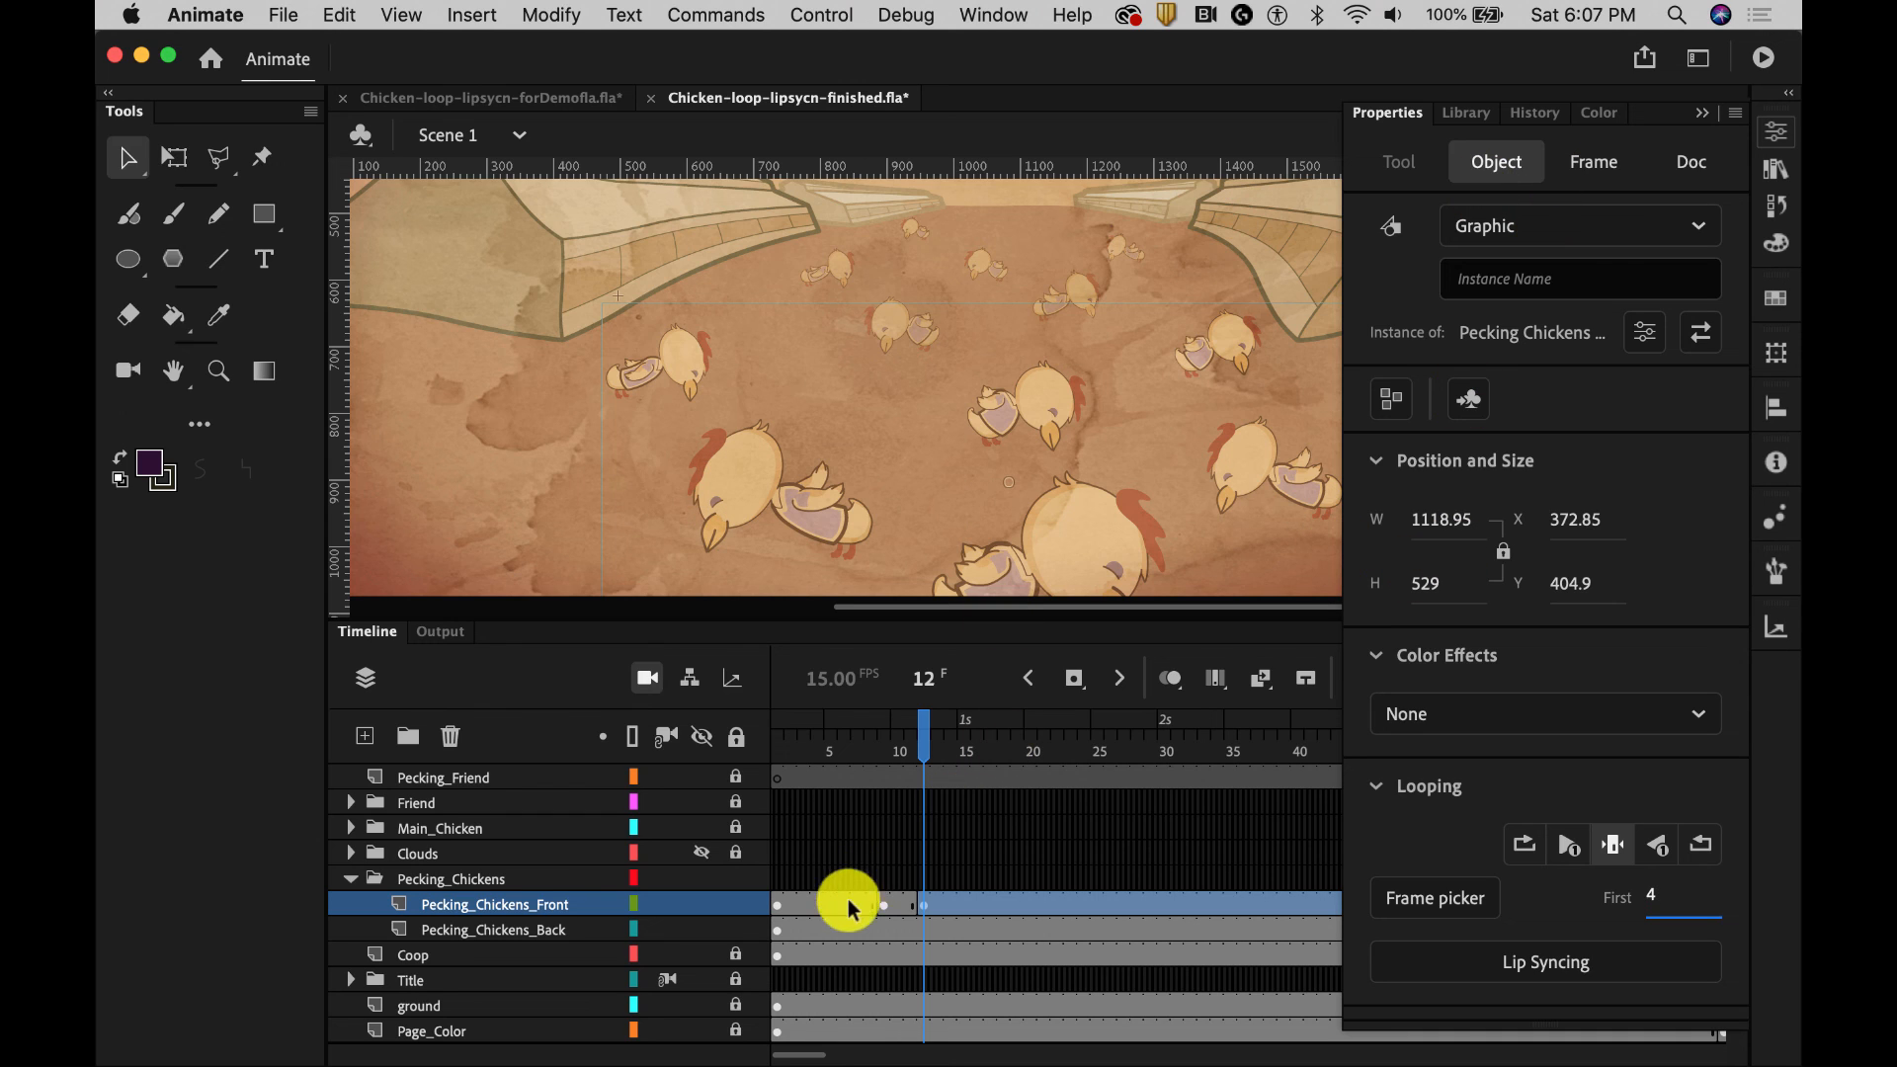
Step: Set the front crowd's first frame to 6 at the frame 9 keyframe on Pecking_Chickens_Front
left_click(884, 907)
left_click(884, 907)
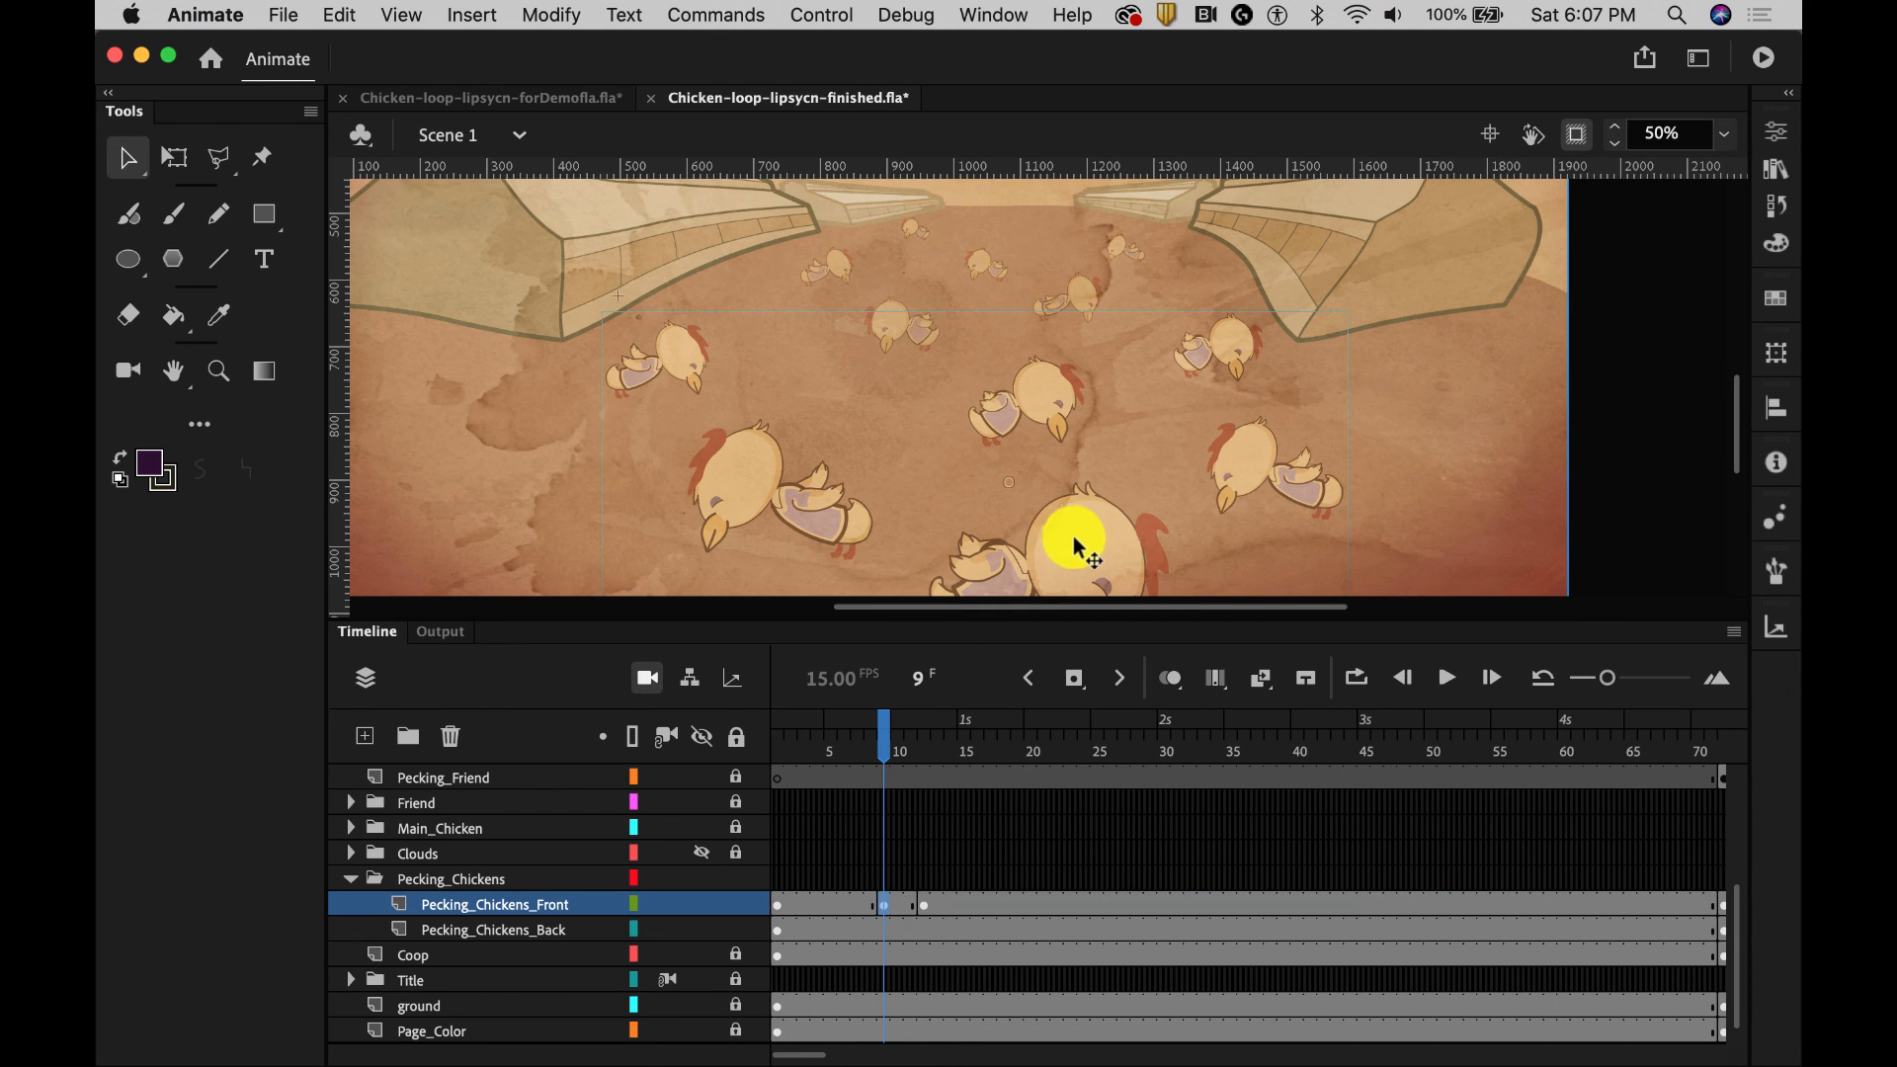
left_click(1775, 137)
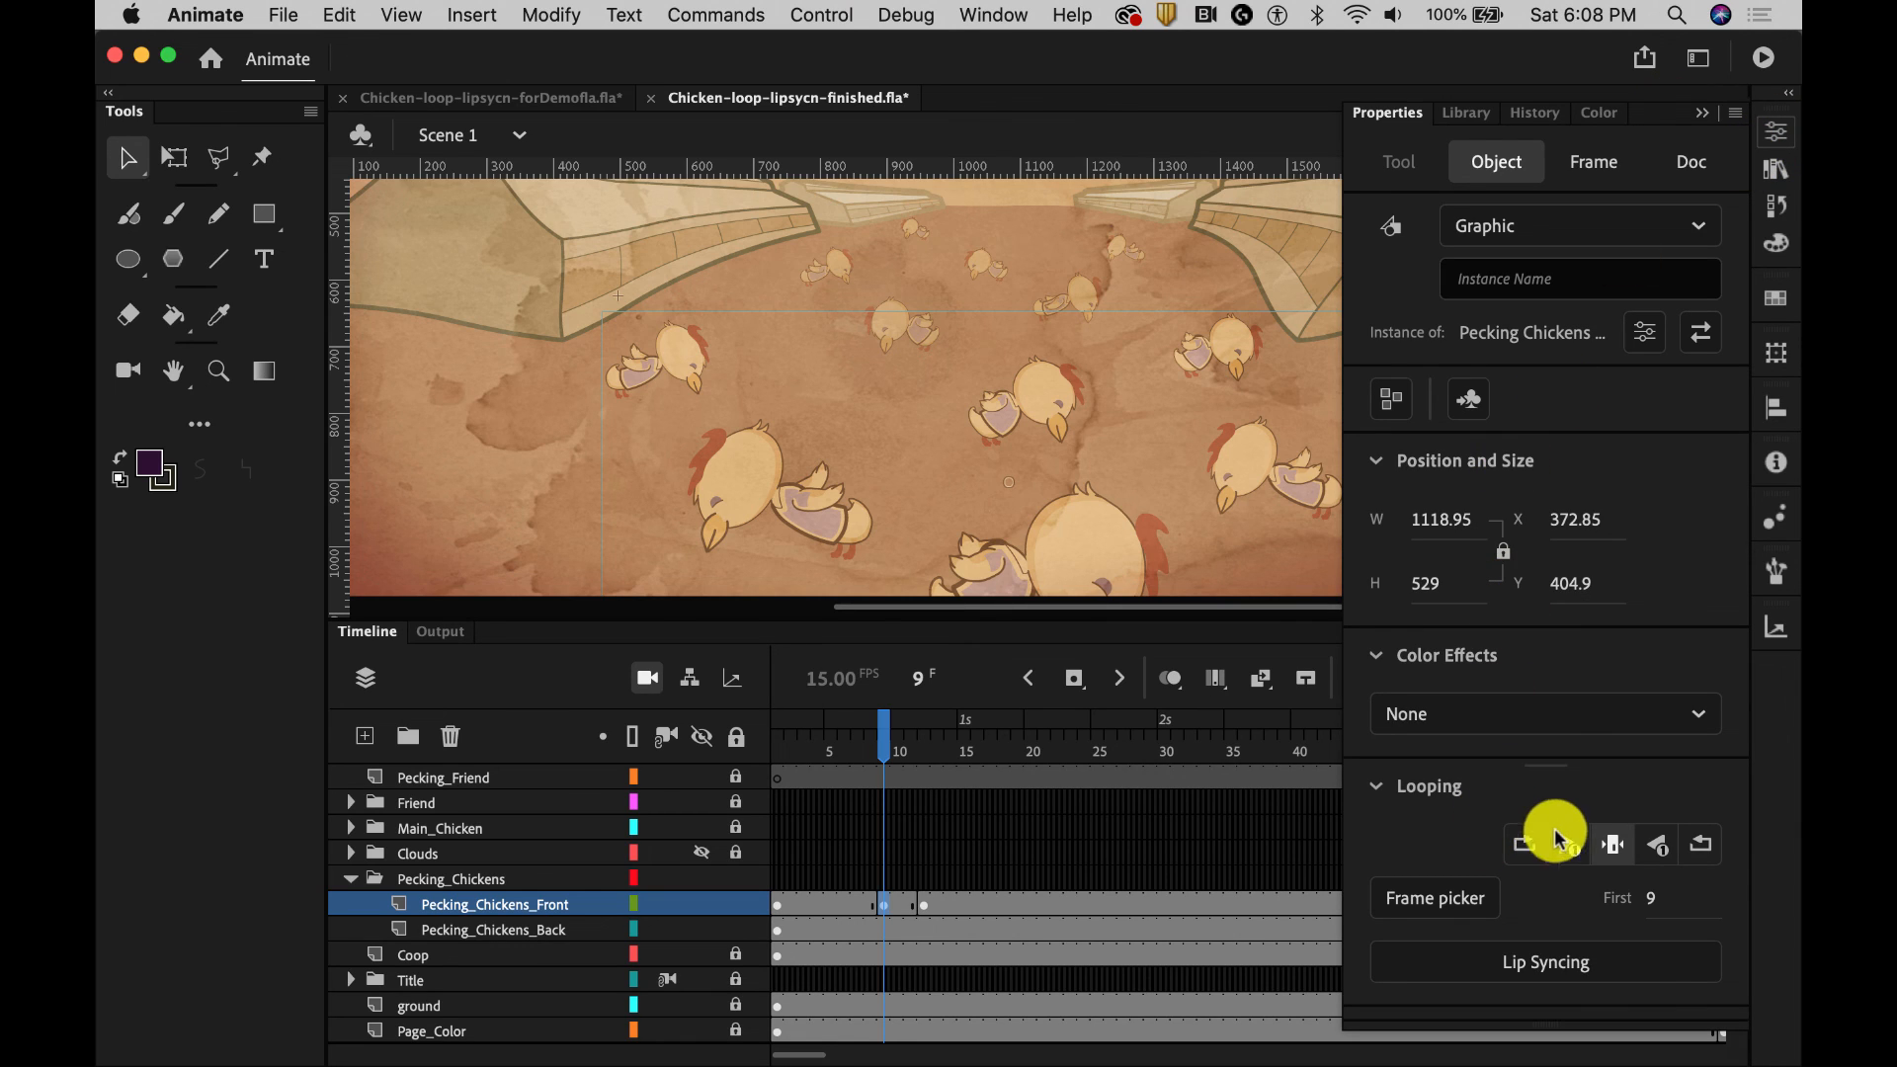
left_click(1668, 896)
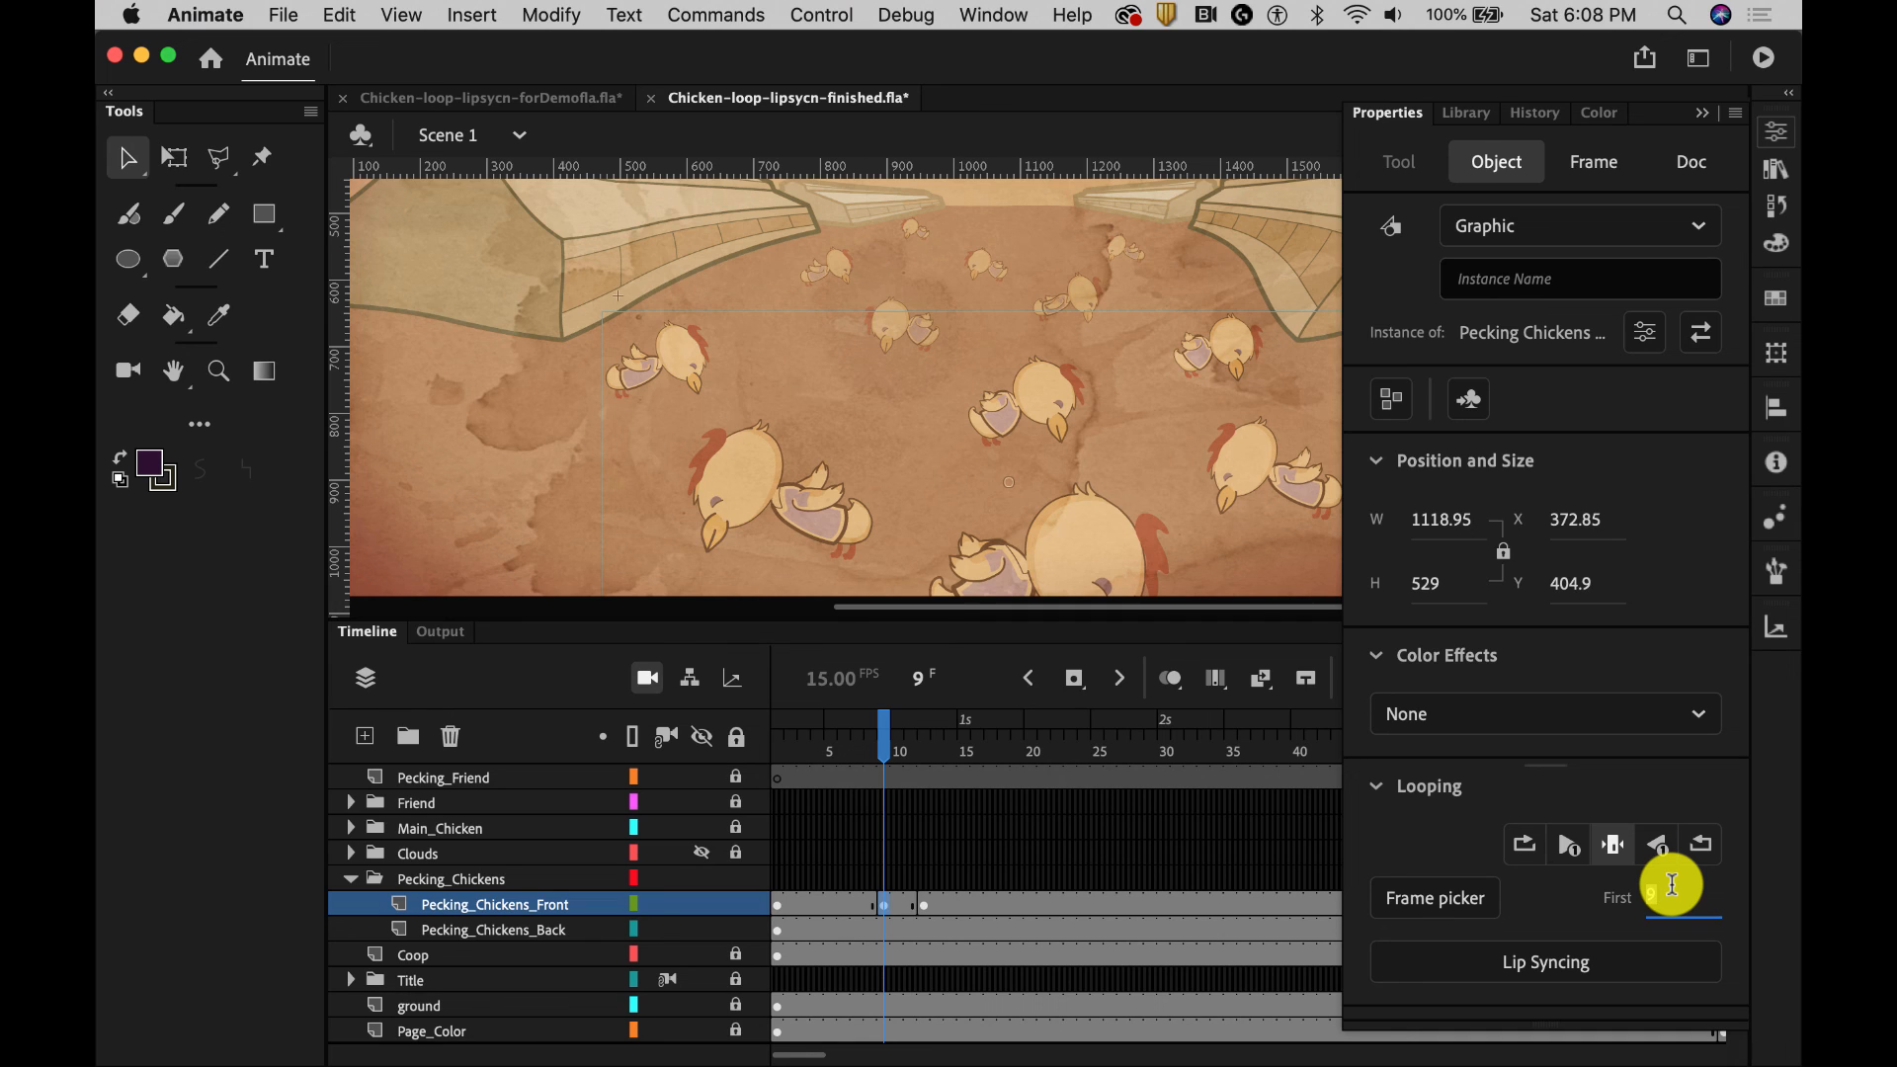
type("6")
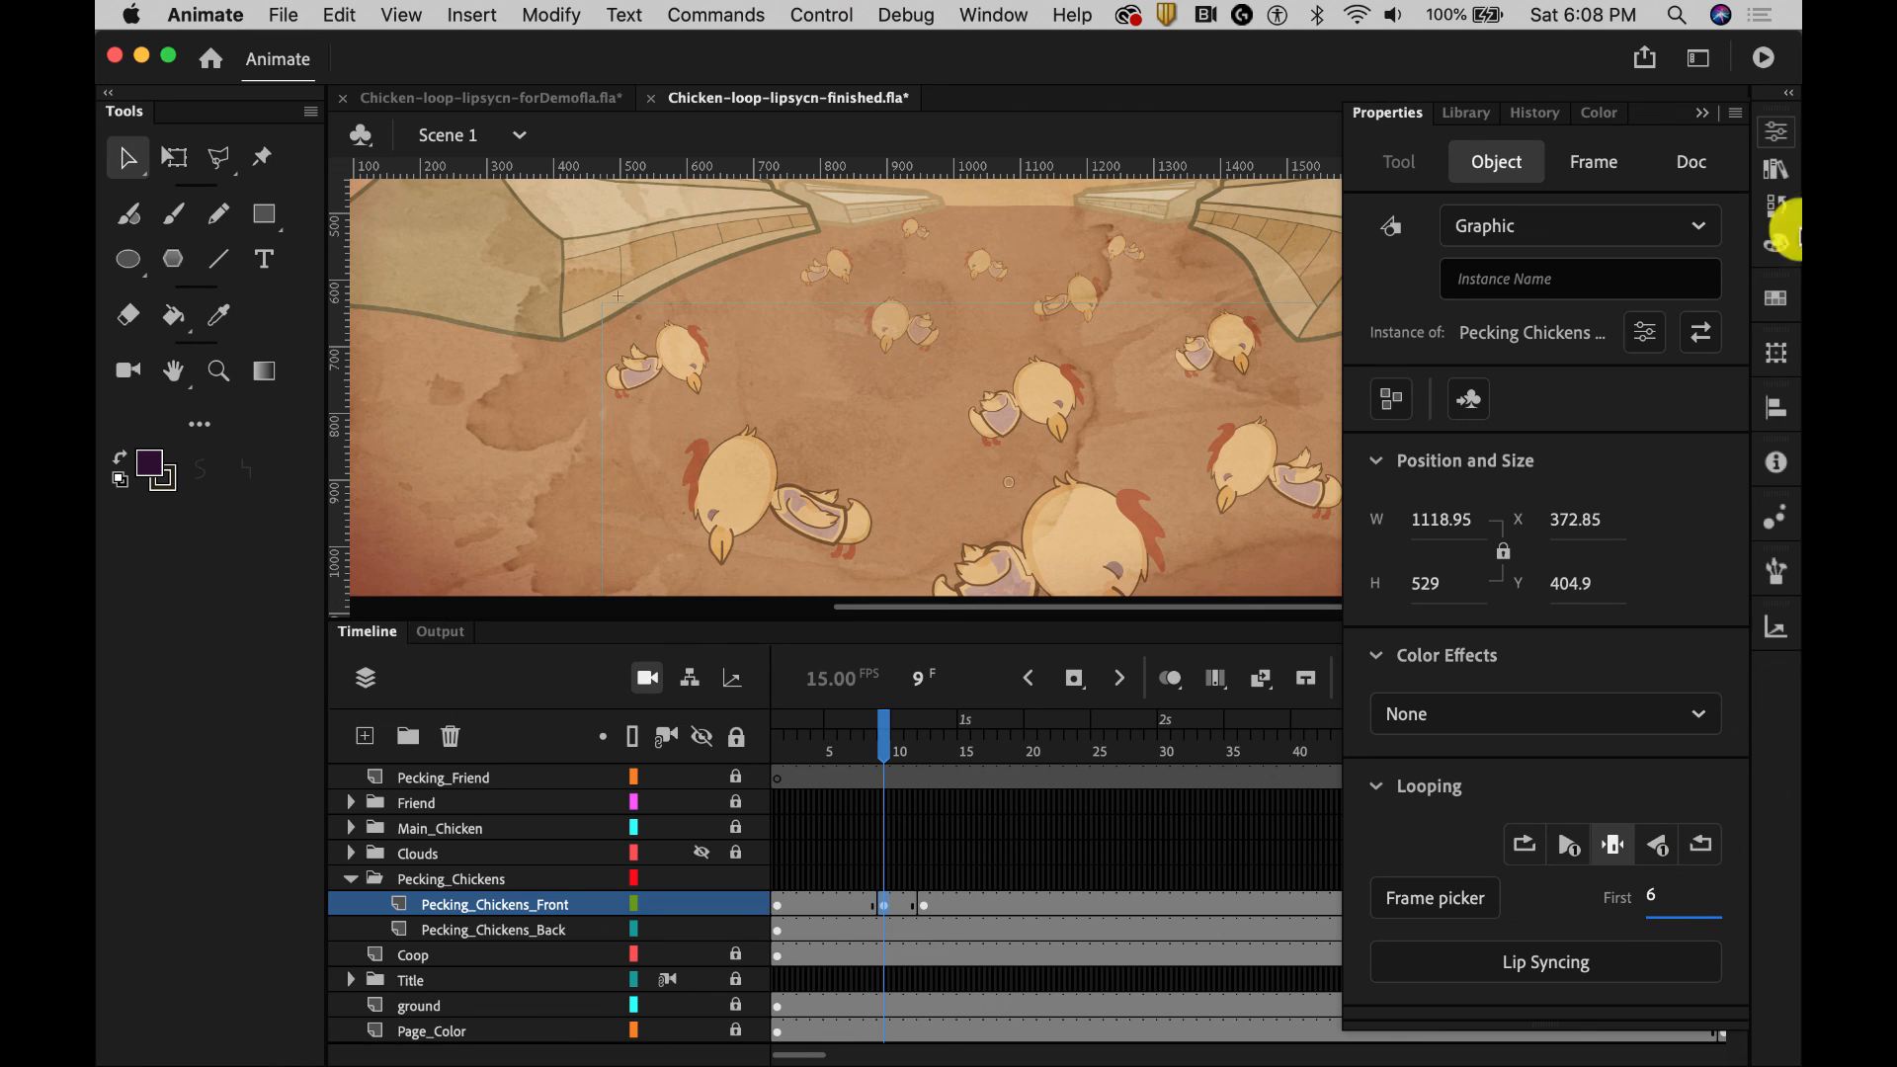
left_click(1703, 117)
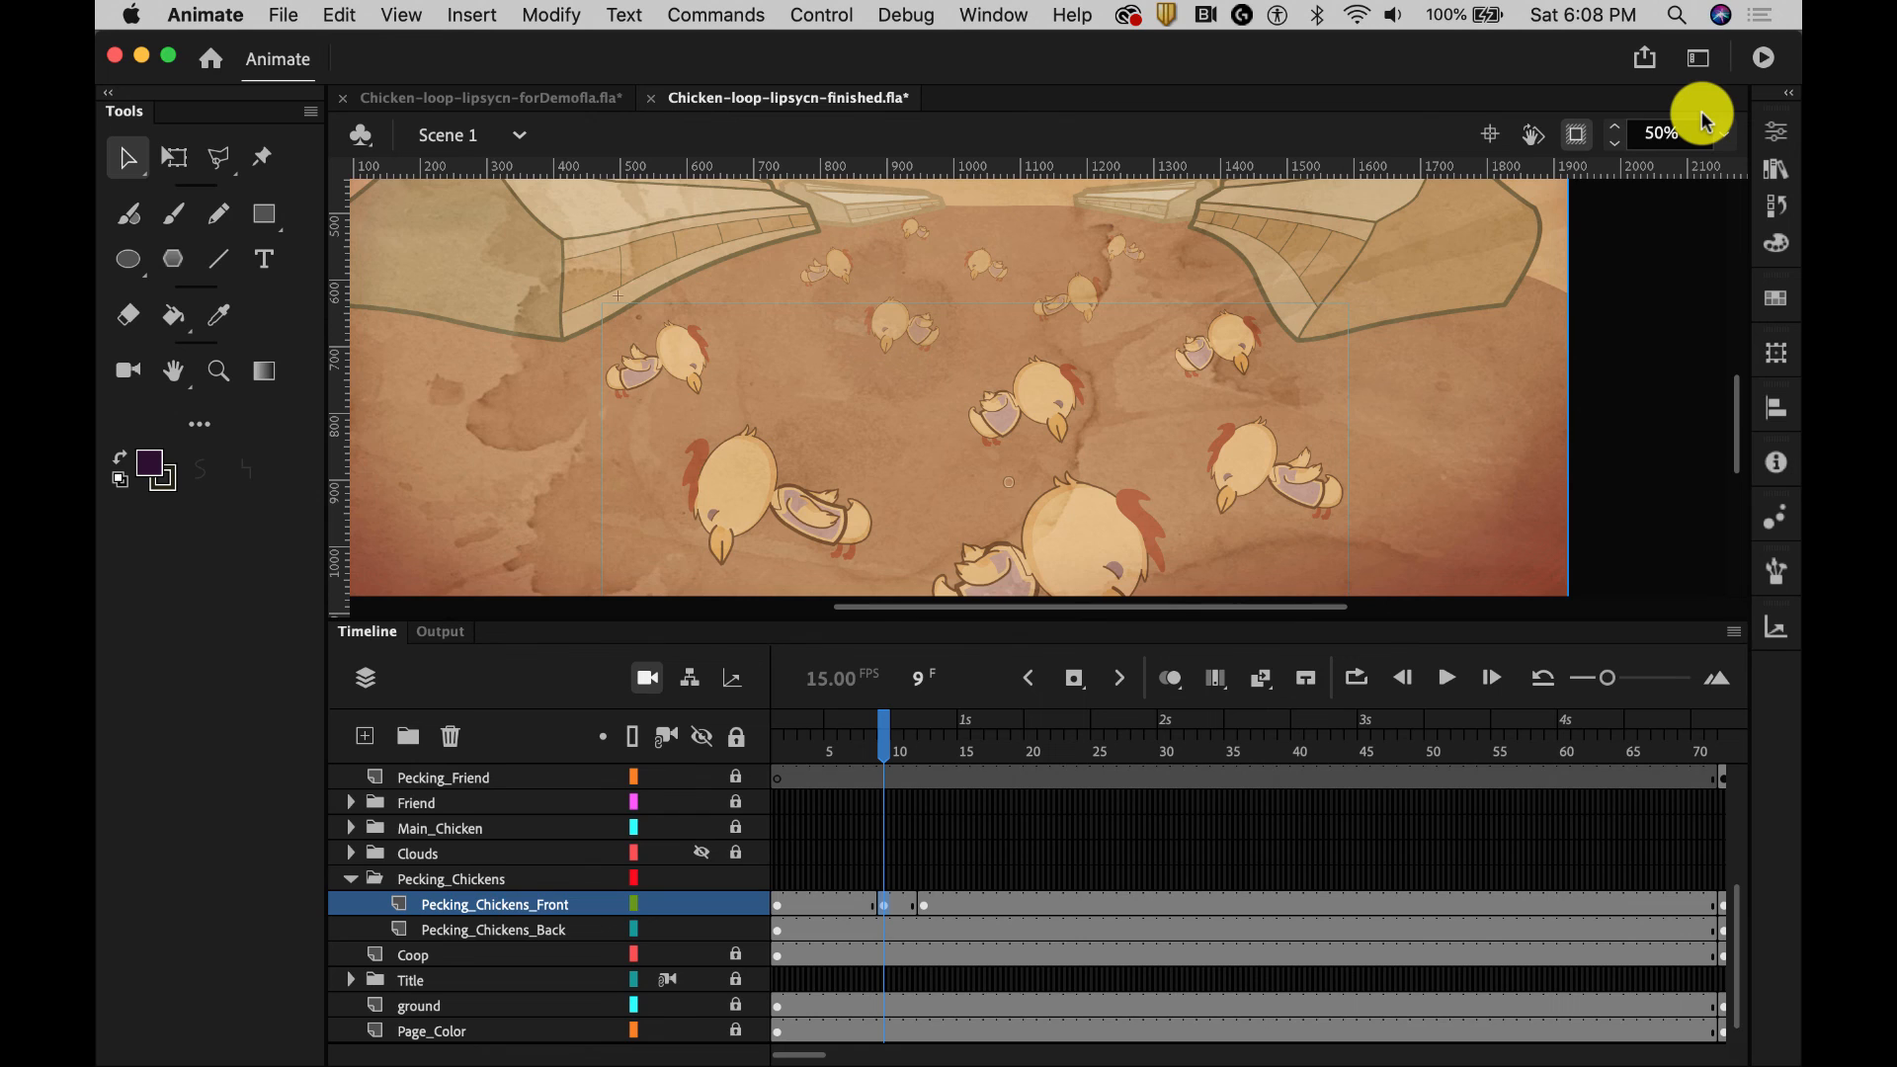